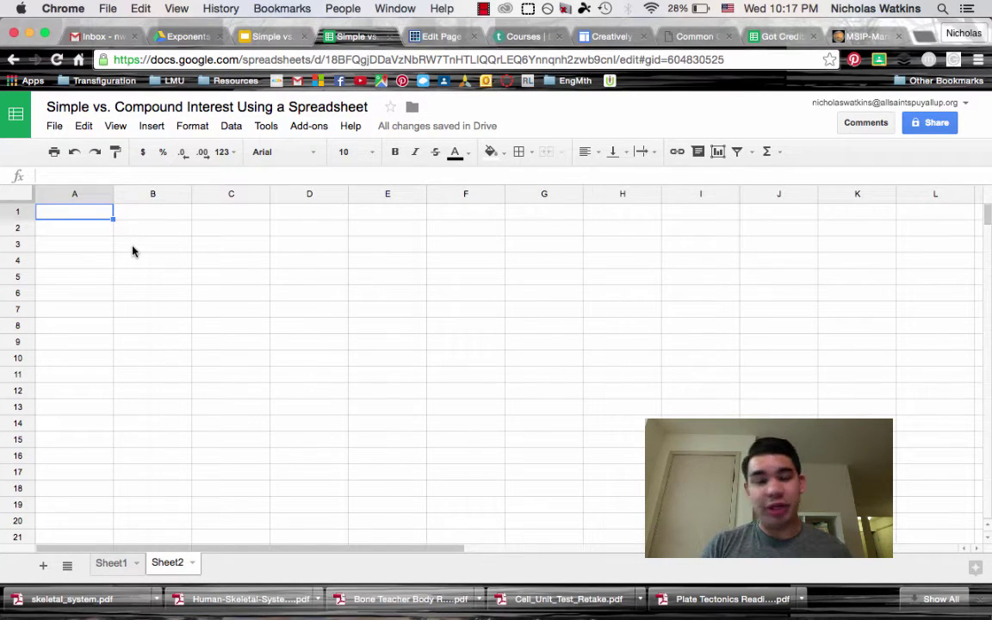
{"action": "left_click", "coordinate": [155, 297]}
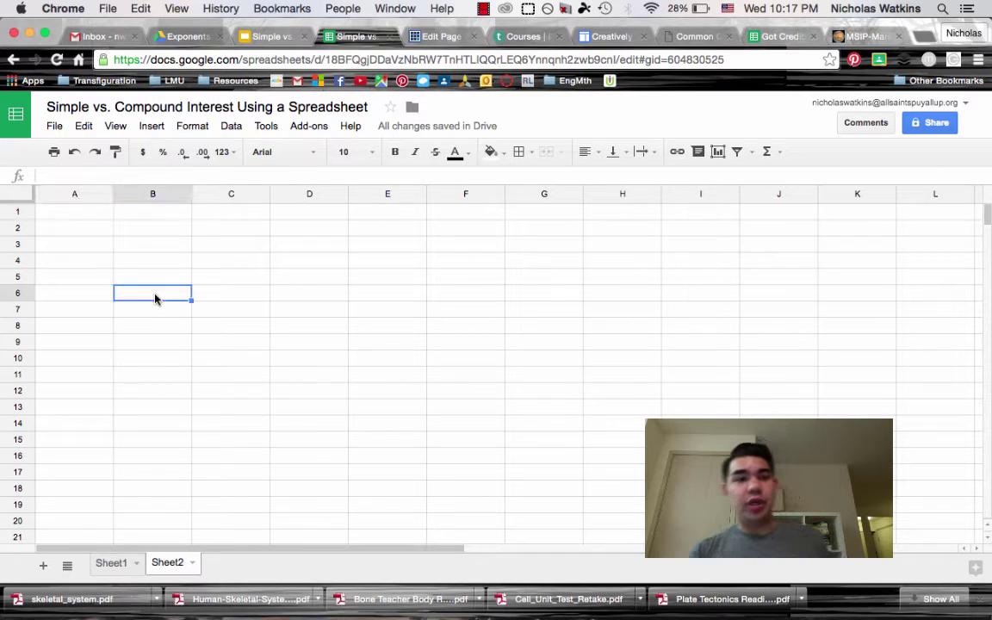
{"action": "left_click", "coordinate": [235, 322]}
{"action": "left_click", "coordinate": [95, 212]}
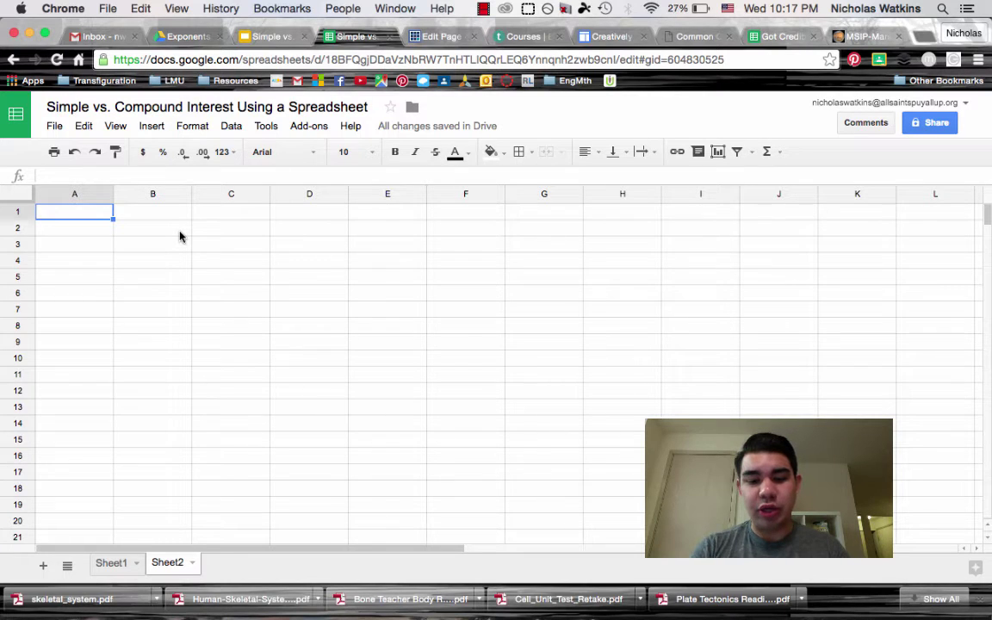
{"action": "type", "text": "$5000 -"}
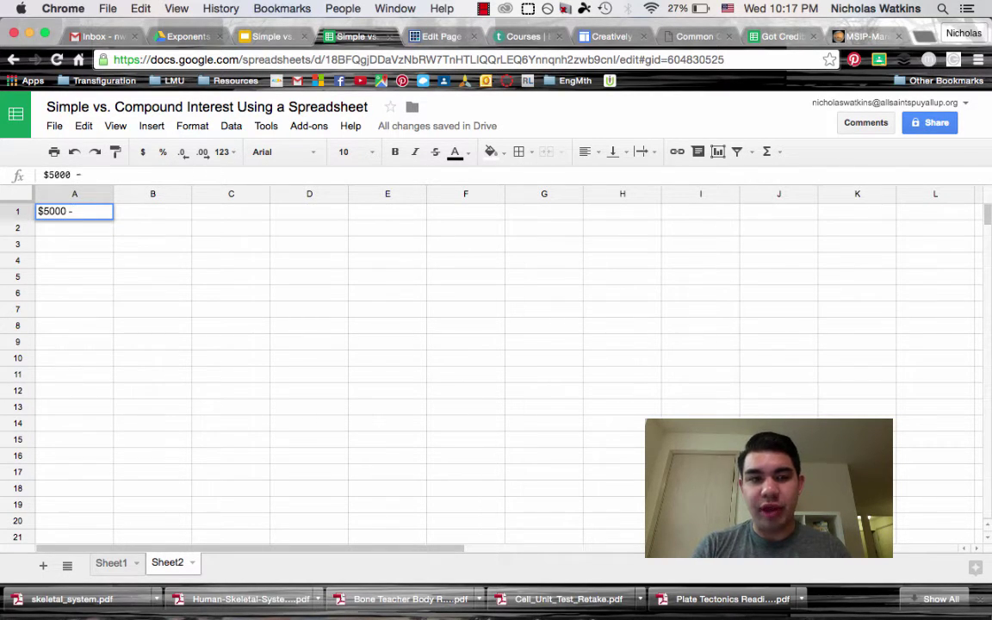
{"action": "key", "text": "BackSpace"}
{"action": "key", "text": "BackSpace"}
{"action": "key", "text": "BackSpace"}
{"action": "key", "text": "BackSpace"}
{"action": "key", "text": "BackSpace"}
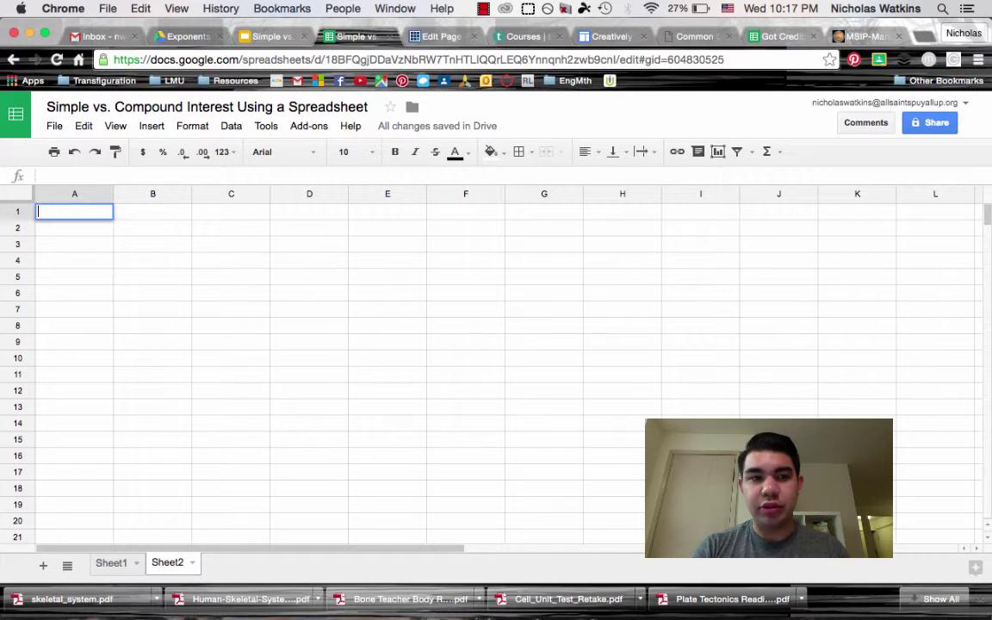
Set text wrapping to Wrap for all cells of Sheet2
{"action": "left_click", "coordinate": [218, 326]}
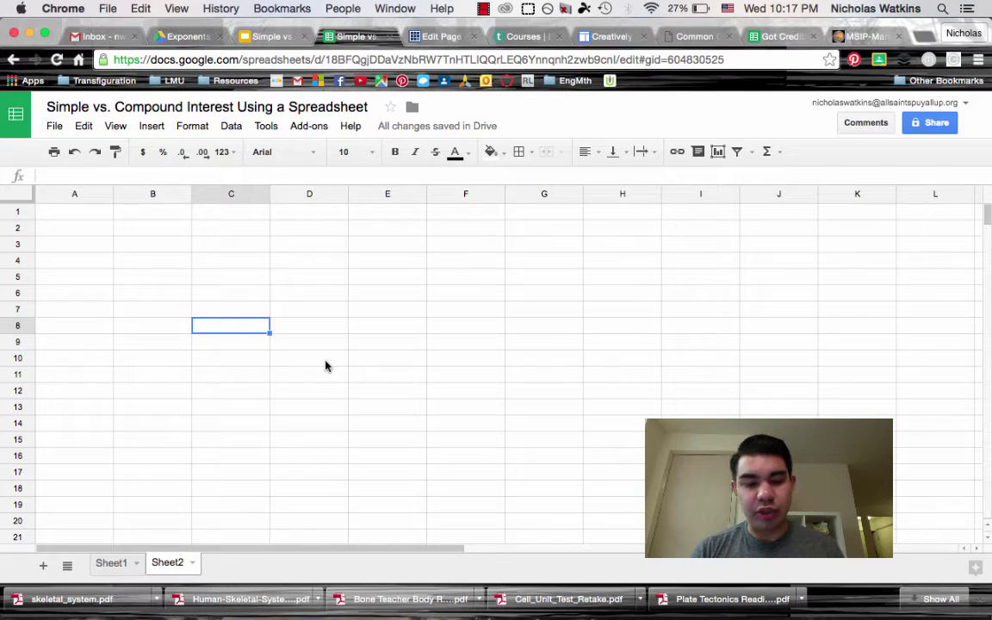
{"action": "key", "text": "super+a"}
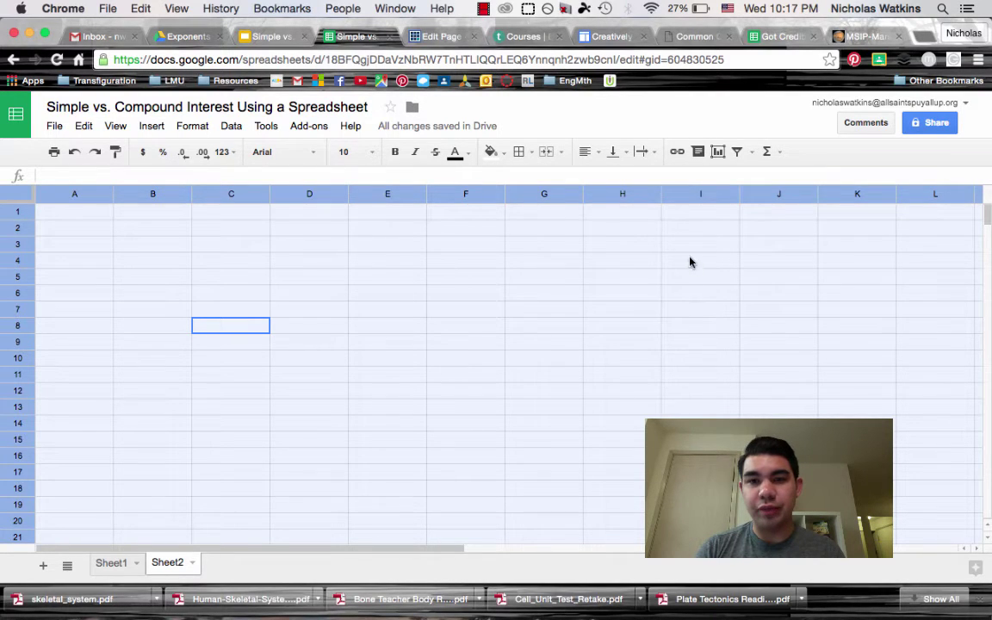
{"action": "left_click", "coordinate": [648, 156]}
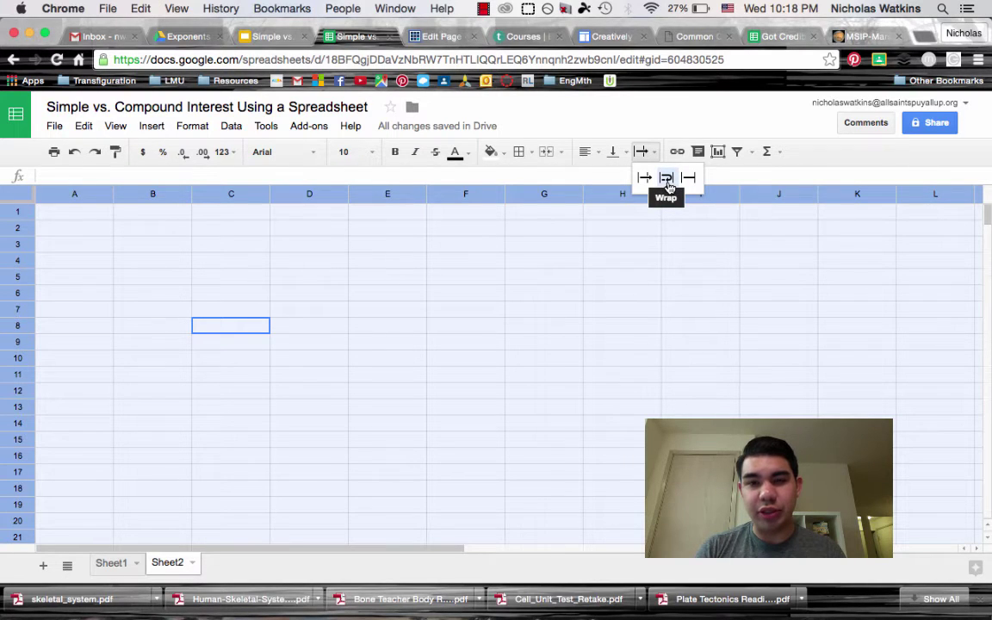
{"action": "left_click", "coordinate": [666, 178]}
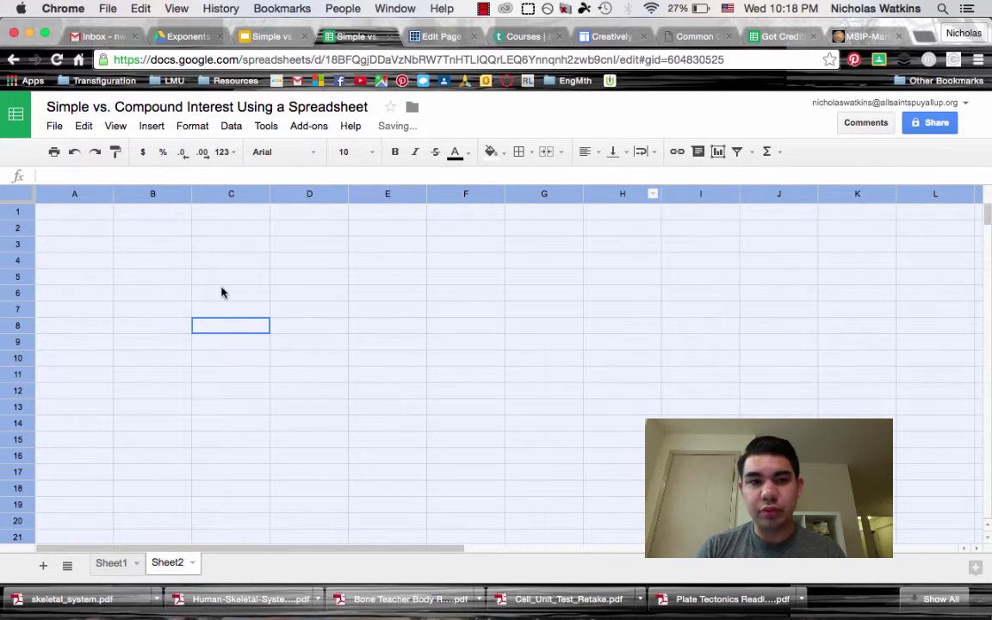
Enter a sample sentence in cell A1 starting "Hi my name is" and ending with the teacher's name to demonstrate the wrapping
{"action": "left_click", "coordinate": [87, 217]}
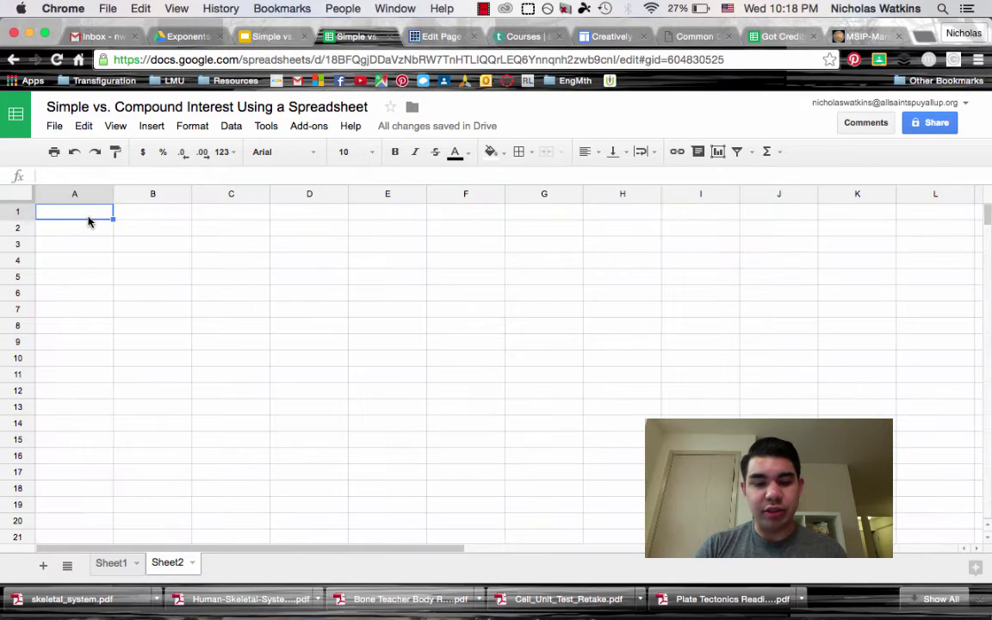
{"action": "double_click", "coordinate": [88, 219]}
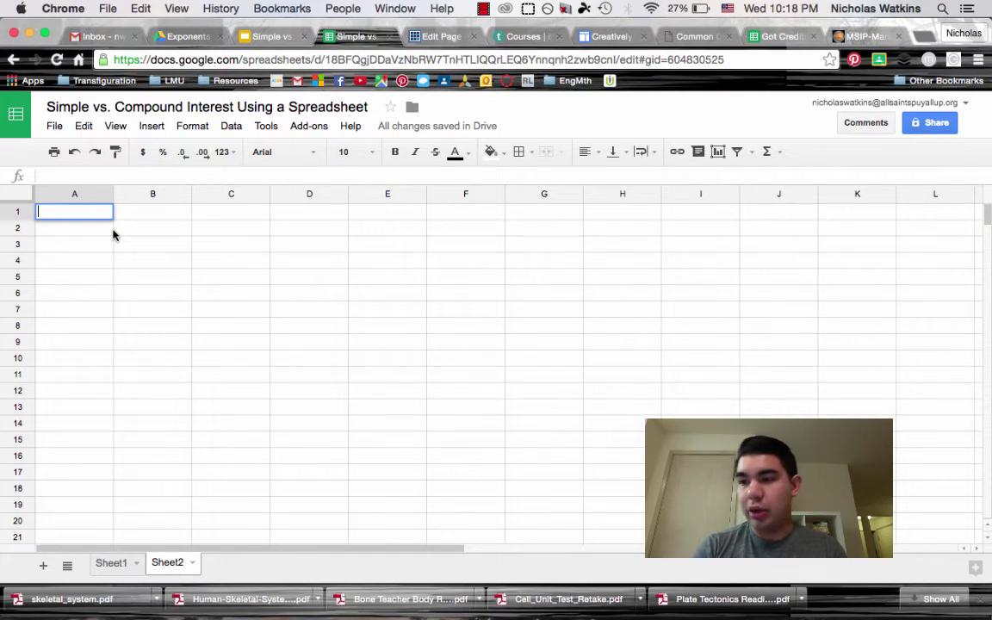
{"action": "type", "text": "5"}
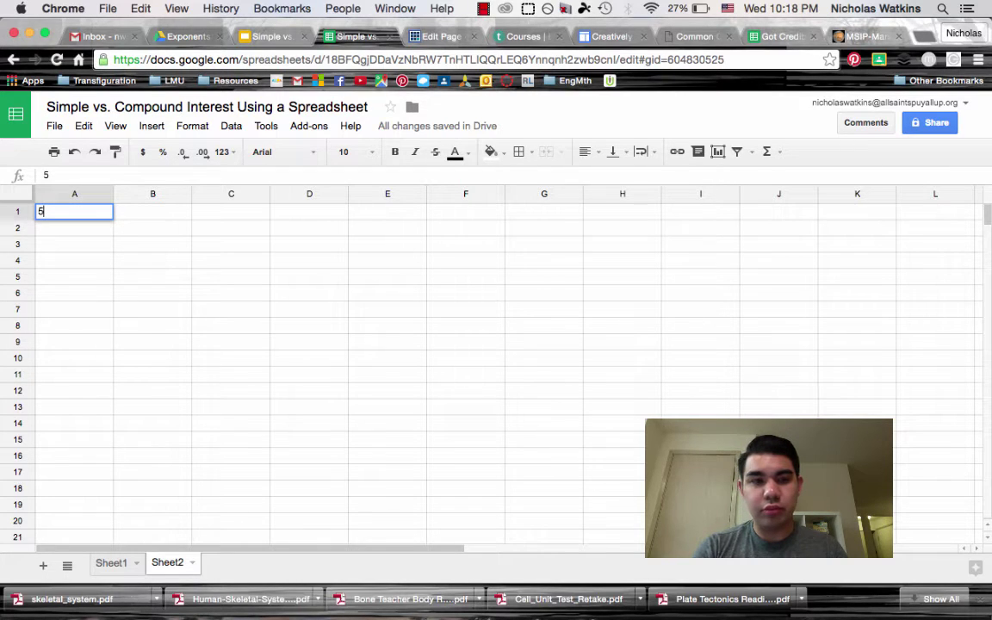
{"action": "key", "text": "BackSpace"}
{"action": "type", "text": "Hi my nma"}
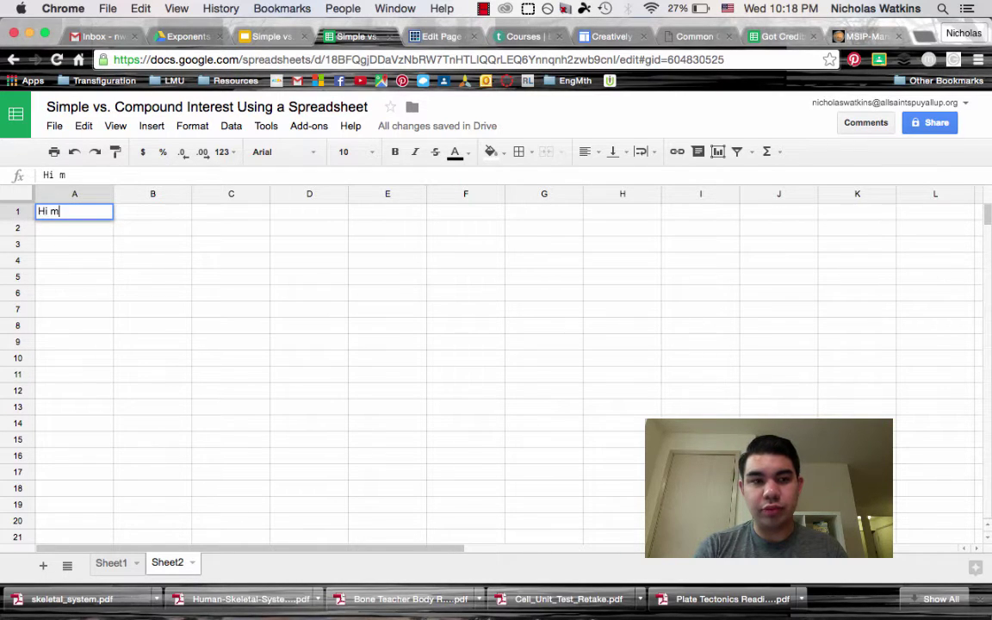
{"action": "key", "text": "BackSpace"}
{"action": "key", "text": "BackSpace"}
{"action": "type", "text": "ame "}
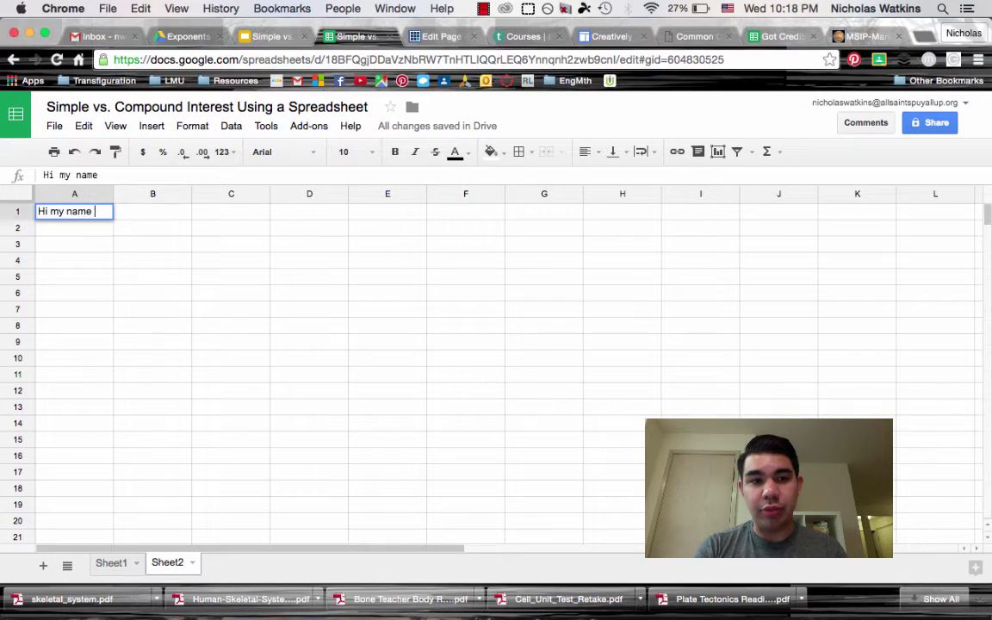
{"action": "type", "text": "is Mr. Watkins"}
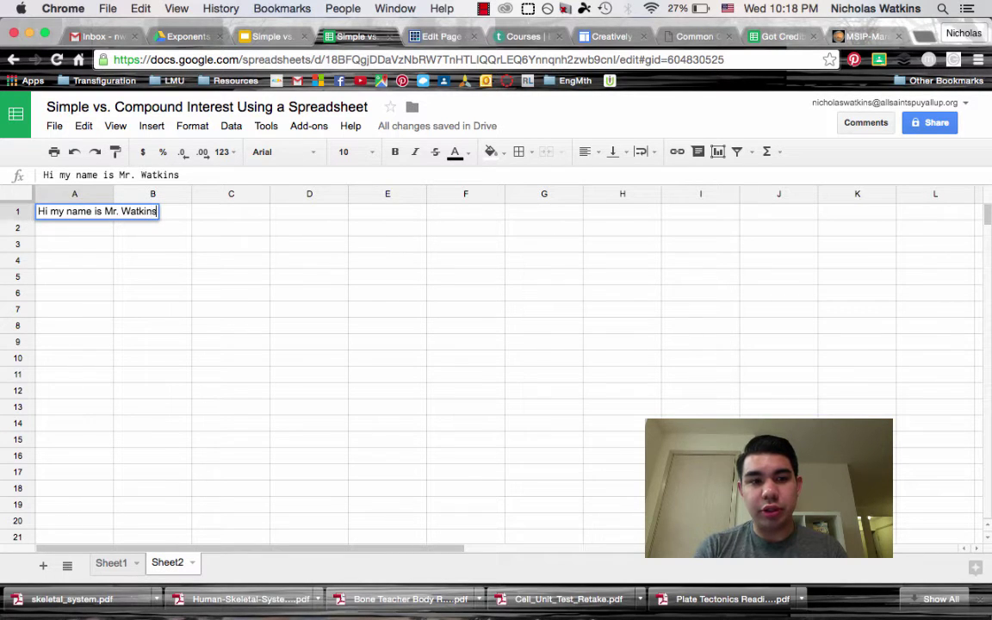
{"action": "left_click", "coordinate": [135, 261]}
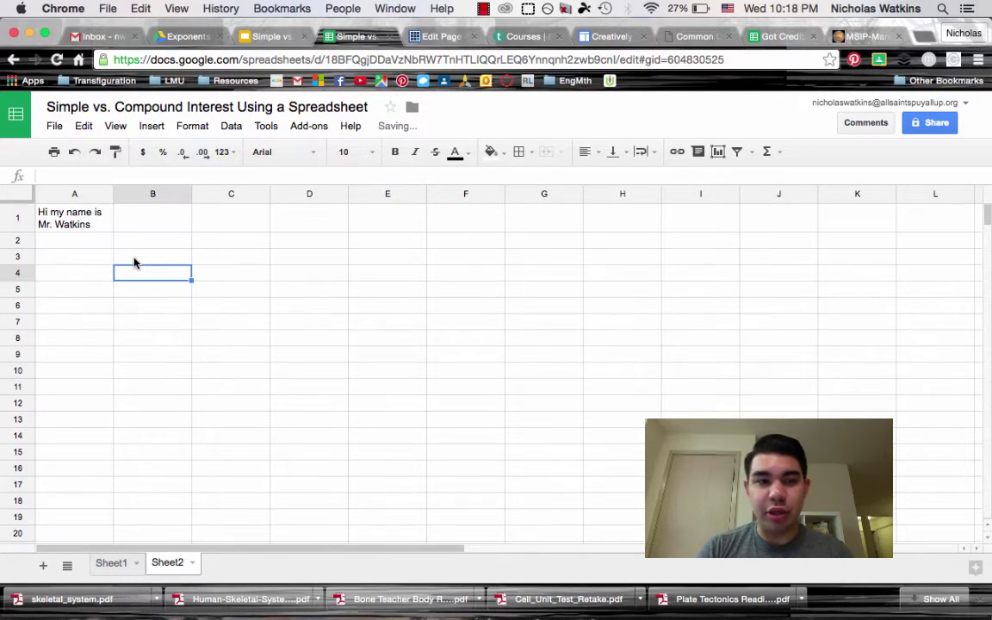
Check the wrapped sample sentence in cell A1 and delete it from the cell
{"action": "left_click", "coordinate": [87, 225]}
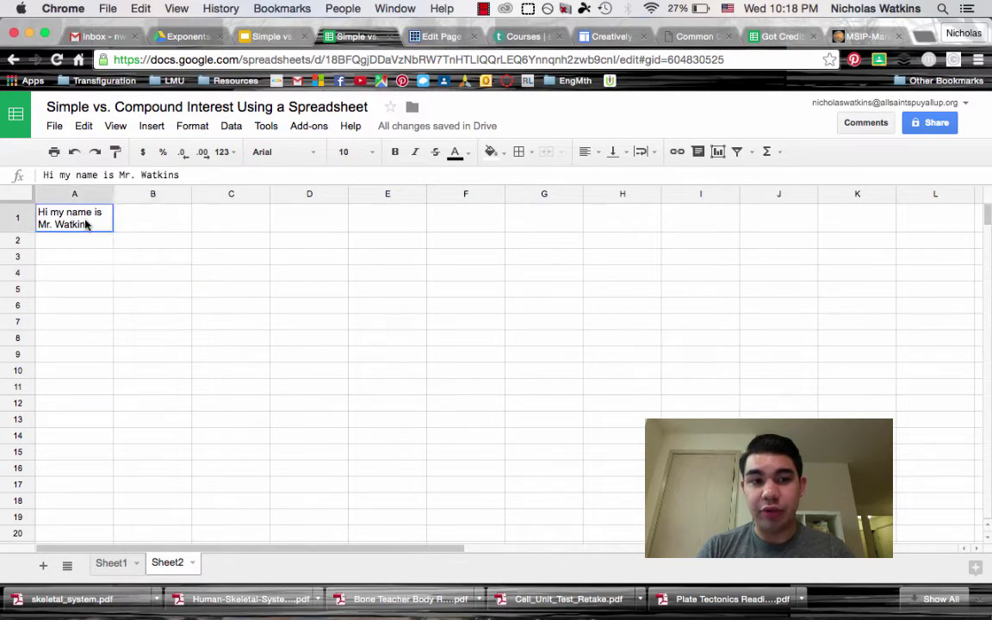
{"action": "double_click", "coordinate": [84, 221]}
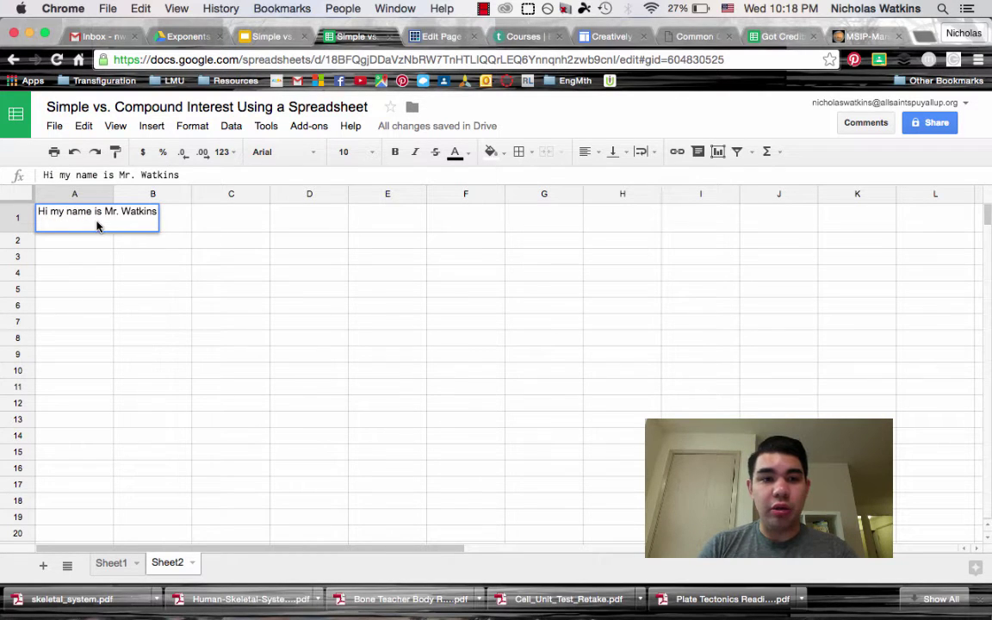
{"action": "key", "text": "Return"}
{"action": "left_click", "coordinate": [82, 228]}
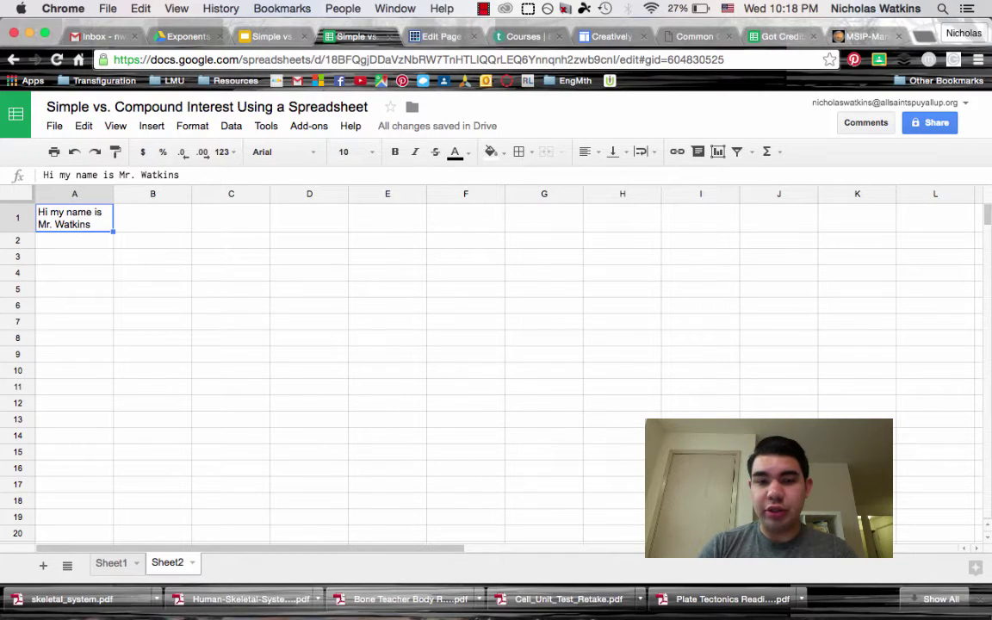
{"action": "key", "text": "Delete"}
{"action": "left_click", "coordinate": [118, 260]}
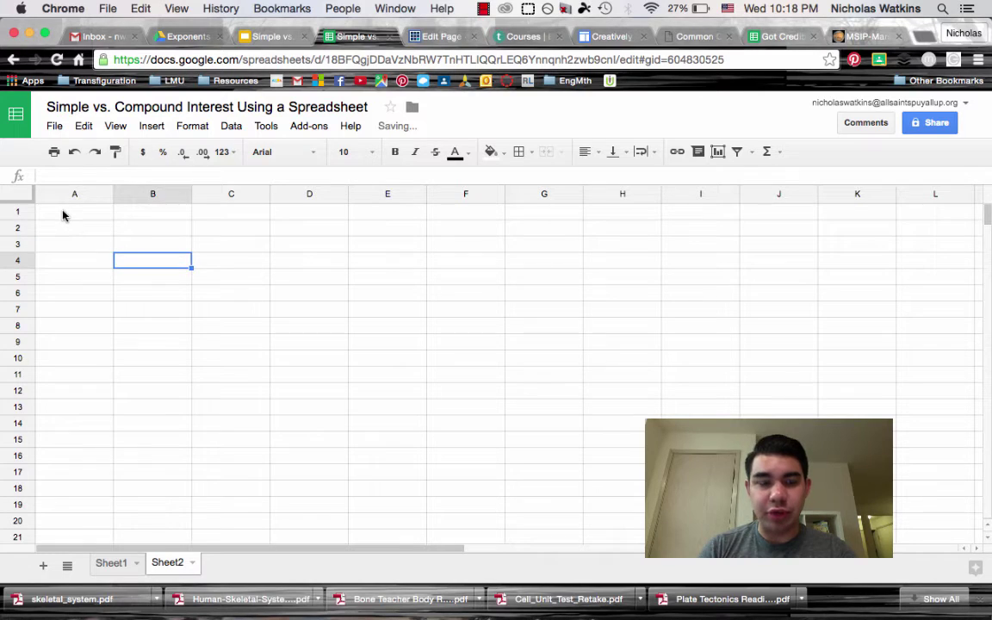
Merge cells A1 through D1 into a single title cell
{"action": "left_click_drag", "start_coordinate": [63, 215], "coordinate": [303, 218]}
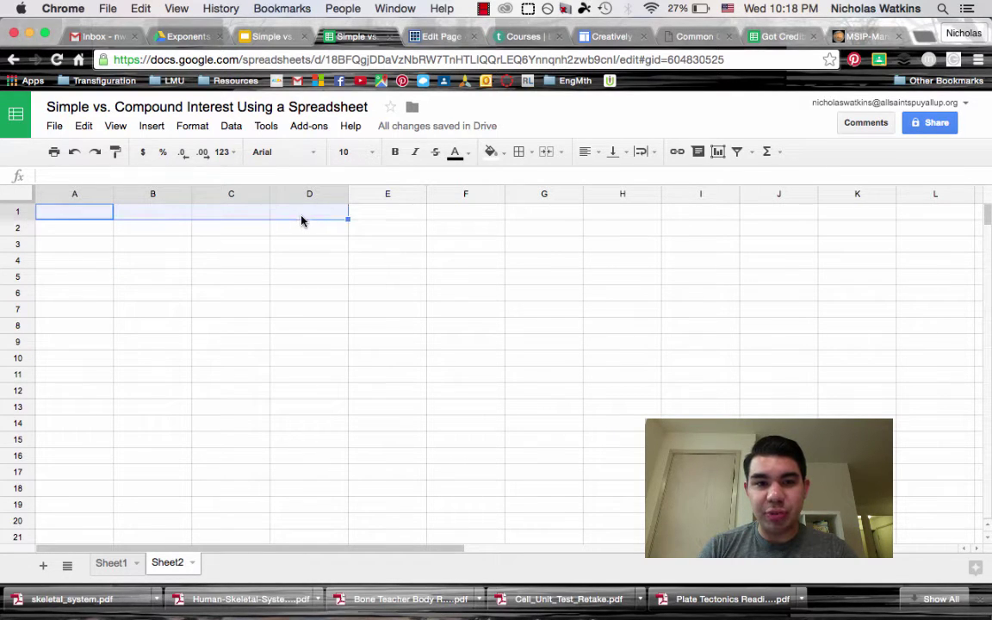
{"action": "left_click", "coordinate": [67, 220]}
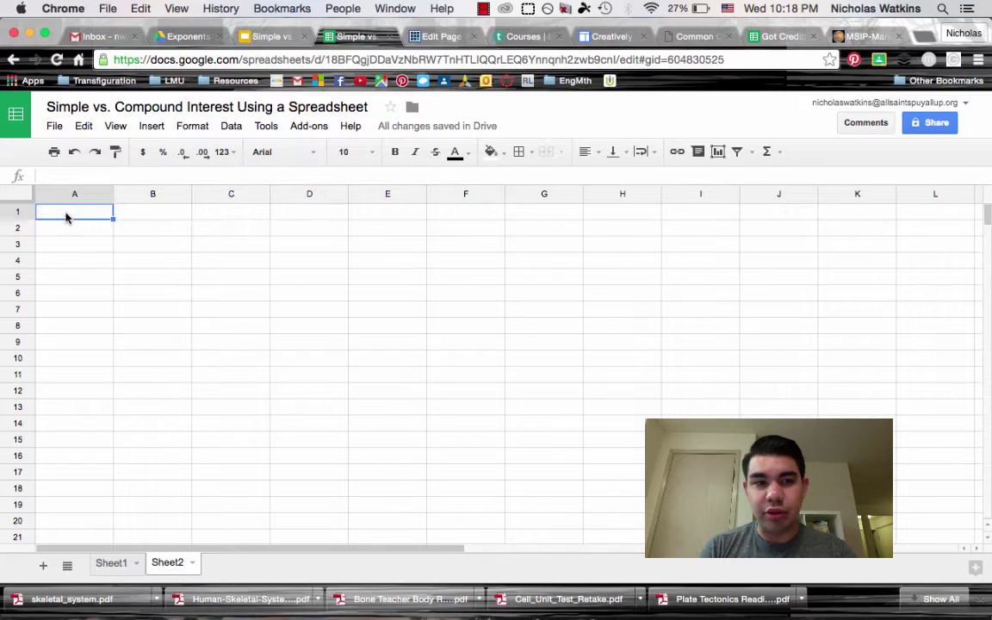
{"action": "left_click_drag", "start_coordinate": [191, 215], "coordinate": [291, 218]}
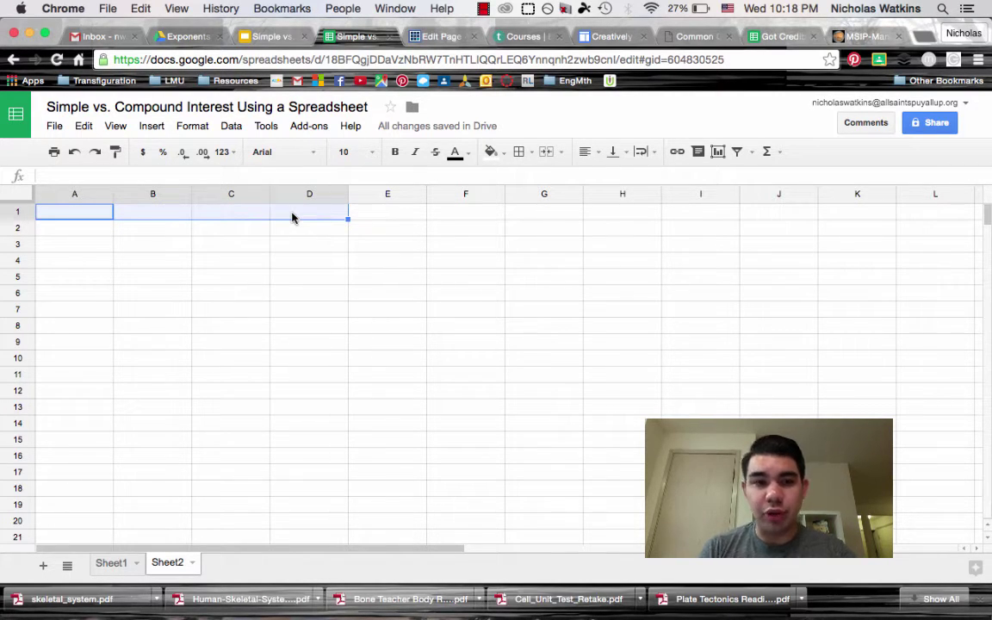
{"action": "left_click", "coordinate": [546, 153]}
{"action": "left_click", "coordinate": [284, 280]}
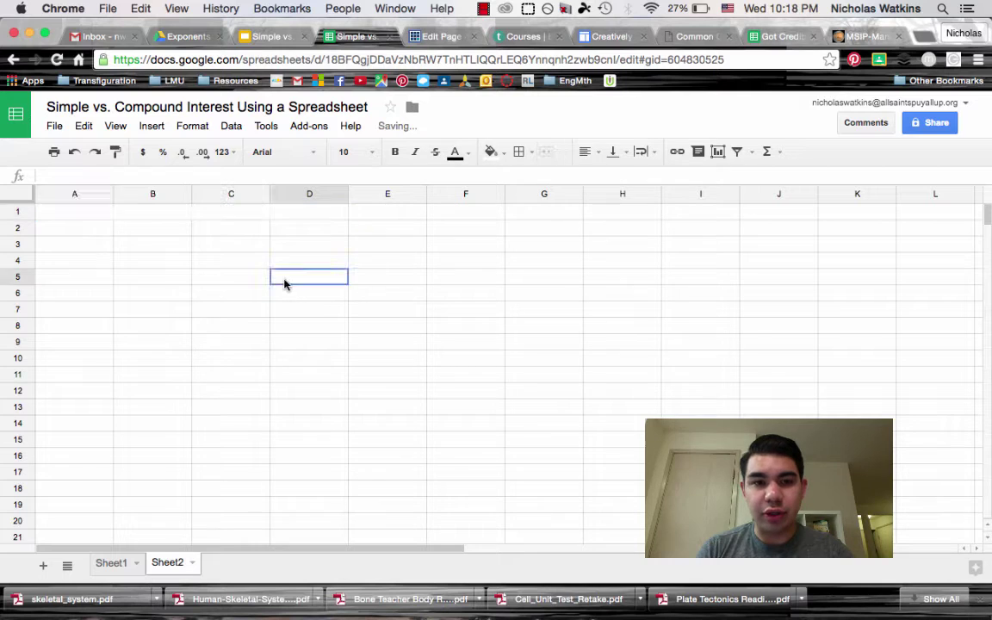
{"action": "left_click", "coordinate": [78, 212]}
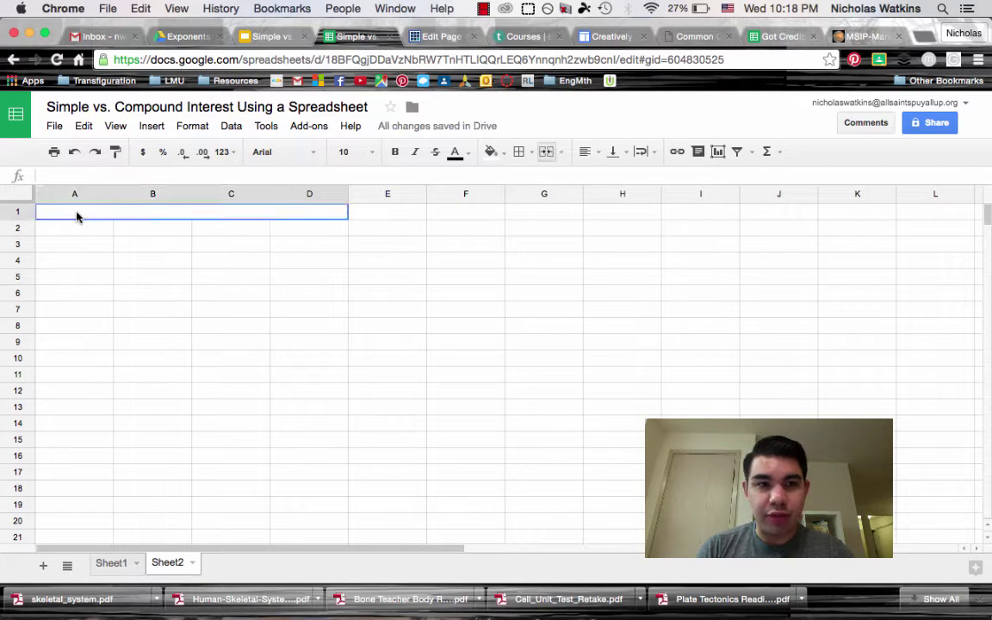
{"action": "left_click", "coordinate": [226, 232]}
Enter the title "$5000 - 11% APR Compounded Annually" in the merged cell A1:D1
{"action": "left_click", "coordinate": [206, 212]}
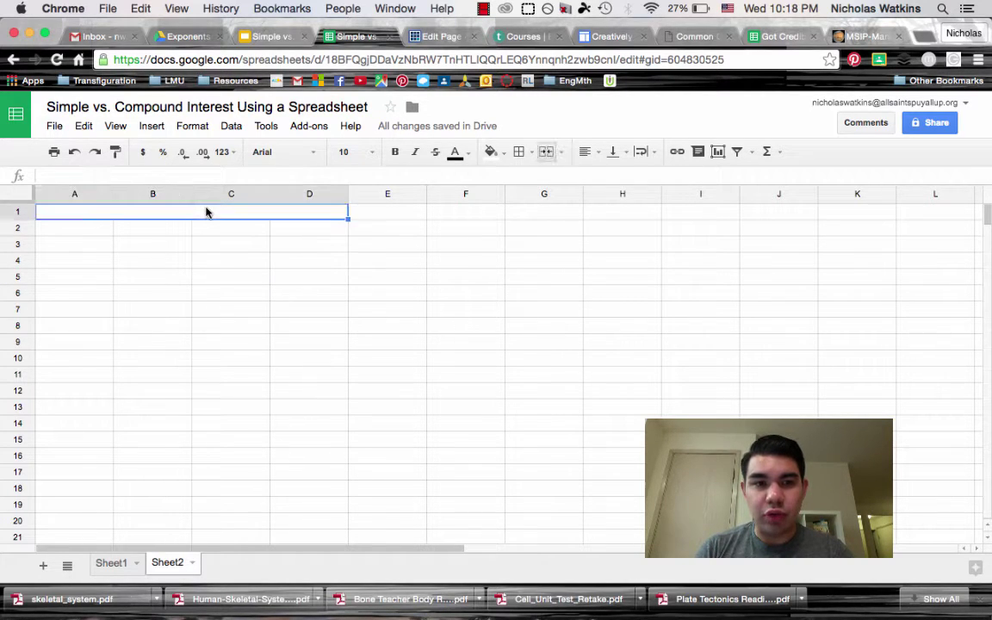
{"action": "double_click", "coordinate": [206, 210]}
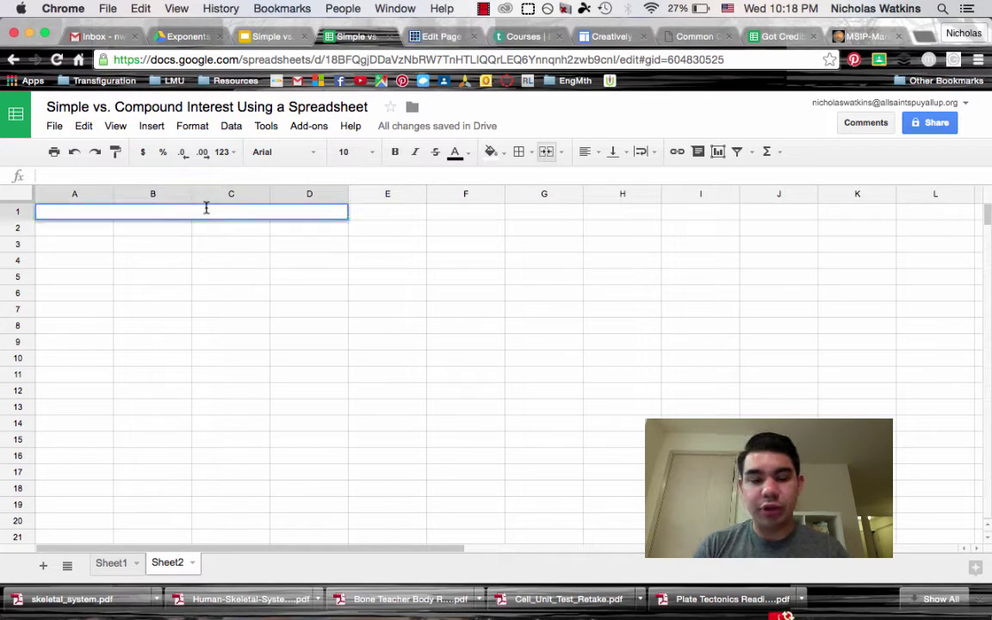
{"action": "type", "text": "$5000"}
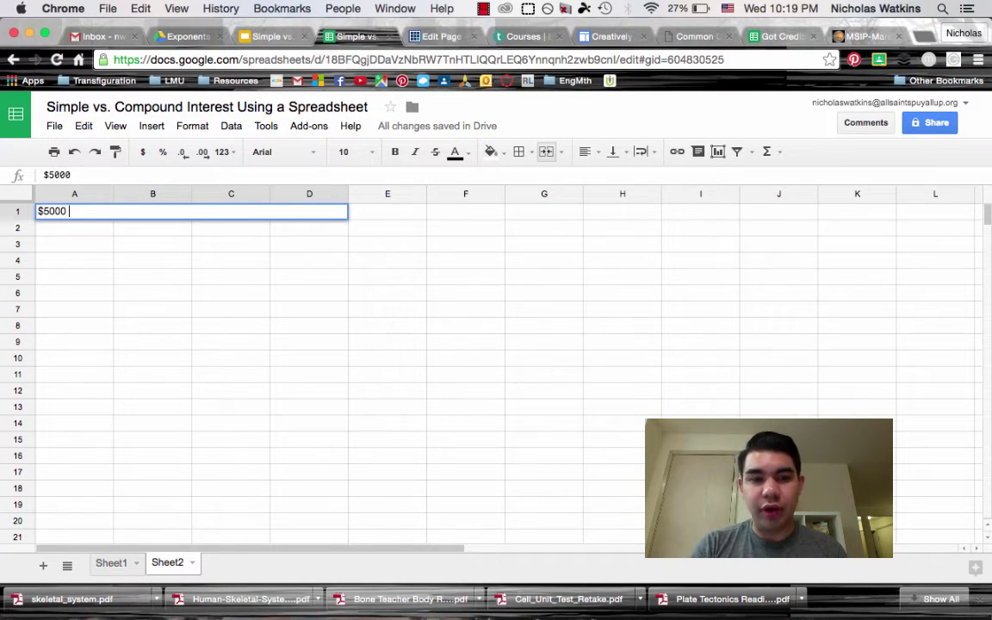
{"action": "type", "text": " - "}
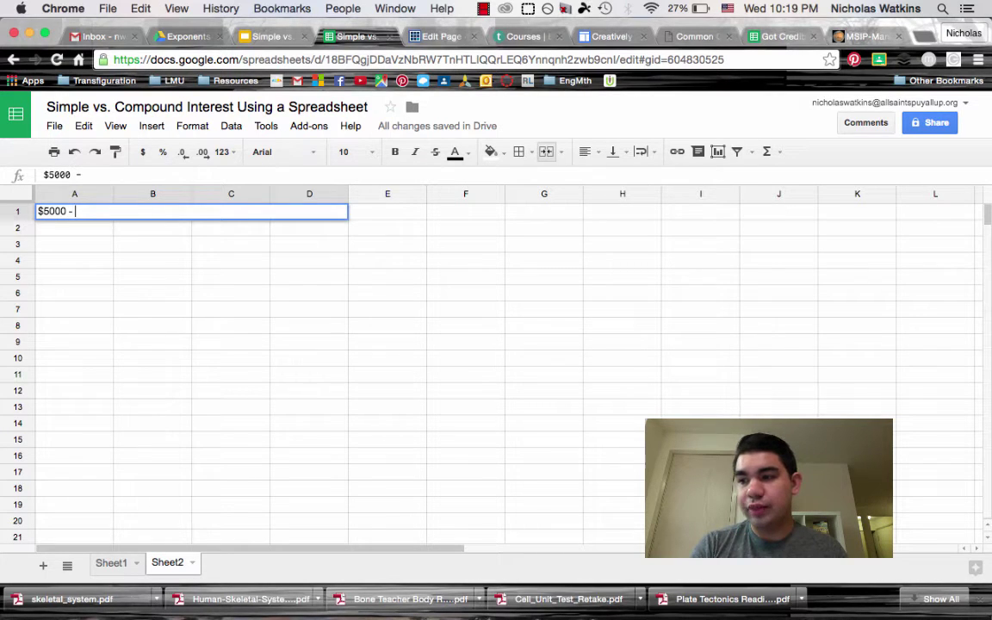
{"action": "type", "text": "11"}
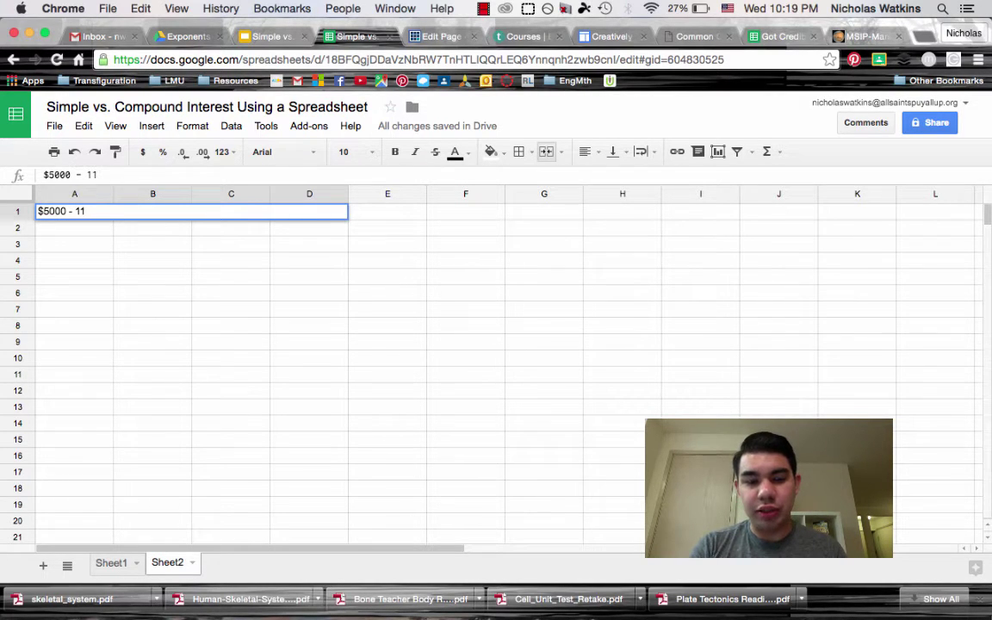
{"action": "type", "text": "% APR C"}
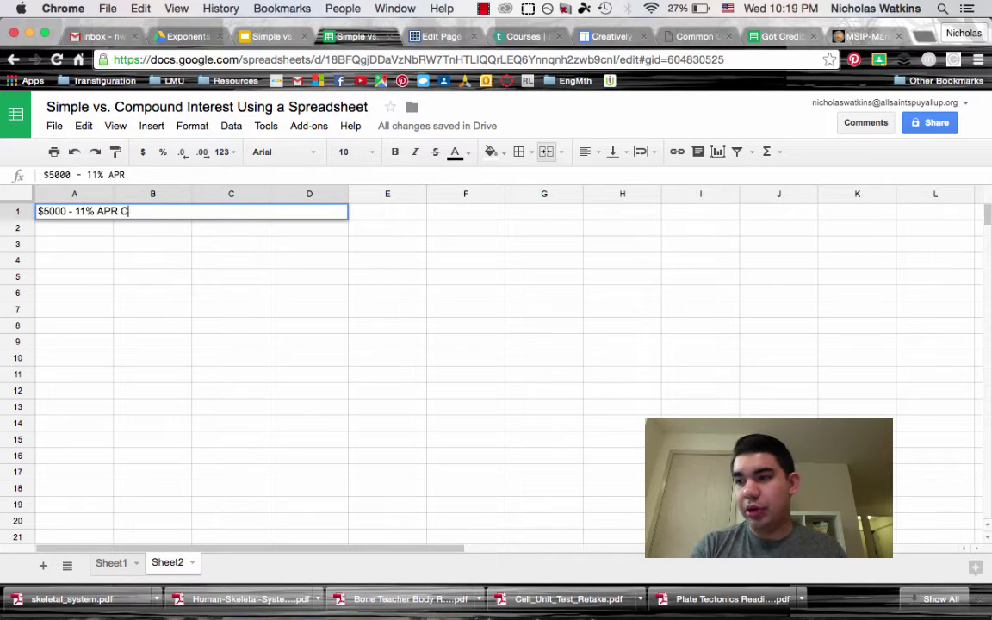
{"action": "type", "text": "ompounded Ann"}
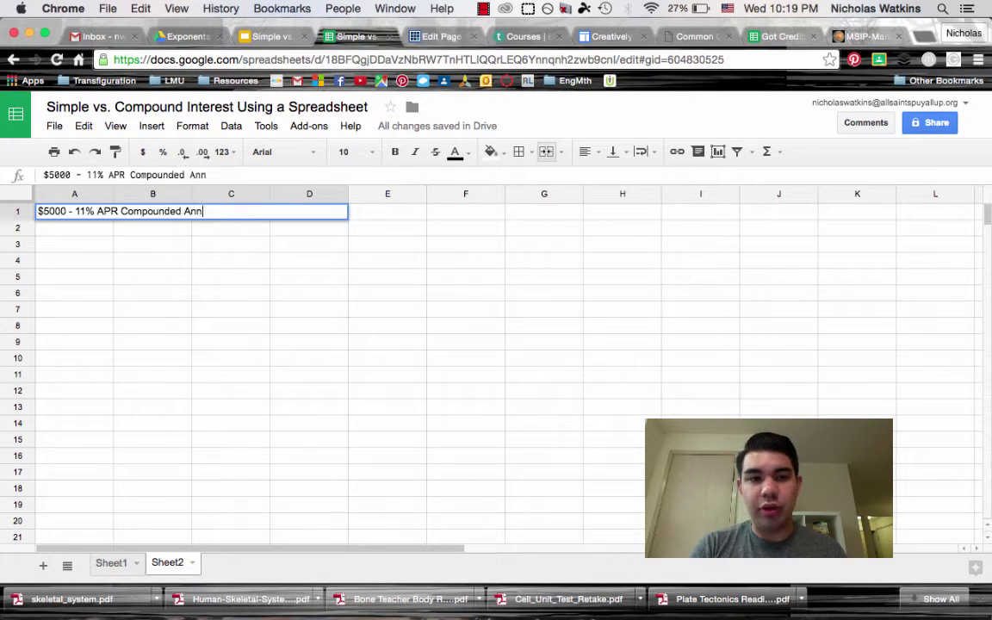
{"action": "type", "text": "ually"}
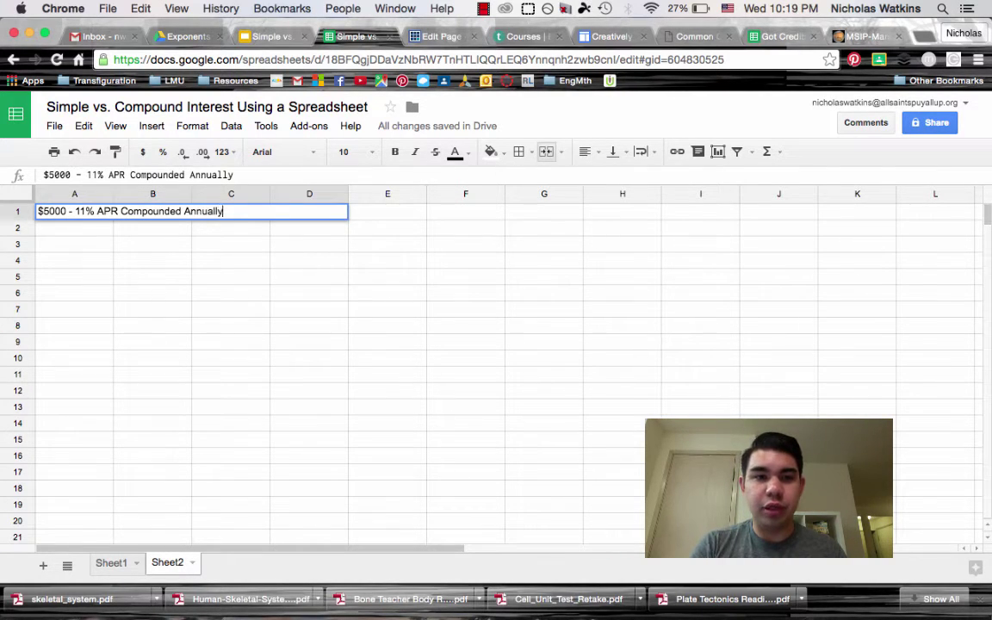
{"action": "left_click", "coordinate": [247, 280]}
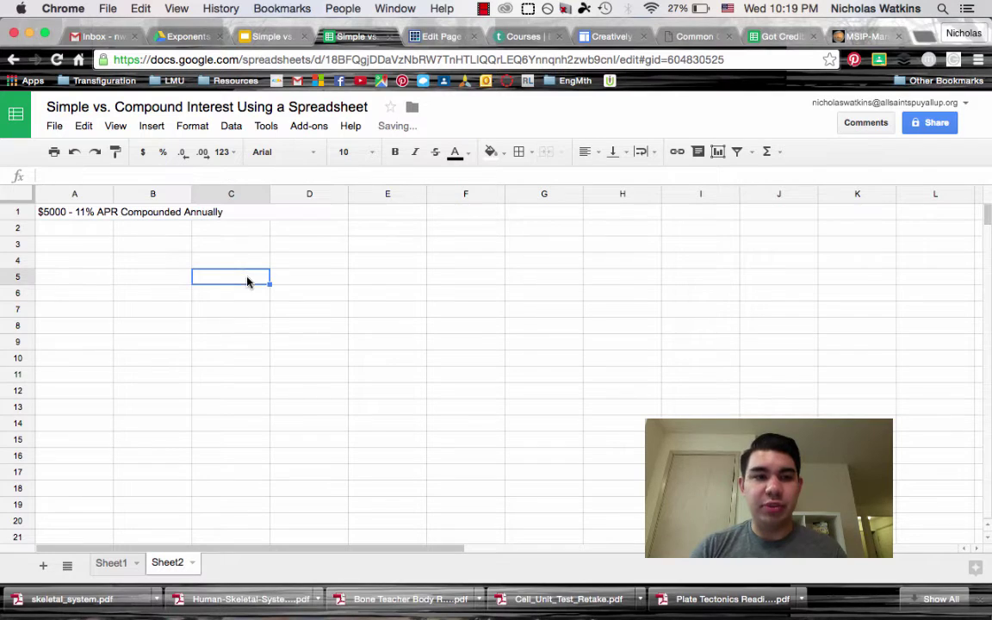
{"action": "left_click", "coordinate": [49, 216]}
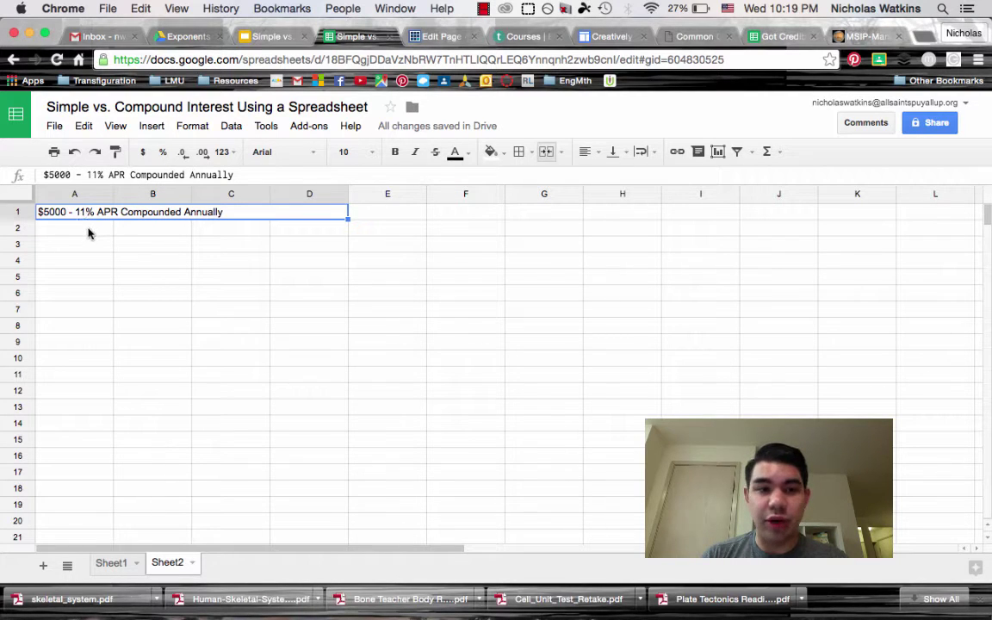
{"action": "left_click", "coordinate": [210, 229]}
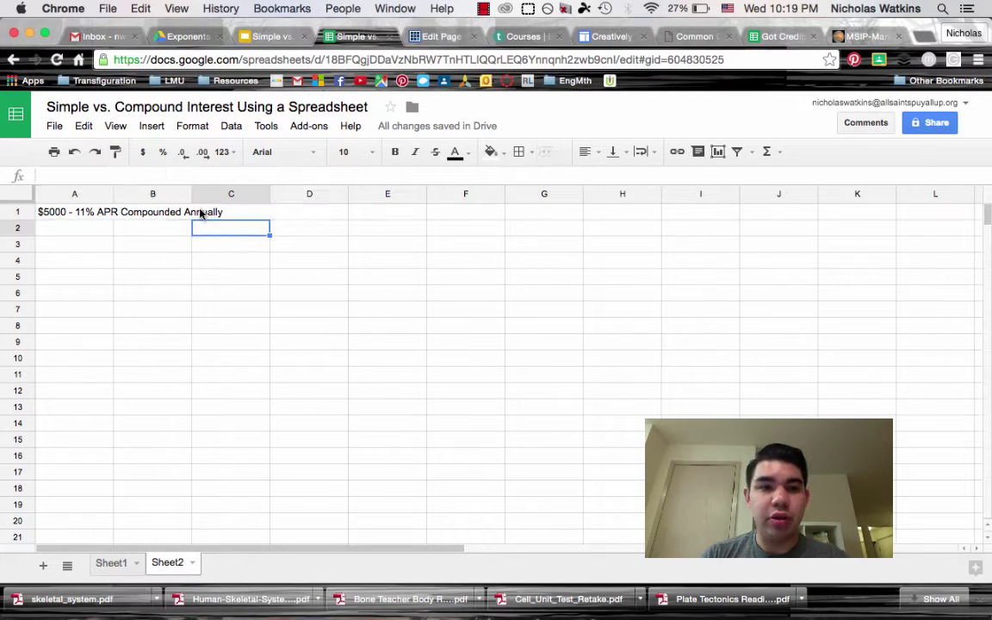
Center the title "$5000 - 11% APR Compounded Annually" horizontally in merged cell A1:D1
{"action": "left_click", "coordinate": [199, 213]}
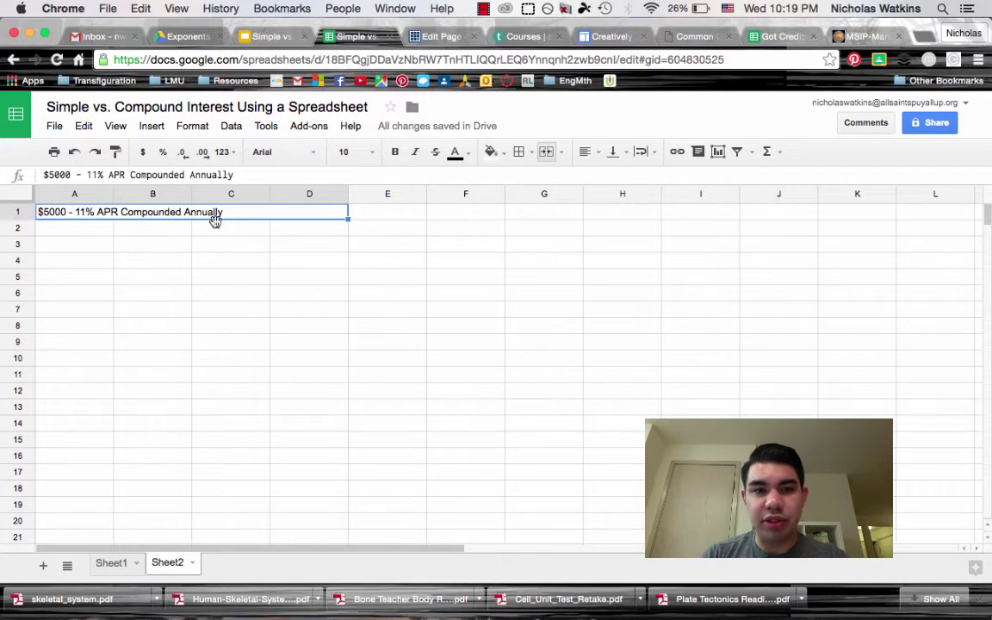
{"action": "left_click", "coordinate": [588, 154]}
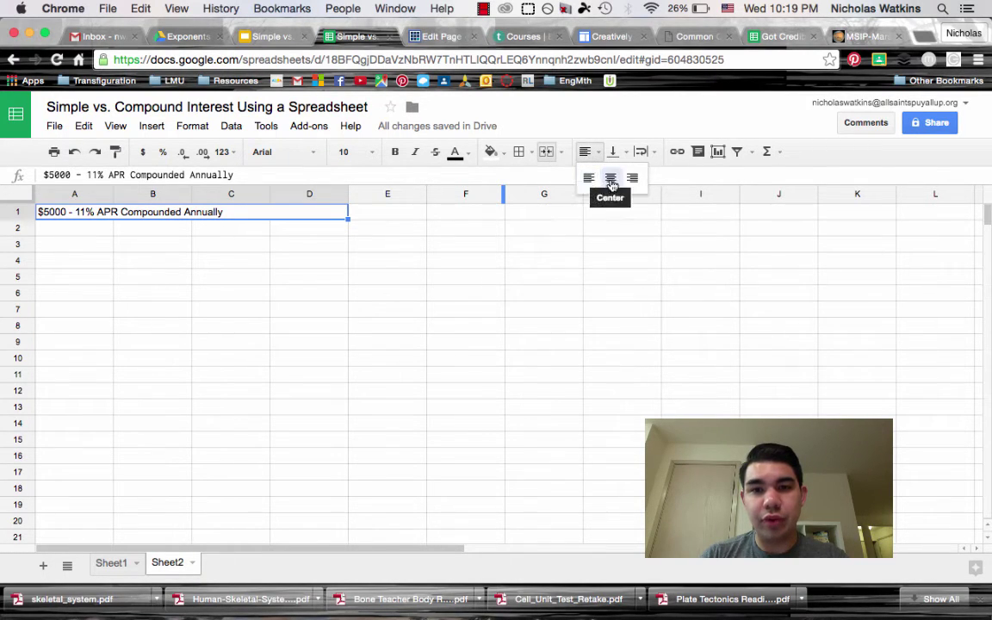
{"action": "left_click", "coordinate": [611, 182]}
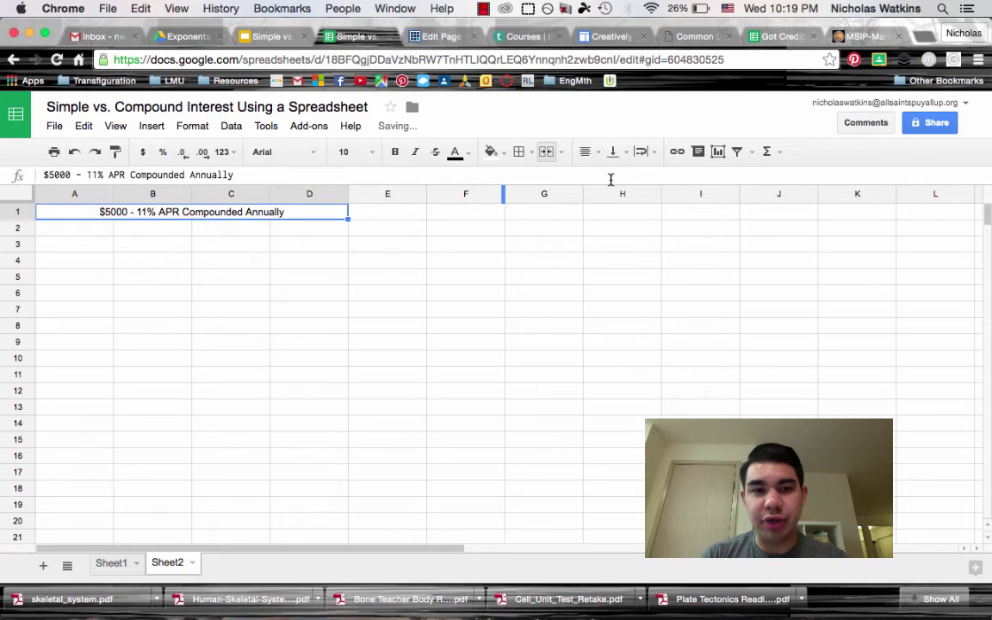
{"action": "left_click", "coordinate": [384, 251]}
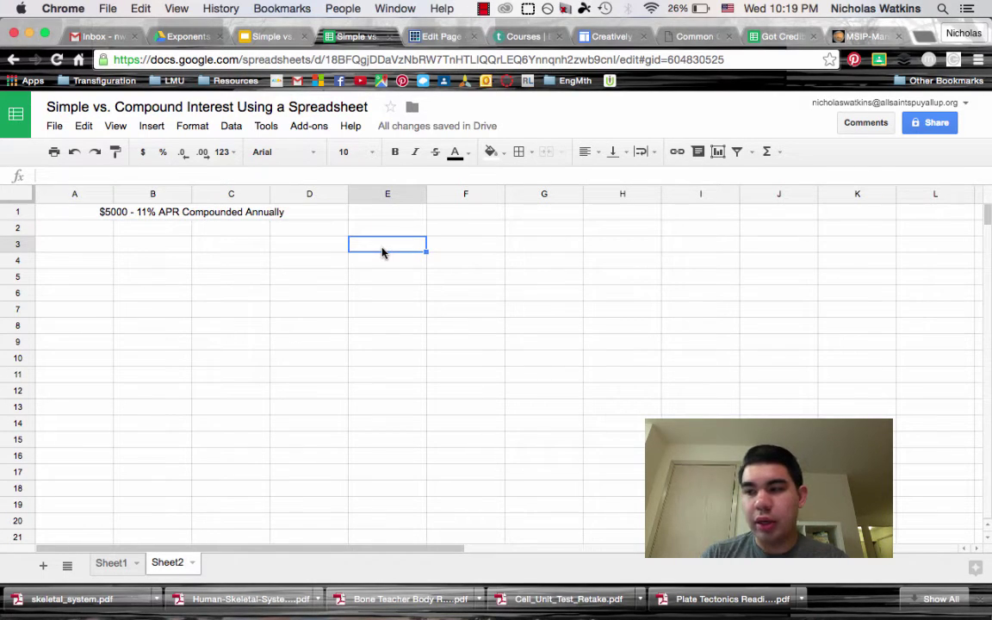
Enter the column headings Year, Principal, Interest and Account Balance in cells A2 through D2
{"action": "left_click", "coordinate": [92, 231]}
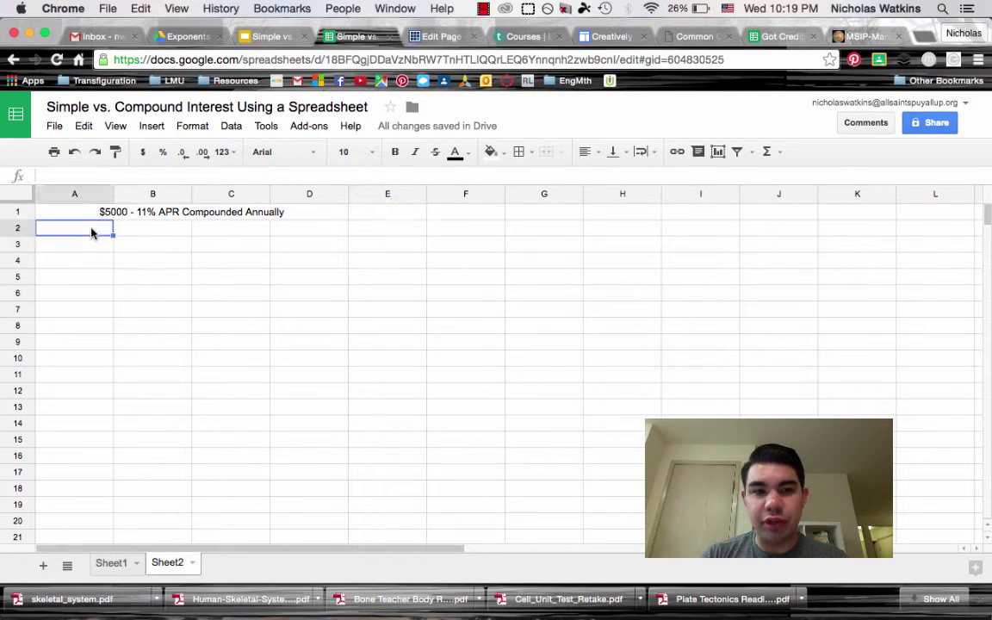
{"action": "type", "text": "Year"}
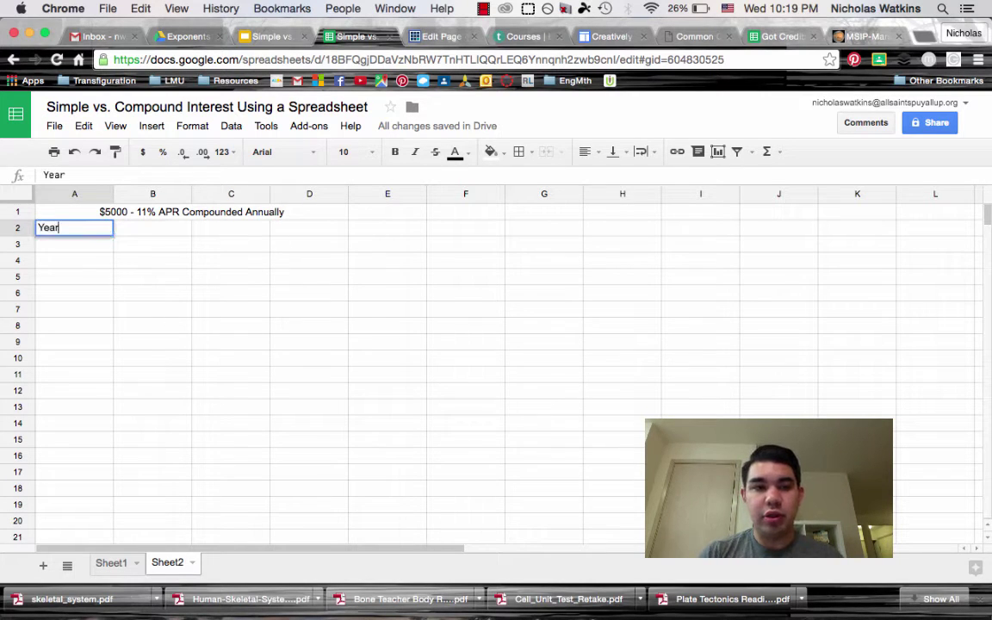
{"action": "key", "text": "Tab"}
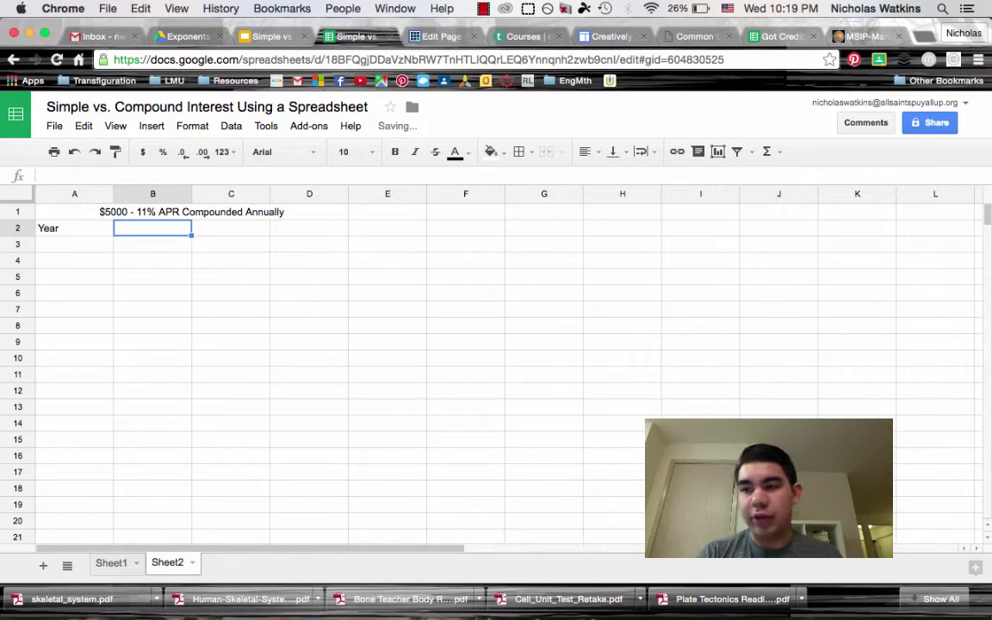
{"action": "type", "text": "Principal"}
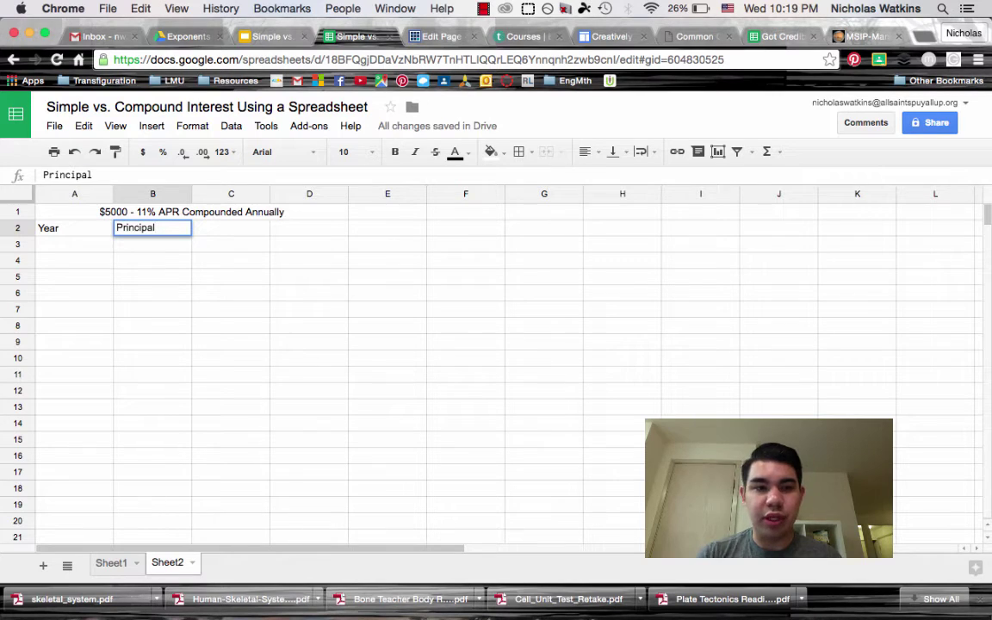
{"action": "key", "text": "Tab"}
{"action": "type", "text": "I"}
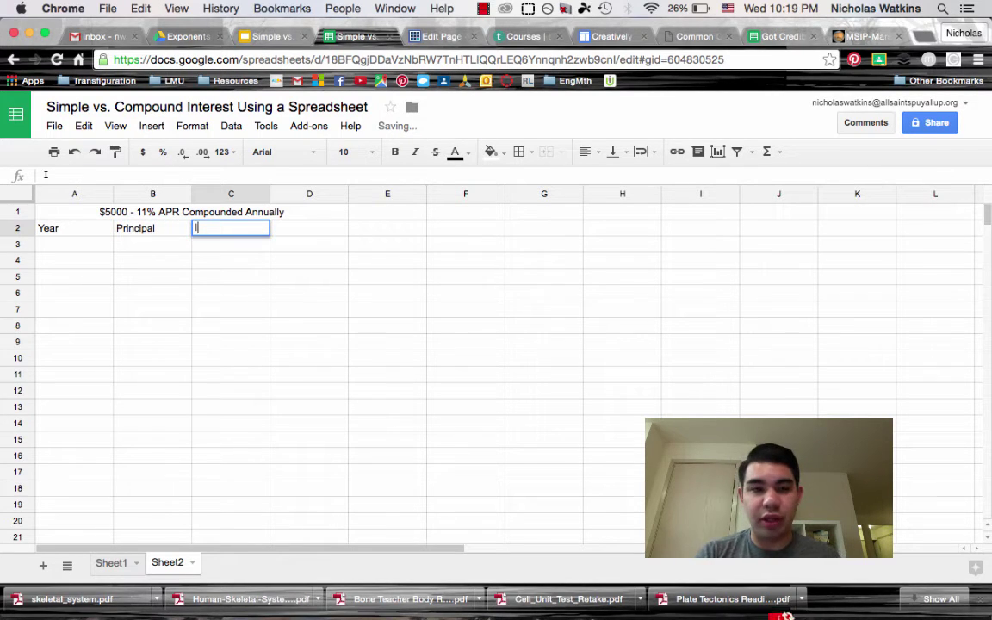
{"action": "type", "text": "nterest"}
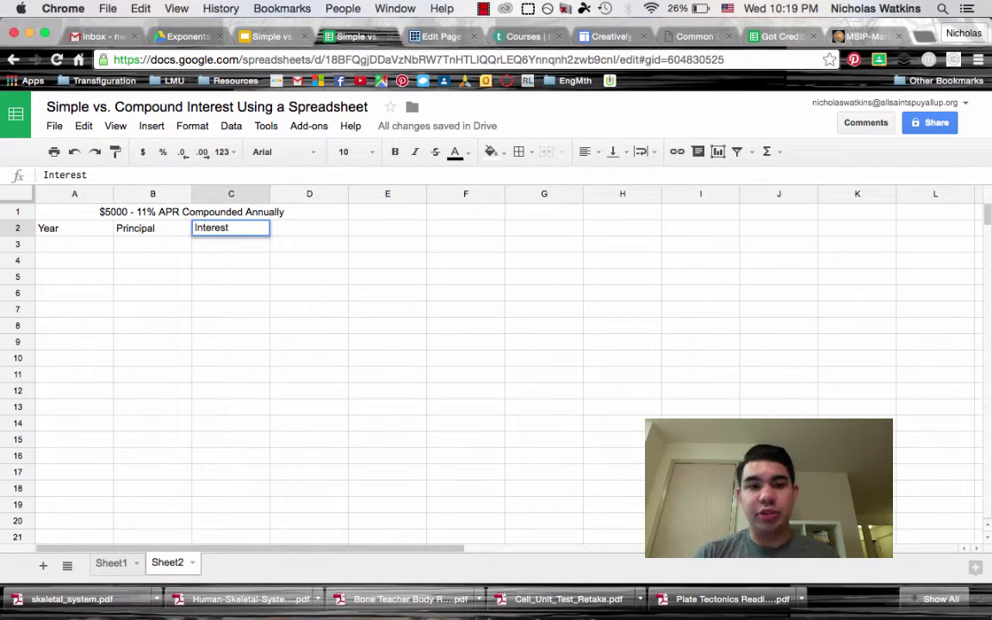
{"action": "key", "text": "Tab"}
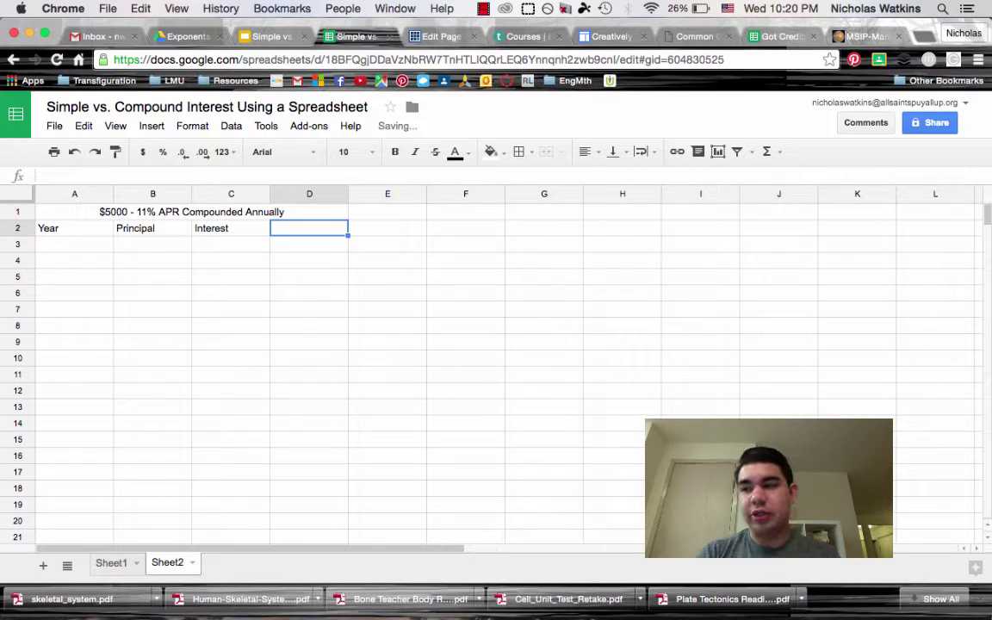
{"action": "type", "text": "Account B"}
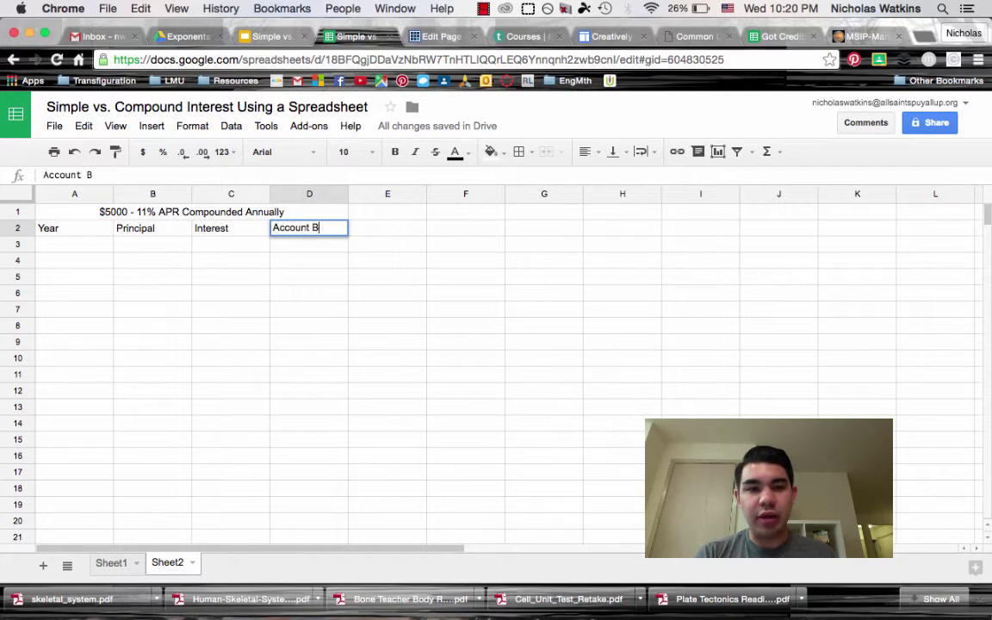
{"action": "type", "text": "alance"}
{"action": "left_click", "coordinate": [118, 268]}
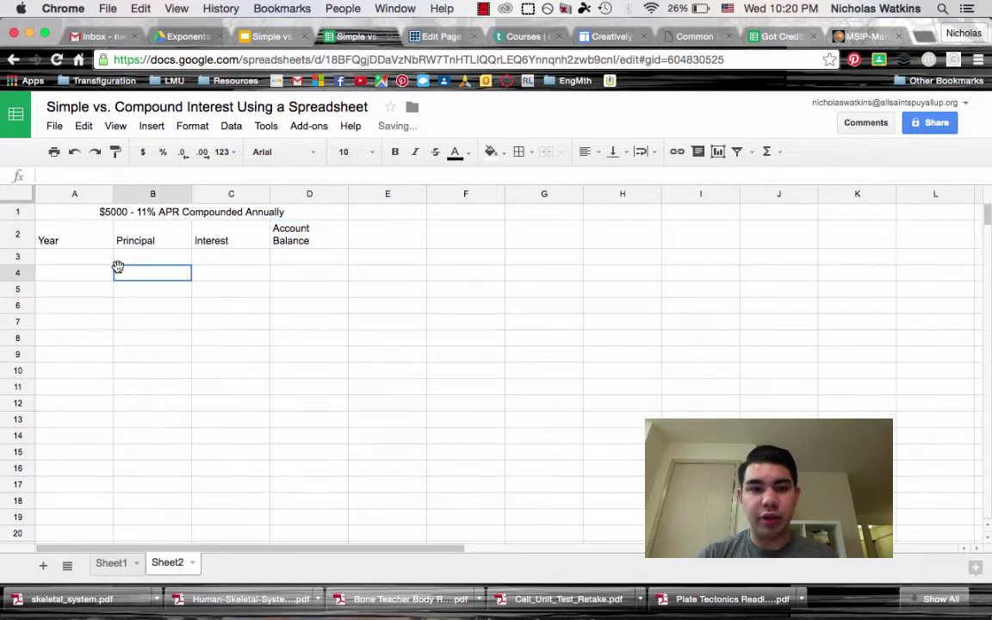
{"action": "left_click", "coordinate": [290, 226]}
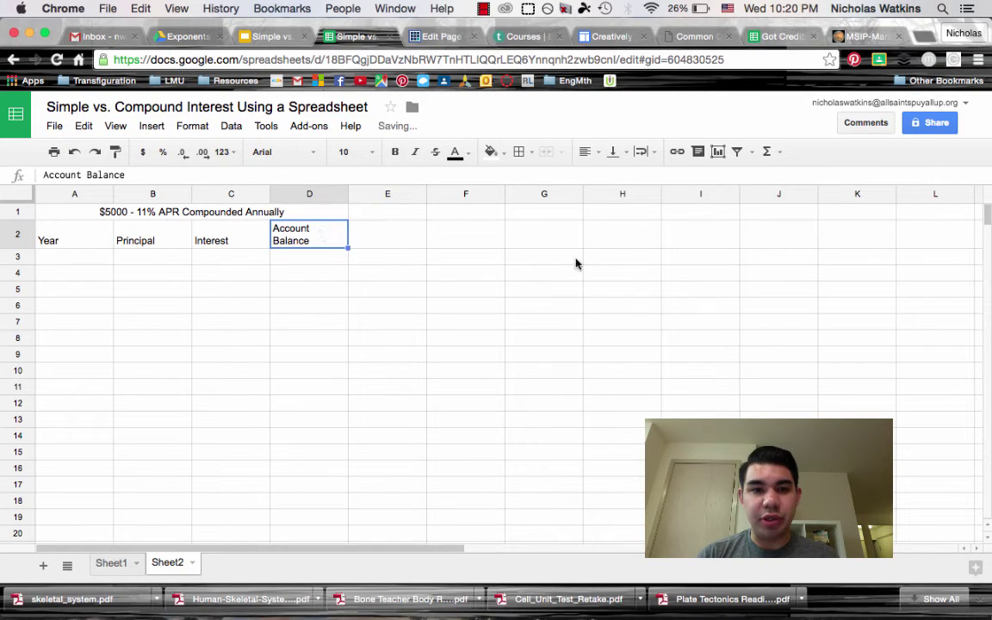
{"action": "left_click", "coordinate": [345, 260]}
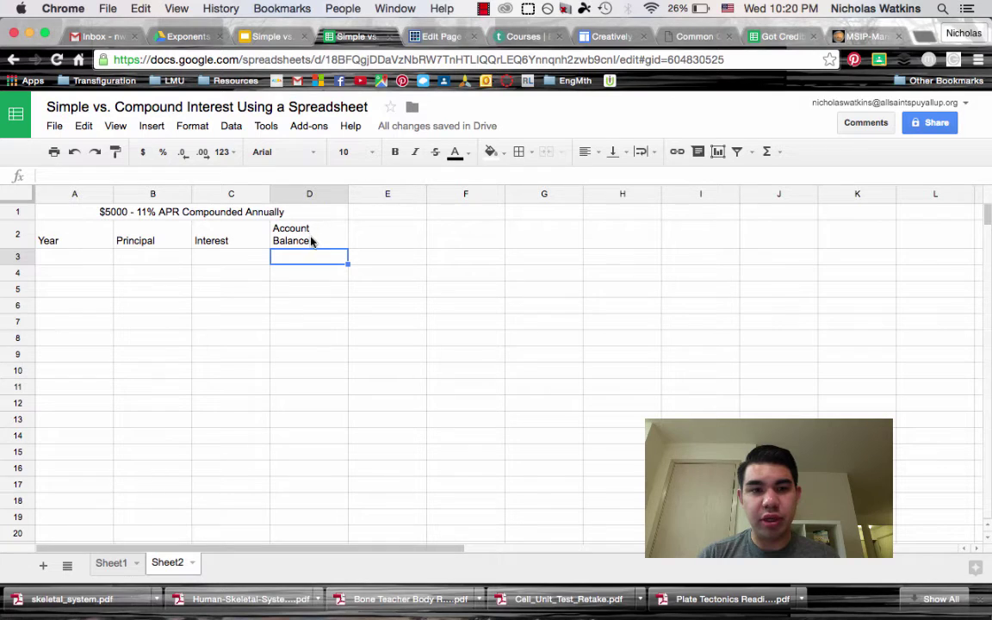
{"action": "left_click", "coordinate": [341, 324]}
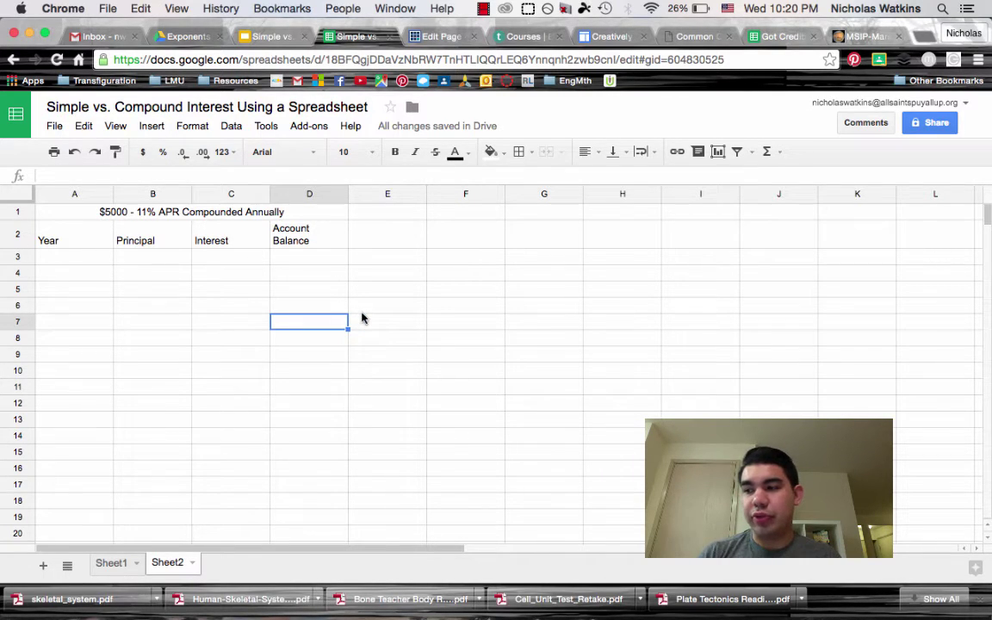
Merge cells F1 through I1 into one cell and enter the title "Final Answers" in it
{"action": "left_click", "coordinate": [481, 214]}
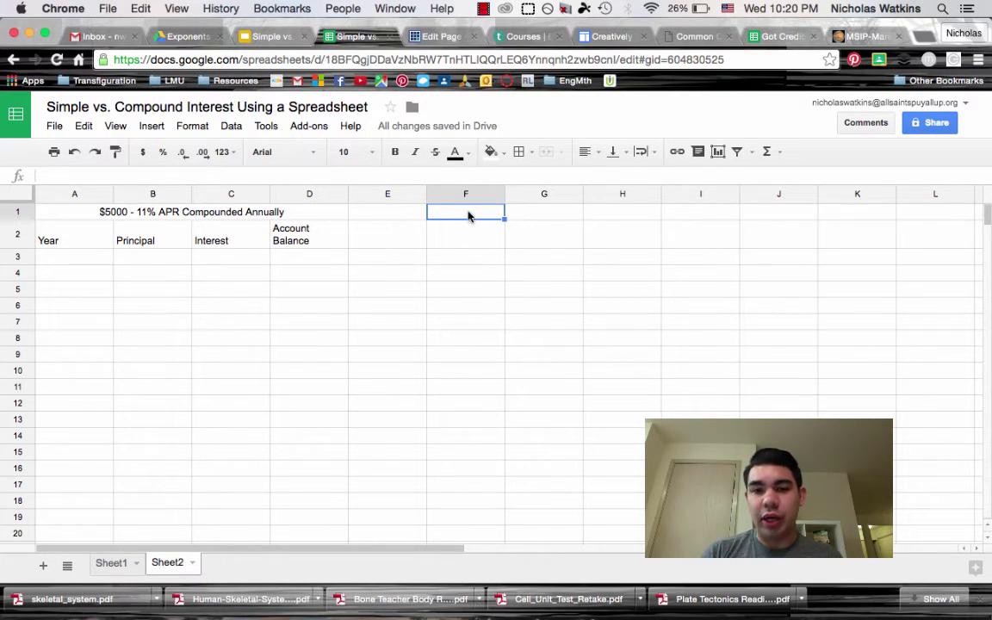
{"action": "left_click_drag", "start_coordinate": [466, 213], "coordinate": [687, 211]}
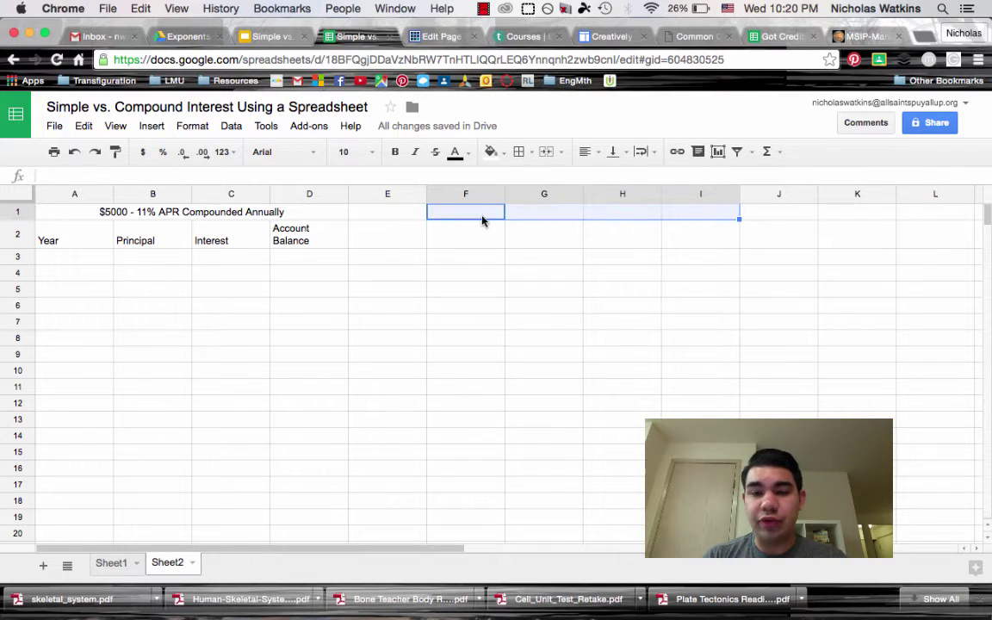
{"action": "left_click", "coordinate": [546, 152]}
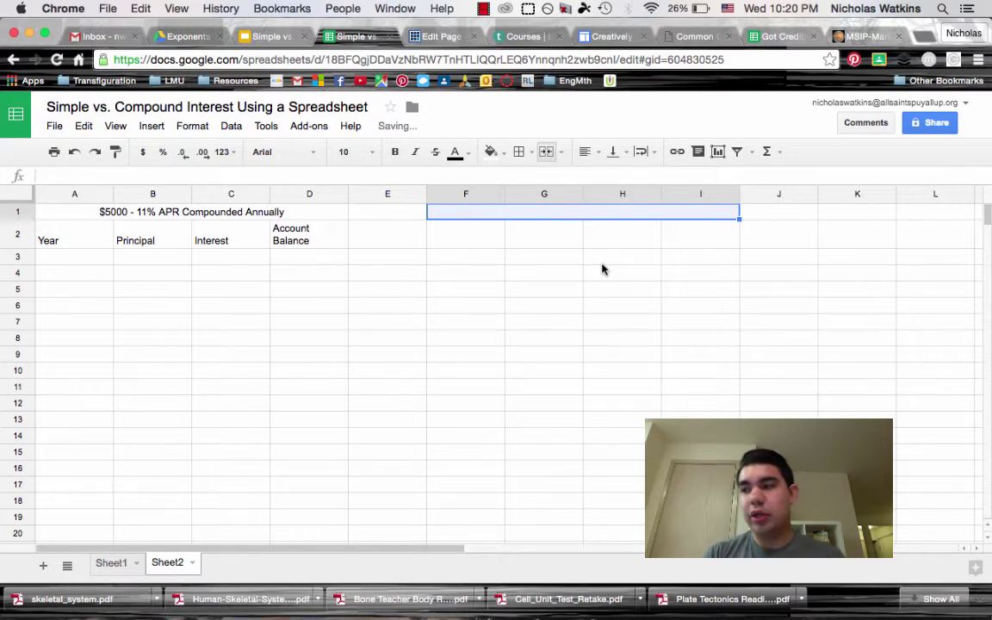
{"action": "type", "text": "Final "}
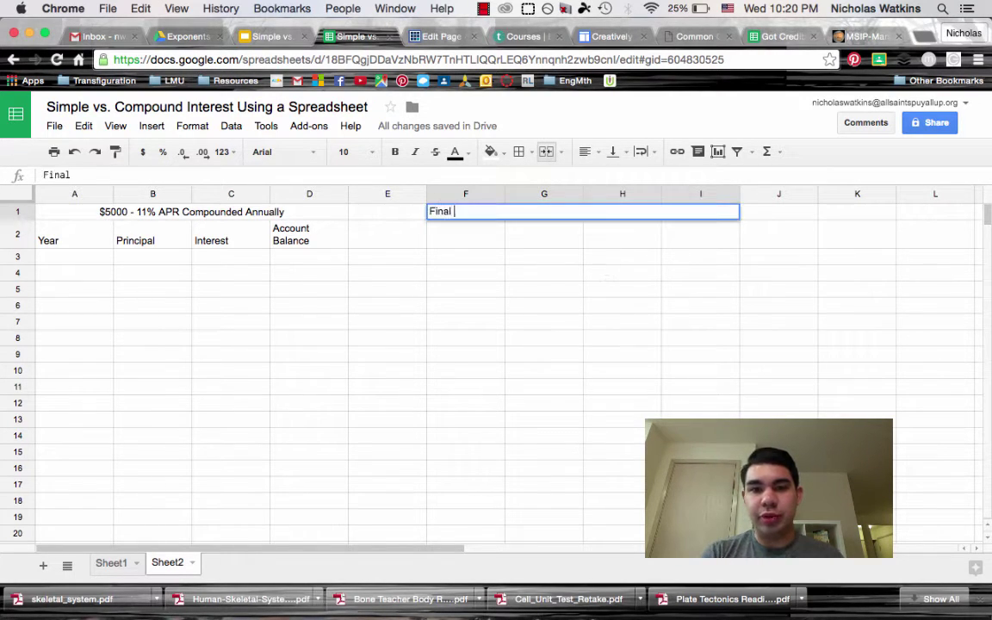
{"action": "type", "text": "Answers"}
{"action": "left_click", "coordinate": [666, 289]}
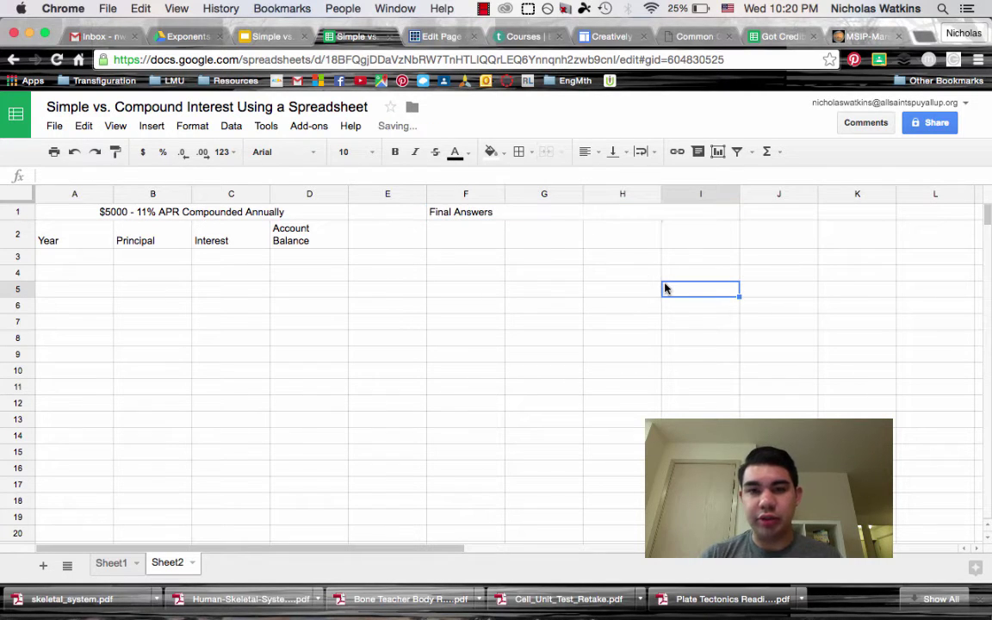
Center the "Final Answers" title horizontally in merged cell F1:I1
{"action": "left_click", "coordinate": [499, 222]}
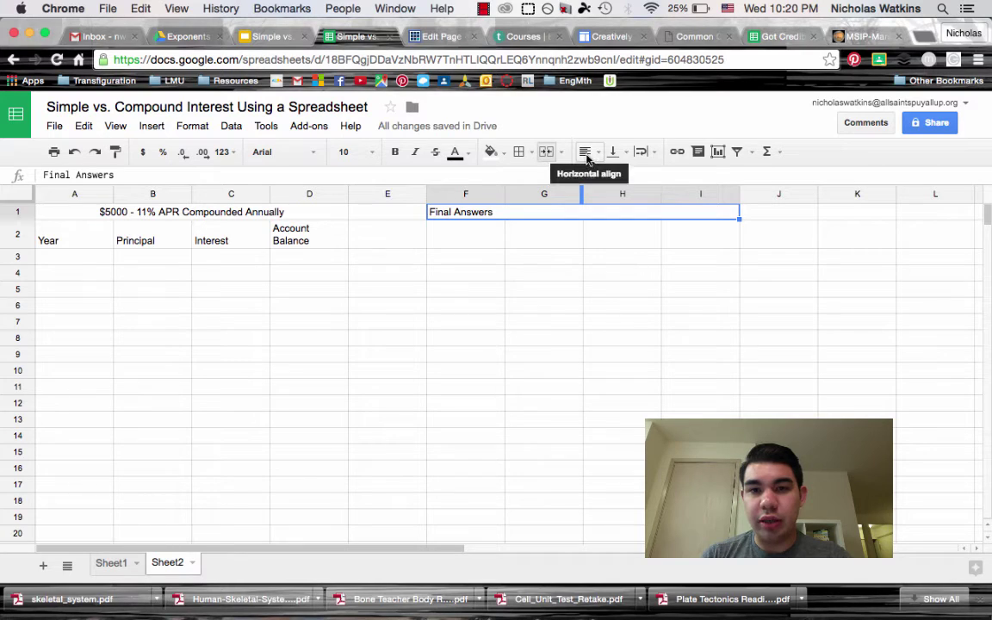
{"action": "left_click", "coordinate": [586, 153]}
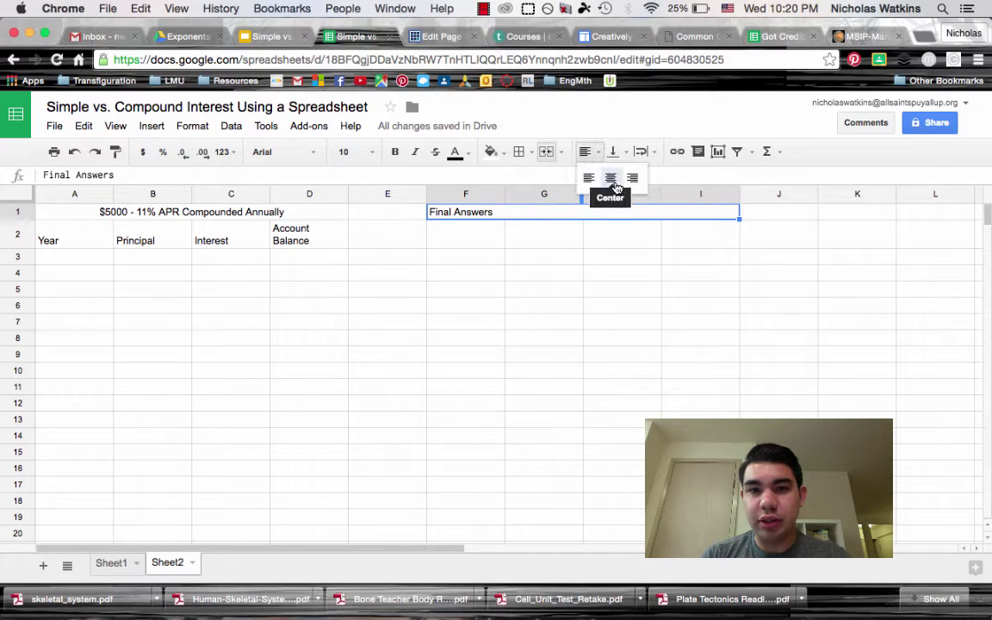
{"action": "left_click", "coordinate": [609, 176]}
{"action": "left_click", "coordinate": [492, 287]}
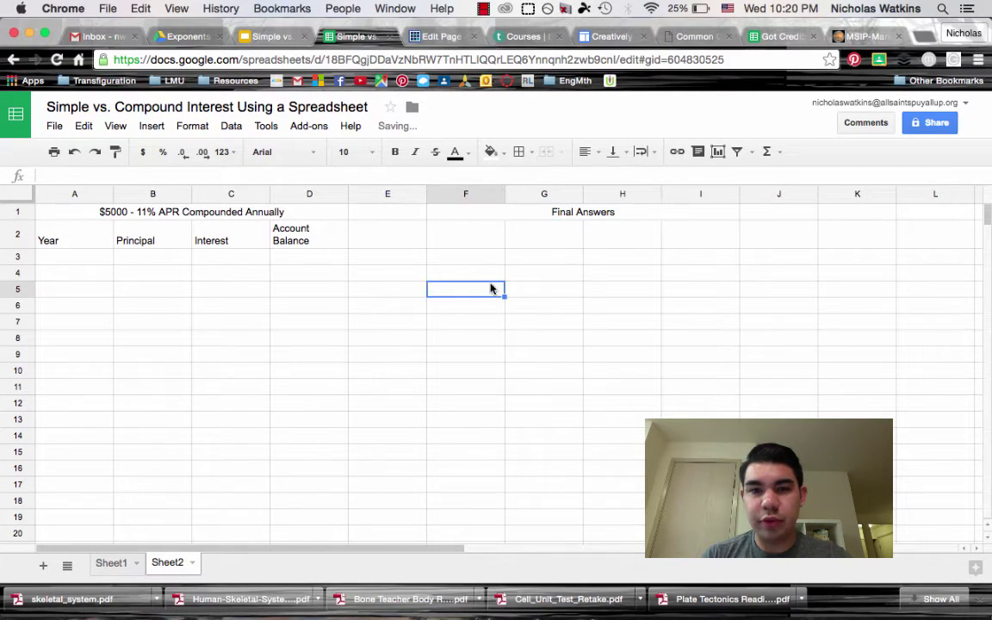
Enter the heading "Final Account Balance" in cell F2
{"action": "left_click", "coordinate": [470, 228]}
{"action": "key", "text": "Return"}
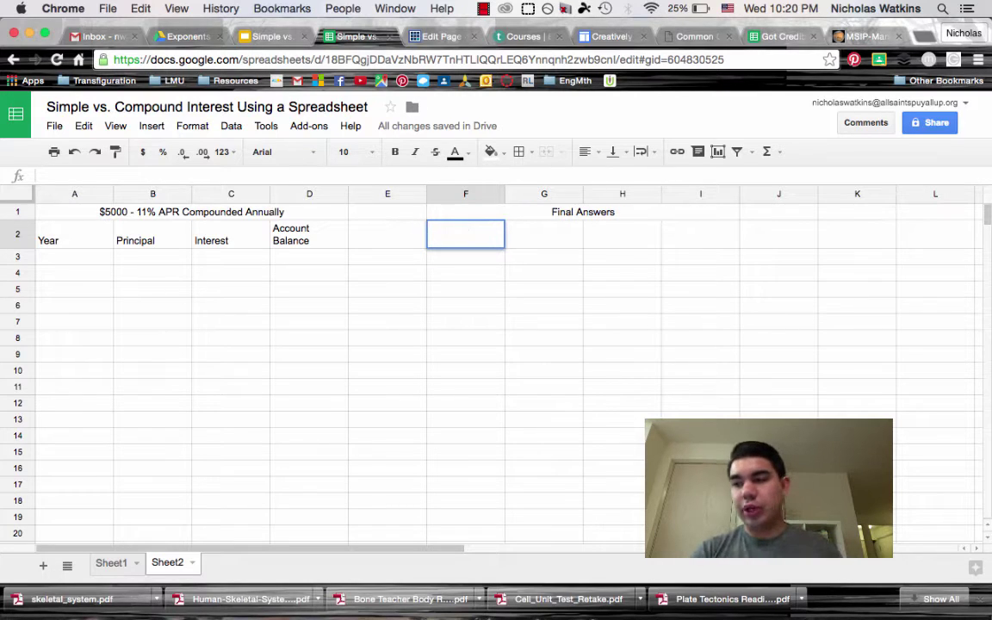
{"action": "type", "text": "Final Acc"}
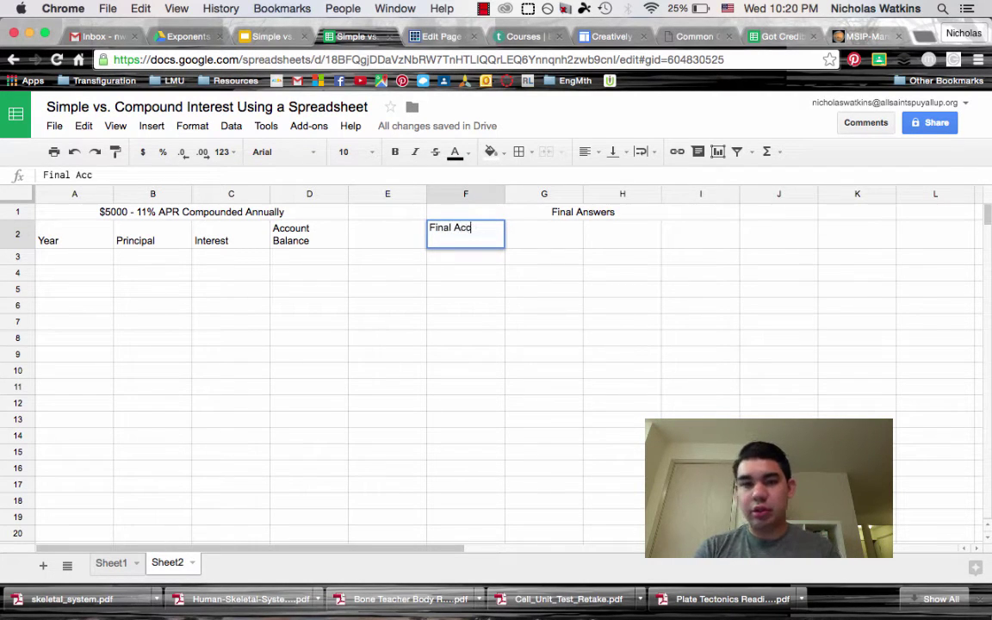
{"action": "type", "text": "ount Balance"}
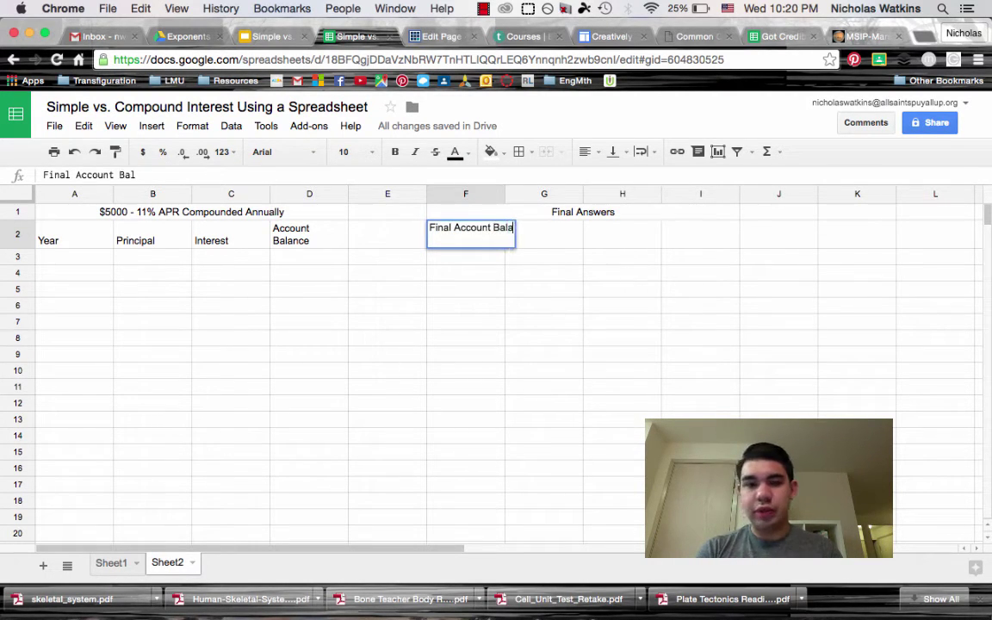
{"action": "left_click", "coordinate": [537, 350]}
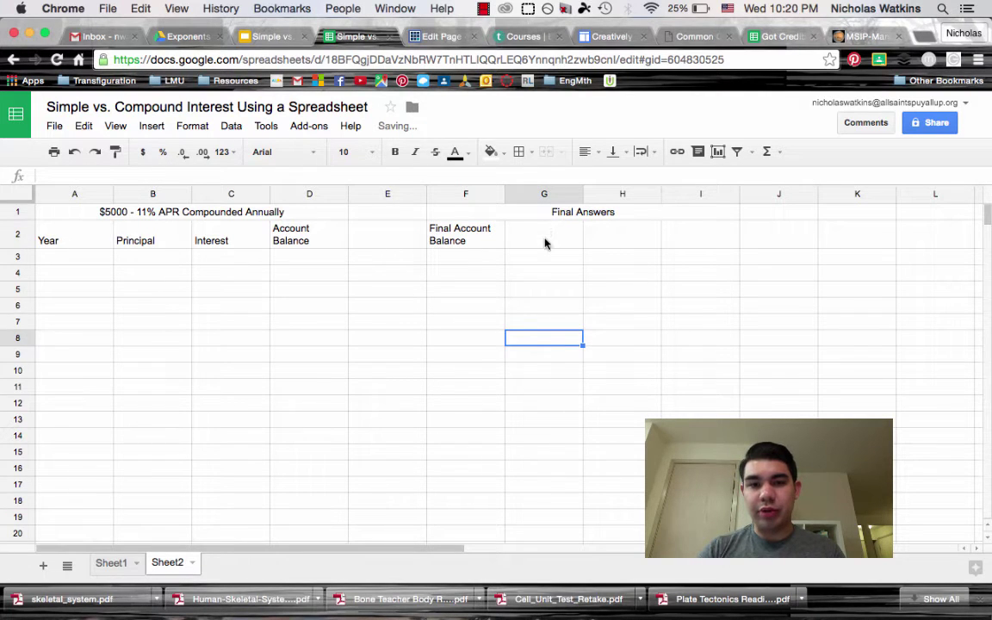
Enter the heading "Total Amount YOU Deposited" in cell G2
{"action": "left_click", "coordinate": [544, 242]}
{"action": "type", "text": "Tot"}
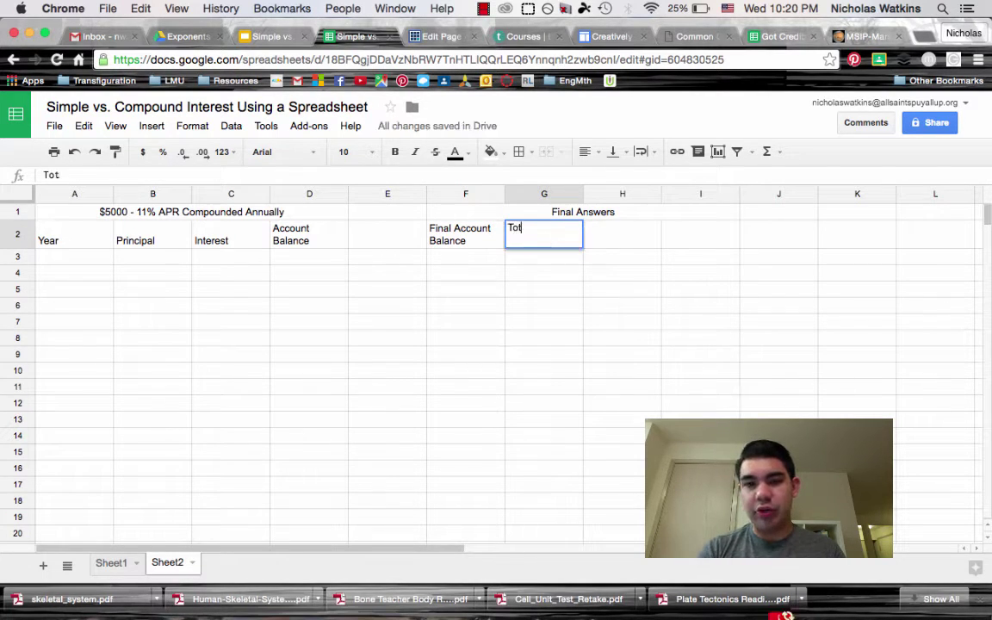
{"action": "type", "text": "al Amound Y"}
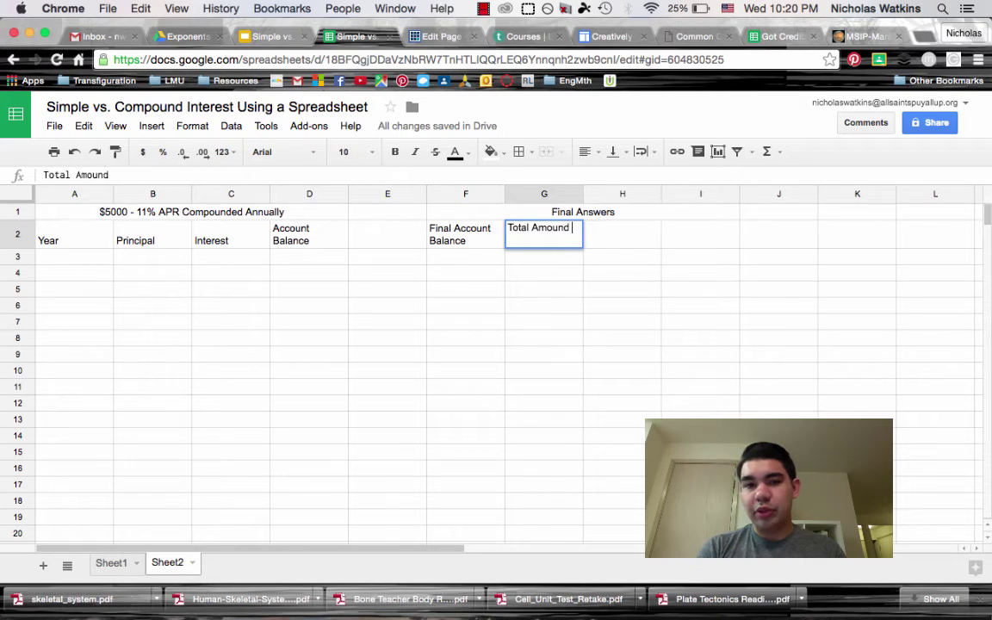
{"action": "key", "text": "BackSpace"}
{"action": "key", "text": "BackSpace"}
{"action": "key", "text": "BackSpace"}
{"action": "type", "text": "t YOU"}
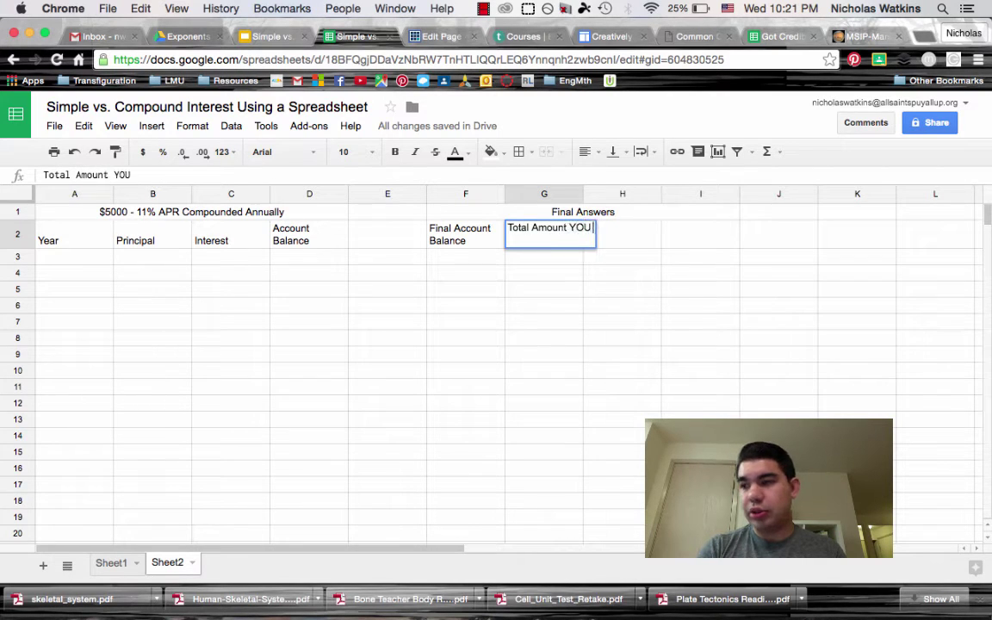
{"action": "type", "text": " Deposited"}
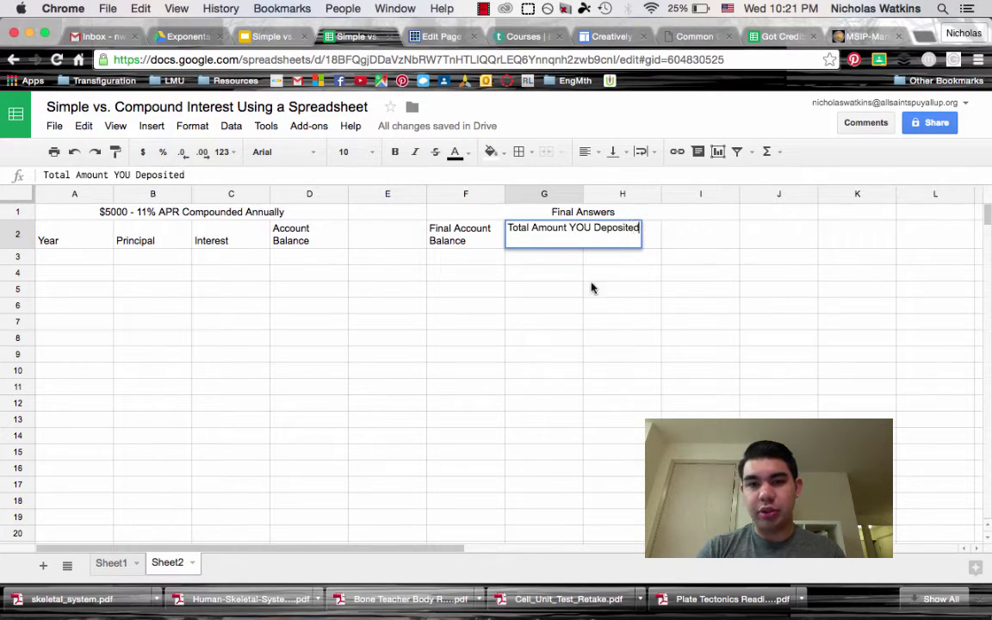
{"action": "left_click", "coordinate": [592, 287]}
Enter the heading "Amount of Interest Earned" in cell H2
{"action": "left_click", "coordinate": [626, 232]}
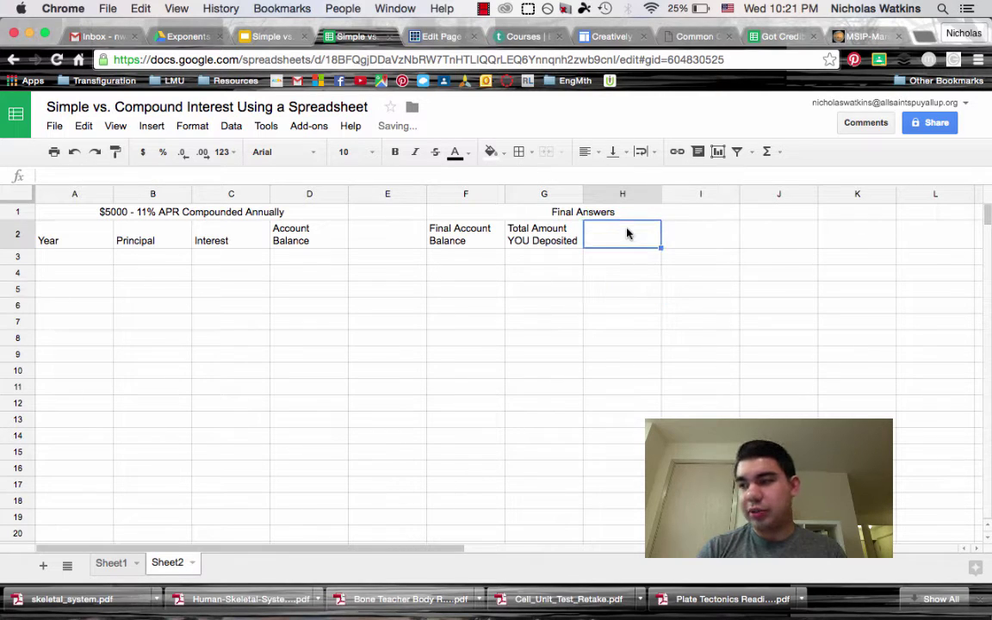
{"action": "type", "text": "Amount of IN"}
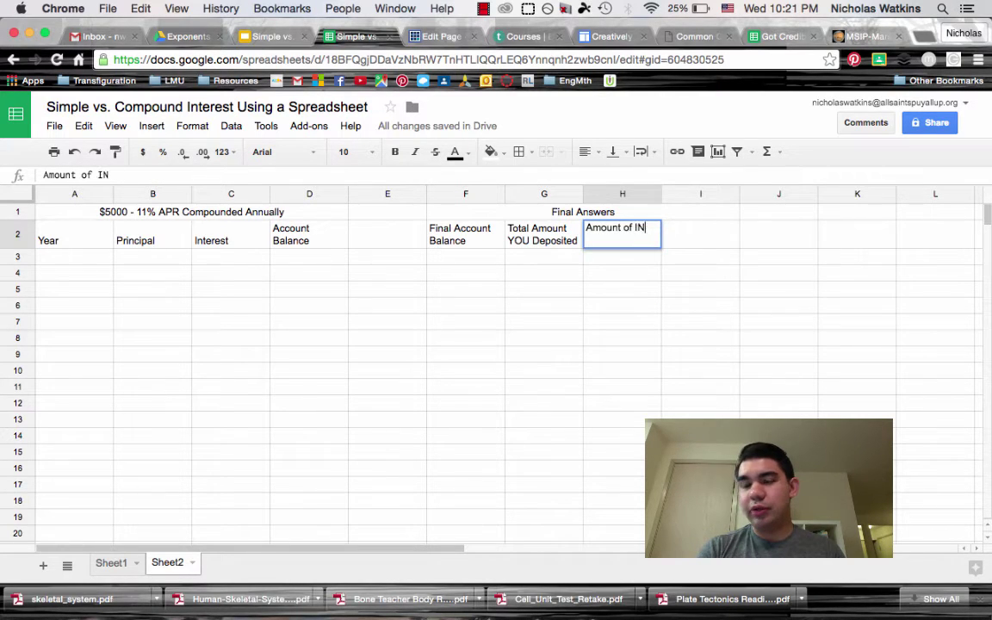
{"action": "type", "text": "terest"}
{"action": "key", "text": "BackSpace"}
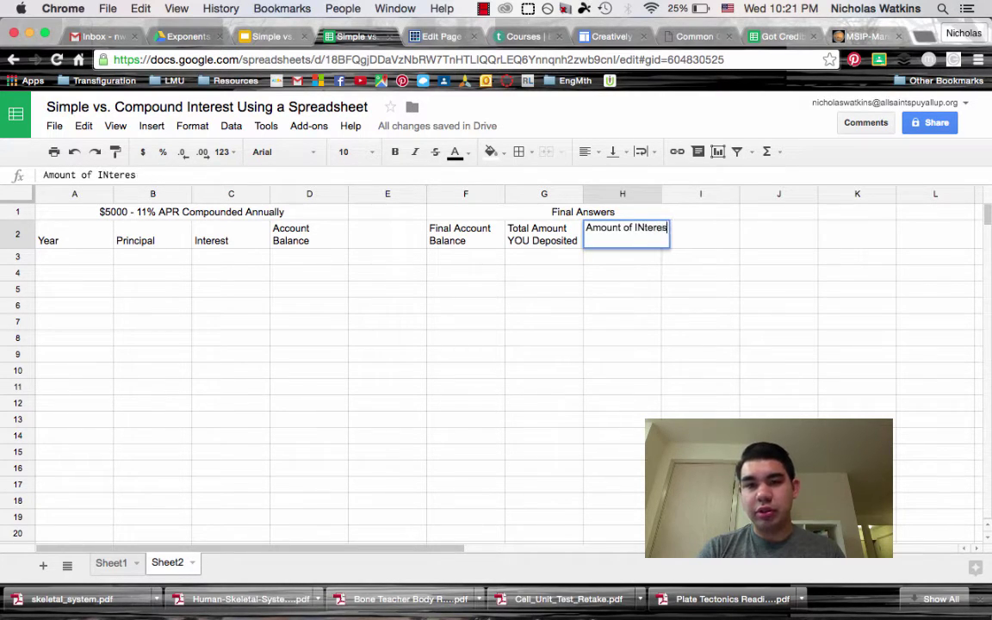
{"action": "key", "text": "BackSpace"}
{"action": "key", "text": "BackSpace"}
{"action": "key", "text": "BackSpace"}
{"action": "key", "text": "BackSpace"}
{"action": "key", "text": "BackSpace"}
{"action": "key", "text": "BackSpace"}
{"action": "type", "text": "nterest"}
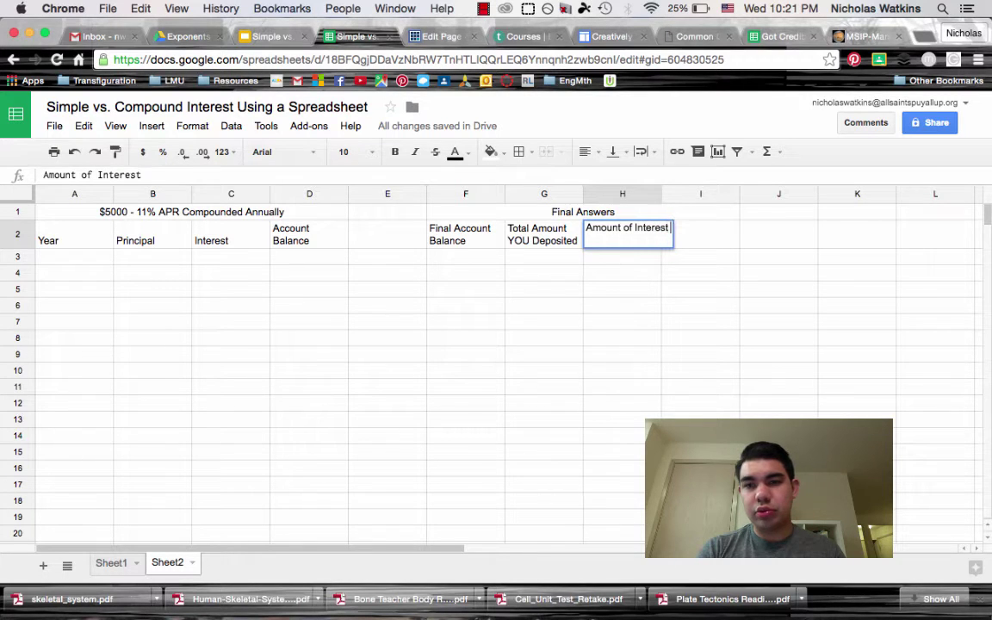
{"action": "type", "text": " Earned"}
{"action": "left_click", "coordinate": [655, 323]}
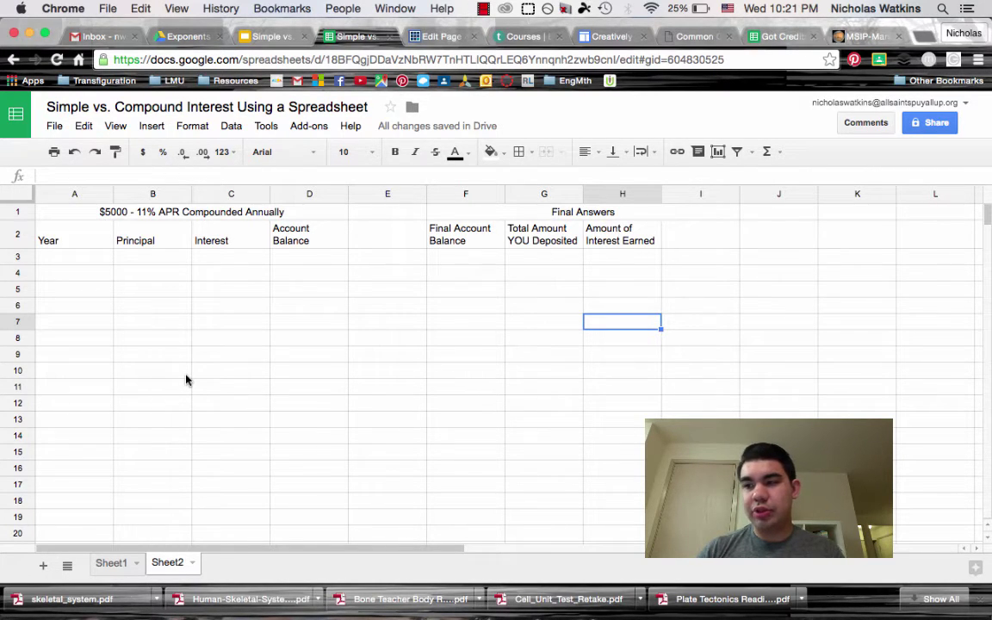
Enter the first three year numbers 1, 2 and 3 in cells A3 through A5
{"action": "left_click", "coordinate": [89, 268]}
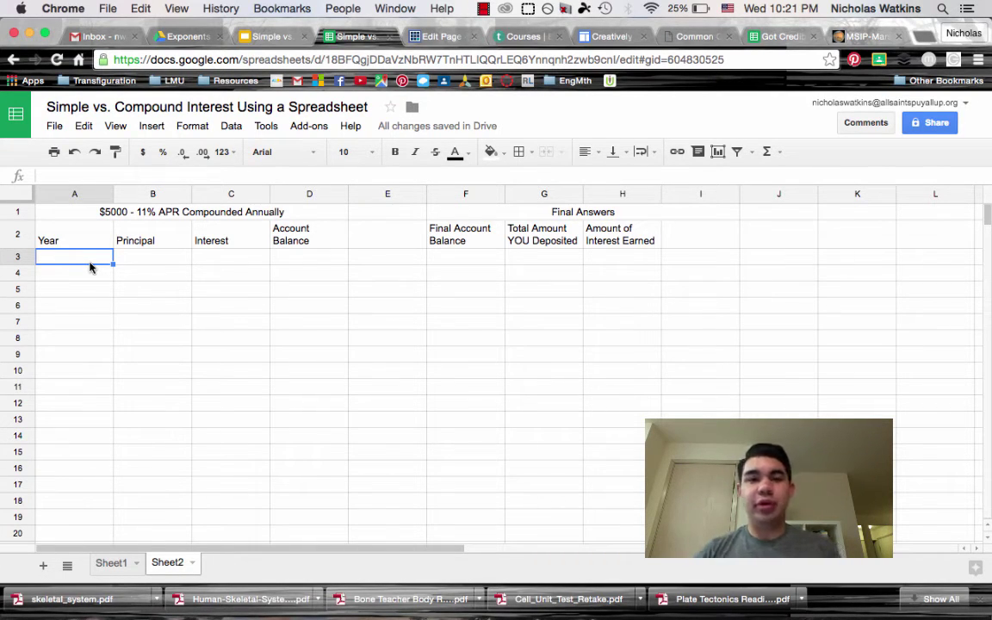
{"action": "type", "text": "1"}
{"action": "key", "text": "Return"}
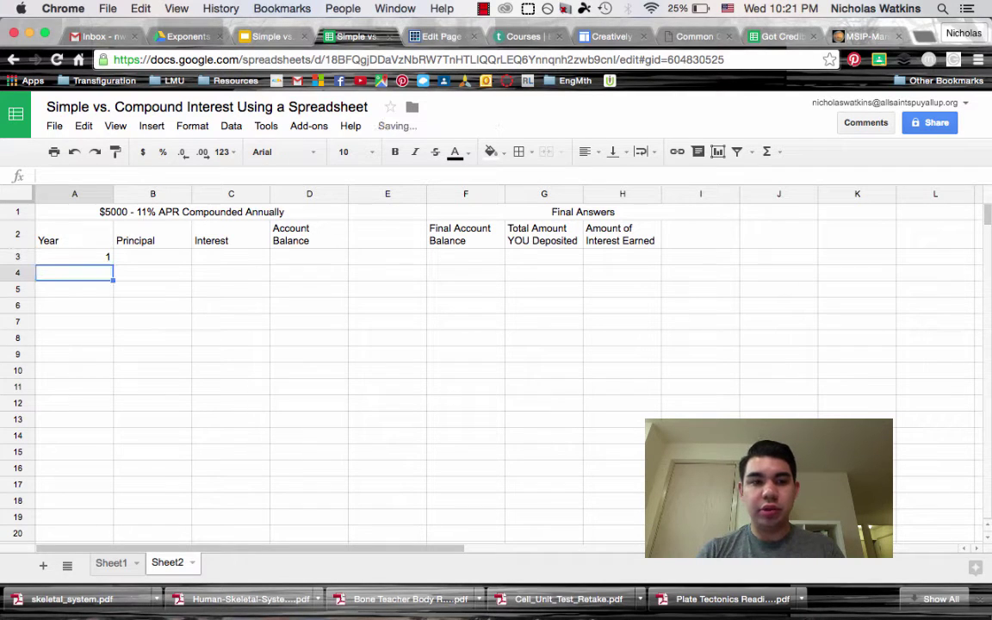
{"action": "type", "text": "2"}
{"action": "key", "text": "Return"}
{"action": "type", "text": "3"}
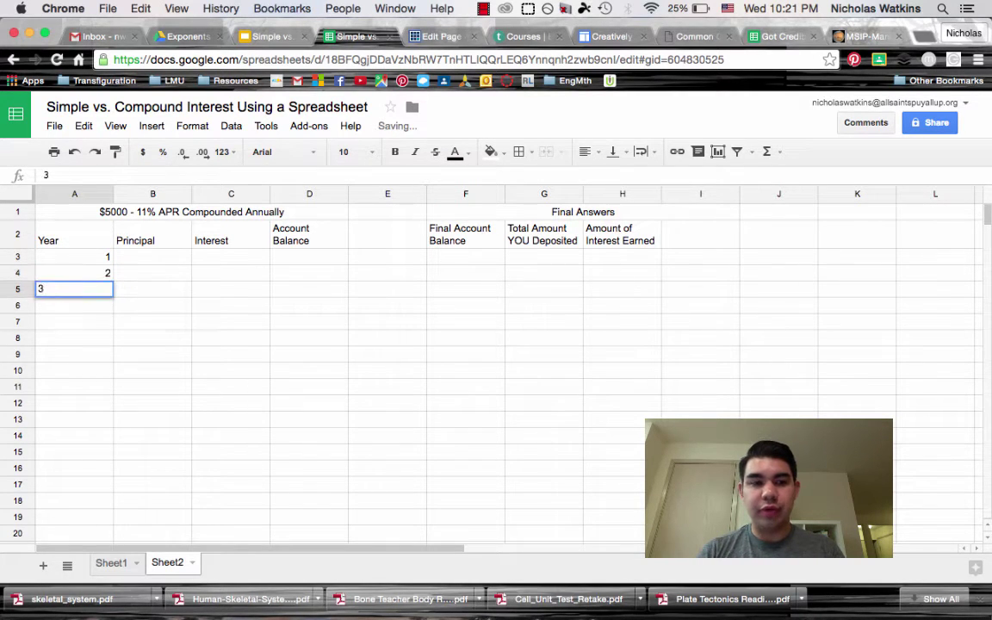
{"action": "key", "text": "Return"}
{"action": "key", "text": "Right"}
{"action": "key", "text": "Up"}
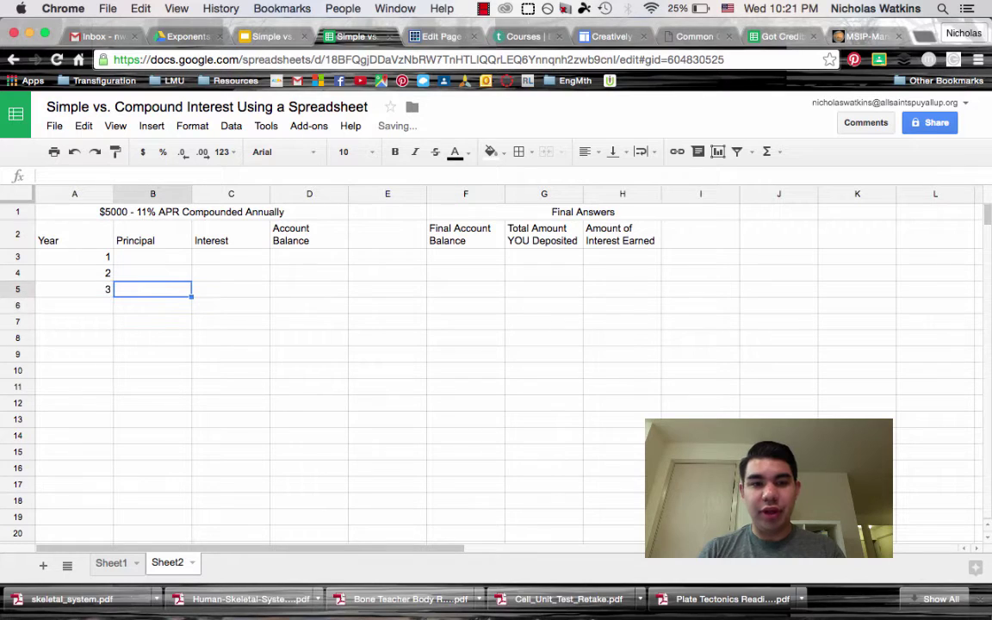
Extend the year series from cells A3:A5 down to year 10 in cell A12
{"action": "left_click", "coordinate": [81, 258]}
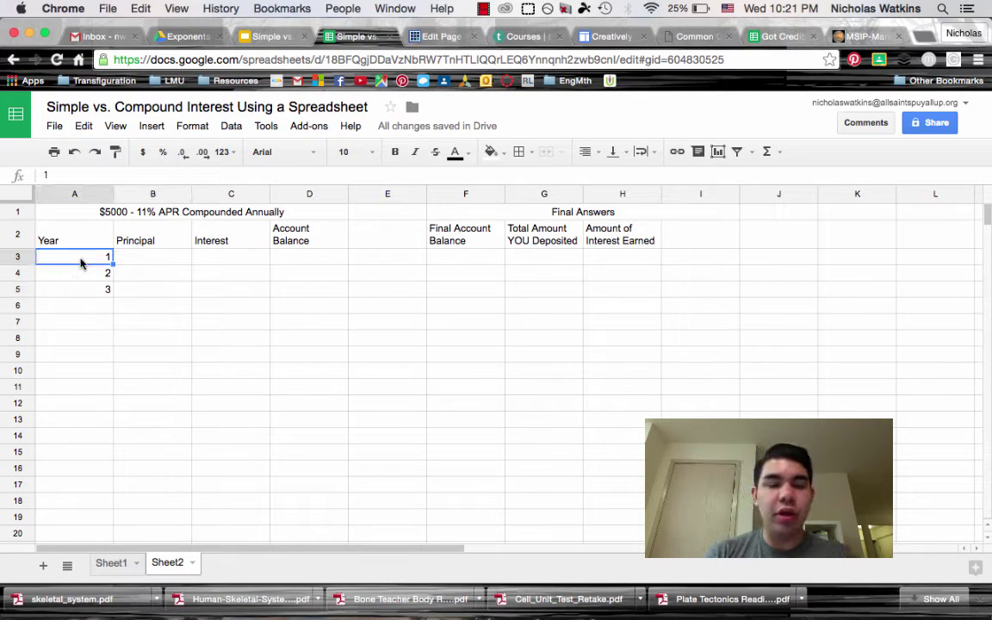
{"action": "left_click", "coordinate": [148, 291]}
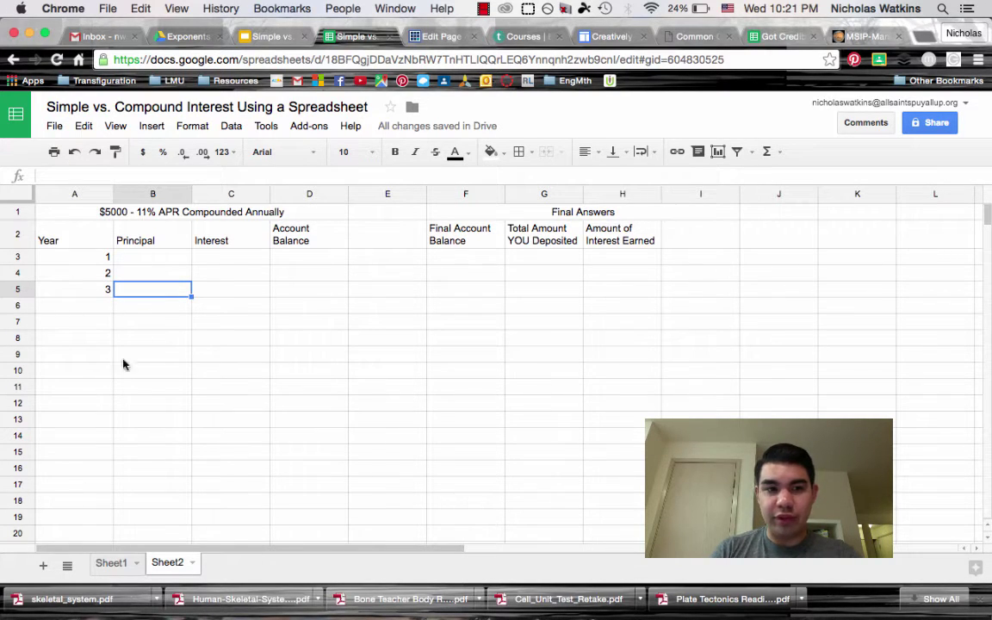
{"action": "left_click_drag", "start_coordinate": [95, 257], "coordinate": [95, 298]}
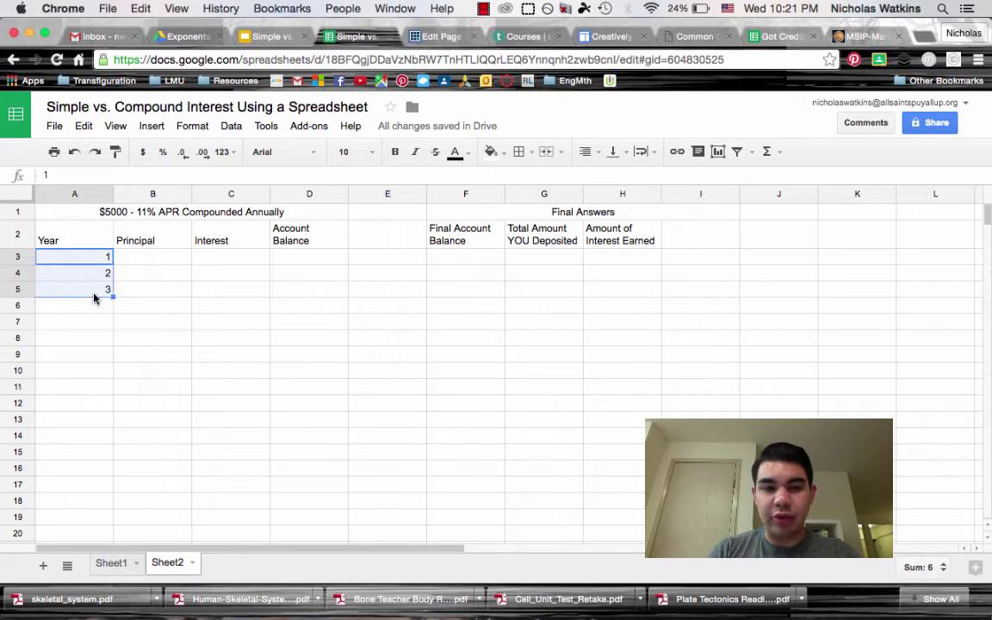
{"action": "left_click", "coordinate": [150, 278]}
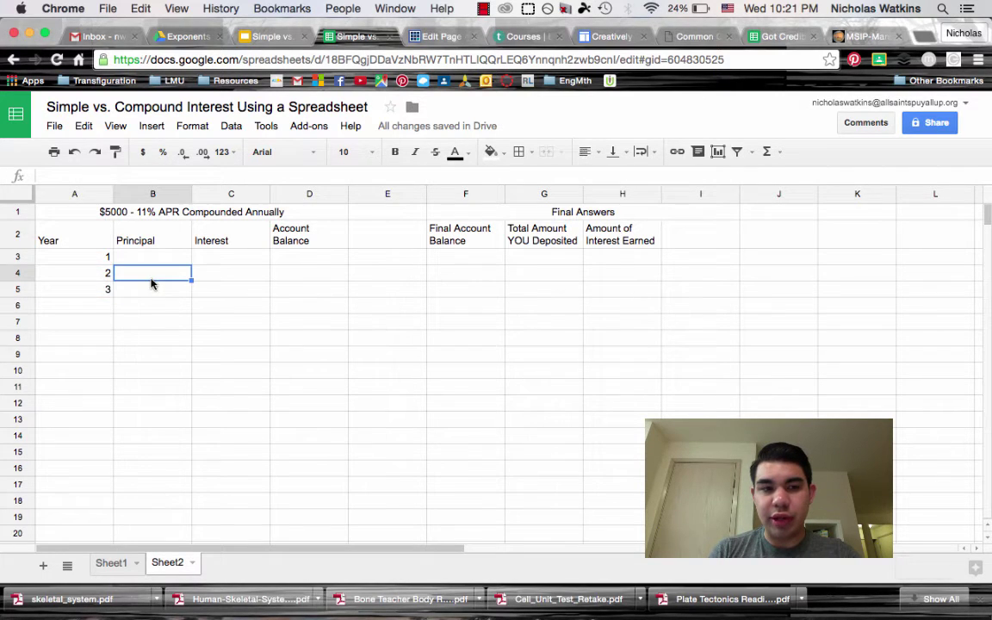
{"action": "left_click", "coordinate": [66, 260]}
{"action": "left_click_drag", "start_coordinate": [66, 259], "coordinate": [69, 288]}
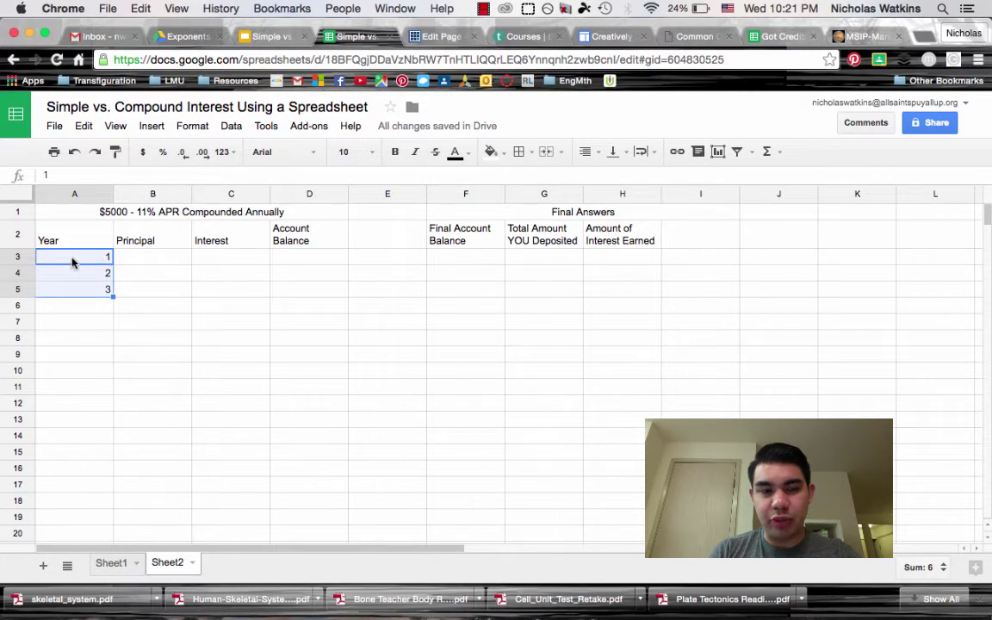
{"action": "left_click", "coordinate": [137, 260]}
{"action": "left_click", "coordinate": [58, 260]}
{"action": "left_click_drag", "start_coordinate": [59, 260], "coordinate": [65, 293]}
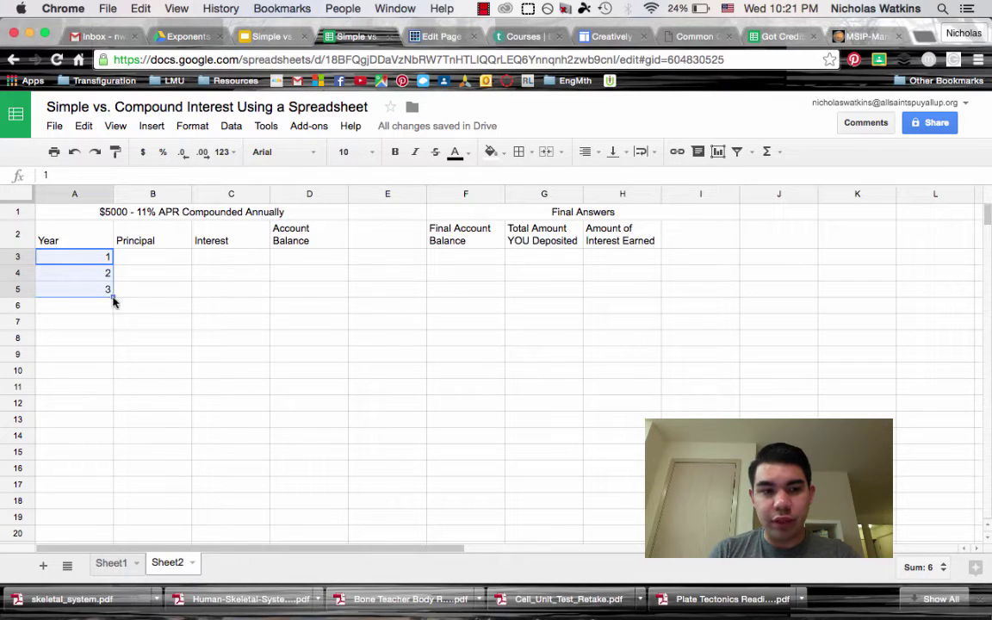
{"action": "left_click_drag", "start_coordinate": [112, 296], "coordinate": [105, 403]}
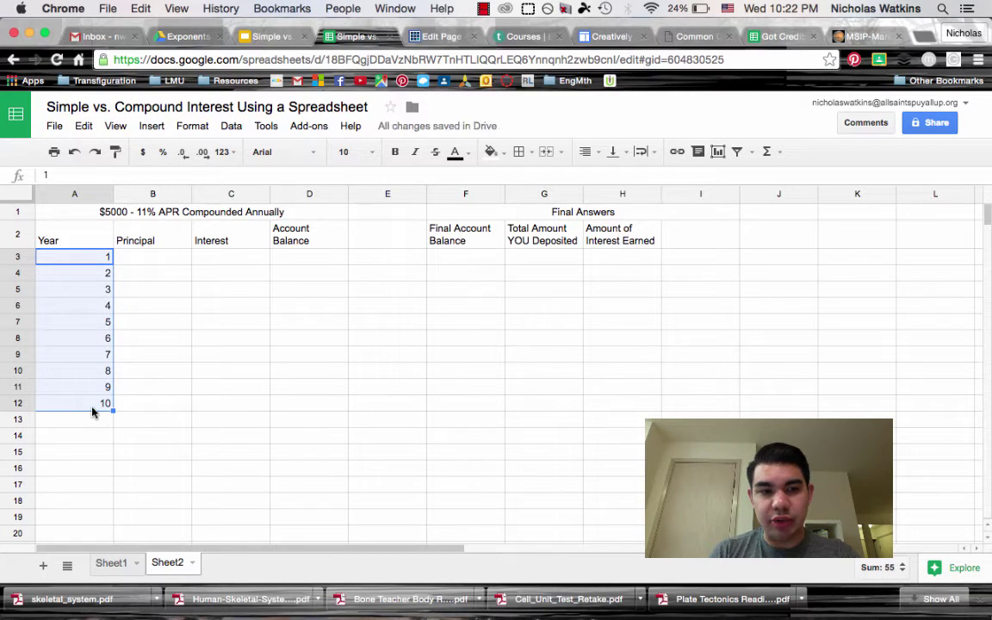
{"action": "left_click", "coordinate": [142, 404]}
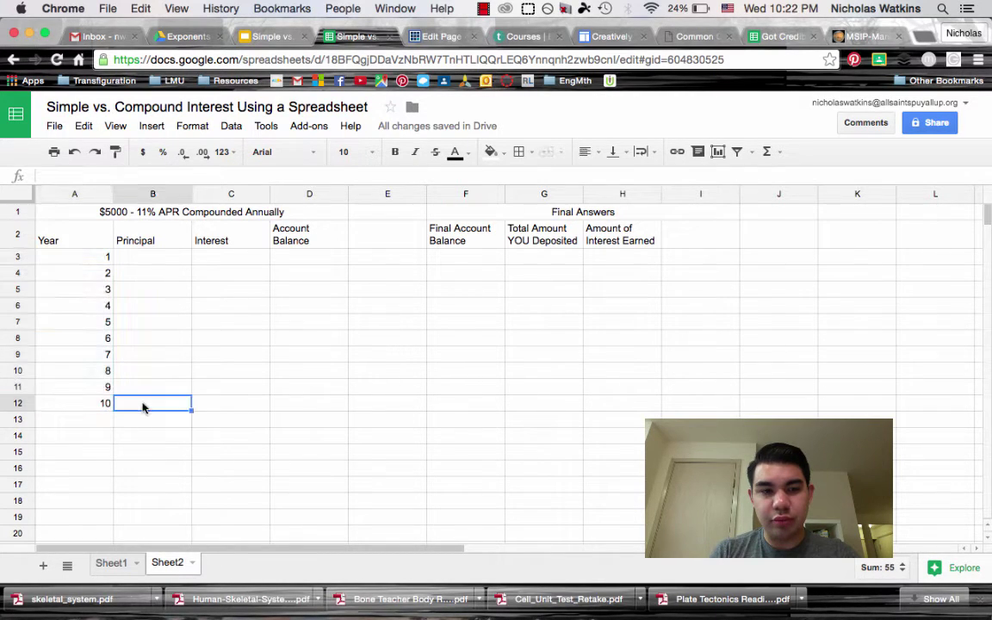
Check the year numbers in column A one by one from A3 down to A12
{"action": "left_click", "coordinate": [102, 261]}
{"action": "key", "text": "Down"}
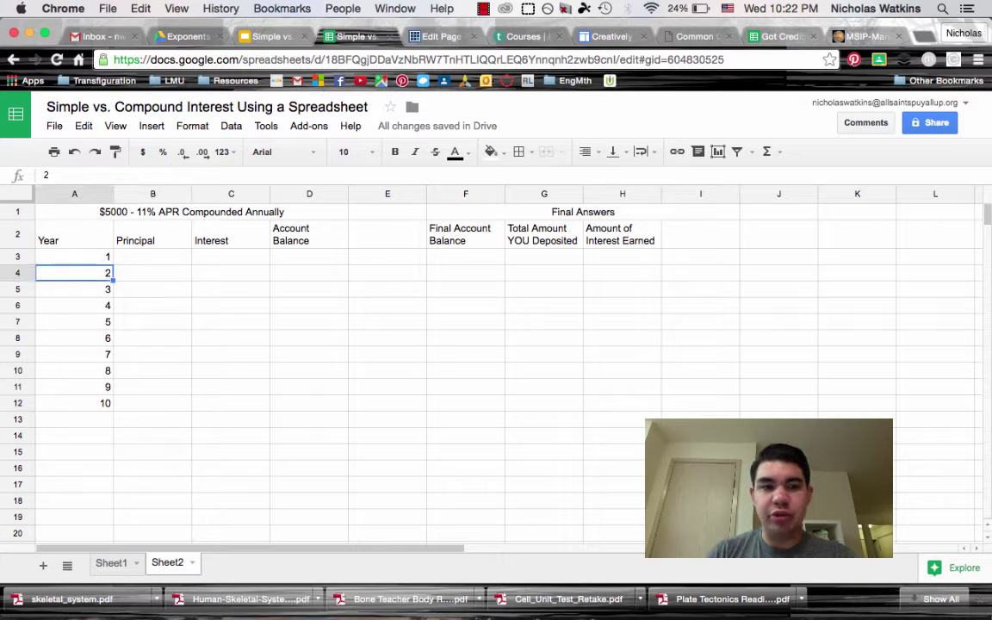
{"action": "key", "text": "Down"}
{"action": "key", "text": "Down"}
{"action": "key", "text": "Down"}
{"action": "key", "text": "Down"}
{"action": "key", "text": "Down"}
{"action": "key", "text": "Down"}
{"action": "key", "text": "Down"}
{"action": "key", "text": "Down"}
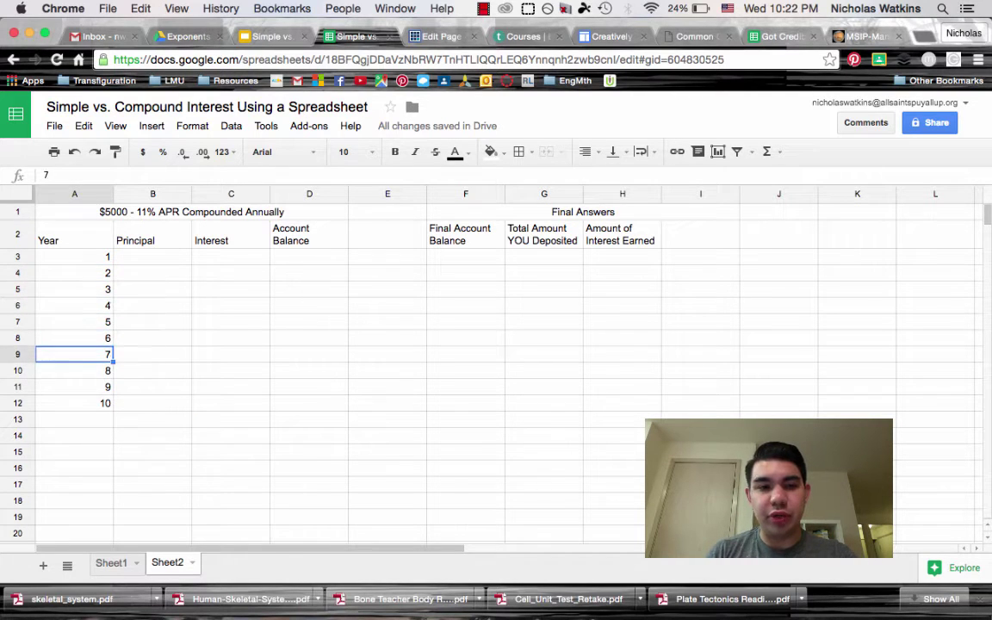
Enter 5000 as the year 1 principal in cell B3
{"action": "key", "text": "Right"}
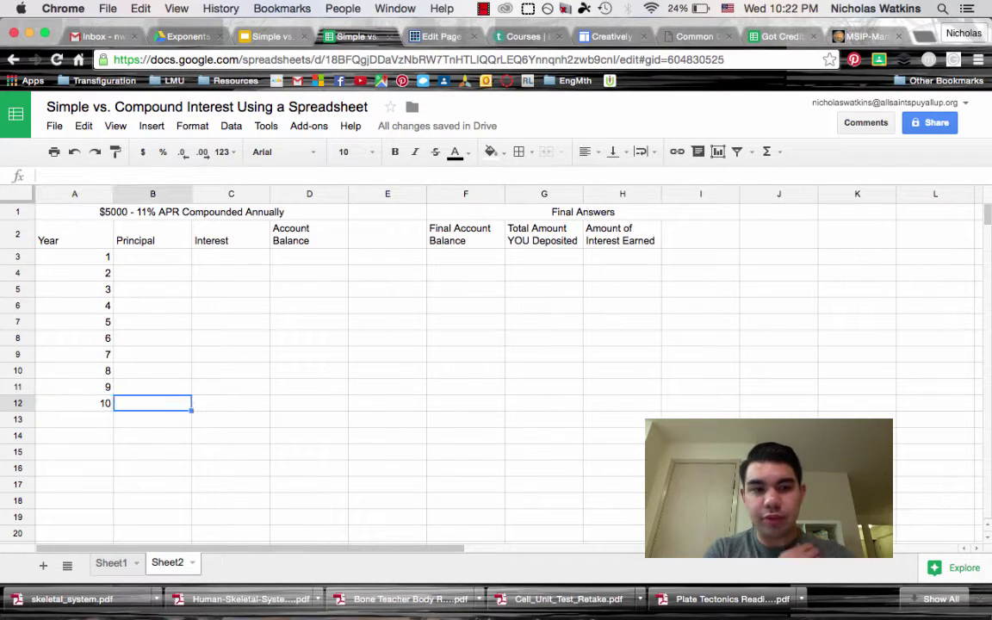
{"action": "key", "text": "Up"}
{"action": "key", "text": "Up"}
{"action": "key", "text": "Up"}
{"action": "key", "text": "Up"}
{"action": "key", "text": "Up"}
{"action": "key", "text": "Up"}
{"action": "key", "text": "Up"}
{"action": "key", "text": "Up"}
{"action": "key", "text": "Up"}
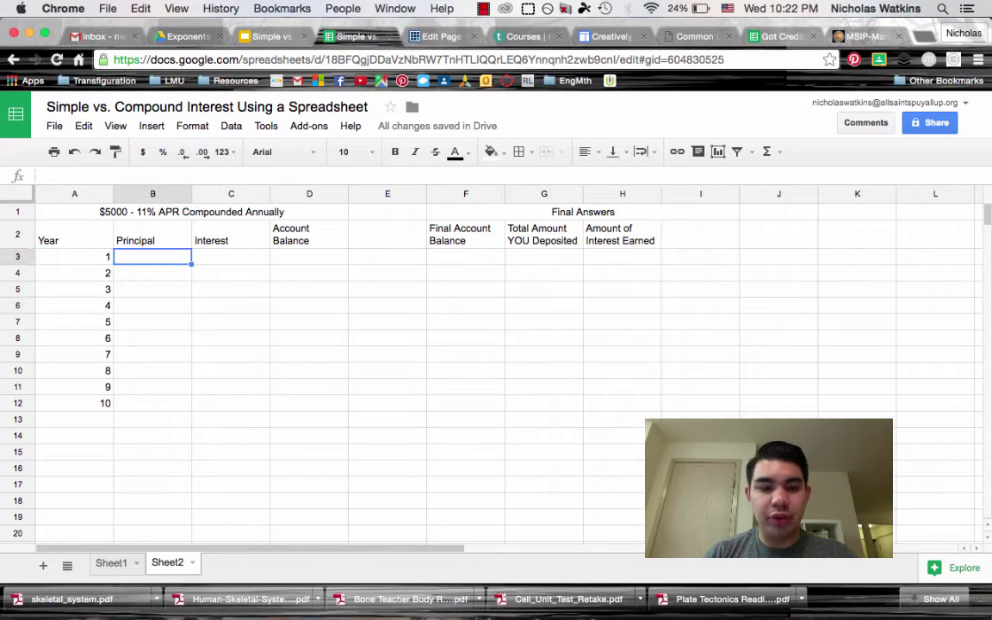
{"action": "type", "text": "5000"}
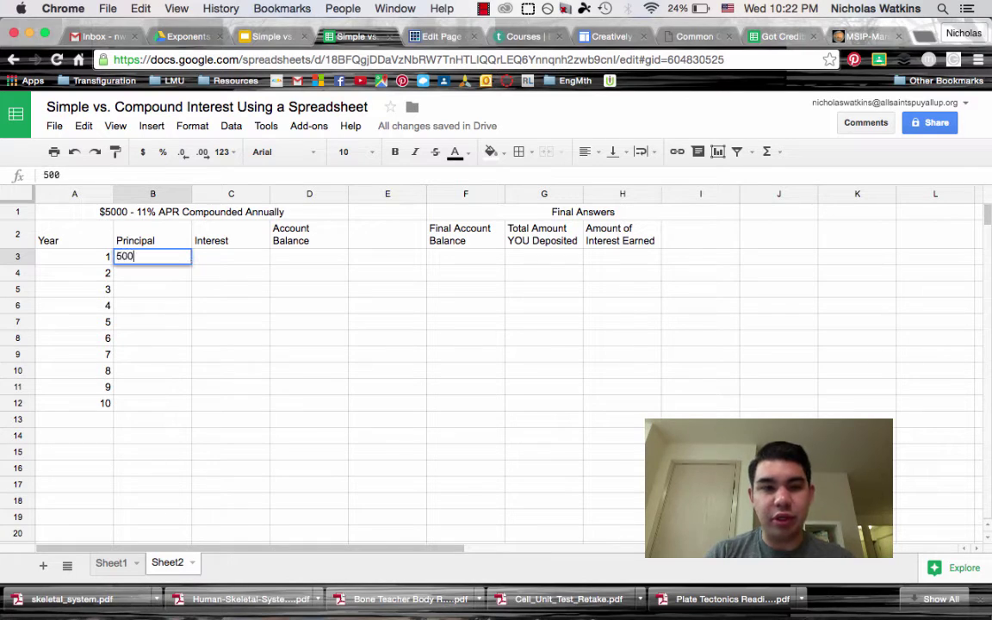
{"action": "left_click", "coordinate": [173, 319]}
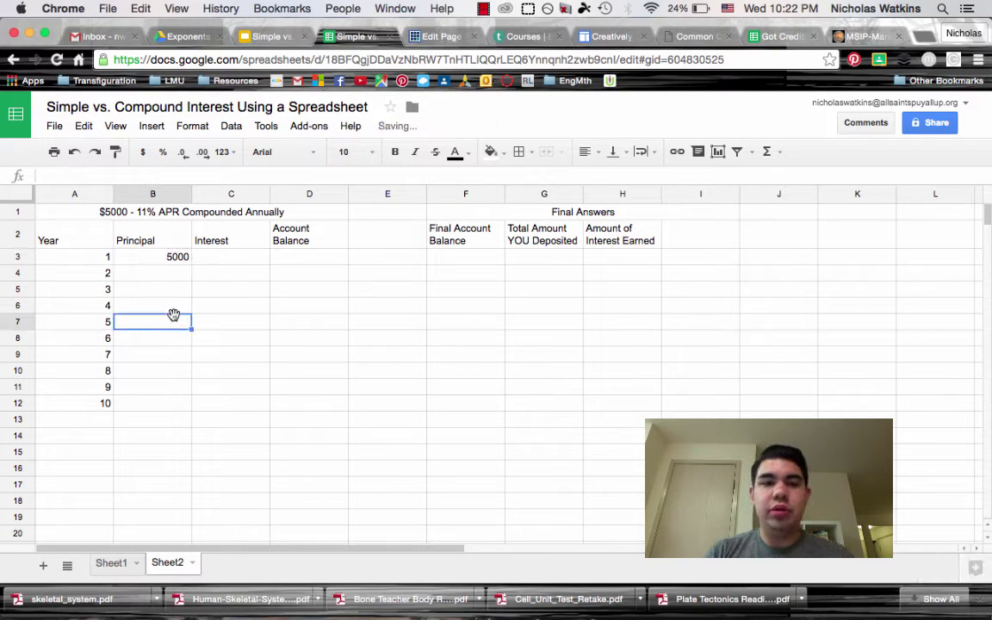
{"action": "left_click", "coordinate": [277, 330]}
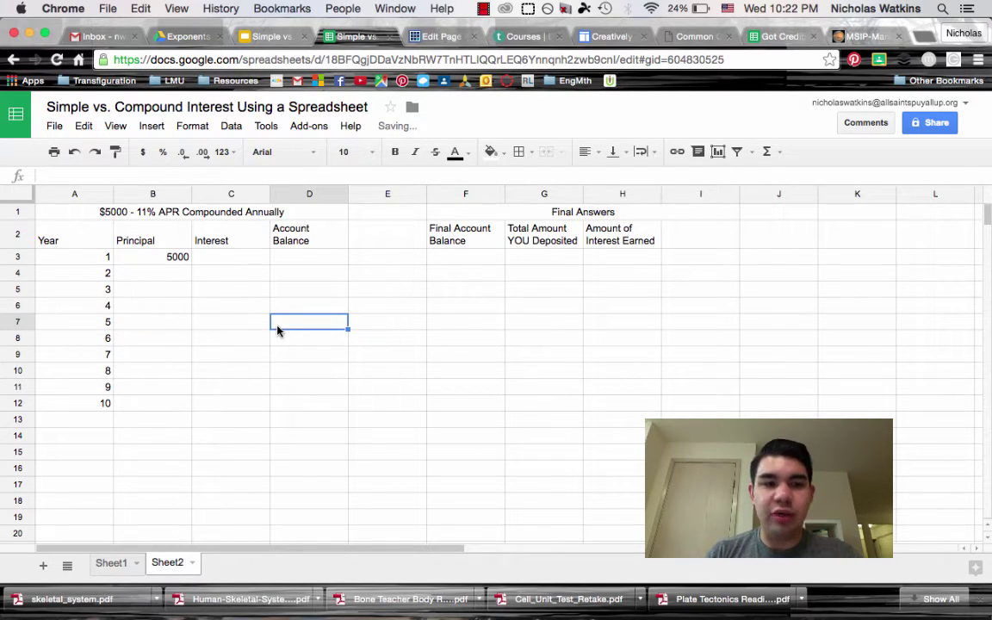
{"action": "left_click", "coordinate": [170, 262]}
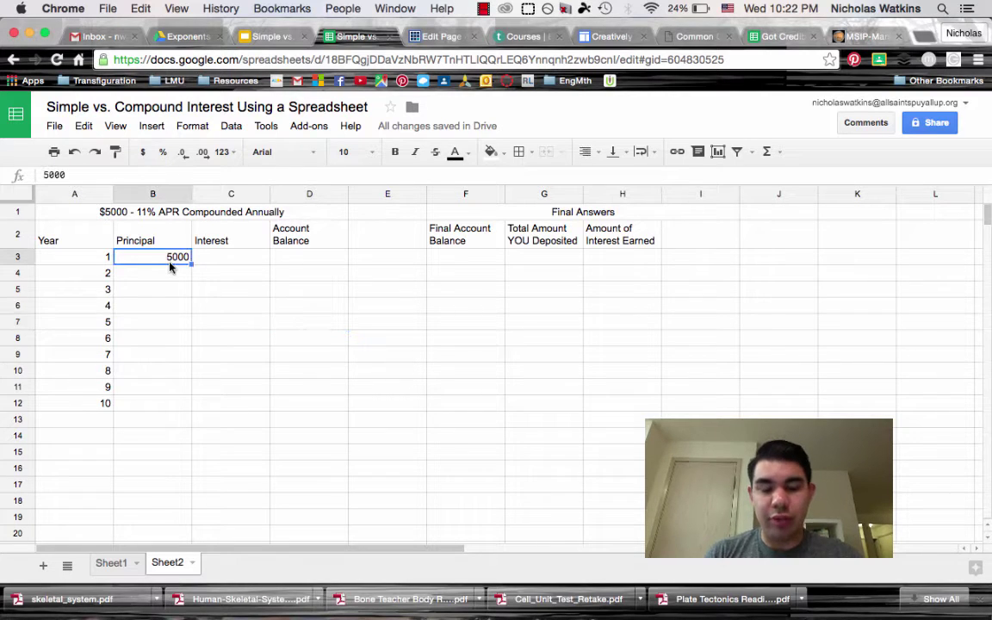
{"action": "left_click", "coordinate": [267, 295]}
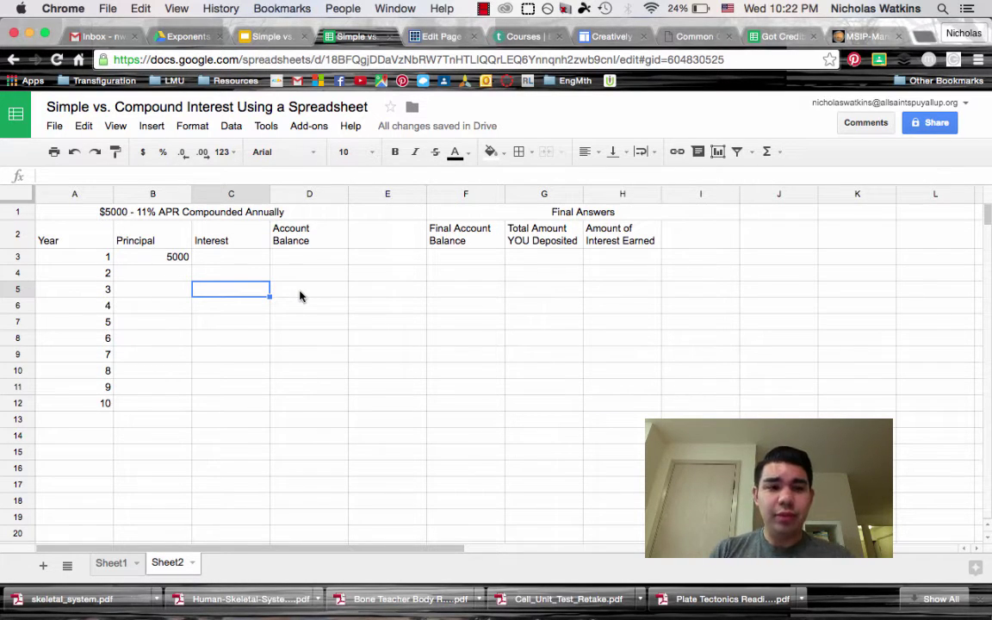
{"action": "left_click", "coordinate": [204, 261]}
{"action": "left_click", "coordinate": [160, 258]}
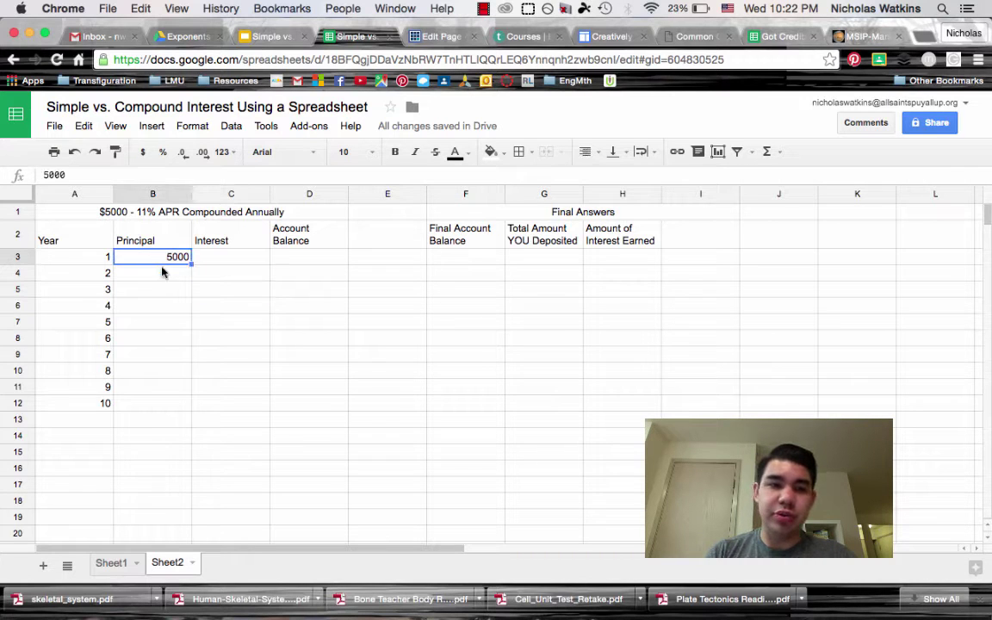
{"action": "left_click", "coordinate": [166, 272]}
{"action": "left_click", "coordinate": [171, 262]}
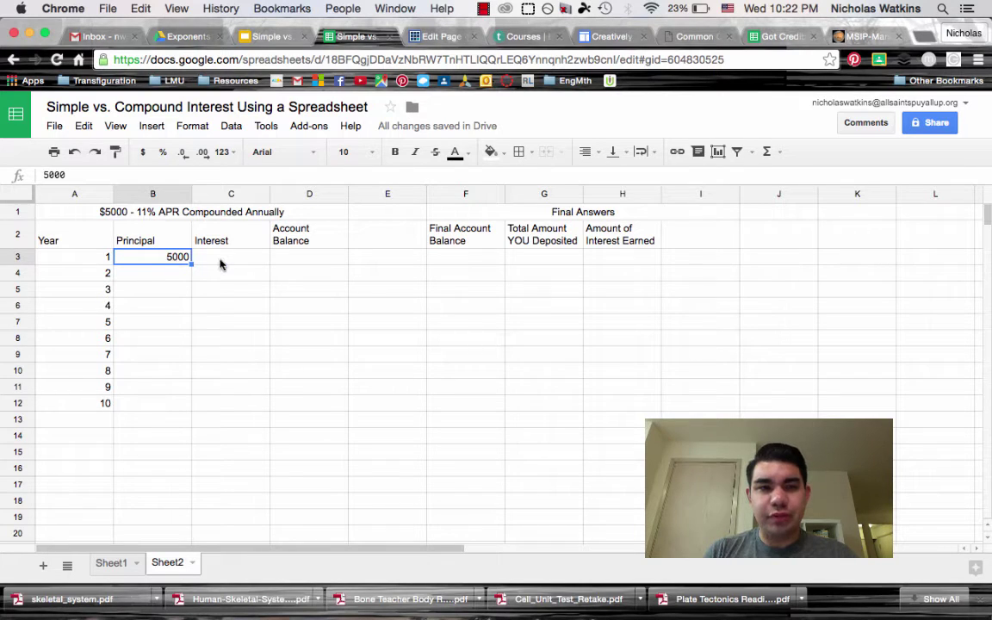
Enter the year 1 interest formula =B3*.11 in cell C3 and check it against the principal
{"action": "left_click", "coordinate": [219, 264]}
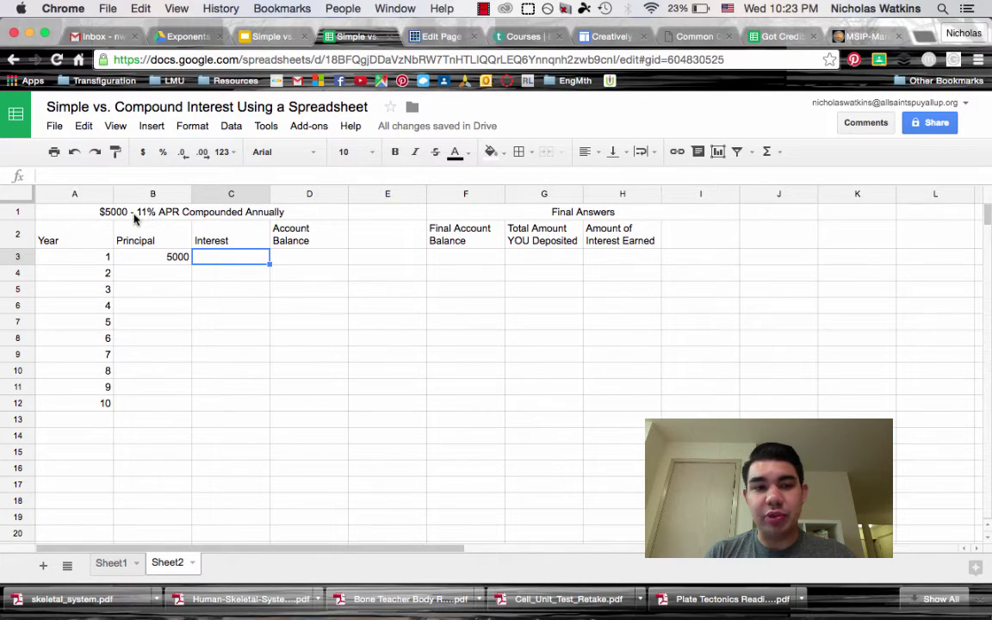
{"action": "double_click", "coordinate": [210, 259]}
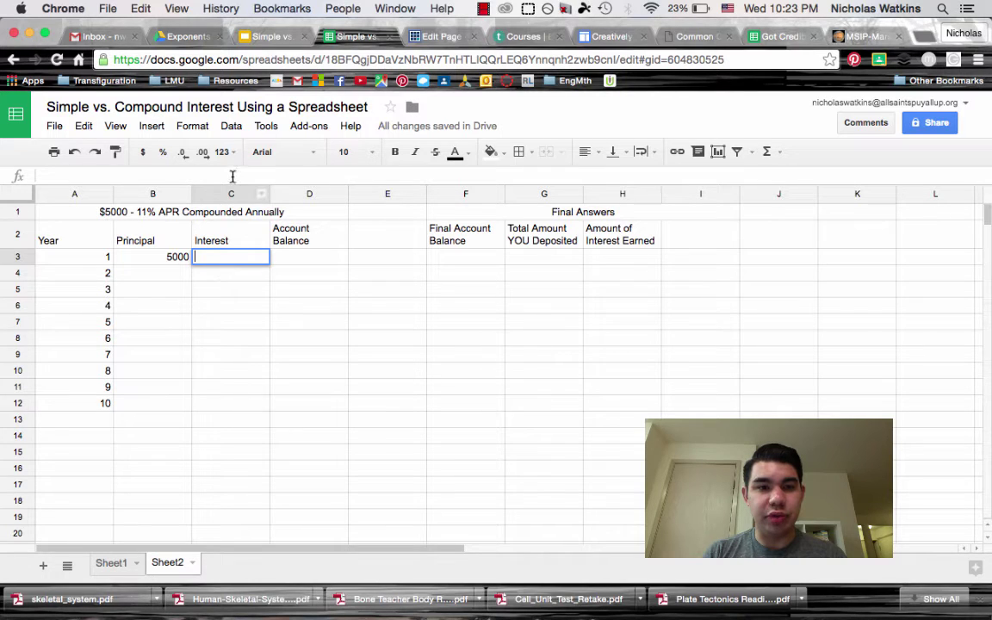
{"action": "left_click", "coordinate": [230, 305]}
{"action": "left_click", "coordinate": [229, 259]}
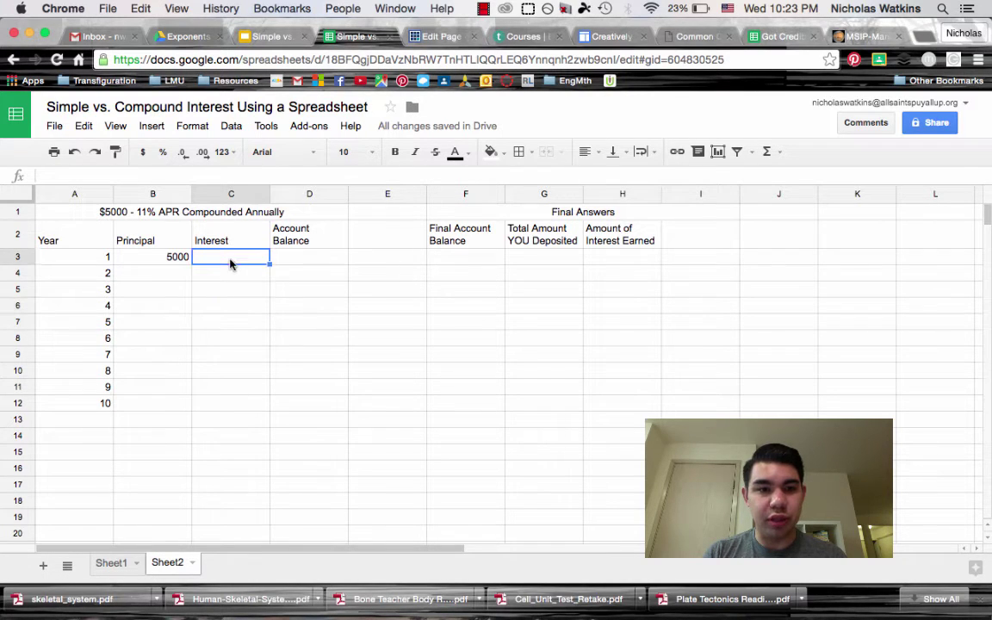
{"action": "left_click", "coordinate": [244, 176]}
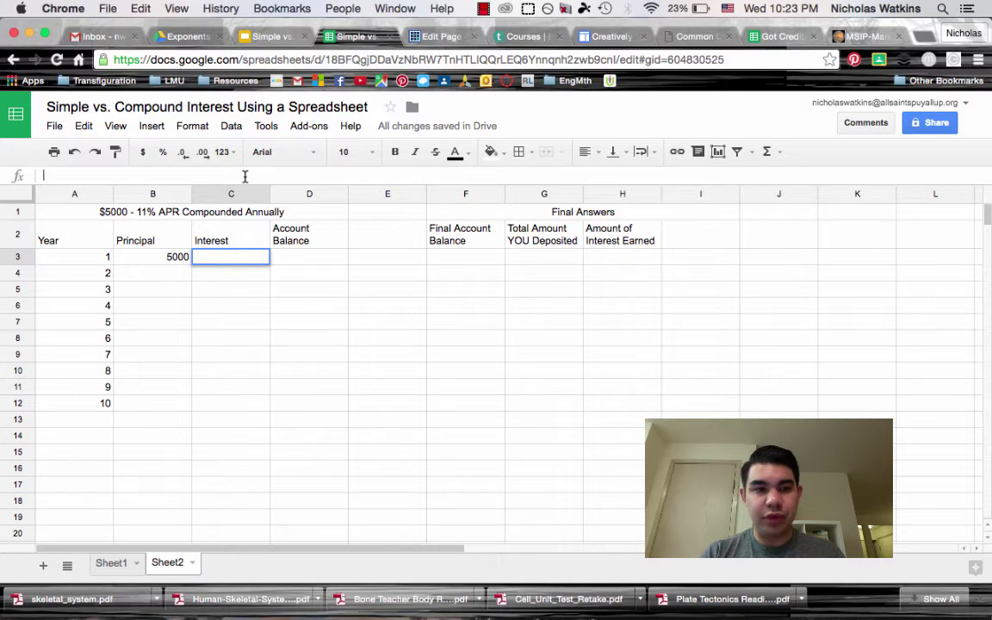
{"action": "type", "text": "="}
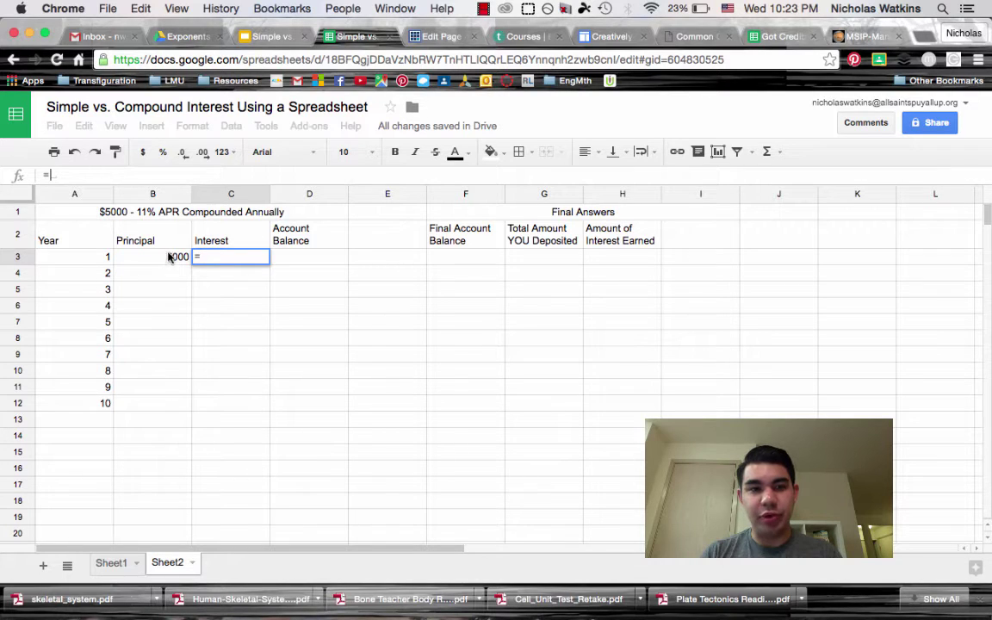
{"action": "type", "text": "B3"}
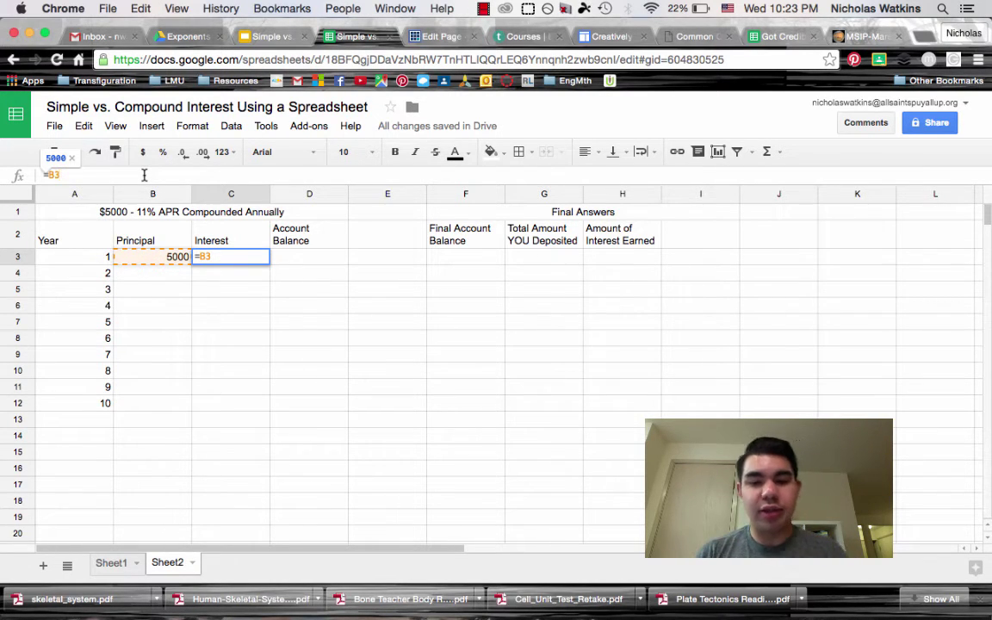
{"action": "type", "text": "*"}
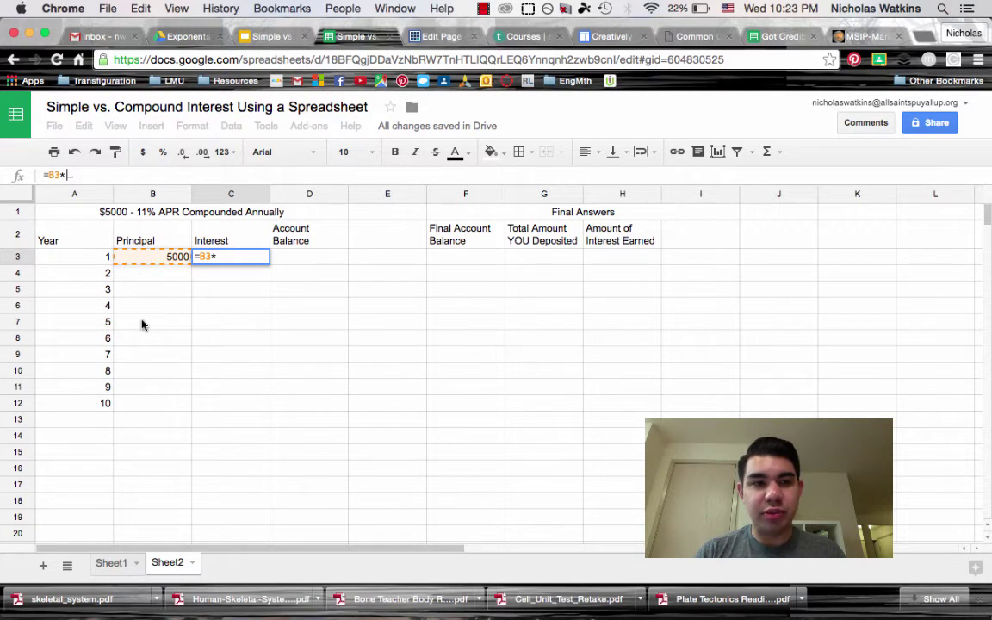
{"action": "type", "text": ".11"}
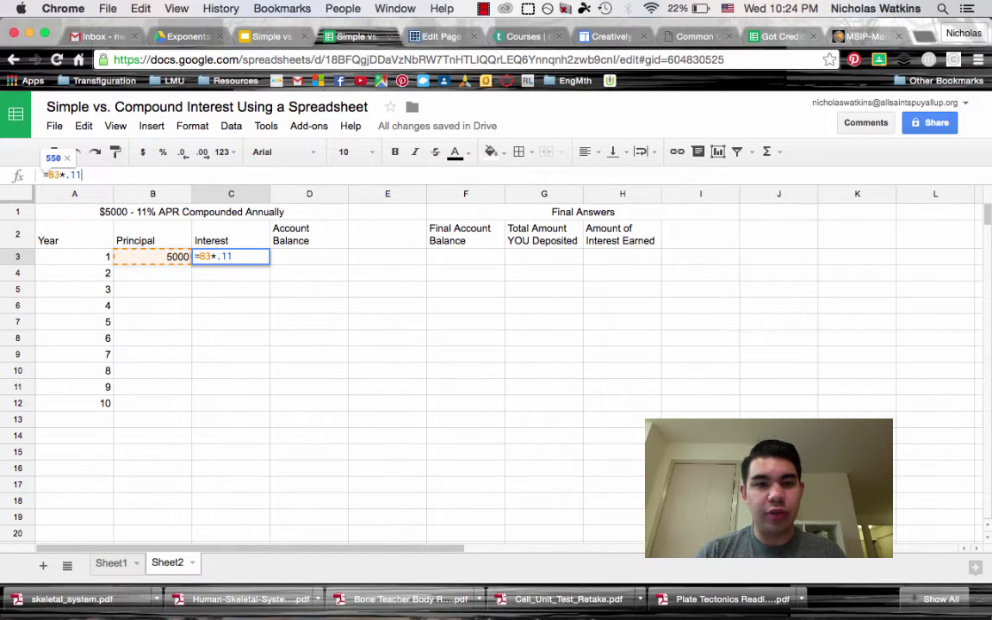
{"action": "key", "text": "Return"}
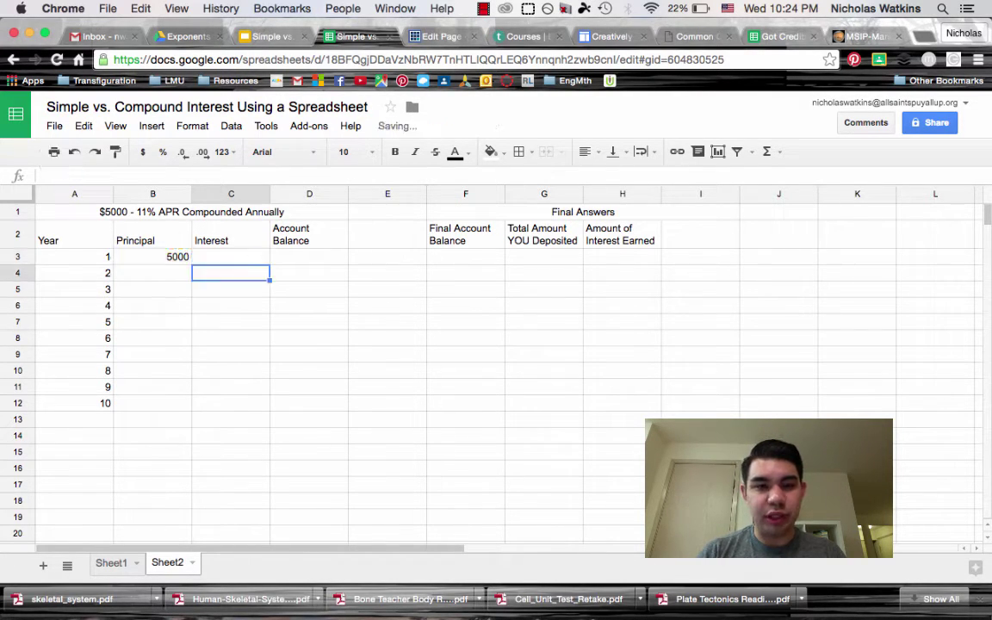
{"action": "left_click", "coordinate": [249, 261]}
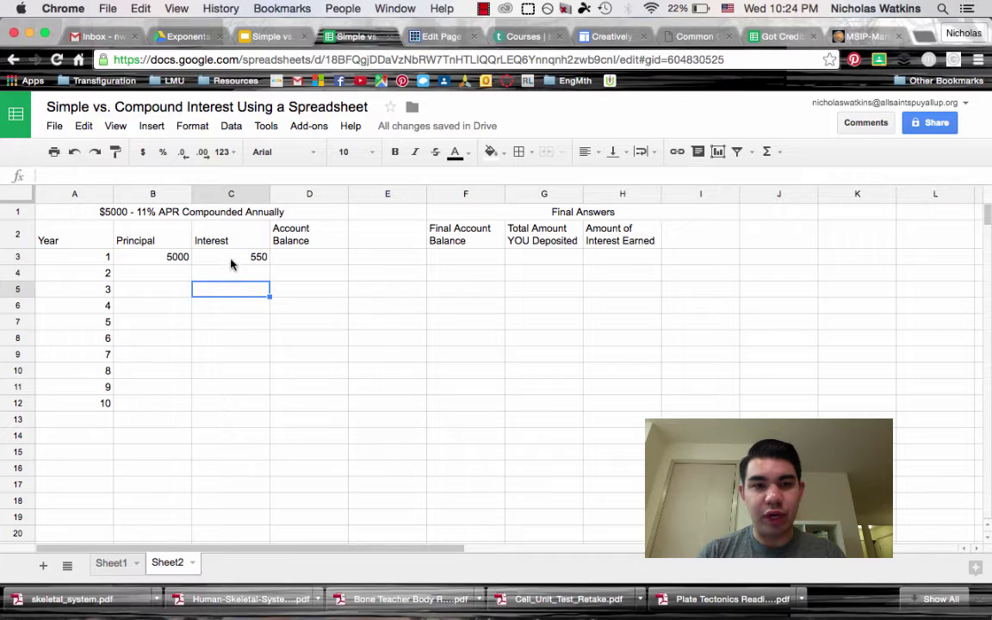
{"action": "left_click", "coordinate": [168, 262]}
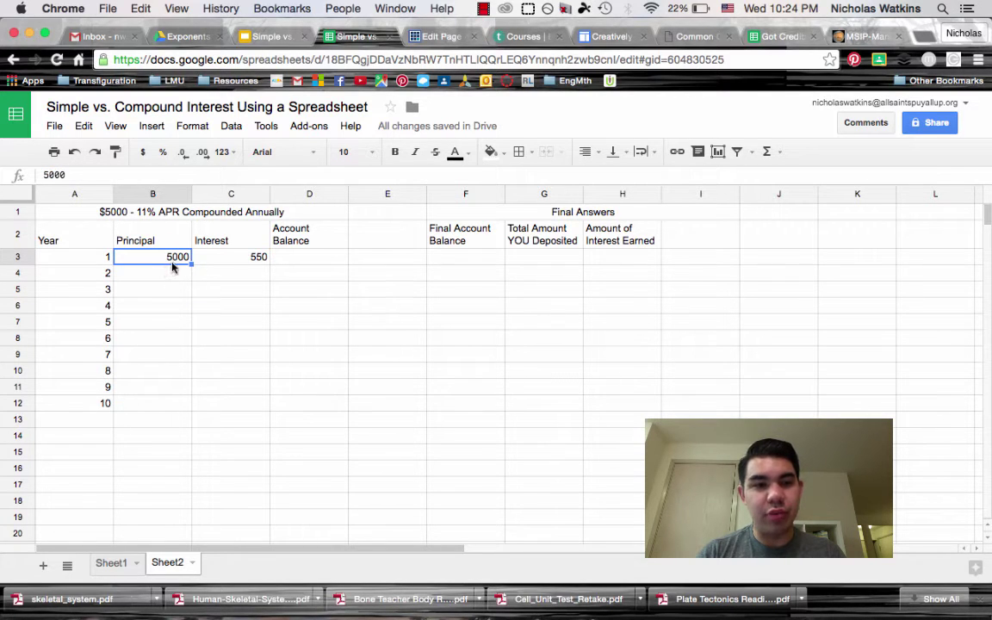
{"action": "left_click", "coordinate": [219, 265]}
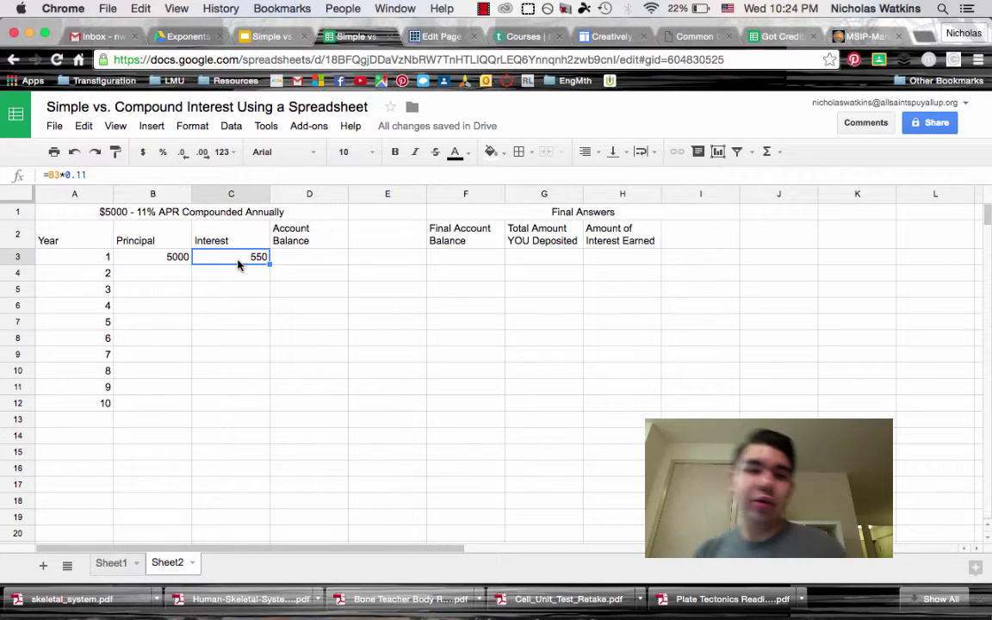
Enter the year 1 account balance formula =B3+C3 in cell D3, adding principal and interest
{"action": "left_click", "coordinate": [291, 264]}
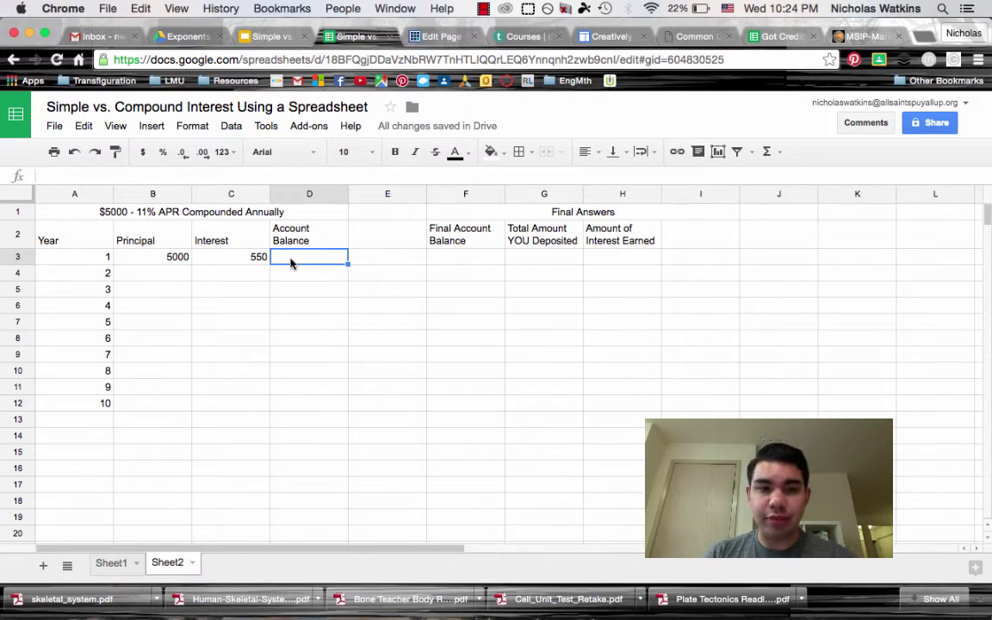
{"action": "left_click", "coordinate": [169, 263]}
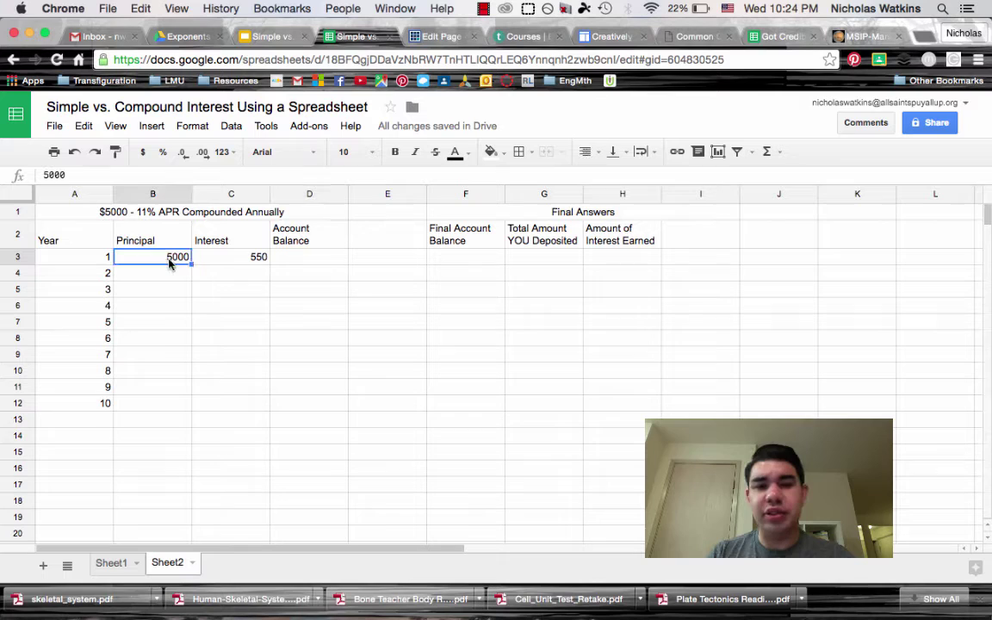
{"action": "left_click", "coordinate": [219, 264]}
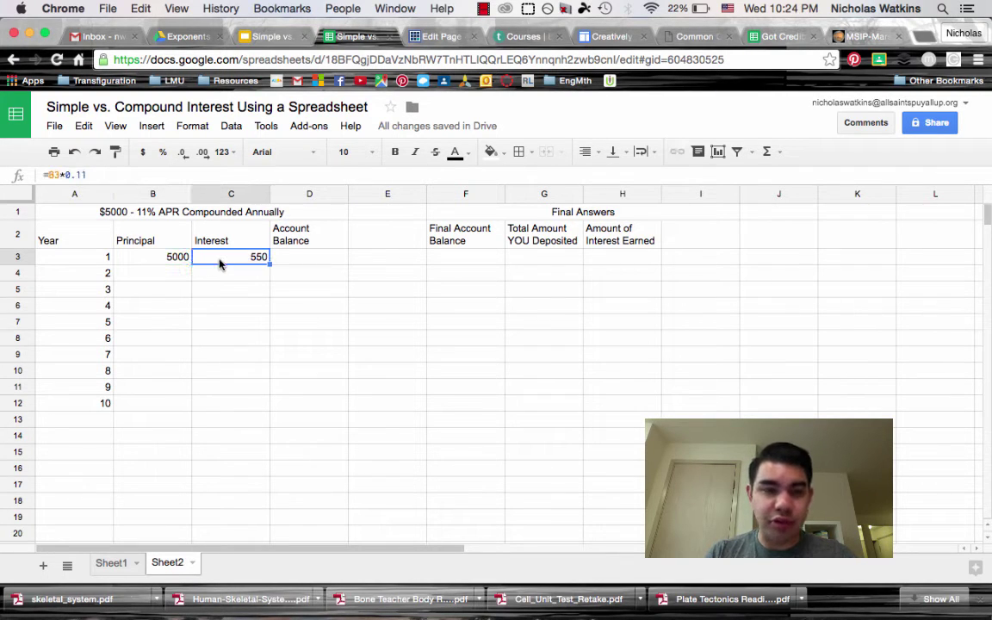
{"action": "left_click", "coordinate": [311, 264]}
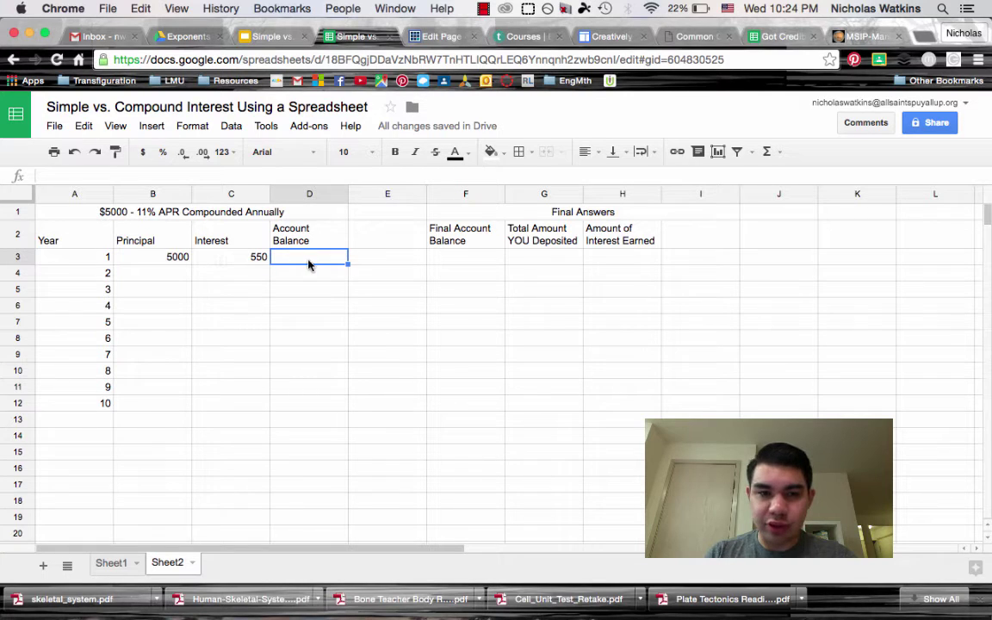
{"action": "double_click", "coordinate": [309, 261]}
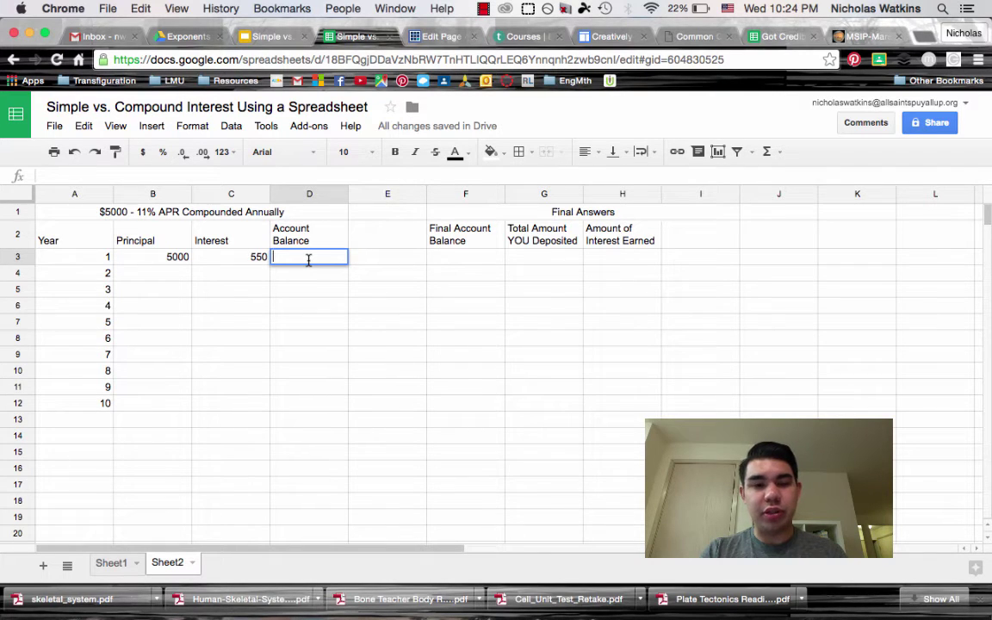
{"action": "key", "text": "Return"}
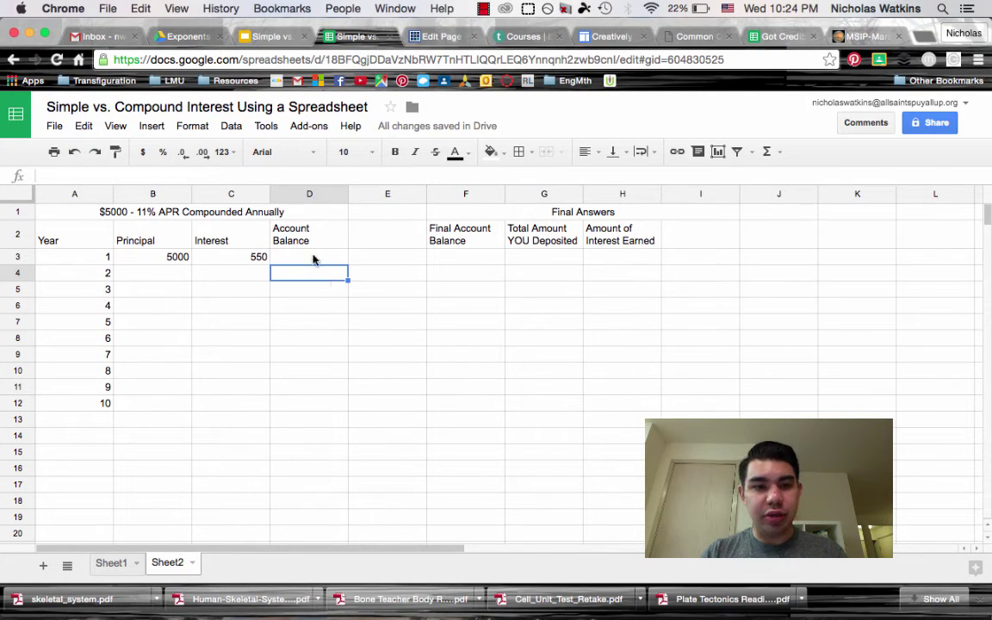
{"action": "left_click", "coordinate": [314, 260]}
{"action": "type", "text": "="}
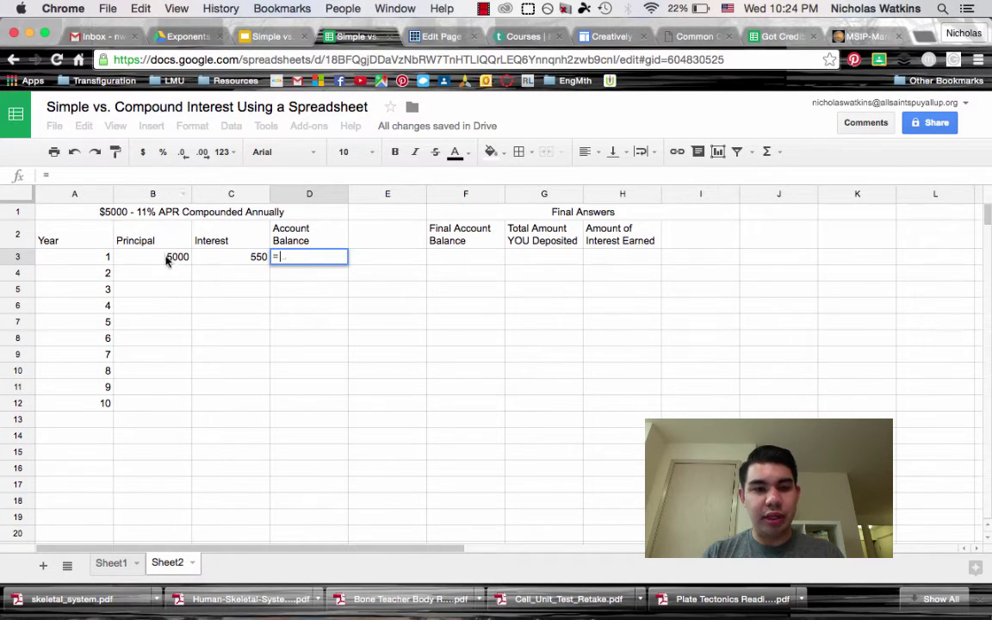
{"action": "type", "text": "B3"}
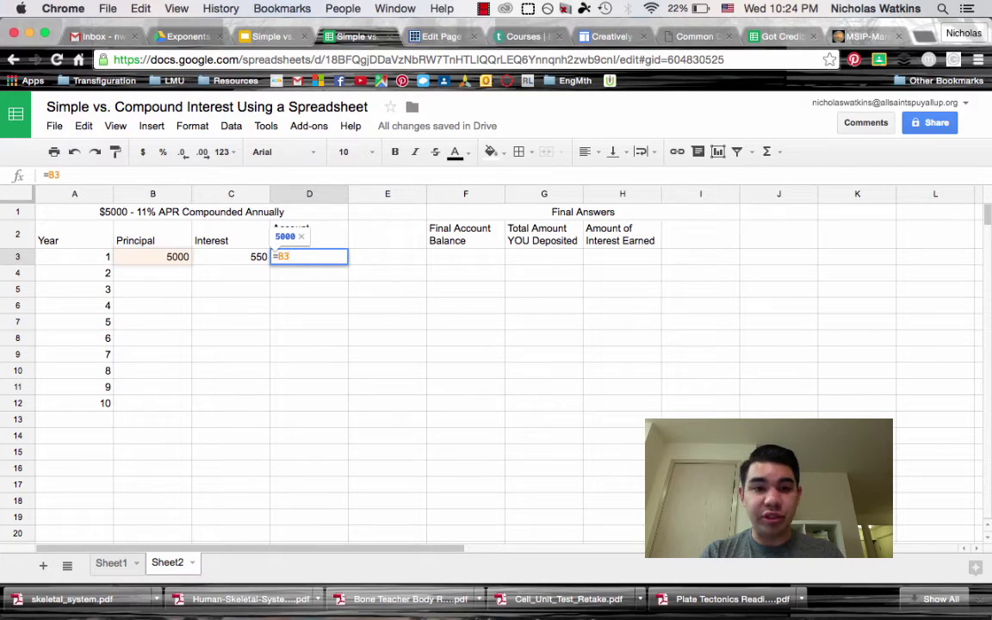
{"action": "type", "text": "+"}
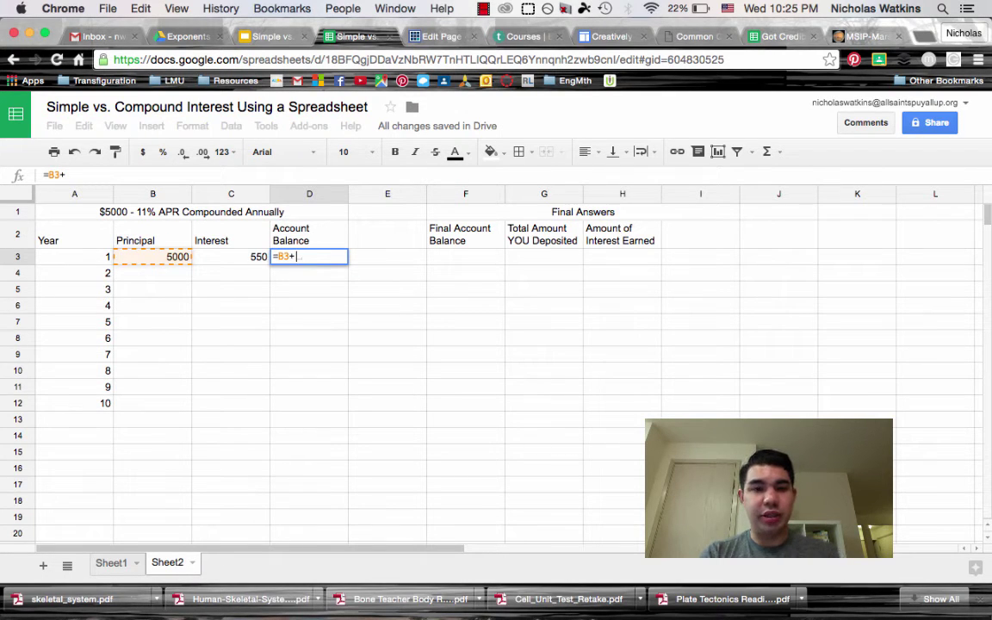
{"action": "type", "text": "C3"}
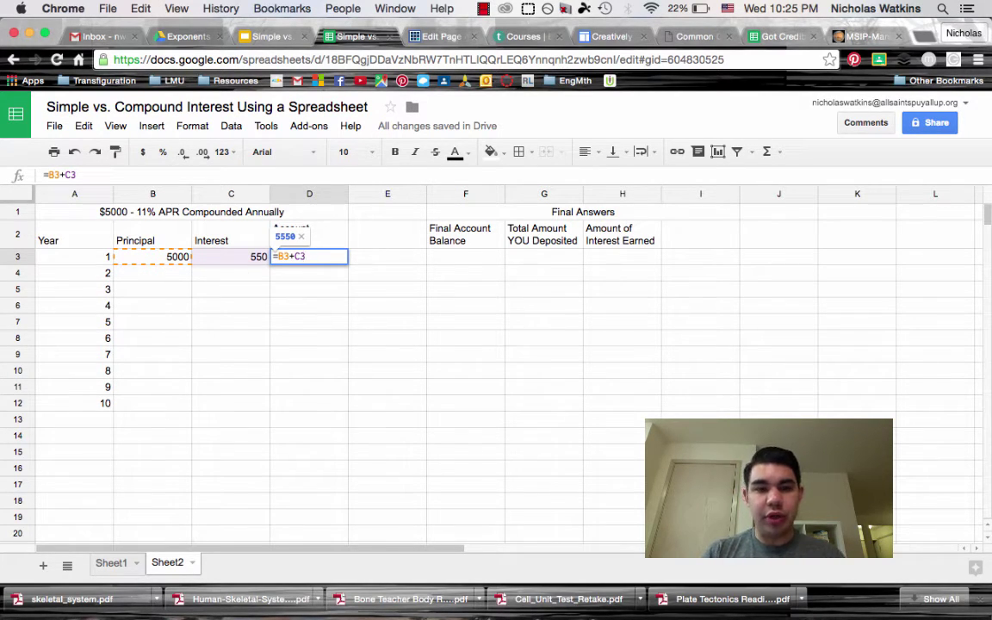
{"action": "key", "text": "Return"}
Review how the year 1 principal in B3 and interest in C3 feed the account balance in D3
{"action": "left_click", "coordinate": [402, 313]}
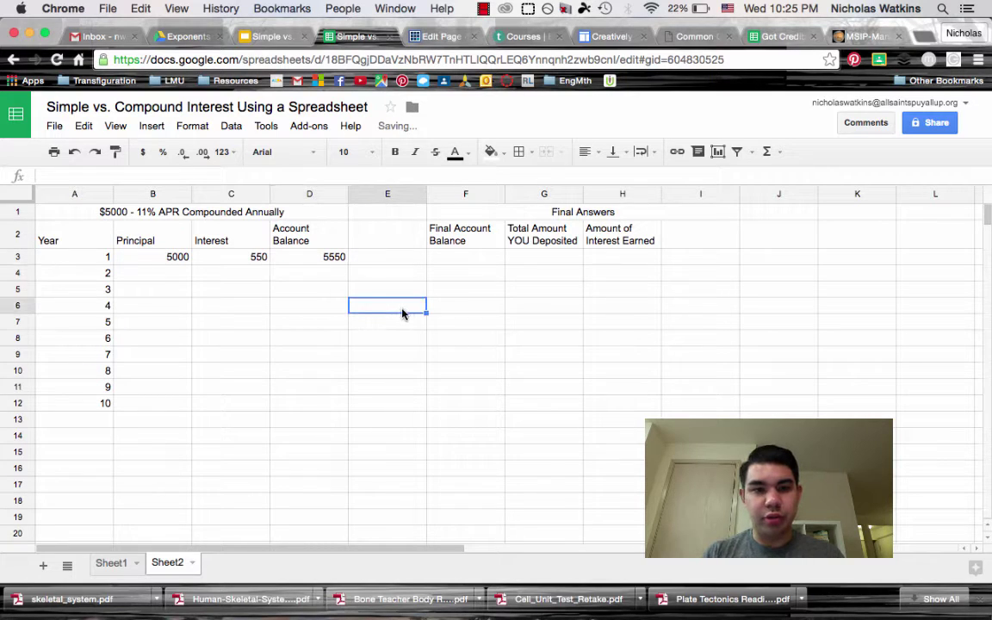
{"action": "left_click", "coordinate": [329, 263]}
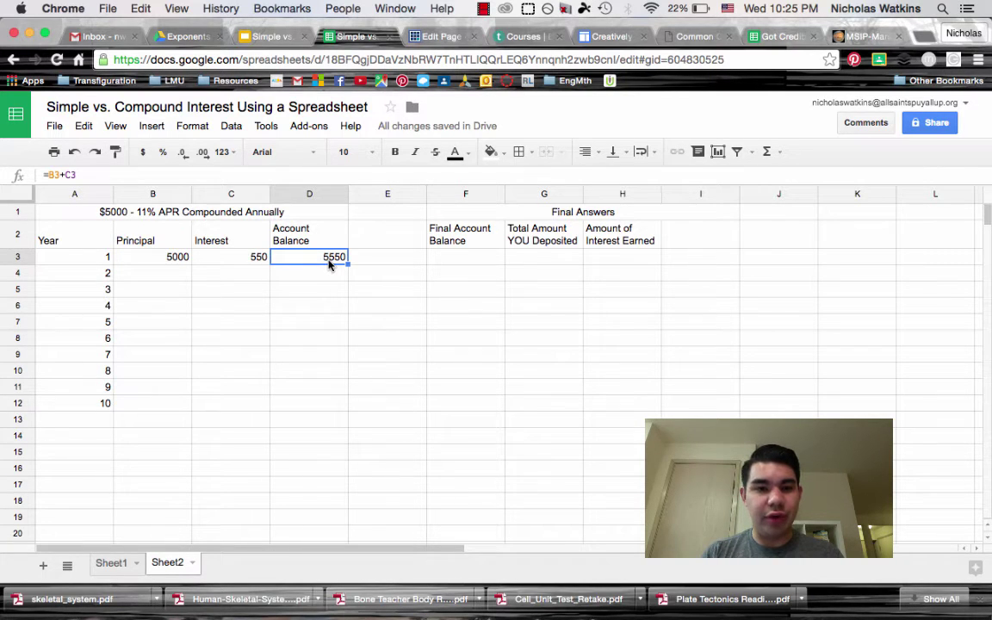
{"action": "left_click", "coordinate": [170, 256]}
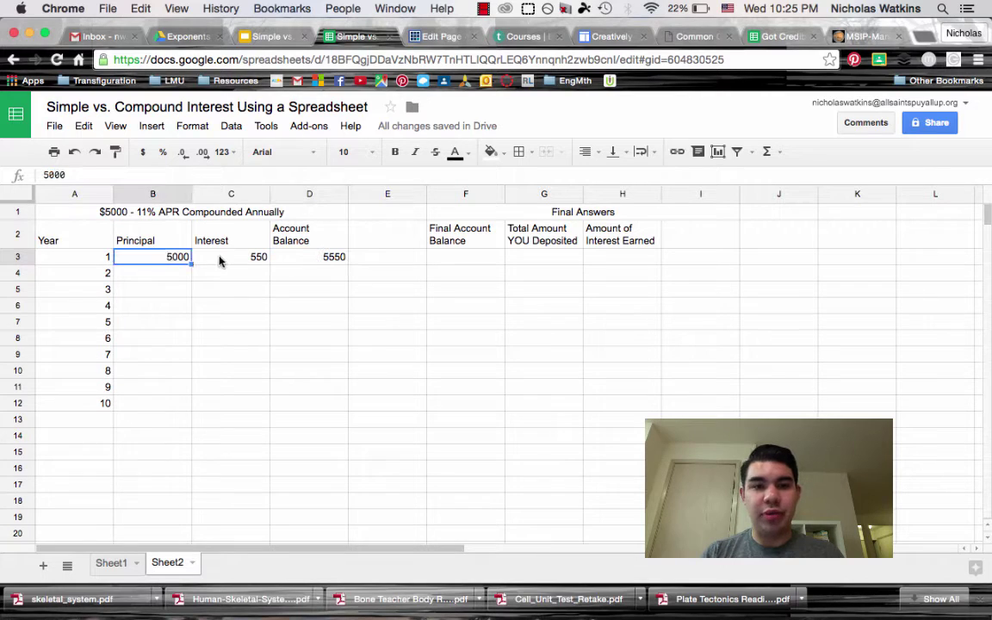
{"action": "left_click", "coordinate": [206, 260]}
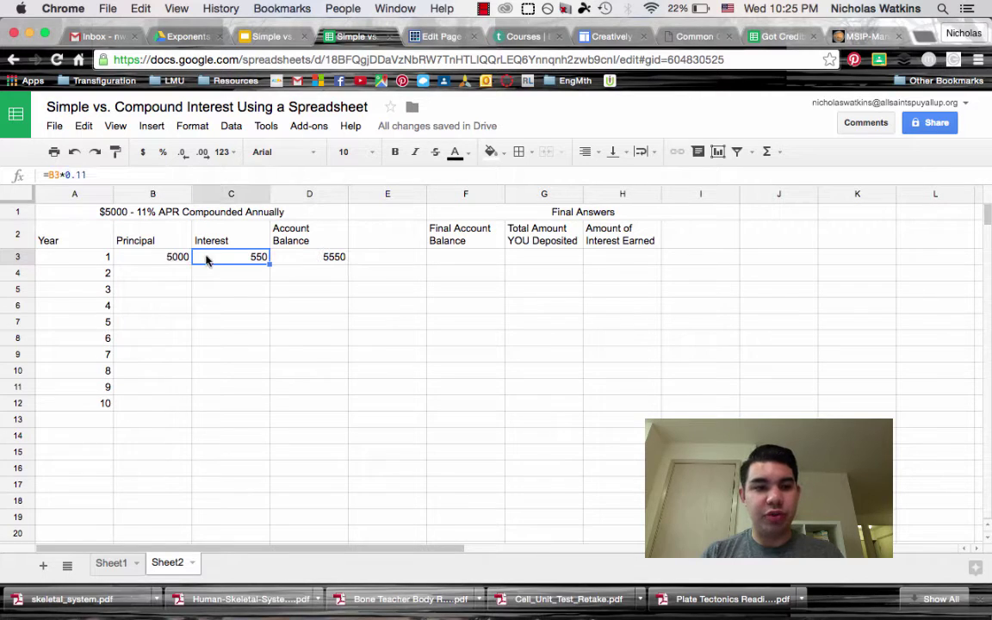
{"action": "left_click", "coordinate": [296, 262]}
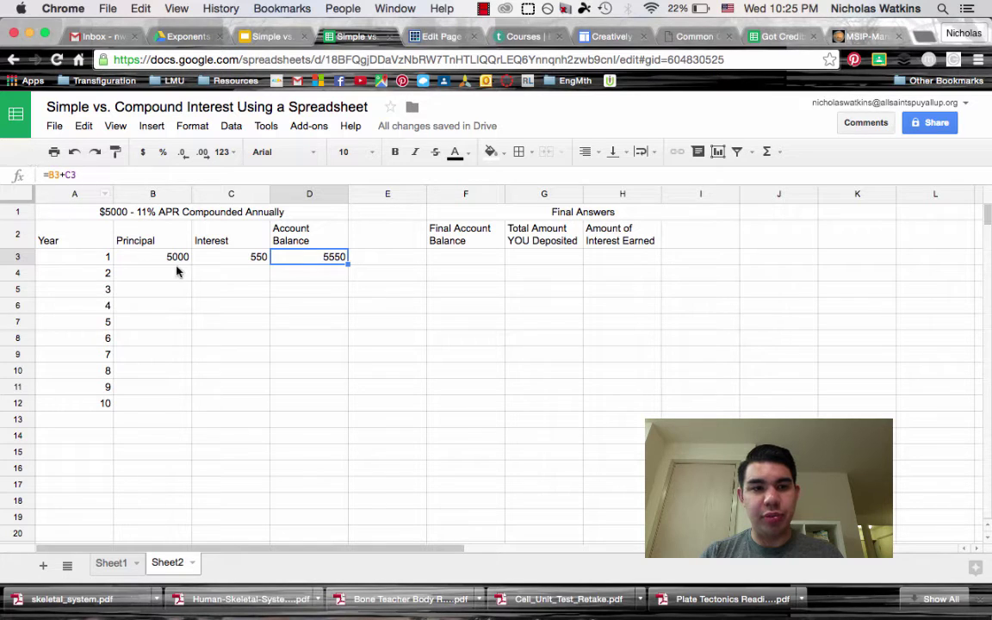
{"action": "left_click", "coordinate": [179, 261]}
{"action": "left_click", "coordinate": [260, 260]}
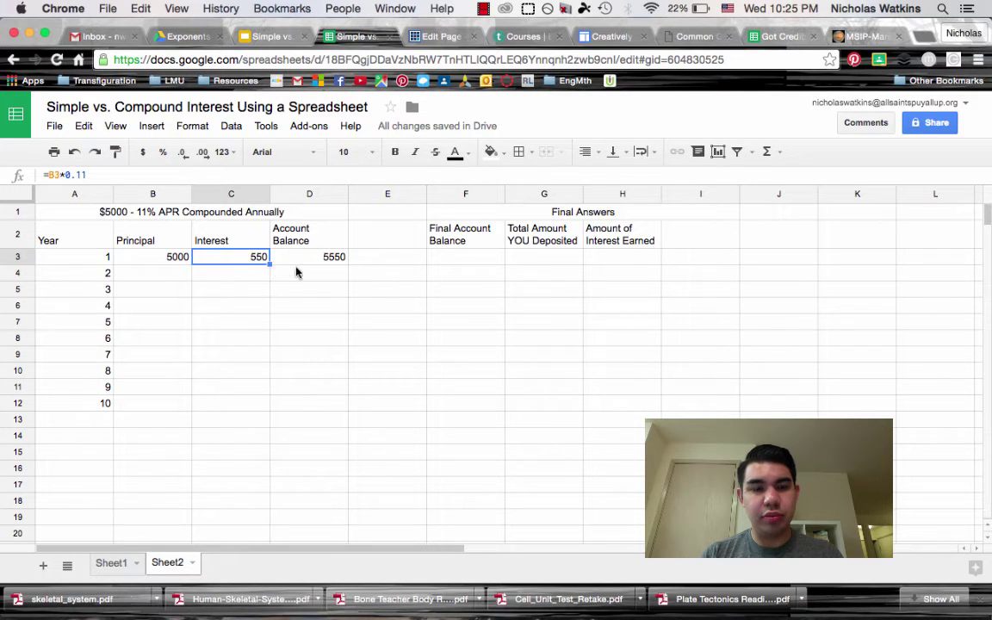
{"action": "left_click", "coordinate": [296, 272]}
{"action": "left_click", "coordinate": [297, 258]}
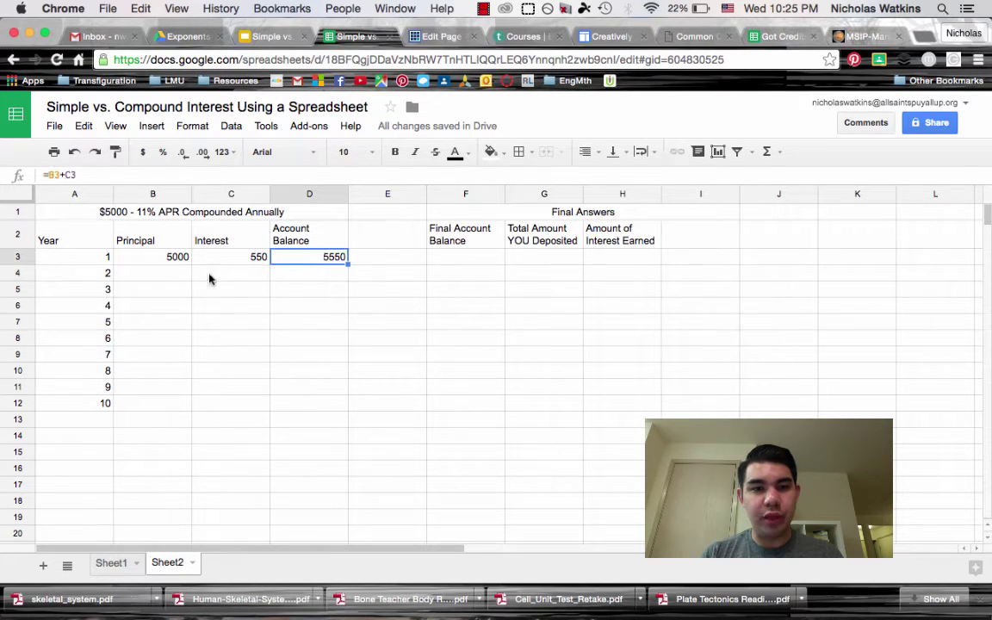
Compare the year 1 account balance in D3 with the year 2 principal cell B4 that should carry it forward
{"action": "left_click", "coordinate": [148, 275]}
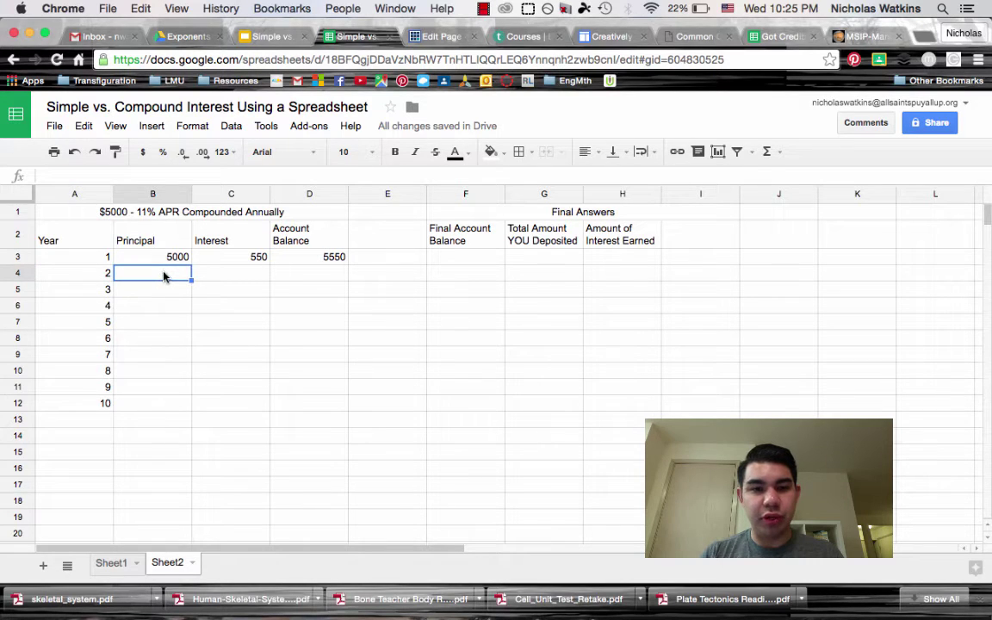
{"action": "left_click", "coordinate": [317, 260]}
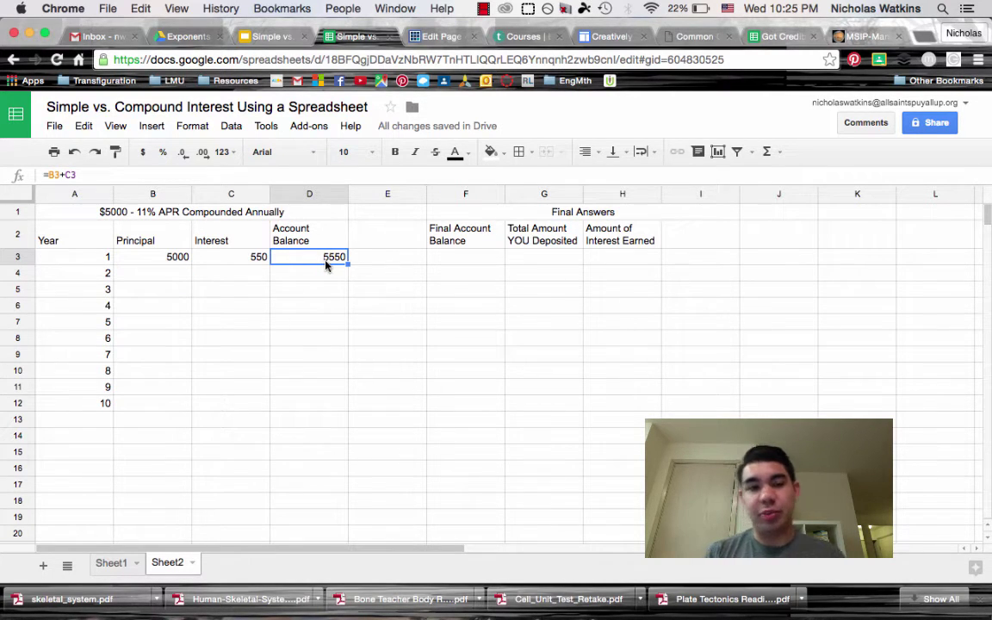
{"action": "left_click", "coordinate": [168, 274]}
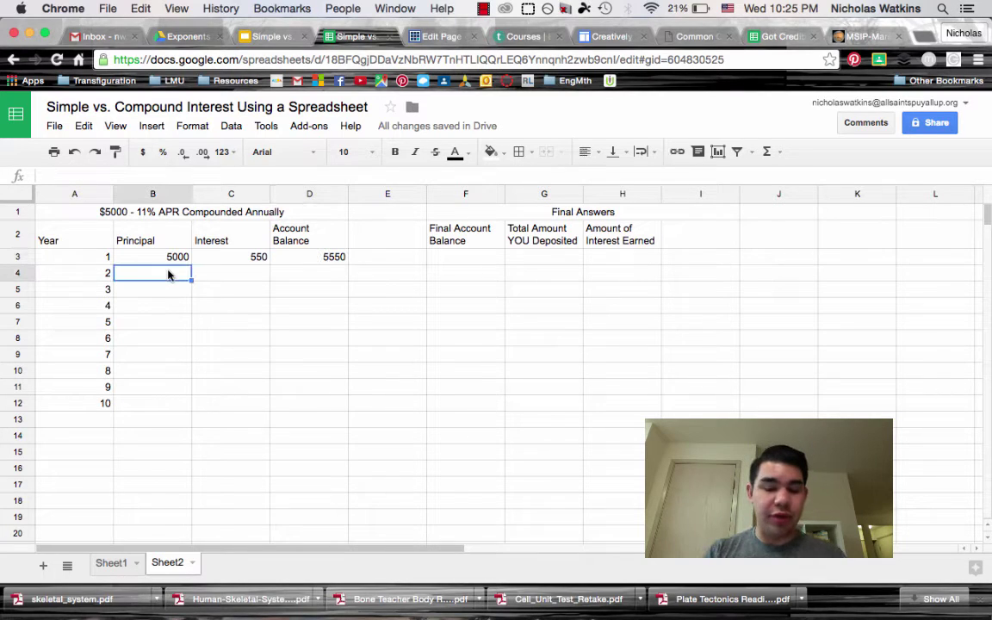
{"action": "left_click", "coordinate": [302, 260]}
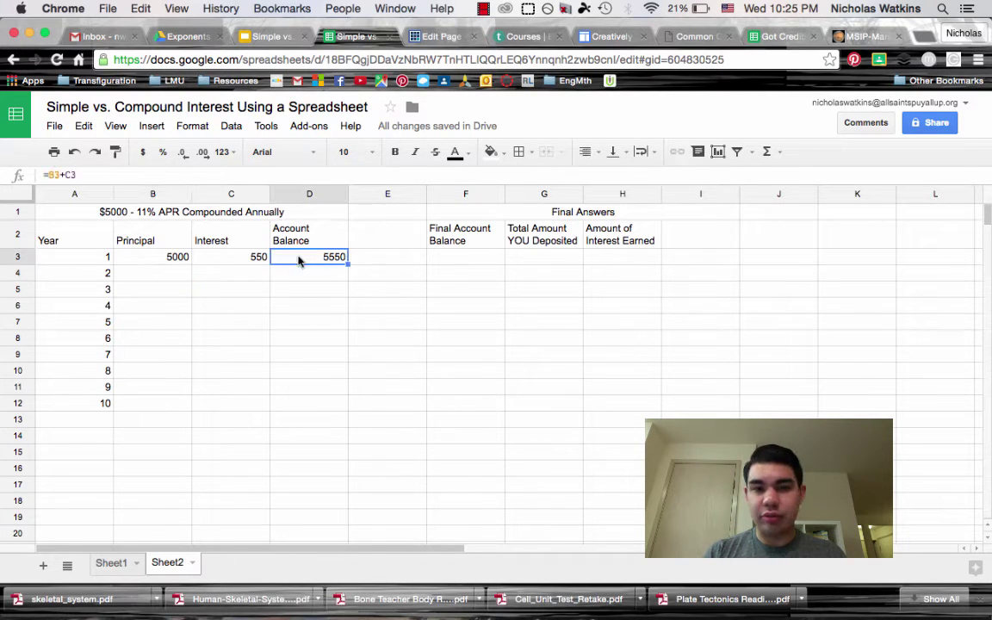
{"action": "left_click", "coordinate": [165, 279]}
{"action": "left_click", "coordinate": [336, 258]}
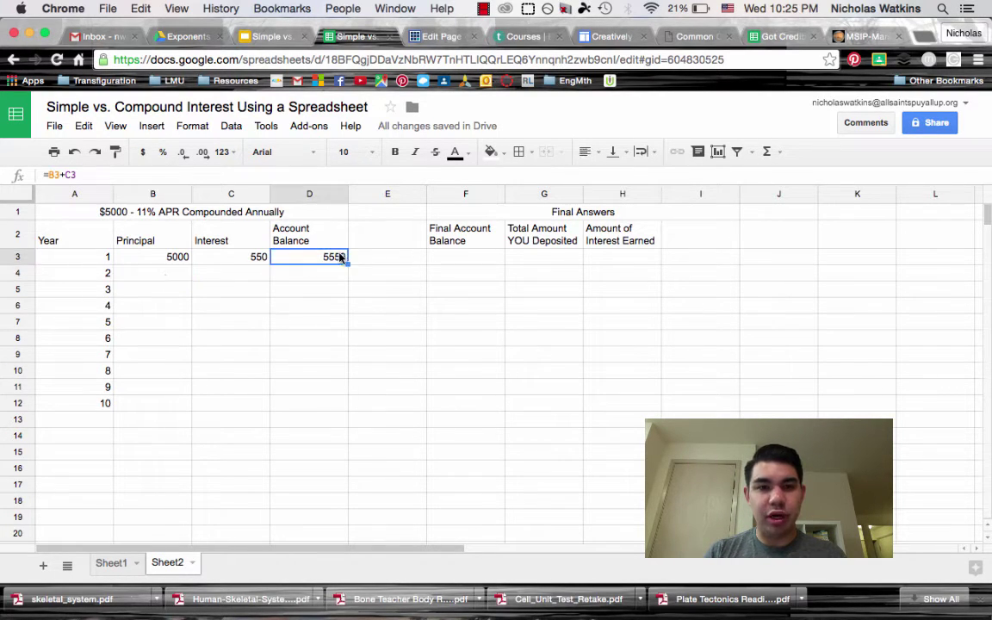
{"action": "left_click", "coordinate": [164, 277]}
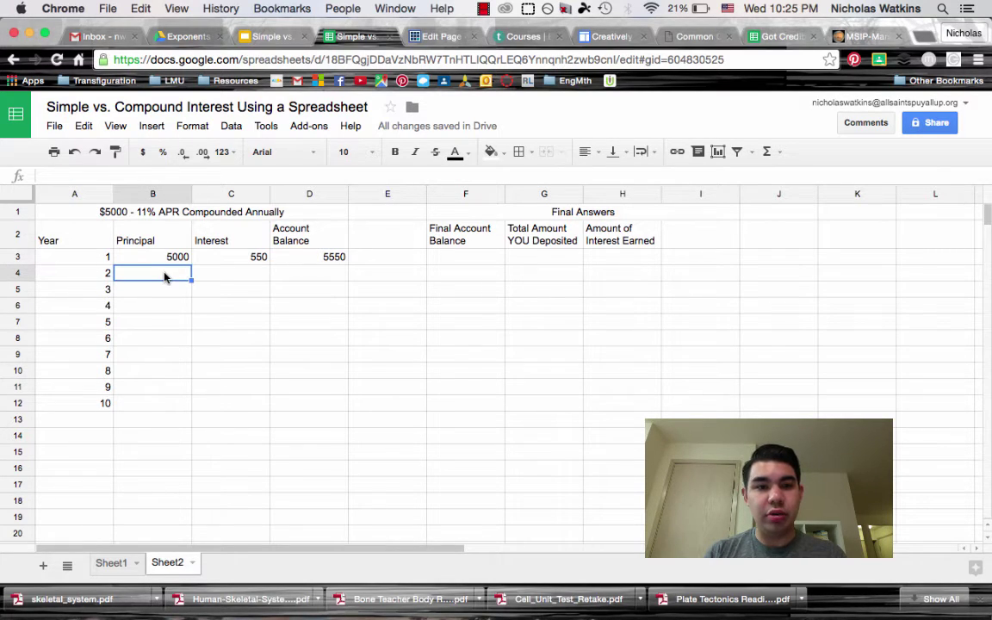
Enter the year 2 principal formula =D3 in cell B4 to carry the year 1 account balance forward
{"action": "left_click", "coordinate": [312, 259]}
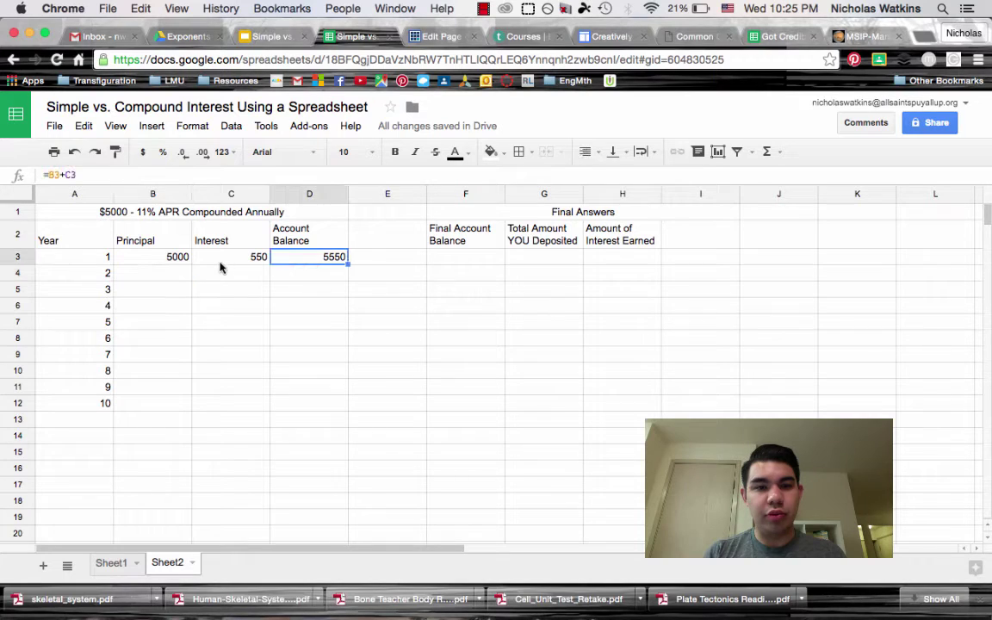
{"action": "left_click", "coordinate": [164, 277]}
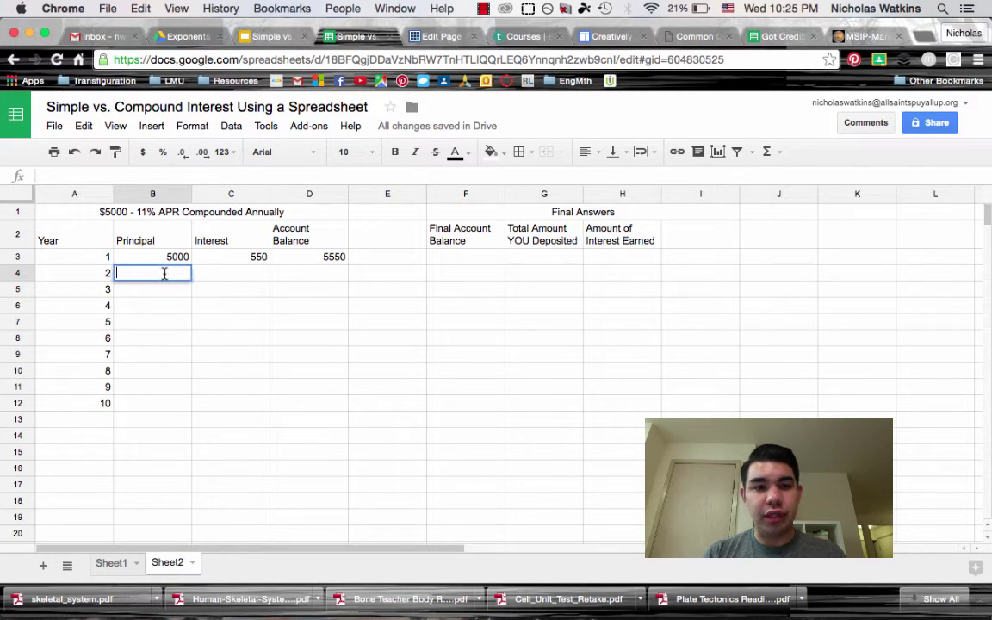
{"action": "type", "text": "="}
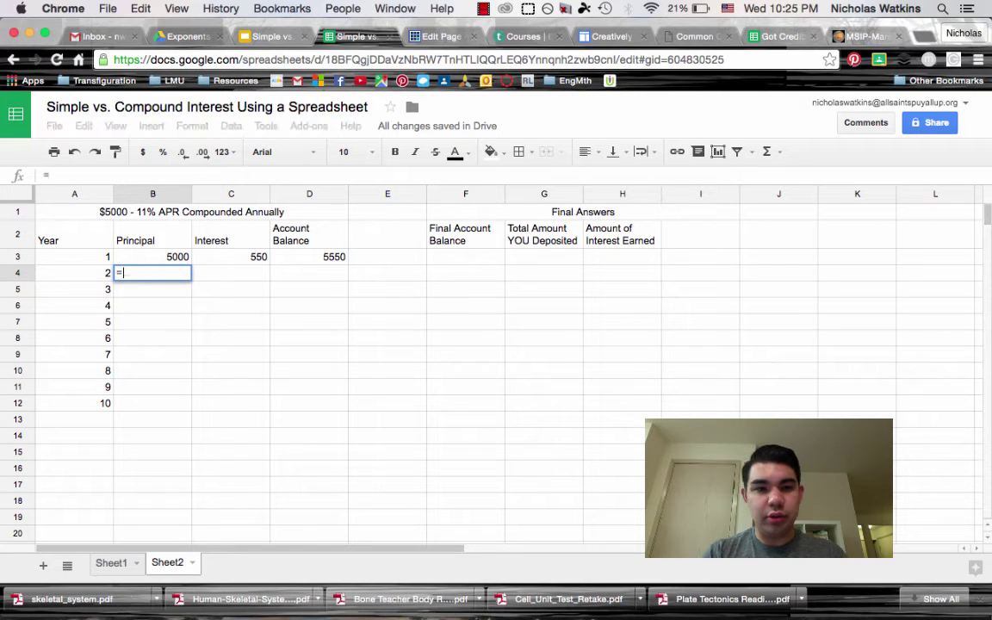
{"action": "type", "text": "D3"}
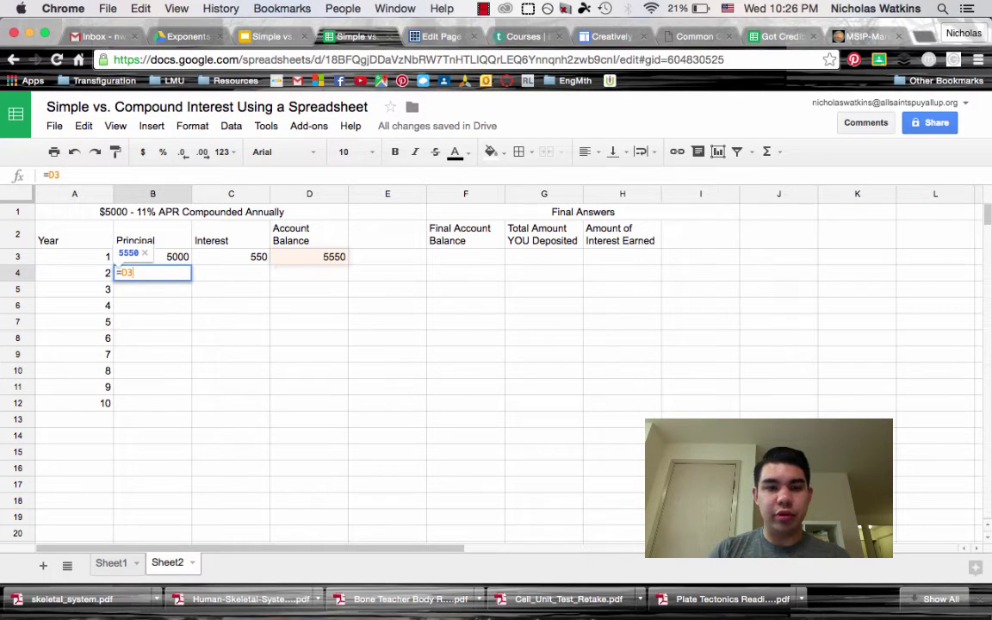
{"action": "key", "text": "Return"}
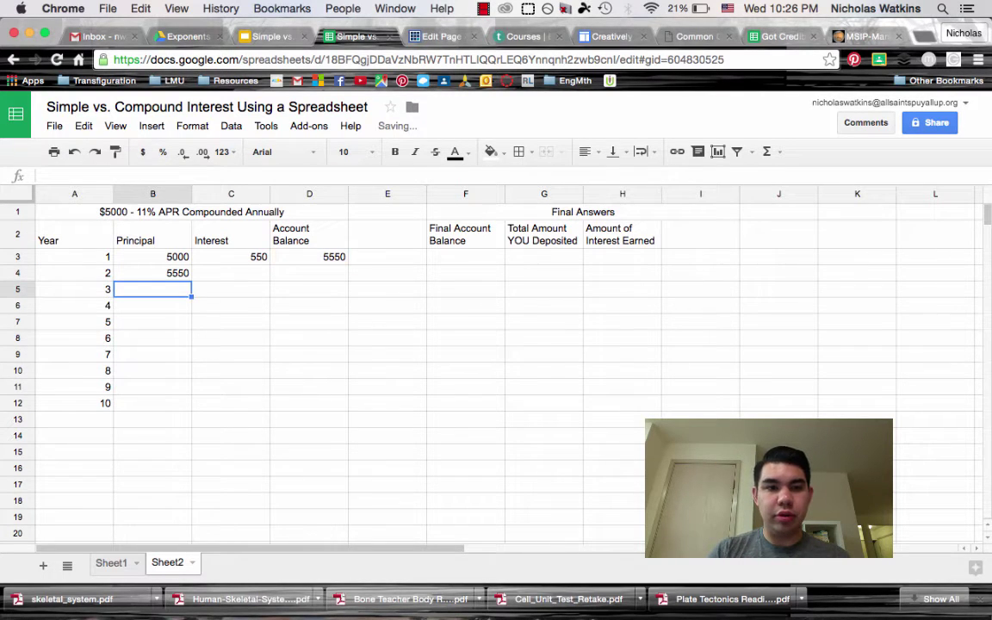
Review how the year 2 principal in B4 draws on the year 1 principal, interest and account balance in B3, C3 and D3
{"action": "left_click", "coordinate": [173, 279]}
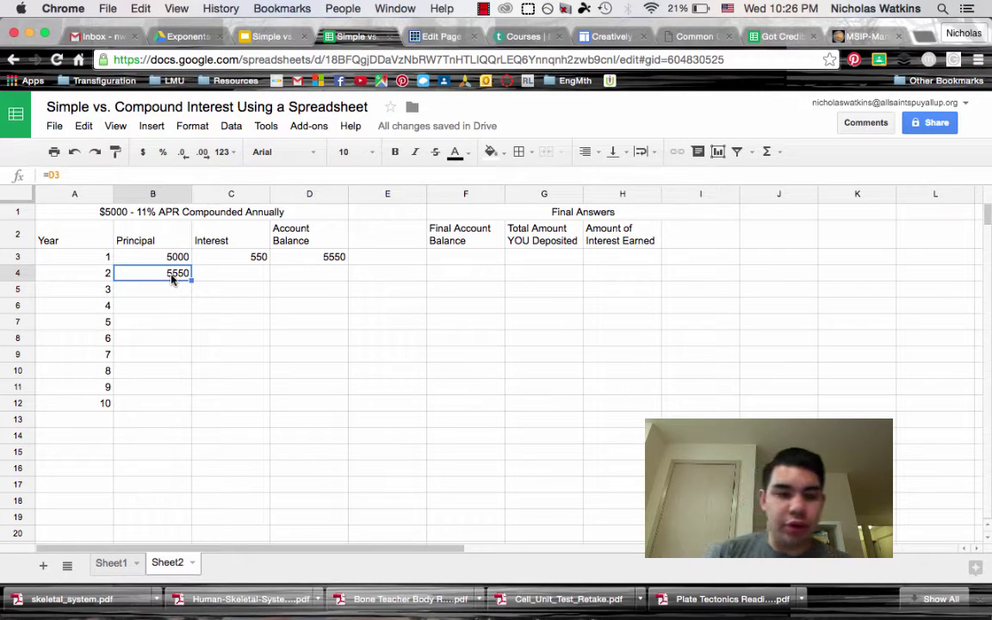
{"action": "left_click", "coordinate": [229, 263]}
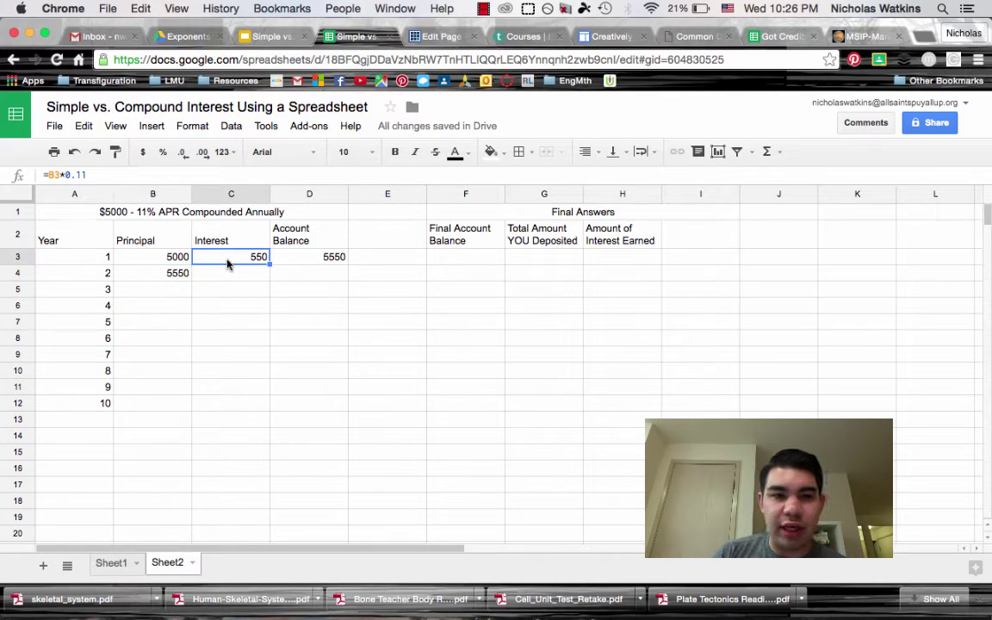
{"action": "left_click", "coordinate": [327, 256]}
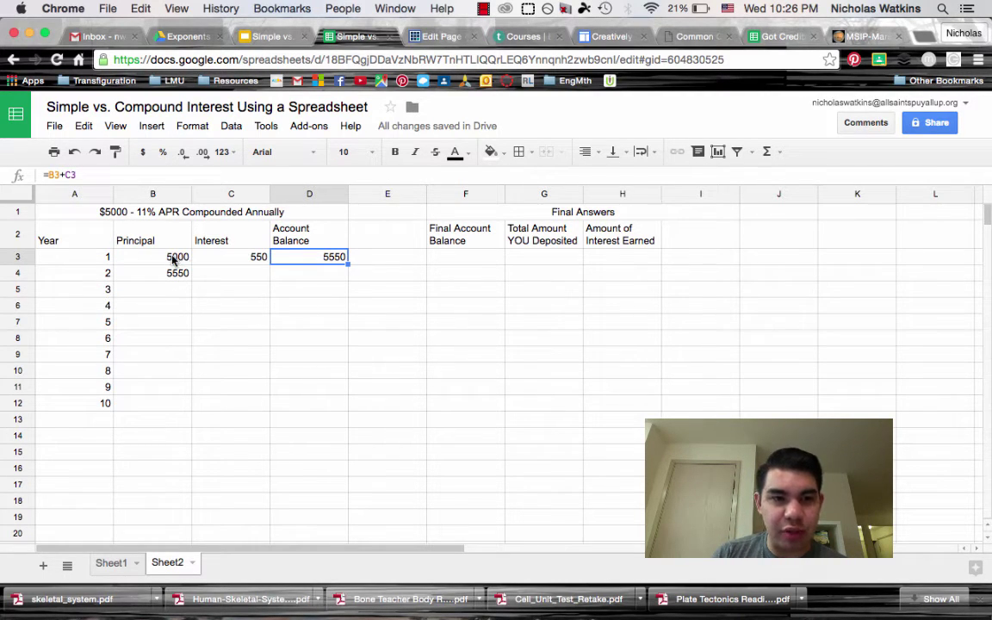
{"action": "left_click", "coordinate": [239, 261]}
{"action": "left_click", "coordinate": [326, 262]}
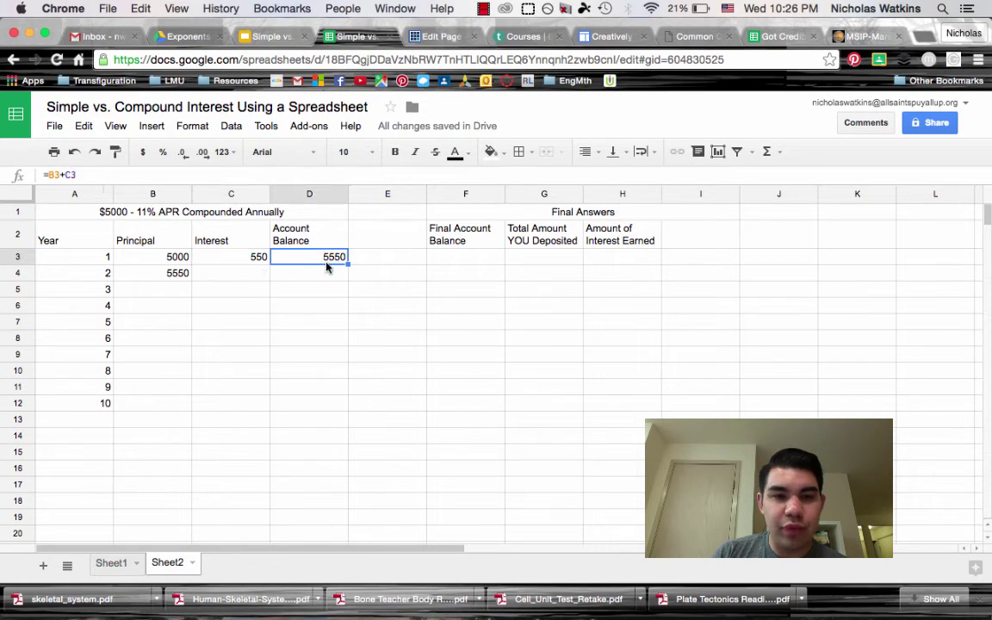
{"action": "left_click", "coordinate": [173, 277]}
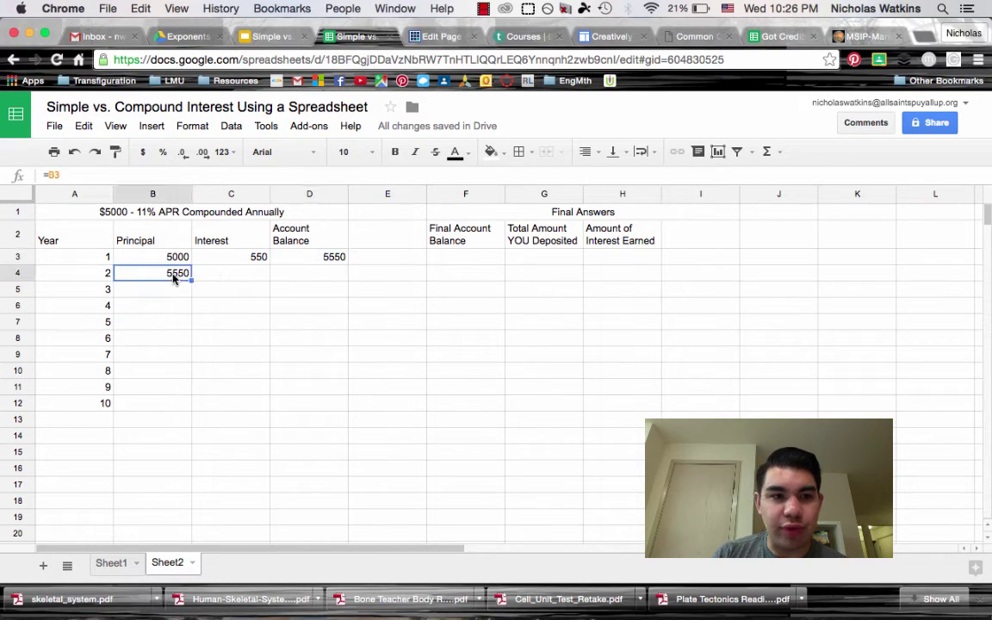
{"action": "left_click", "coordinate": [242, 261]}
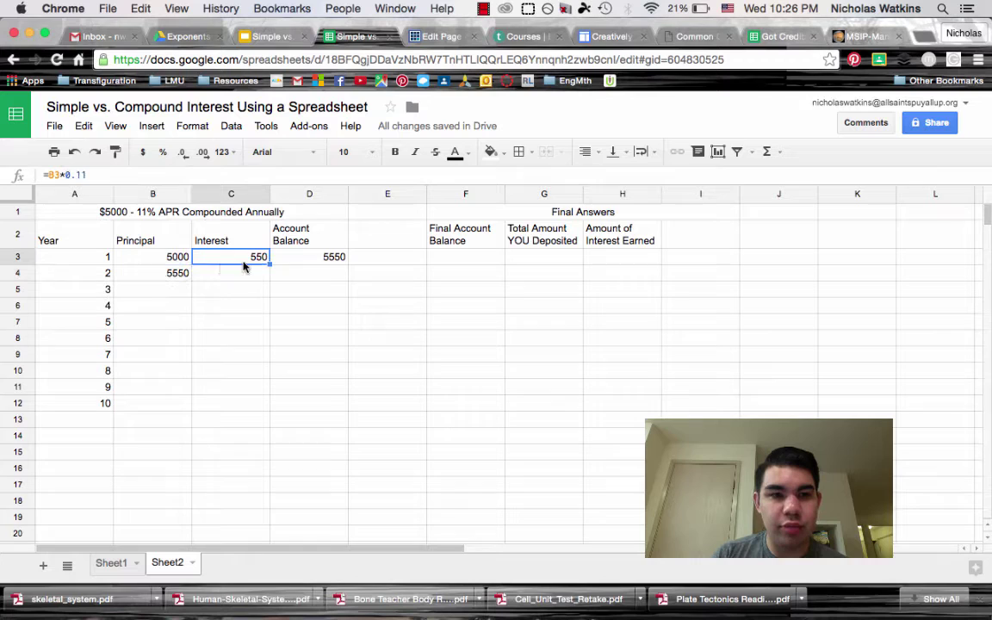
{"action": "left_click", "coordinate": [316, 261]}
{"action": "left_click", "coordinate": [244, 256]}
{"action": "left_click", "coordinate": [177, 274]}
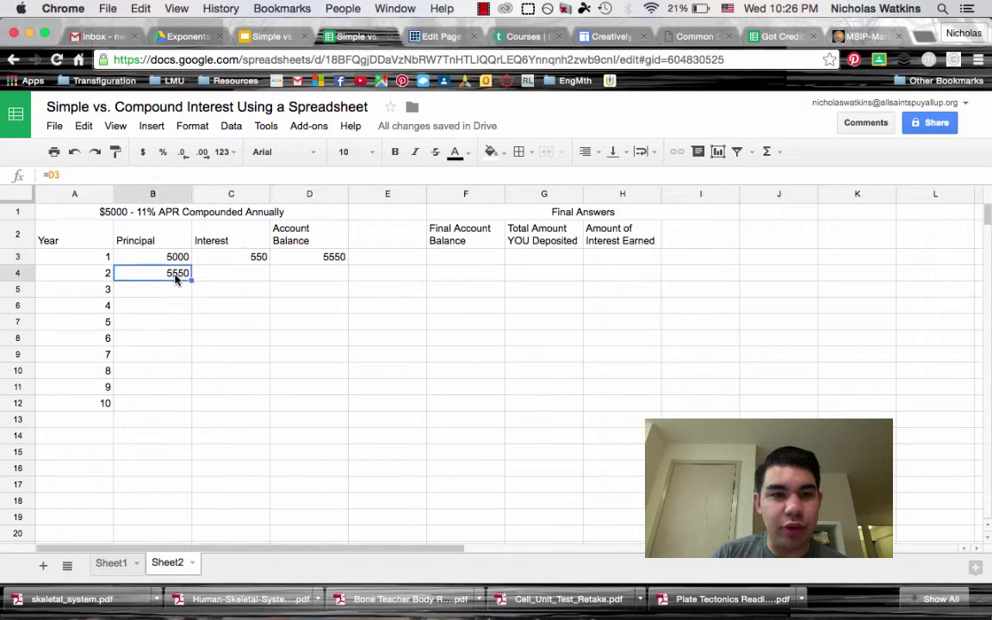
{"action": "left_click", "coordinate": [171, 258]}
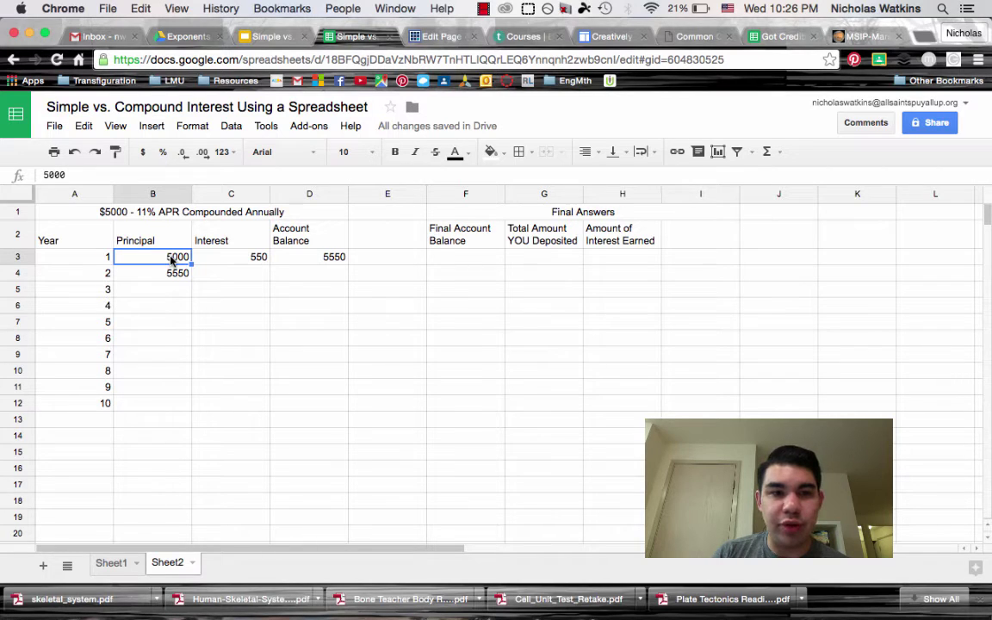
{"action": "left_click", "coordinate": [256, 260]}
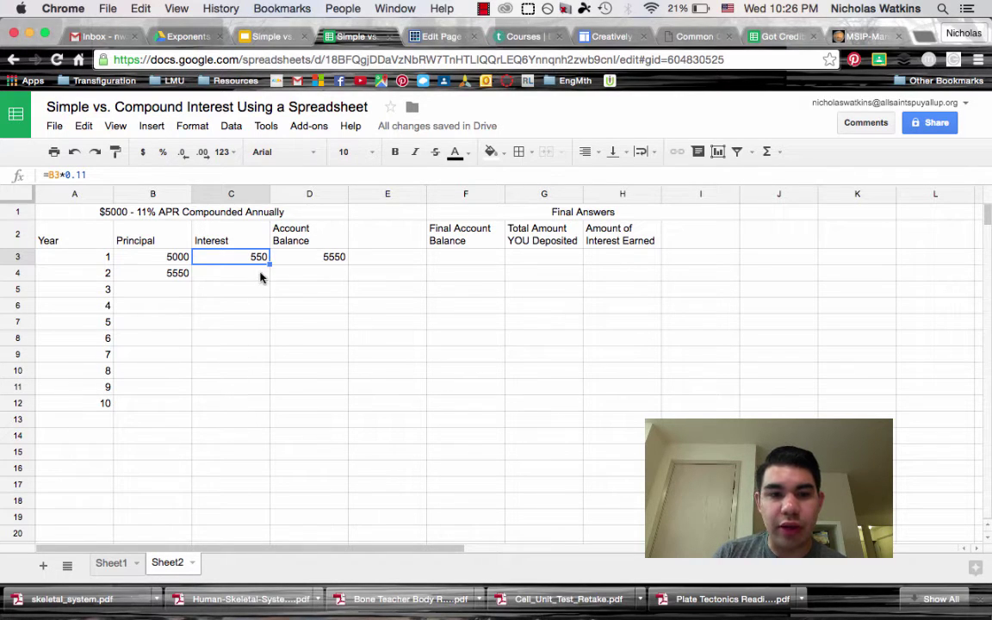
Fill the year 1 interest formula from C3 down through C12 to cover all ten years
{"action": "left_click", "coordinate": [220, 276]}
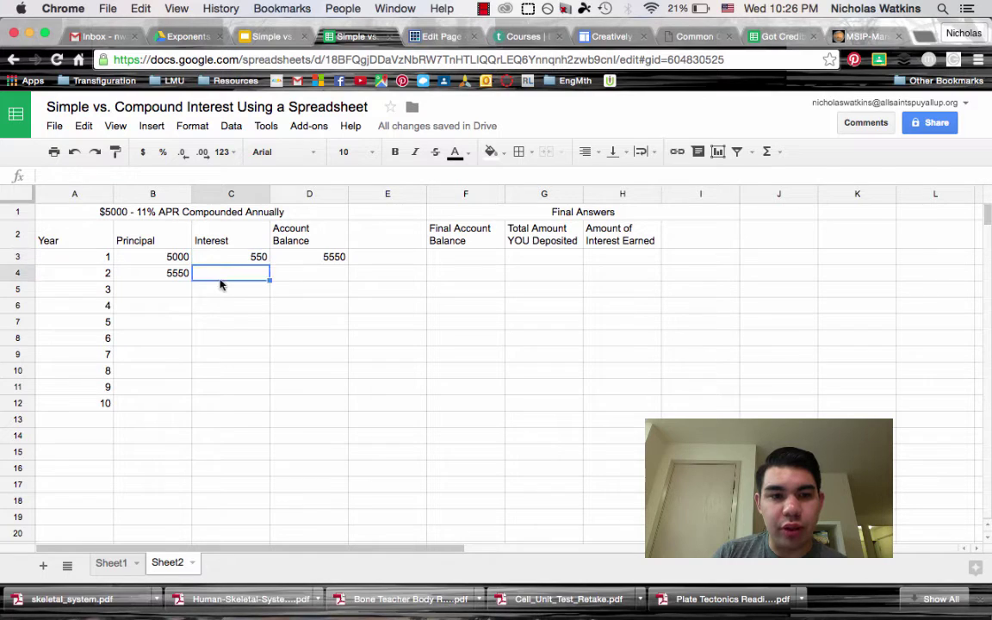
{"action": "left_click", "coordinate": [221, 257]}
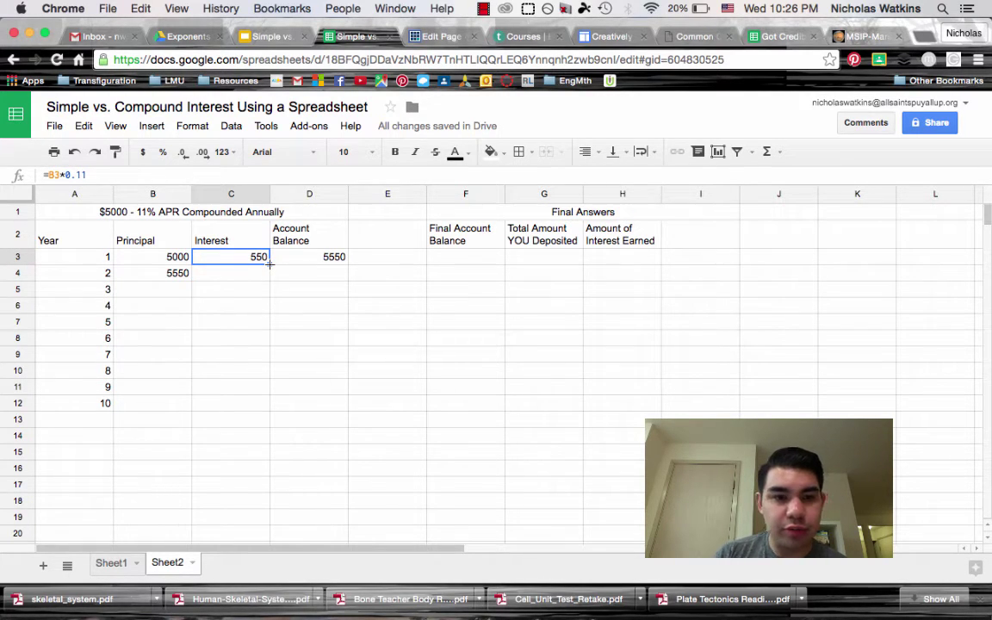
{"action": "left_click_drag", "start_coordinate": [269, 264], "coordinate": [256, 411]}
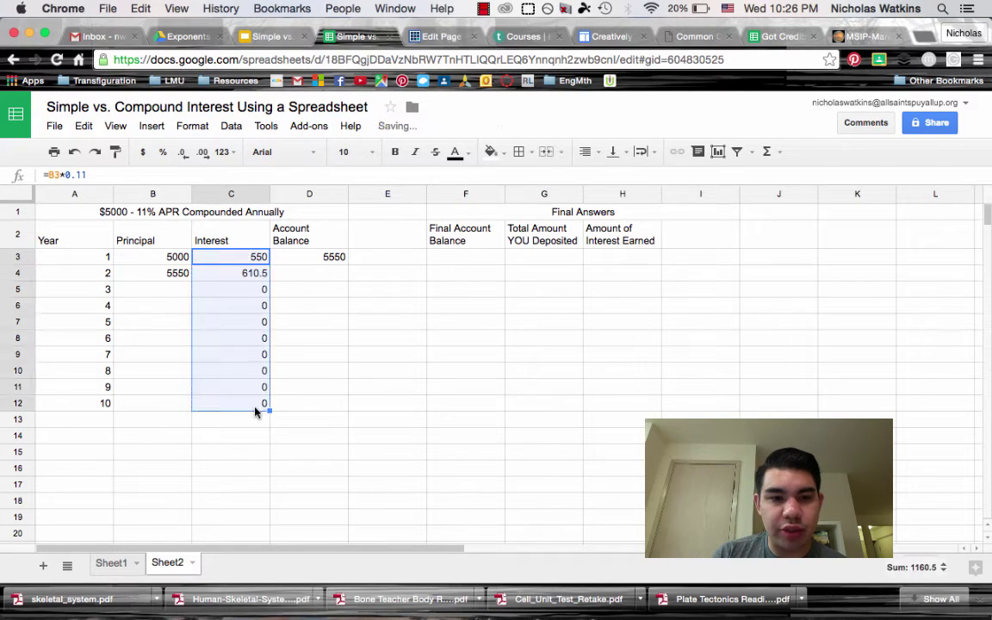
{"action": "left_click", "coordinate": [319, 355]}
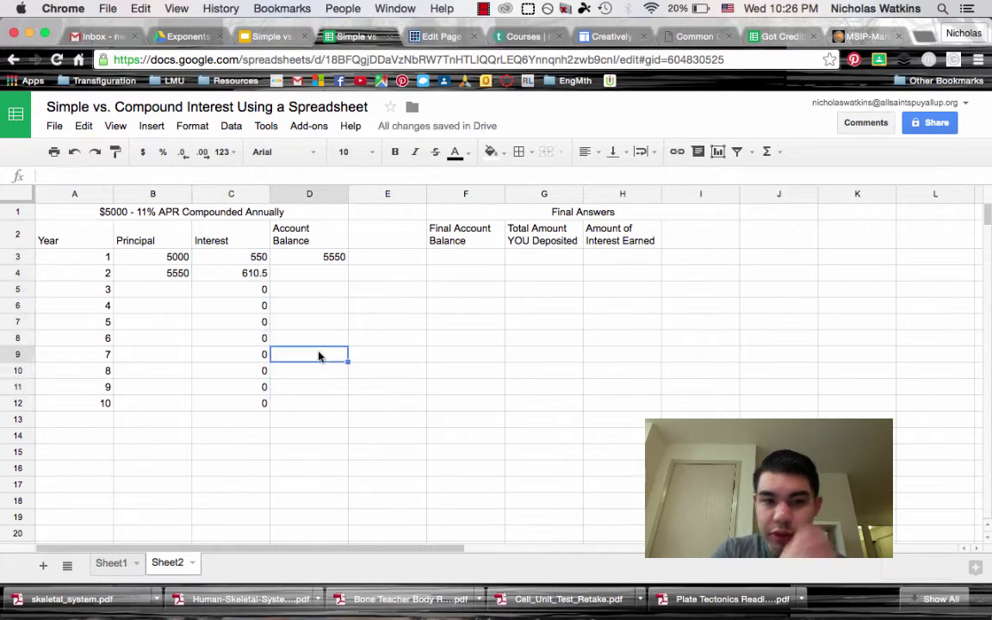
Fill the year 1 account balance formula from D3 down through D12 for the remaining years
{"action": "left_click", "coordinate": [248, 291]}
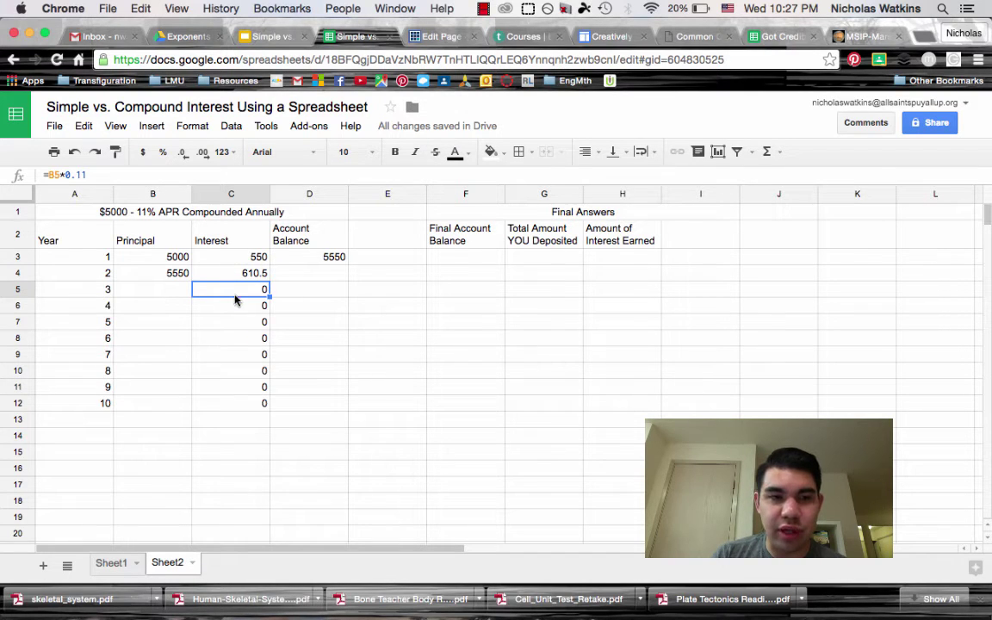
{"action": "left_click", "coordinate": [293, 296]}
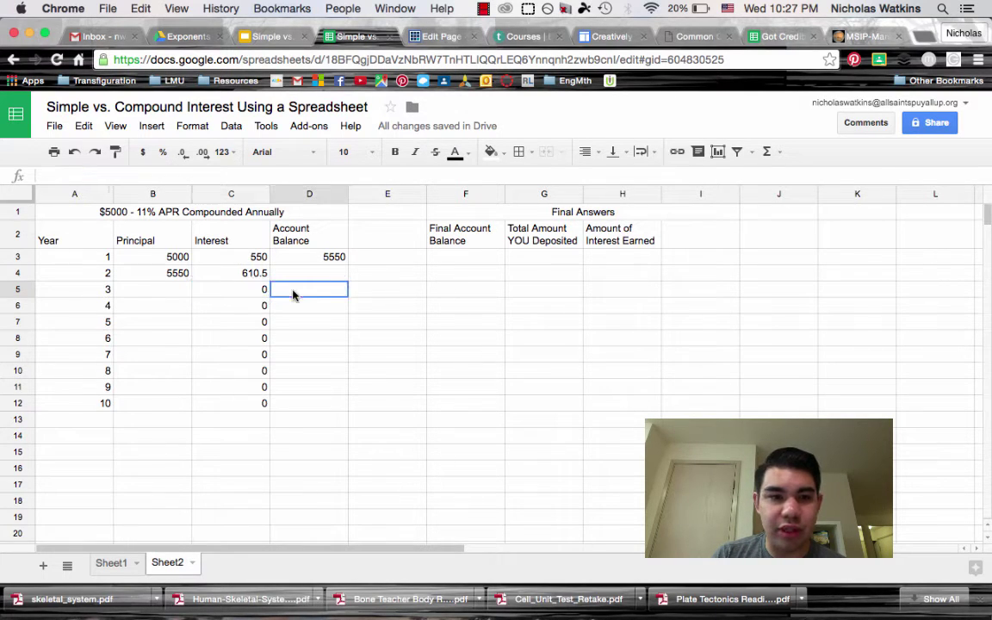
{"action": "left_click", "coordinate": [327, 265]}
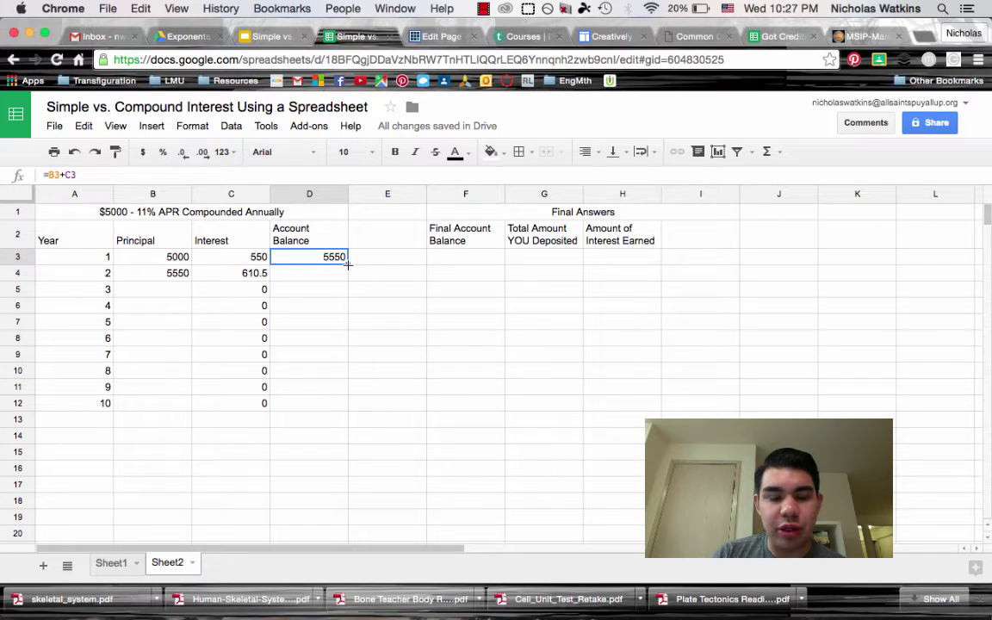
{"action": "left_click_drag", "start_coordinate": [349, 275], "coordinate": [336, 375]}
{"action": "left_click_drag", "start_coordinate": [333, 401], "coordinate": [337, 405]}
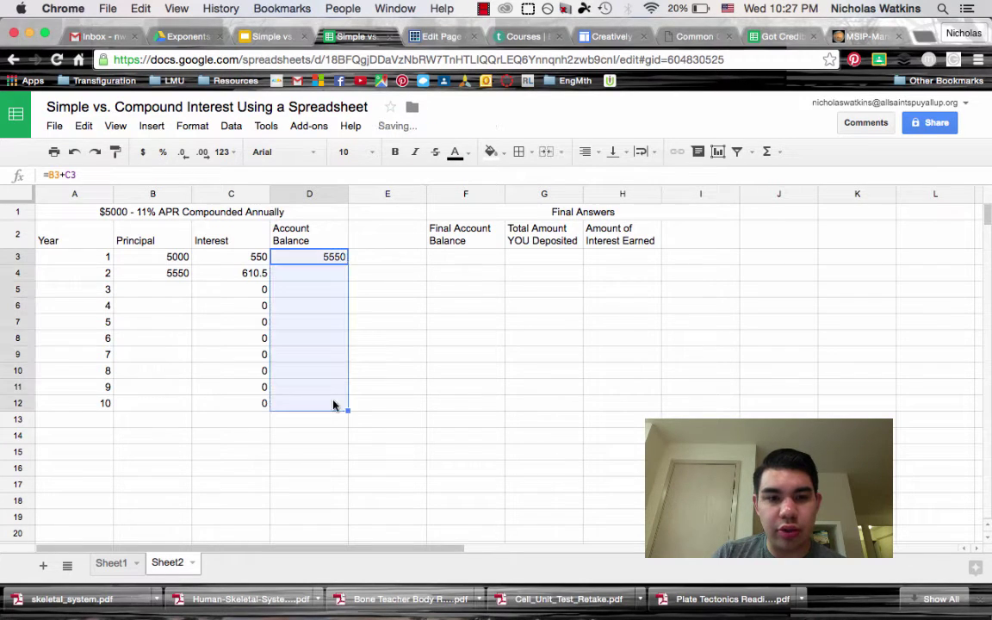
{"action": "left_click", "coordinate": [363, 361]}
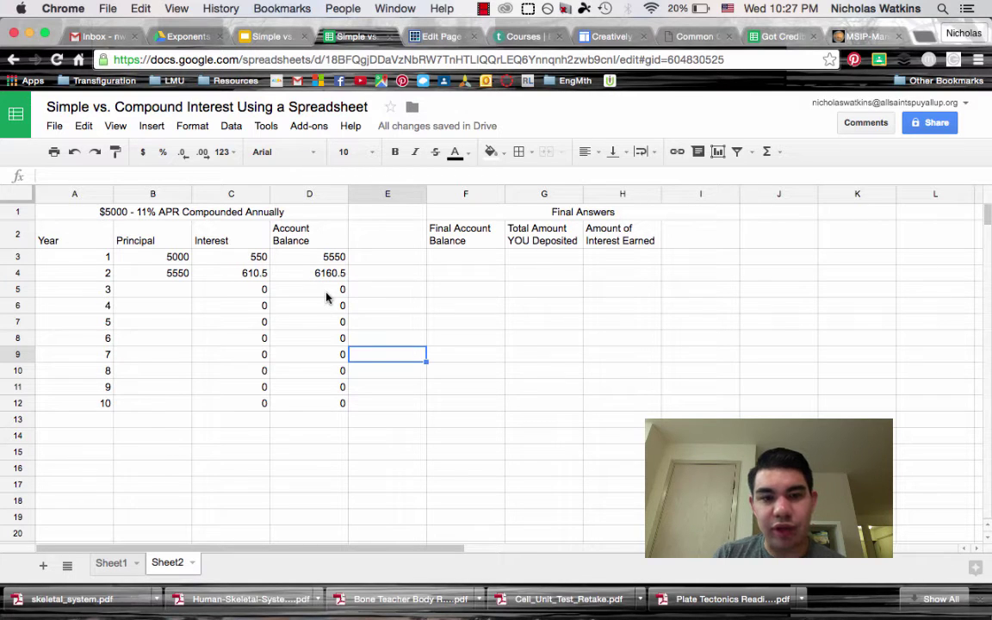
Fill the year 2 principal formula from B4 down through B12 so each year starts with the previous balance
{"action": "left_click", "coordinate": [177, 275]}
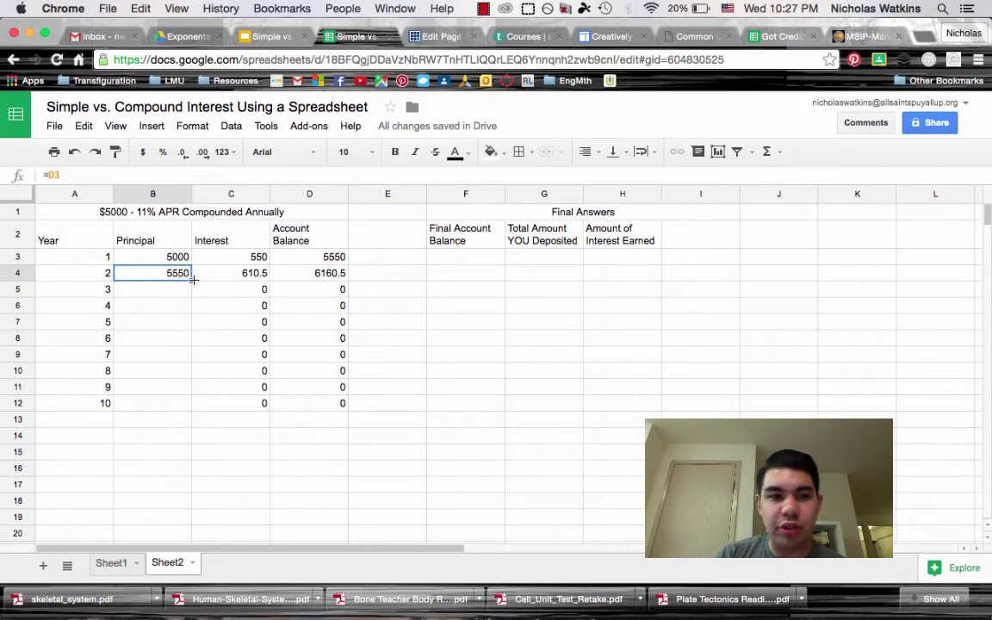
{"action": "left_click_drag", "start_coordinate": [192, 279], "coordinate": [183, 407]}
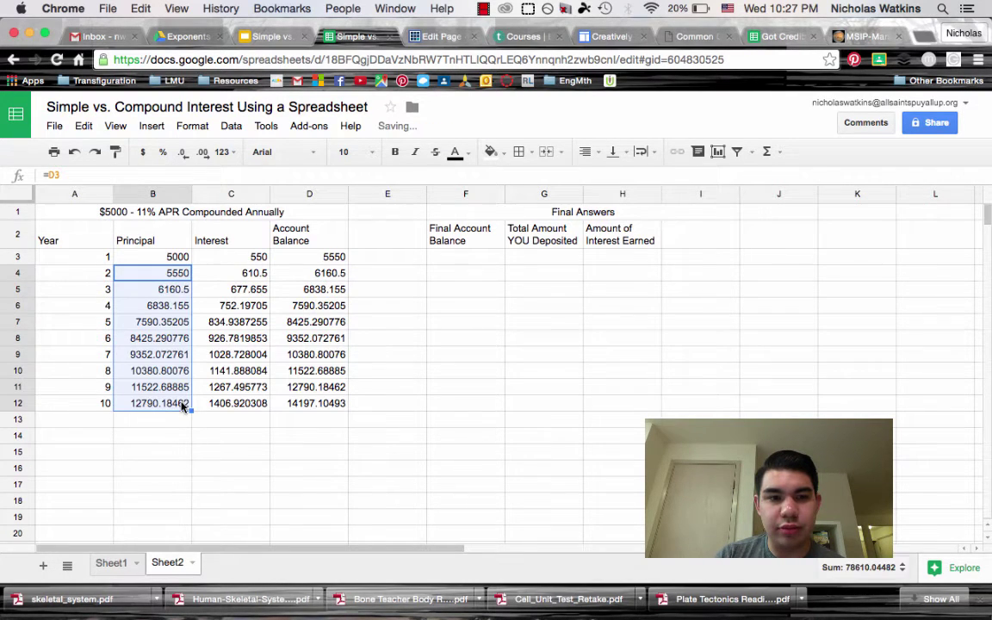
{"action": "left_click", "coordinate": [167, 291]}
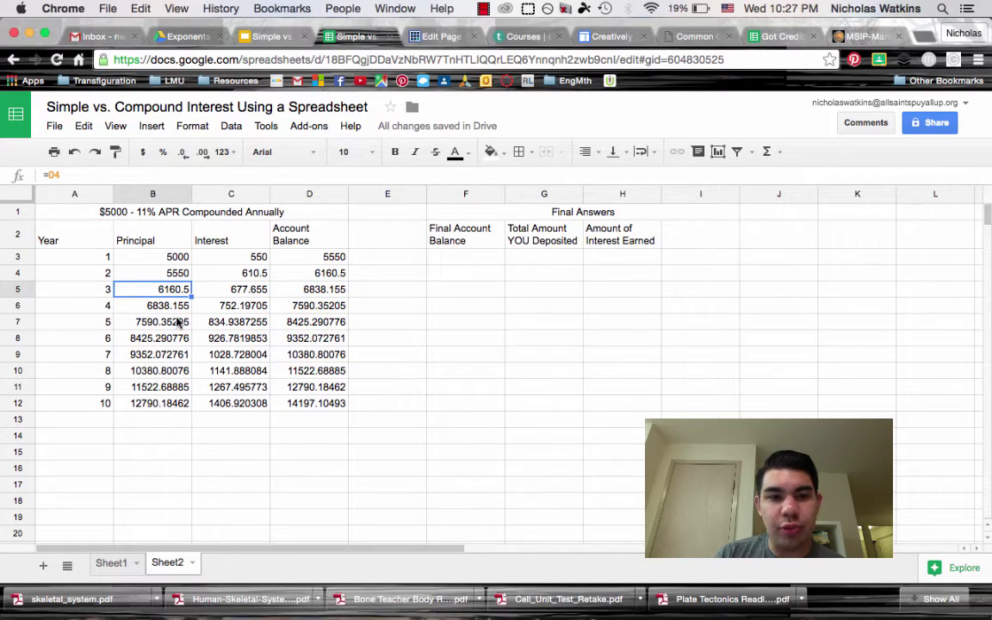
Examine the filled principal formulas in B6 through B12 to check that each references the previous year's account balance
{"action": "key", "text": "Down"}
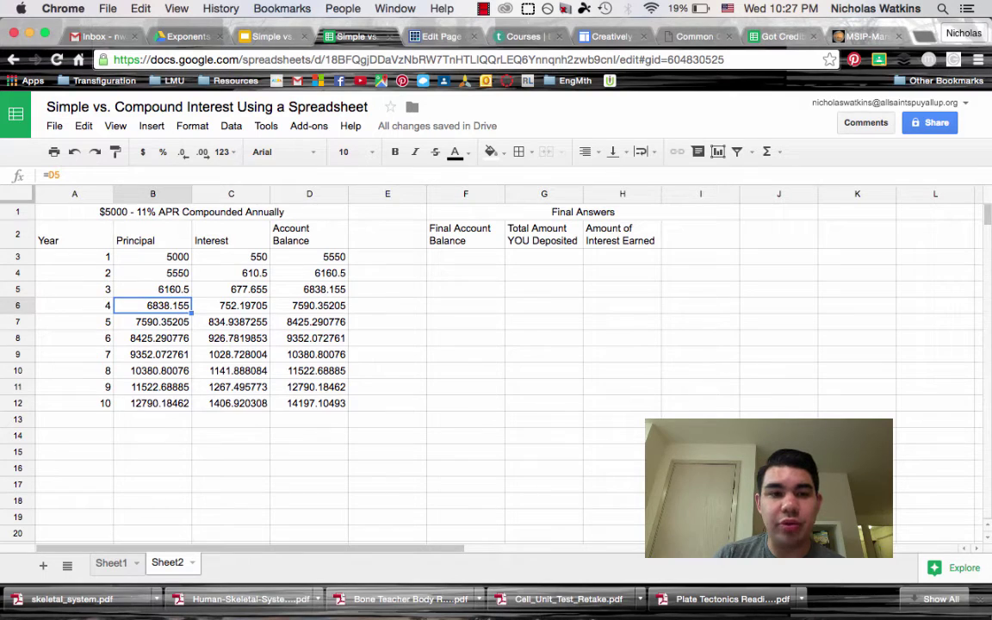
{"action": "key", "text": "Down"}
{"action": "key", "text": "Down"}
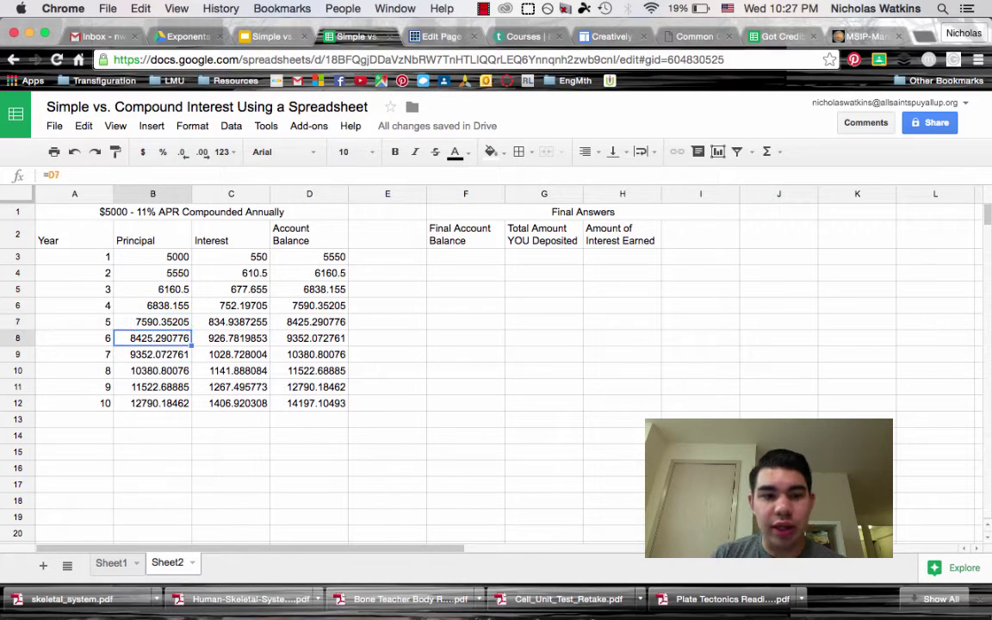
{"action": "key", "text": "Down"}
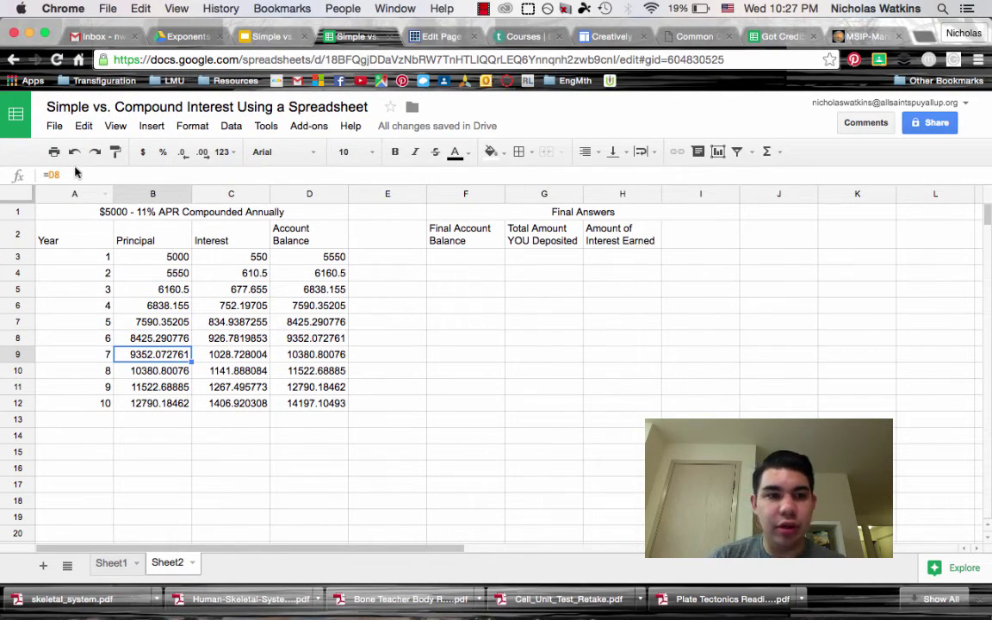
{"action": "key", "text": "Down"}
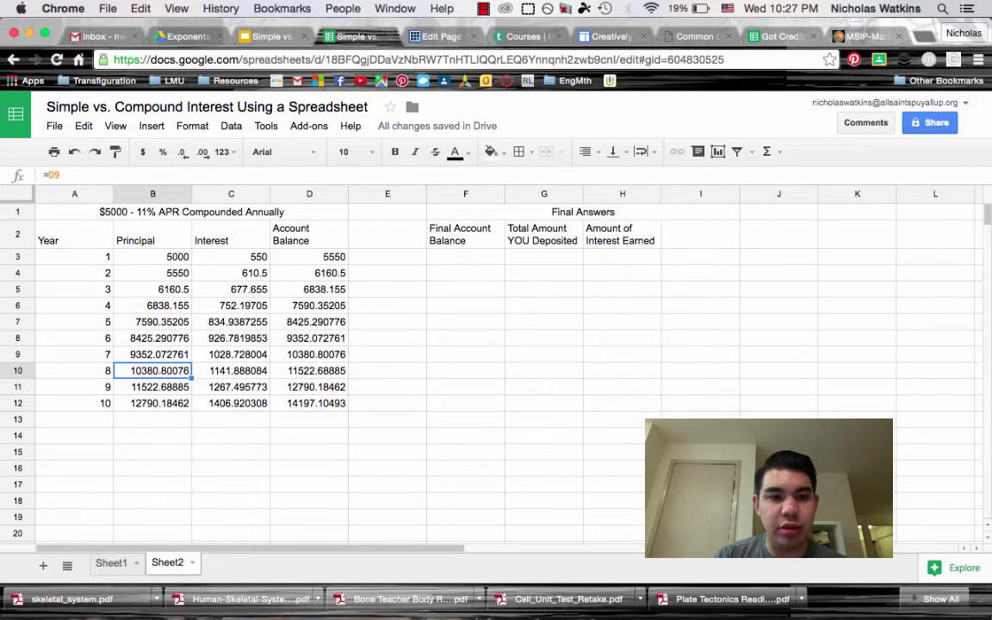
{"action": "key", "text": "Down"}
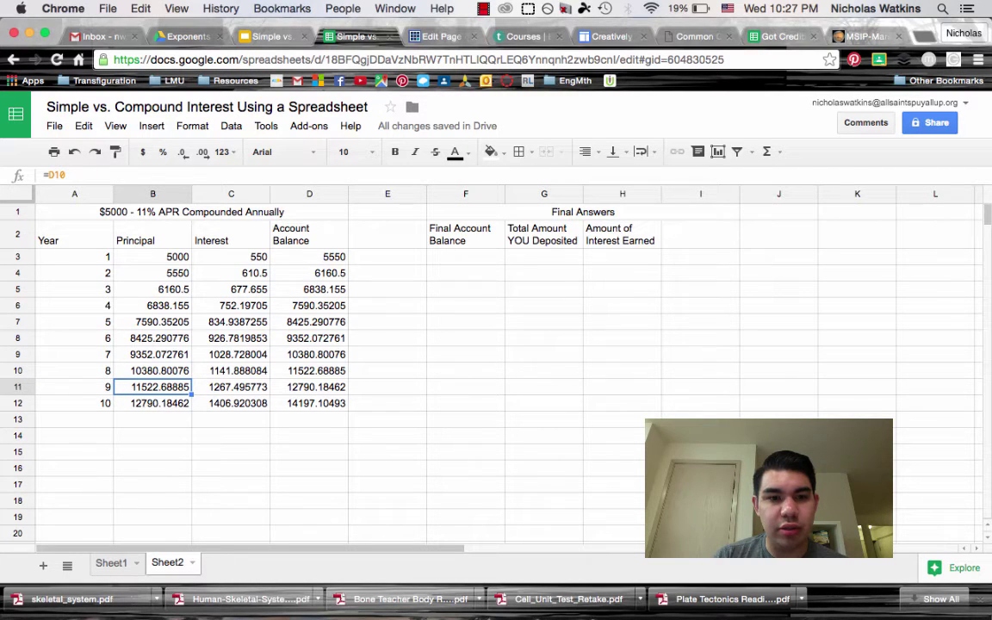
{"action": "key", "text": "Down"}
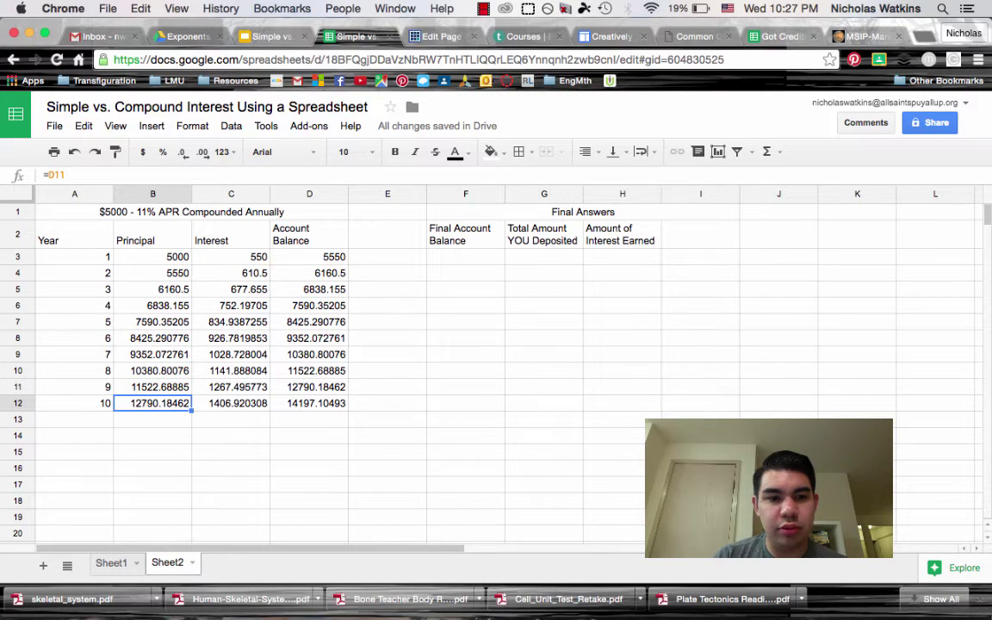
Examine the account balance formulas in column D from year 10 back up to year 4
{"action": "key", "text": "Right"}
{"action": "key", "text": "Right"}
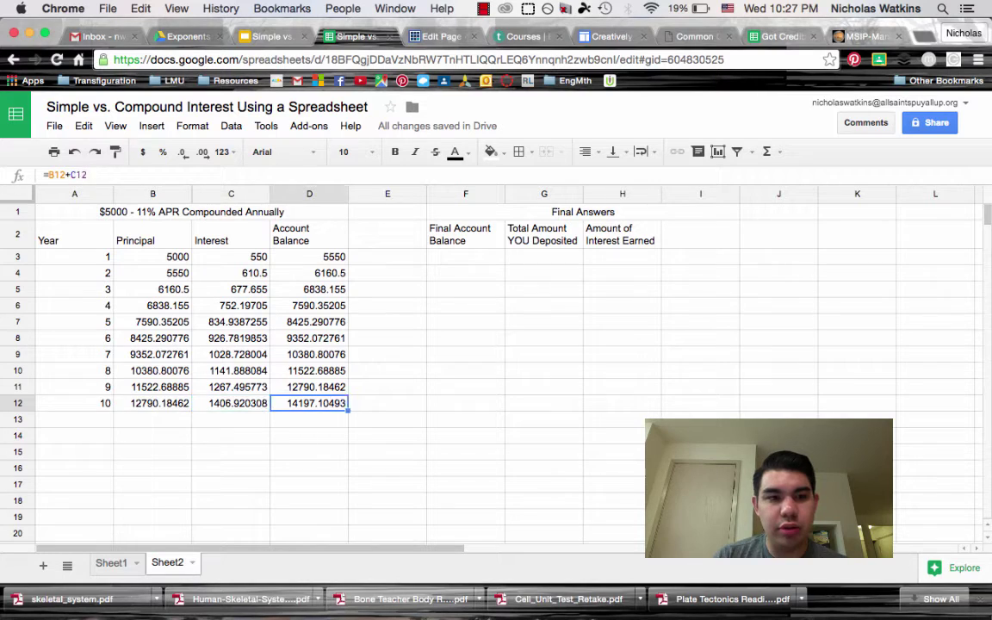
{"action": "key", "text": "Up"}
{"action": "key", "text": "Up"}
{"action": "key", "text": "Up"}
{"action": "key", "text": "Up"}
{"action": "key", "text": "Up"}
{"action": "key", "text": "Up"}
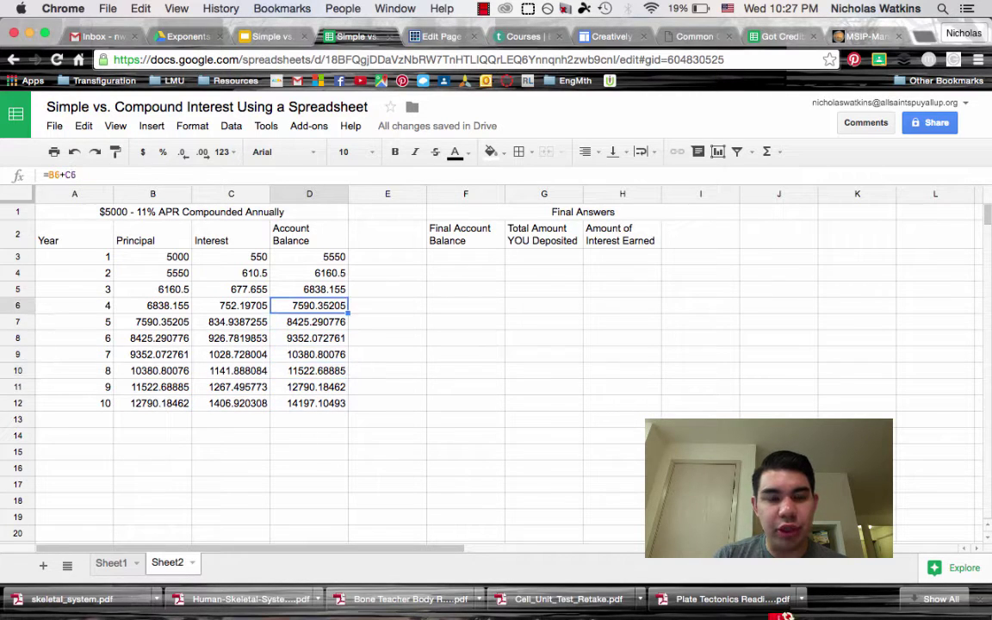
Examine the filled interest formulas in column C through the year 6 row, checking each against its own year's principal
{"action": "key", "text": "Left"}
{"action": "key", "text": "Up"}
{"action": "key", "text": "Down"}
{"action": "key", "text": "Down"}
{"action": "key", "text": "Down"}
{"action": "key", "text": "Down"}
{"action": "key", "text": "Down"}
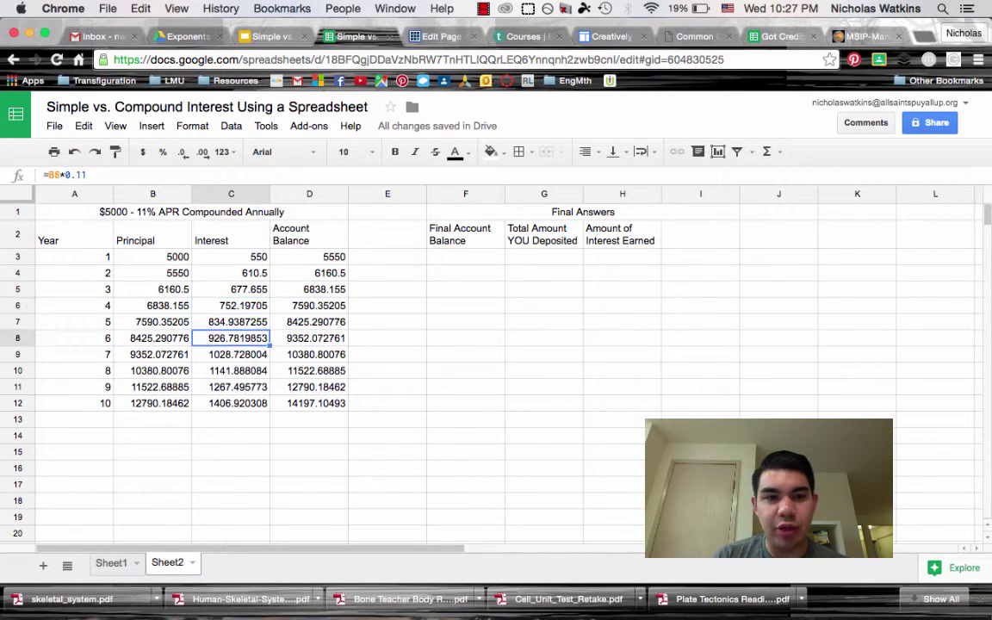
Examine the principal formula for year 9, the account balance formula for year 5, and the principal formula for year 10
{"action": "key", "text": "Down"}
{"action": "key", "text": "Down"}
{"action": "key", "text": "Left"}
{"action": "key", "text": "Up"}
{"action": "key", "text": "Up"}
{"action": "key", "text": "Up"}
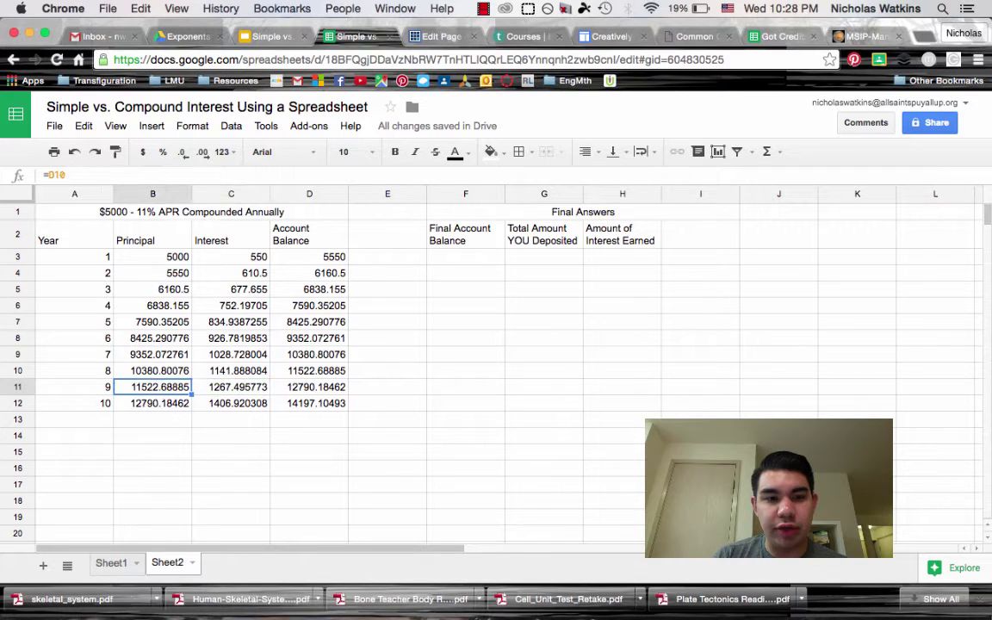
{"action": "key", "text": "Up"}
{"action": "key", "text": "Up"}
{"action": "key", "text": "Right"}
{"action": "key", "text": "Right"}
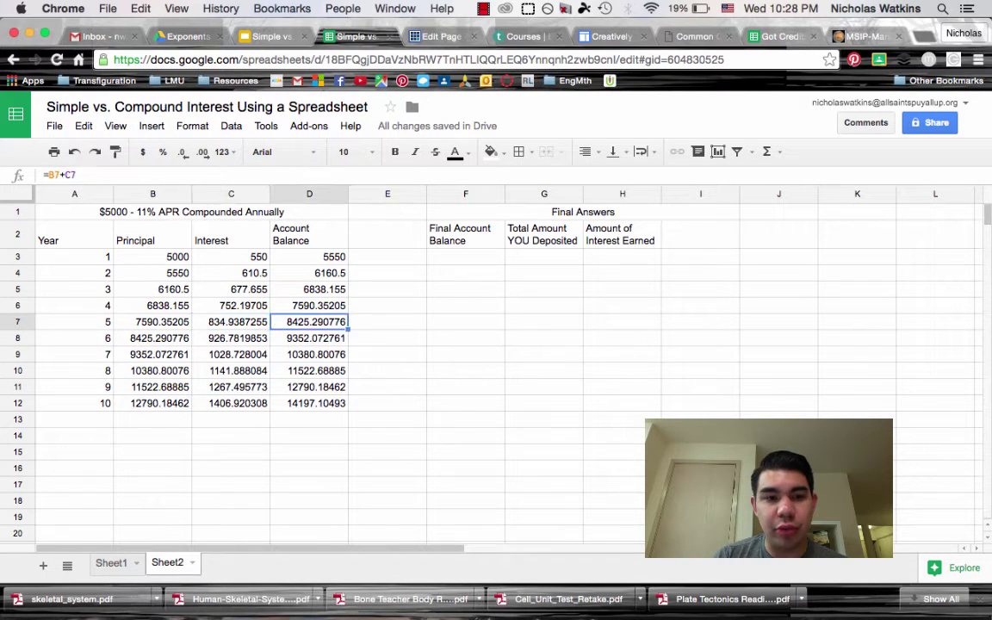
{"action": "key", "text": "Down"}
{"action": "key", "text": "Down"}
{"action": "key", "text": "Down"}
{"action": "key", "text": "Down"}
{"action": "key", "text": "Down"}
{"action": "key", "text": "Left"}
{"action": "key", "text": "Left"}
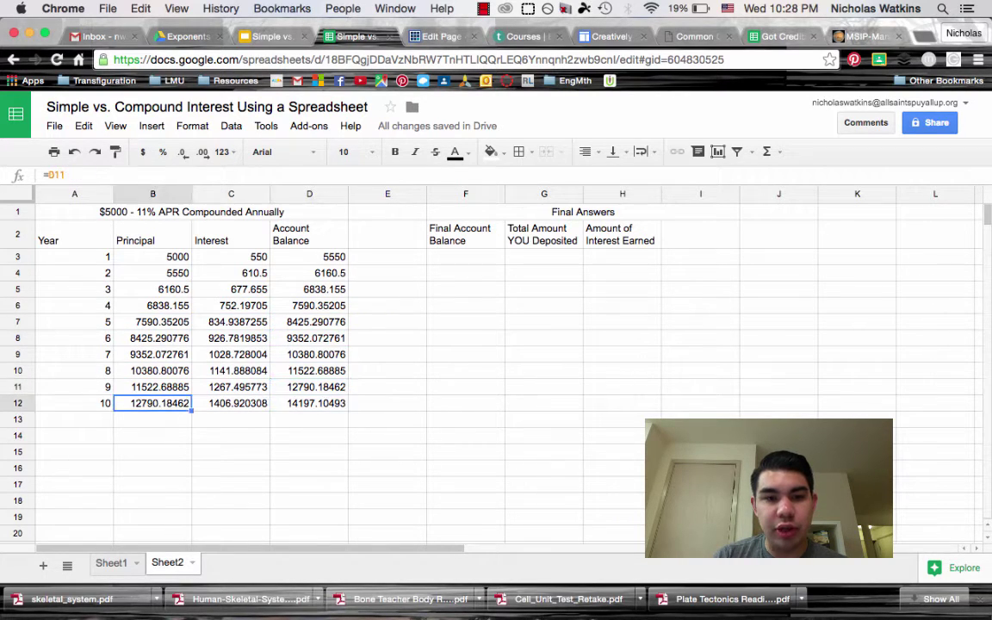
Examine the principal formulas from year 10 up to year 4 and the account balance formulas from year 4 down to year 10
{"action": "key", "text": "Up"}
{"action": "key", "text": "Up"}
{"action": "key", "text": "Up"}
{"action": "key", "text": "Up"}
{"action": "key", "text": "Up"}
{"action": "key", "text": "Up"}
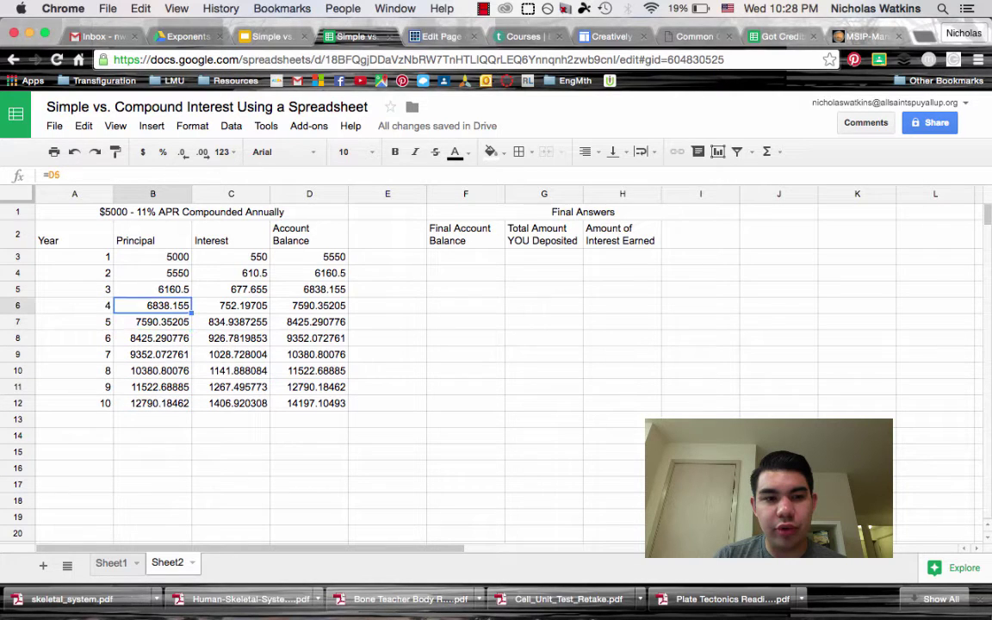
{"action": "key", "text": "Right"}
{"action": "key", "text": "Right"}
{"action": "key", "text": "Down"}
{"action": "key", "text": "Down"}
{"action": "key", "text": "Down"}
{"action": "key", "text": "Down"}
{"action": "key", "text": "Down"}
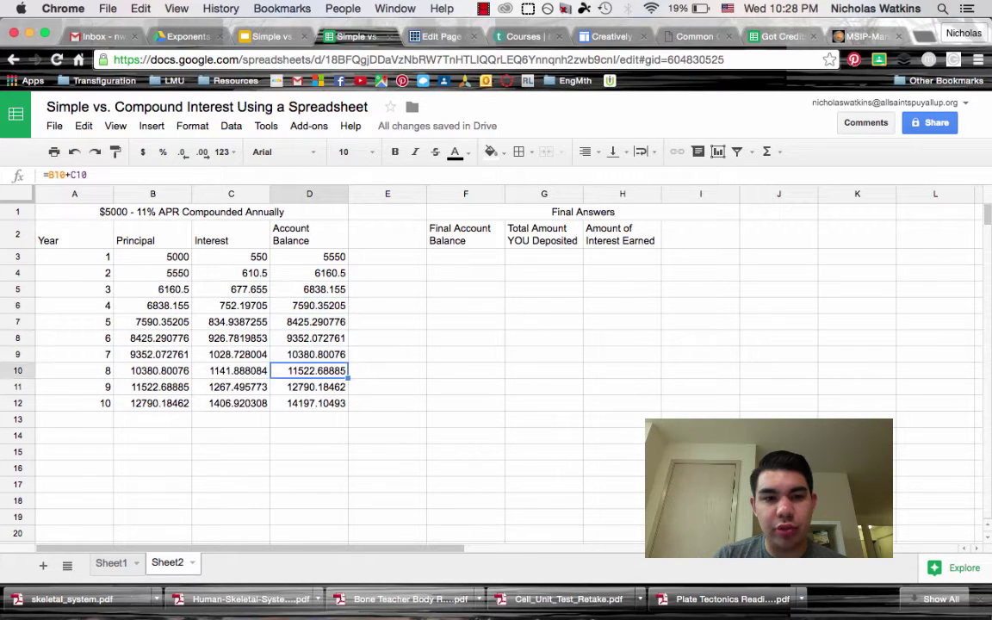
{"action": "key", "text": "Down"}
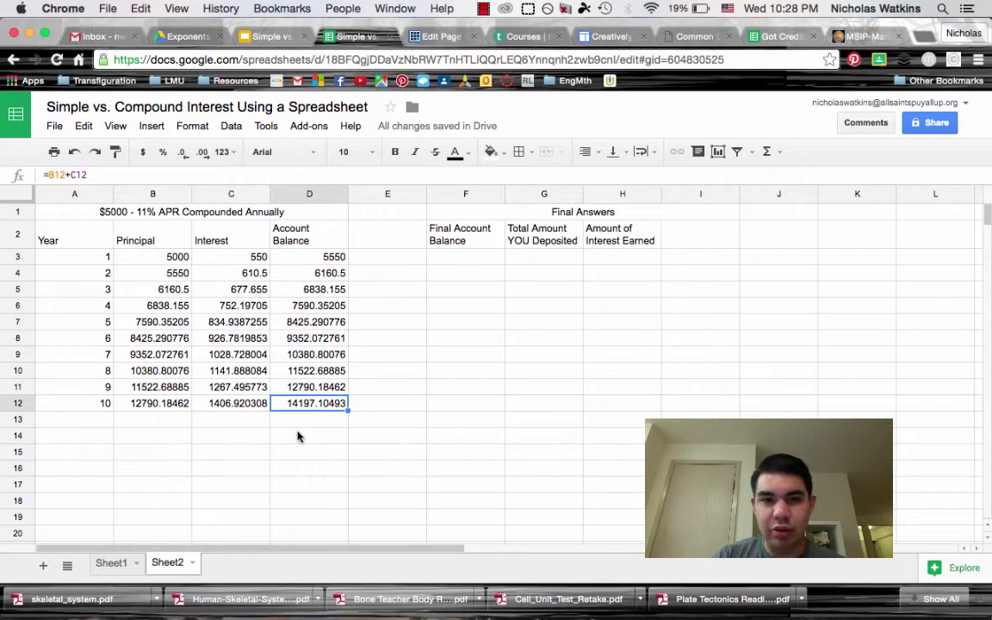
{"action": "left_click", "coordinate": [414, 354]}
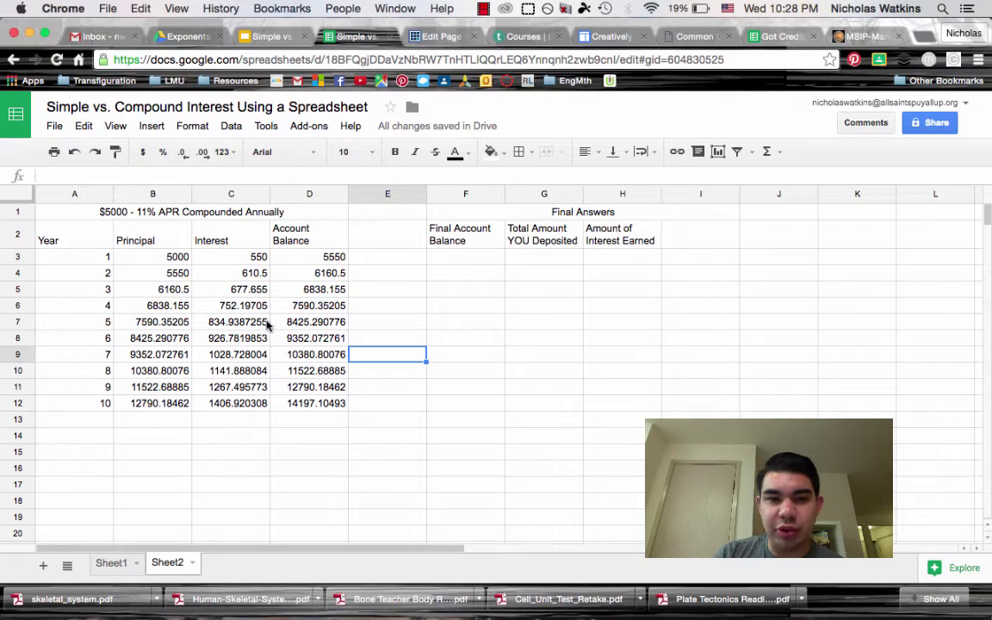
Format the range B3:H12 as currency, covering the yearly table and the Final Answers cells
{"action": "left_click", "coordinate": [173, 260]}
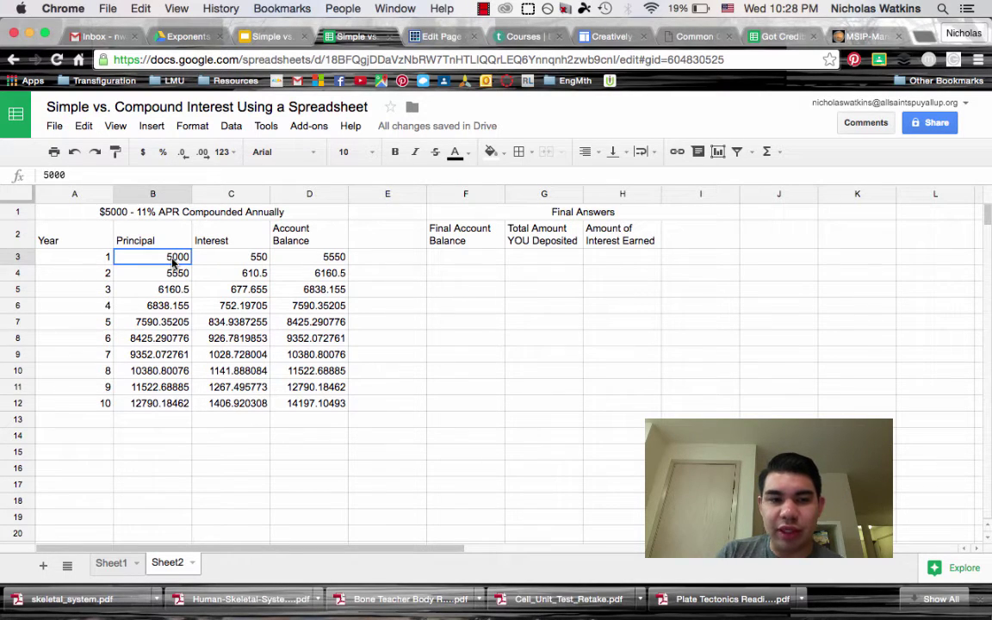
{"action": "left_click_drag", "start_coordinate": [173, 262], "coordinate": [646, 400]}
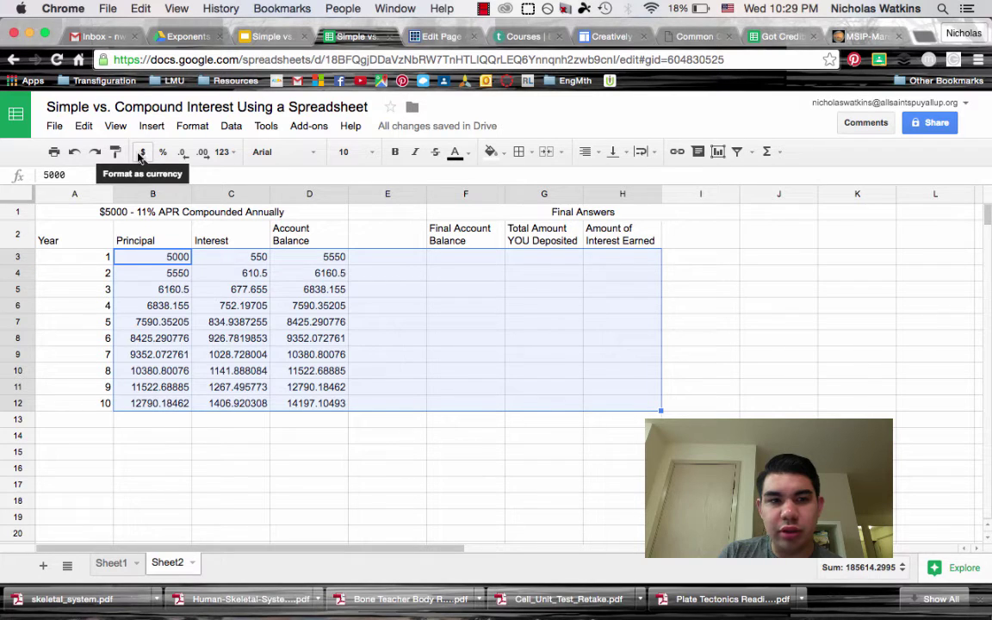
{"action": "left_click", "coordinate": [141, 152]}
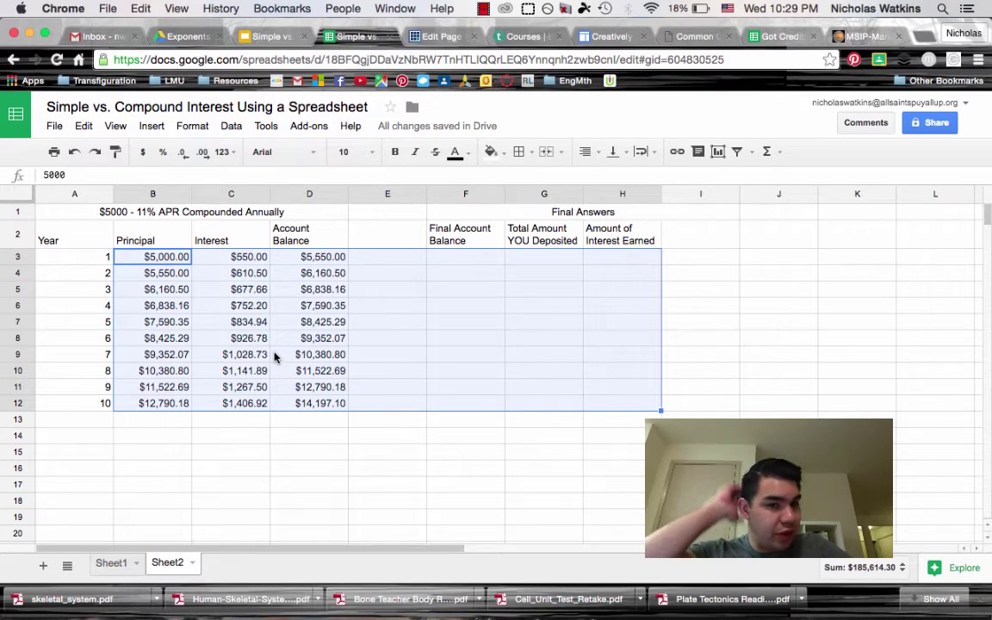
{"action": "left_click", "coordinate": [404, 388]}
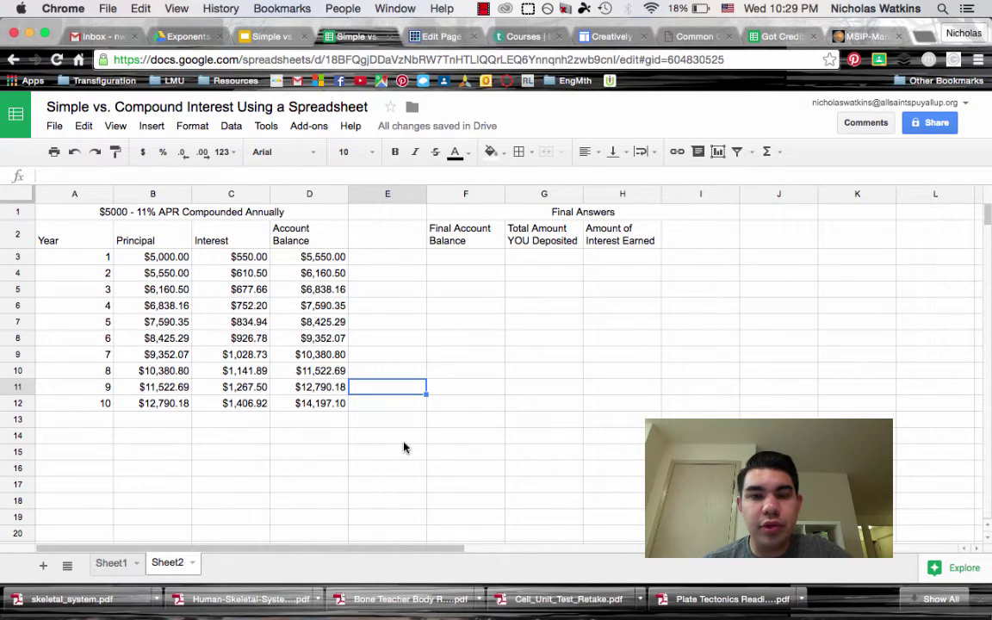
Enter =D12 in F3 so the Final Account Balance references the year 10 account balance
{"action": "left_click", "coordinate": [462, 259]}
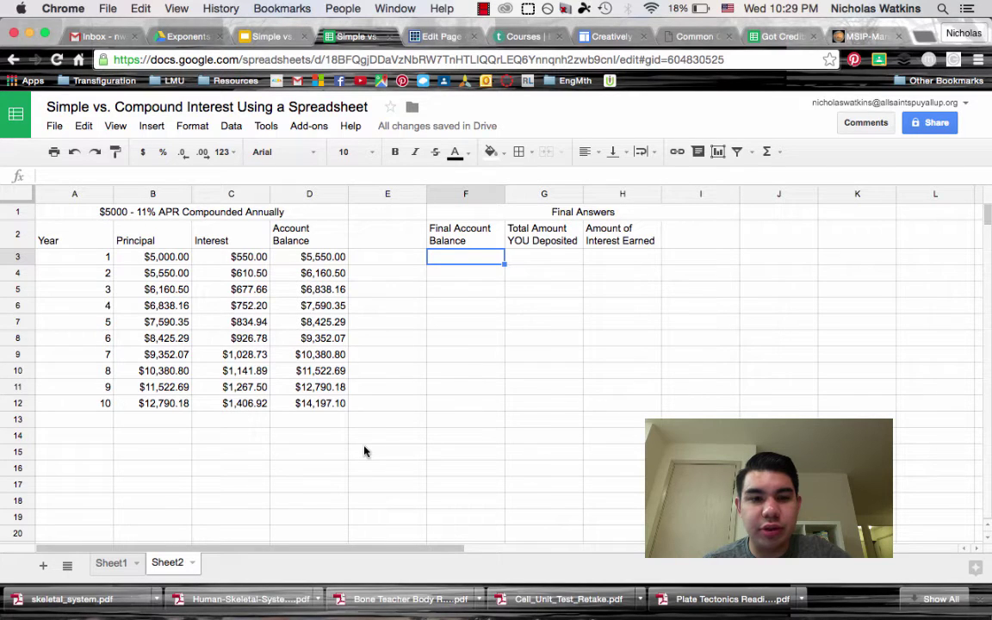
{"action": "left_click", "coordinate": [320, 409]}
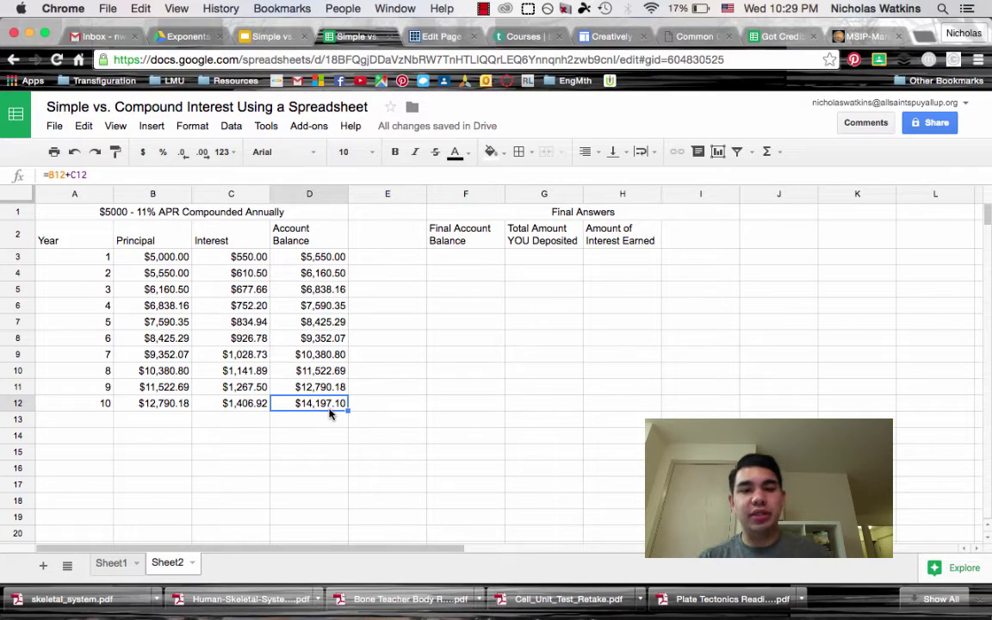
{"action": "left_click", "coordinate": [457, 263]}
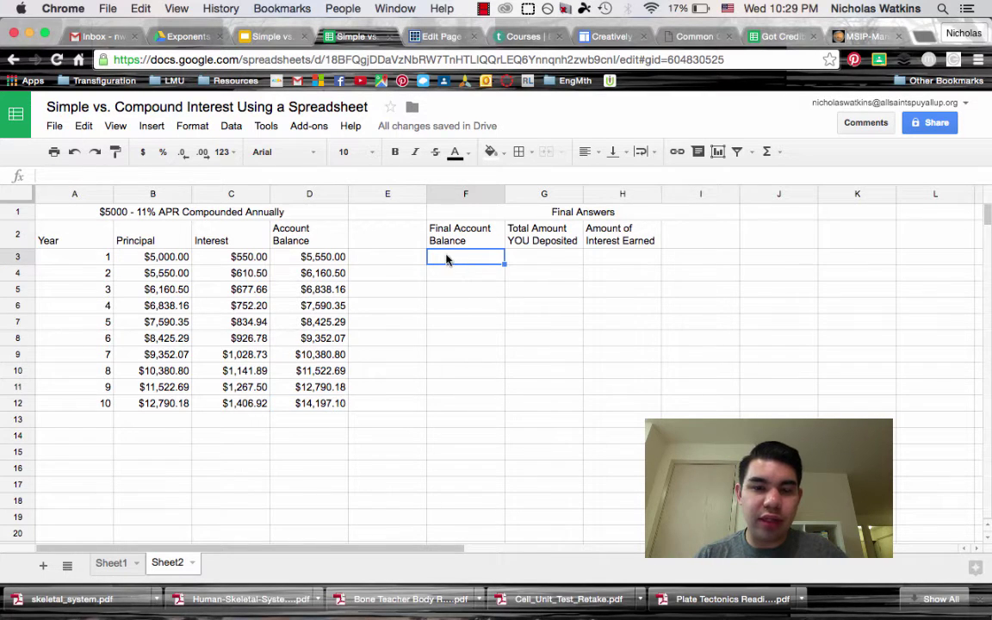
{"action": "double_click", "coordinate": [447, 259]}
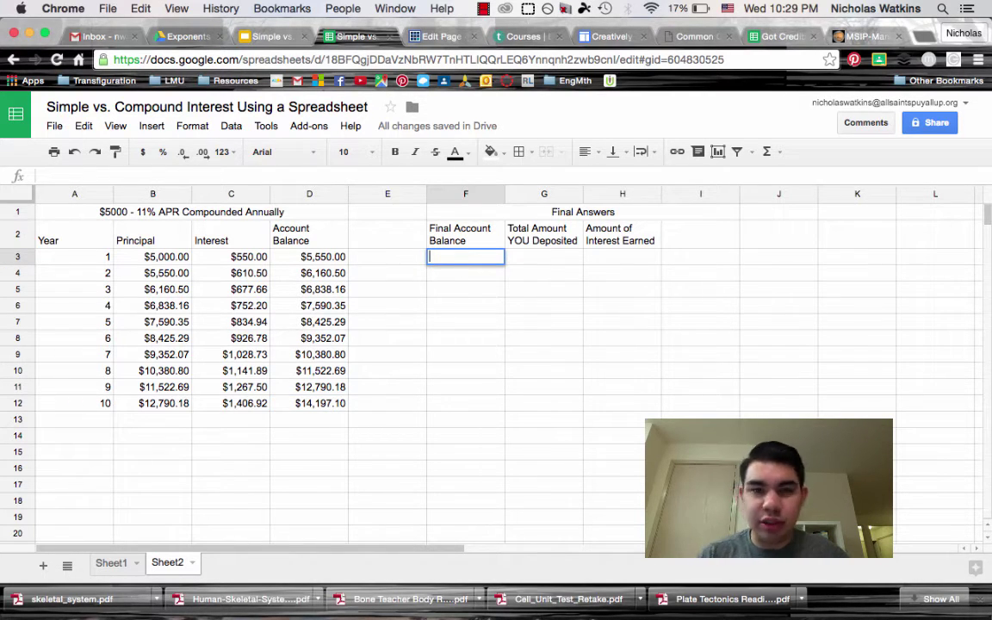
{"action": "type", "text": "="}
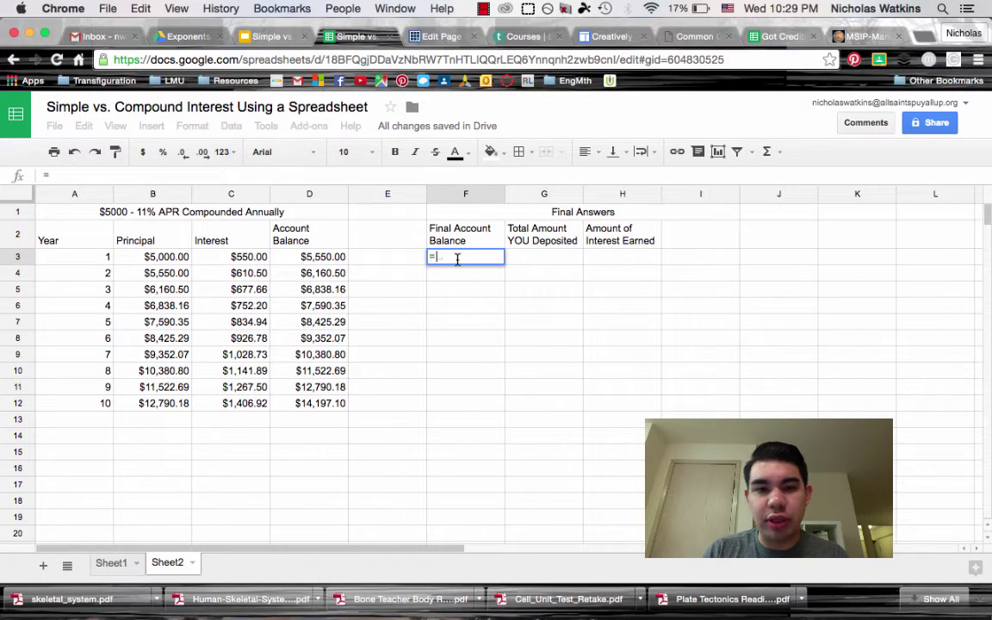
{"action": "type", "text": "D"}
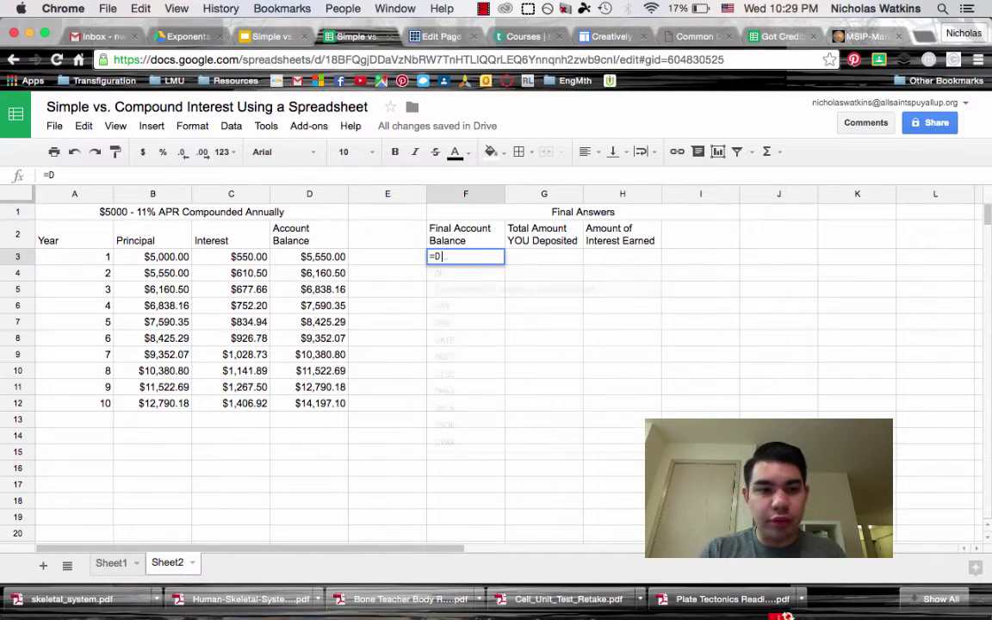
{"action": "type", "text": "12"}
{"action": "key", "text": "Return"}
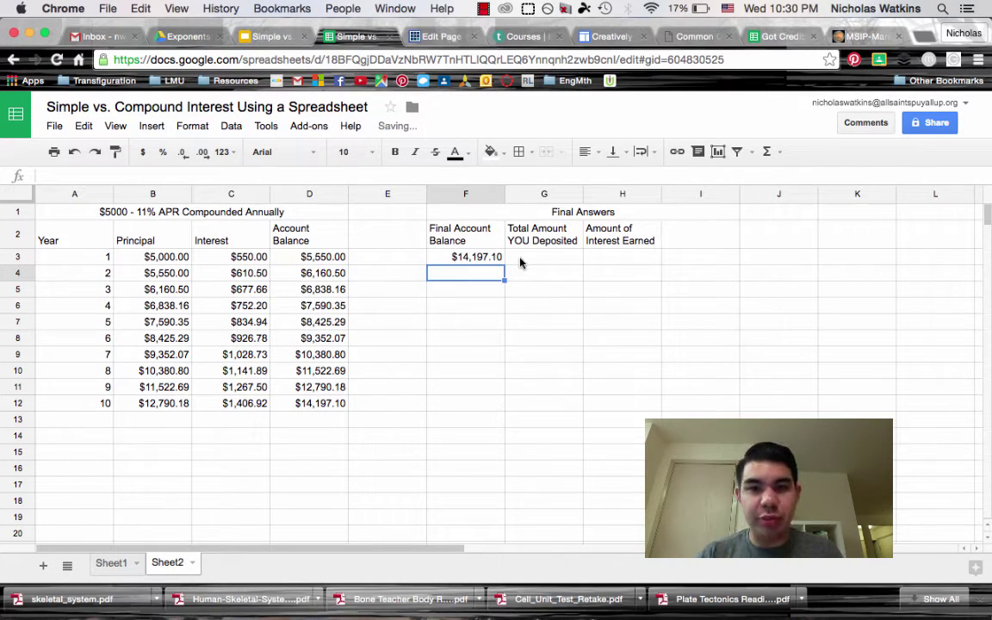
Enter =B3 in G3 so the Total Amount YOU Deposited references the year 1 principal
{"action": "left_click", "coordinate": [547, 258]}
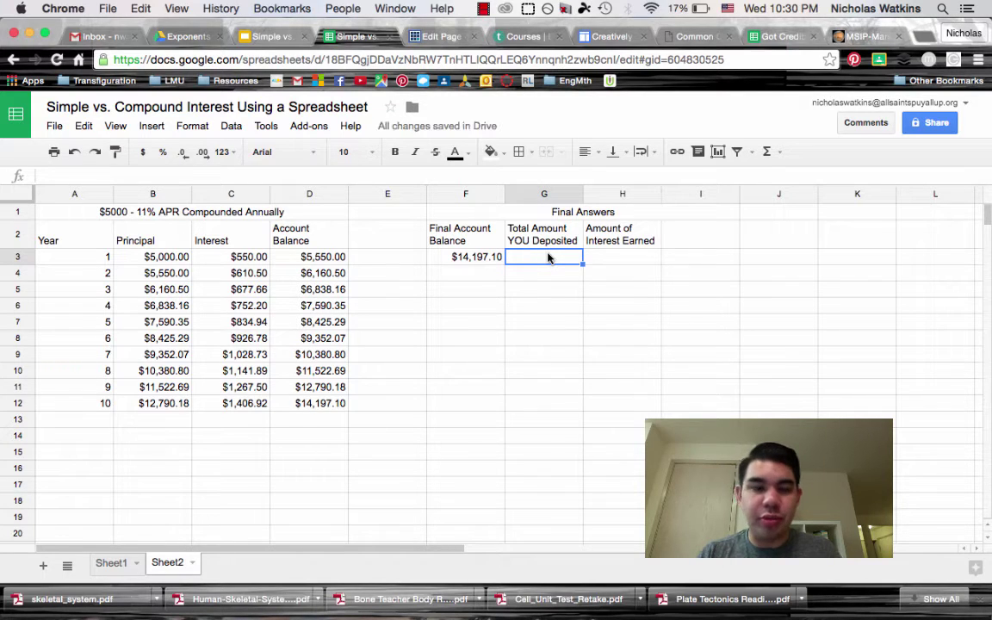
{"action": "left_click", "coordinate": [175, 261]}
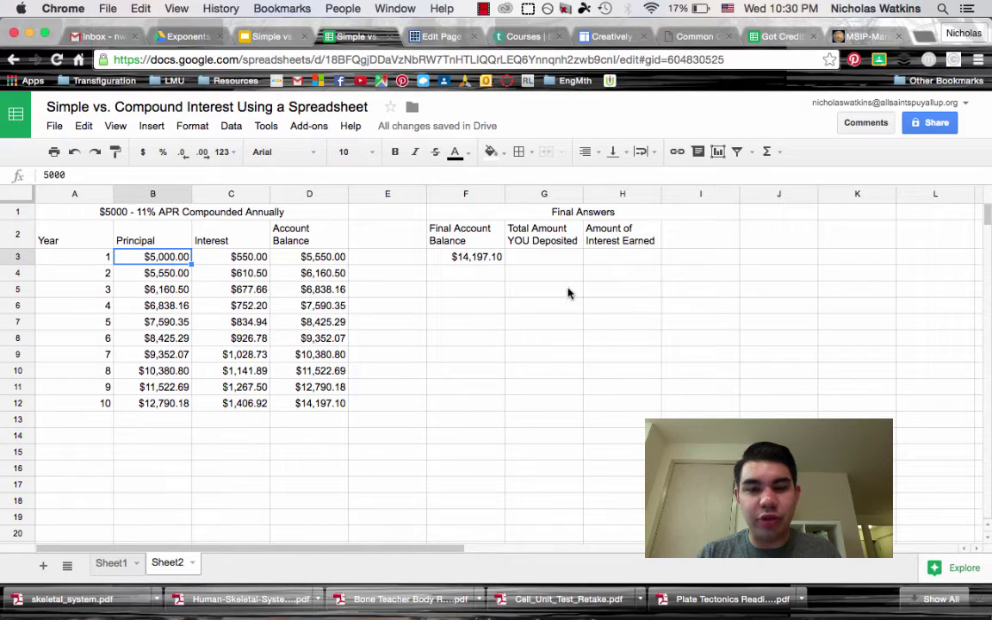
{"action": "left_click", "coordinate": [552, 260]}
{"action": "left_click", "coordinate": [171, 258]}
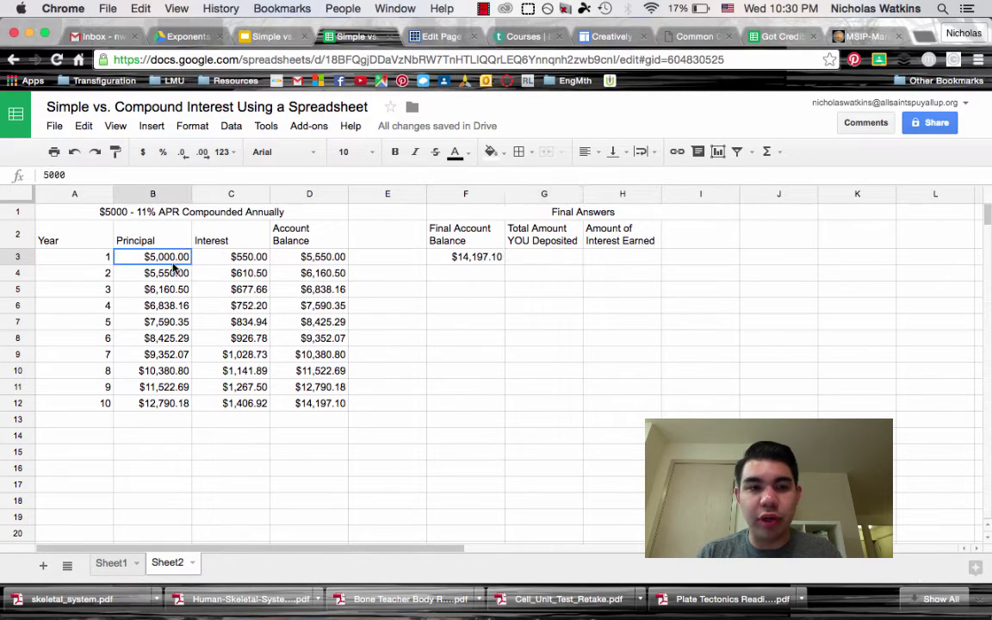
{"action": "left_click", "coordinate": [558, 266]}
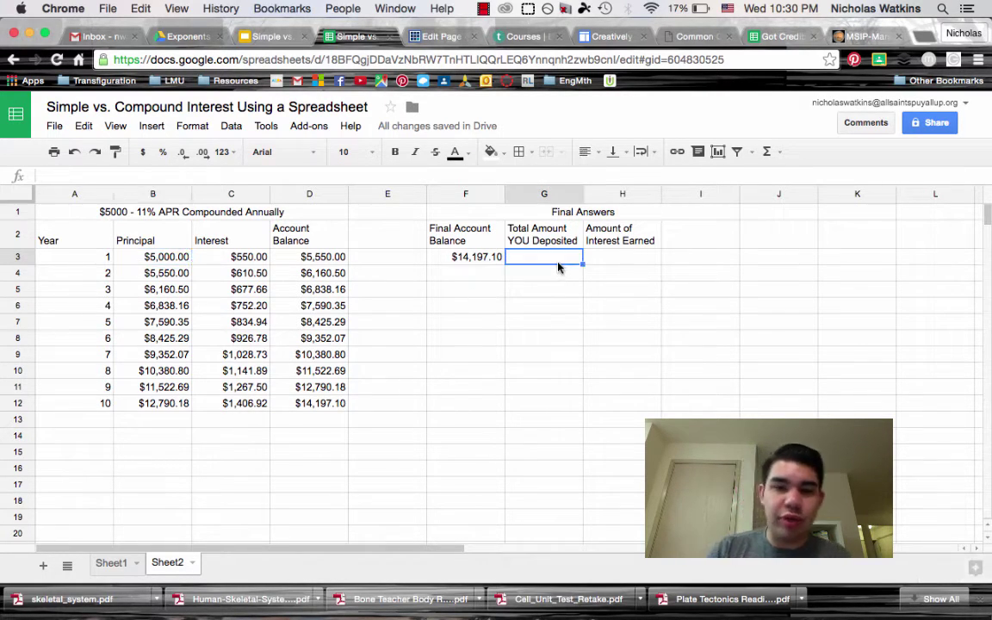
{"action": "type", "text": "="}
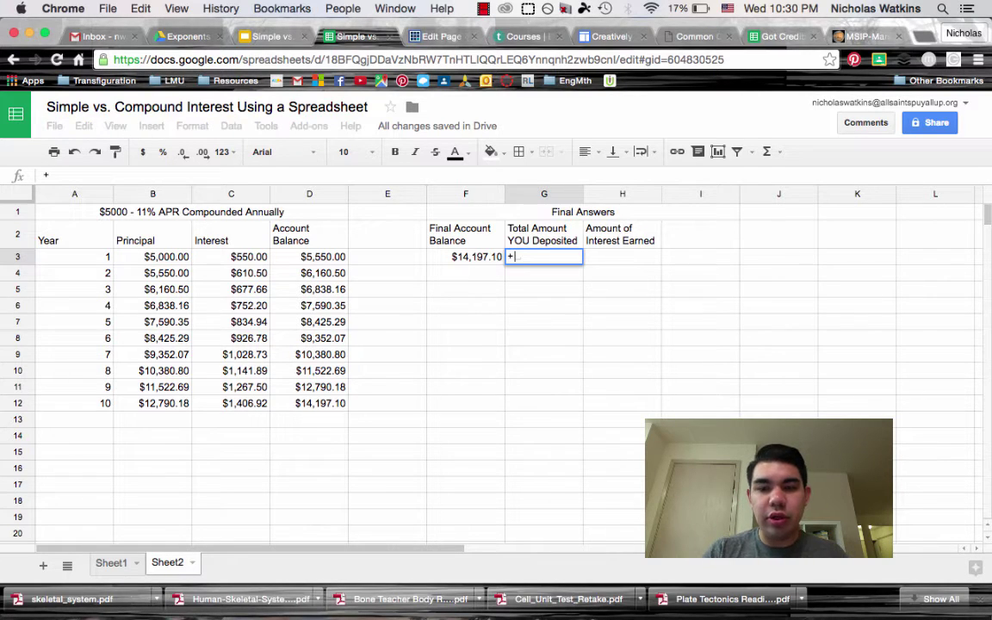
{"action": "key", "text": "BackSpace"}
{"action": "type", "text": "="}
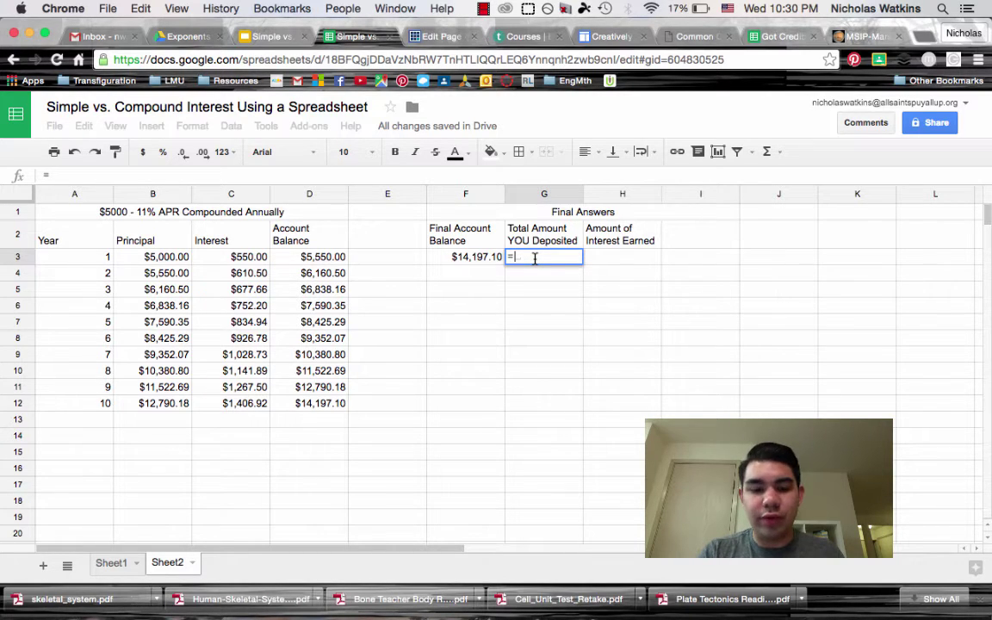
{"action": "type", "text": "B3"}
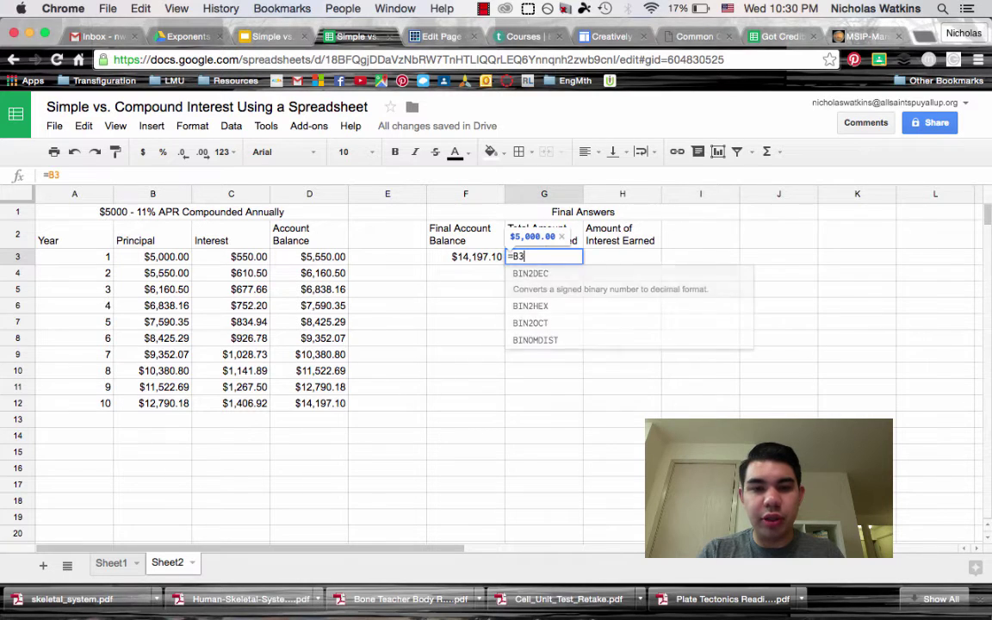
{"action": "key", "text": "Return"}
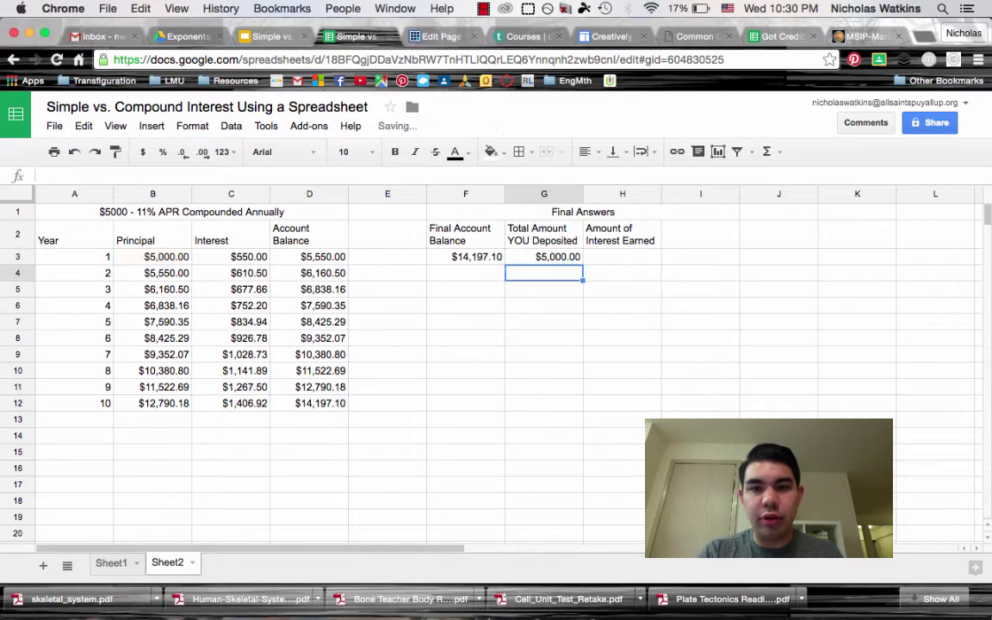
Compare the Final Account Balance in F3 with the Total Amount YOU Deposited in G3 to work out the interest earned for H3
{"action": "left_click", "coordinate": [626, 258]}
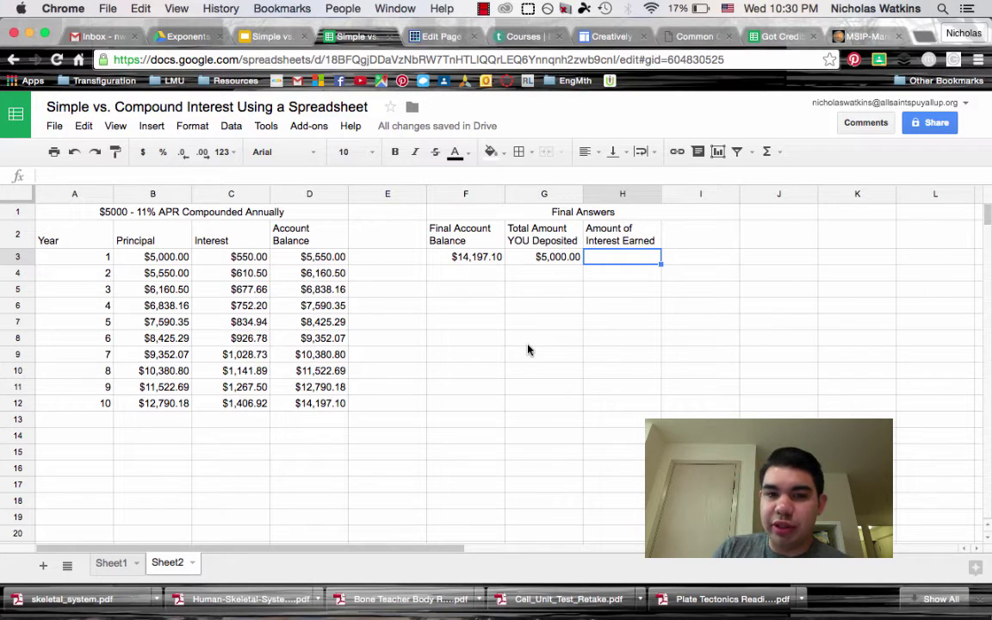
{"action": "left_click", "coordinate": [434, 229]}
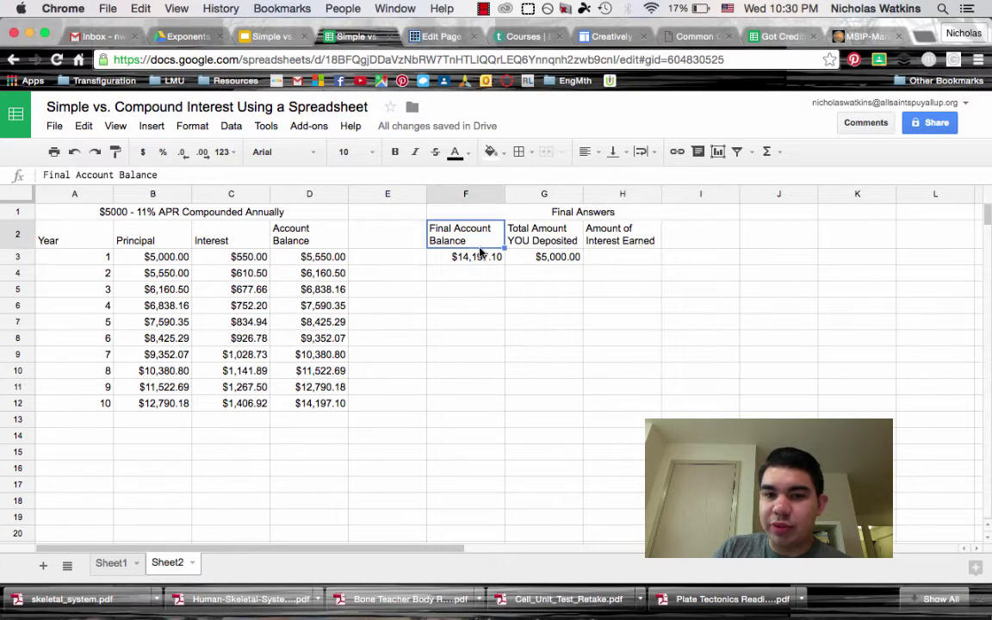
{"action": "left_click", "coordinate": [480, 260]}
{"action": "left_click", "coordinate": [481, 260]}
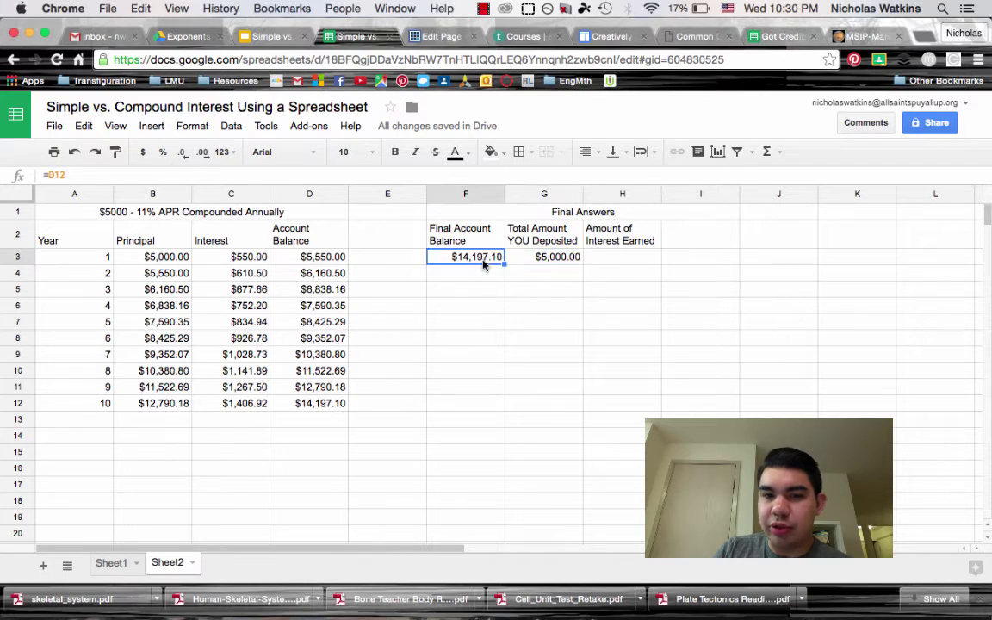
{"action": "left_click", "coordinate": [517, 260]}
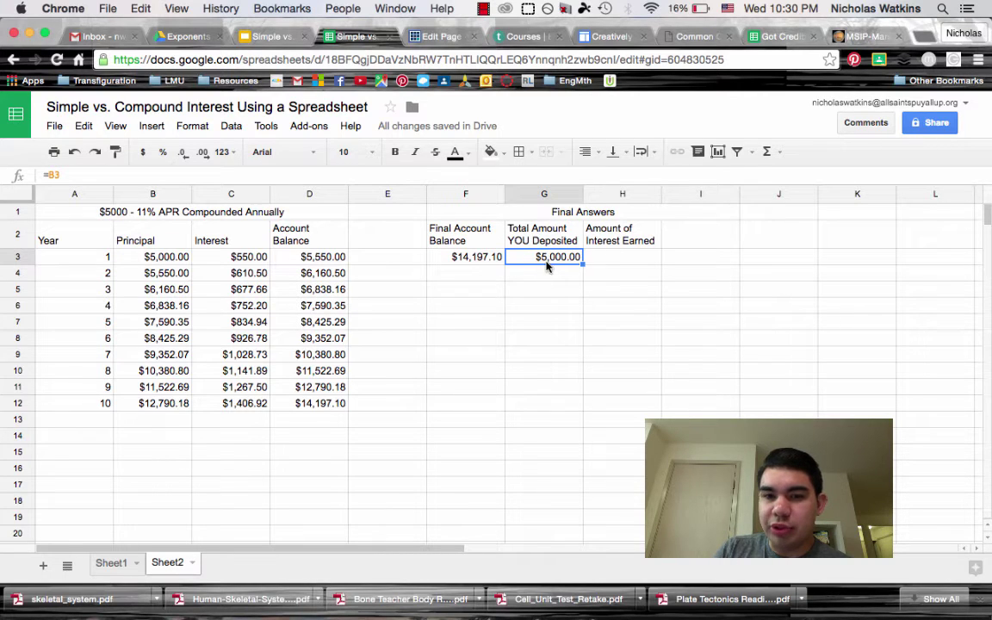
{"action": "left_click", "coordinate": [483, 263]}
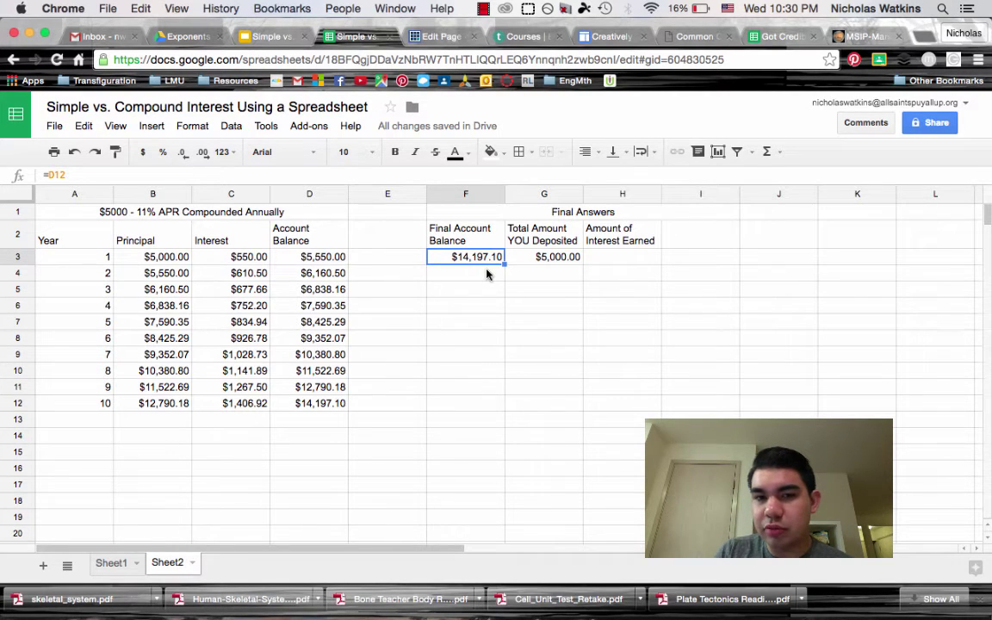
{"action": "left_click", "coordinate": [548, 262]}
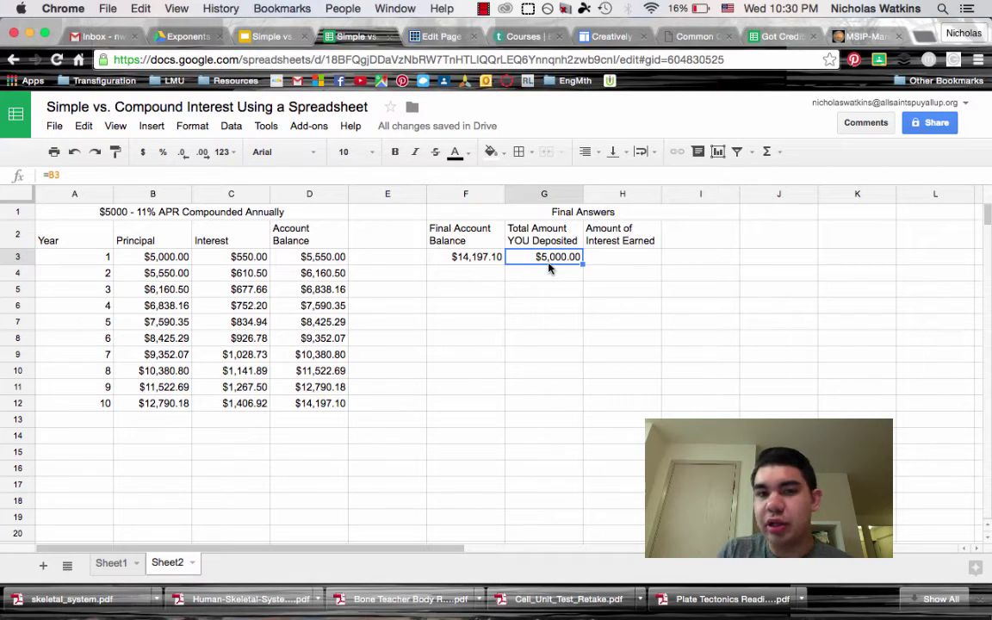
{"action": "left_click", "coordinate": [471, 267]}
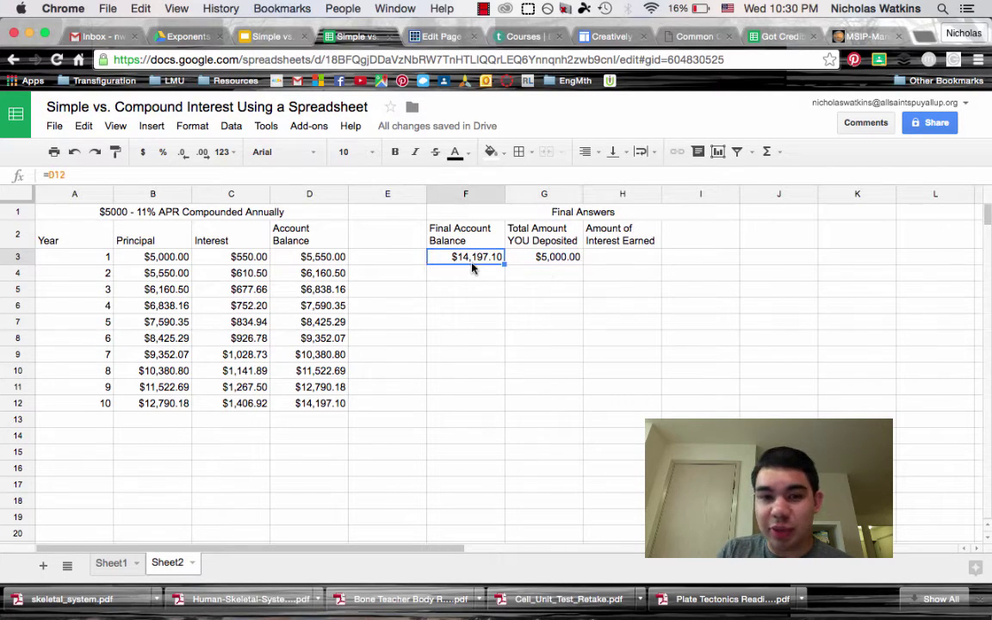
{"action": "left_click", "coordinate": [564, 263]}
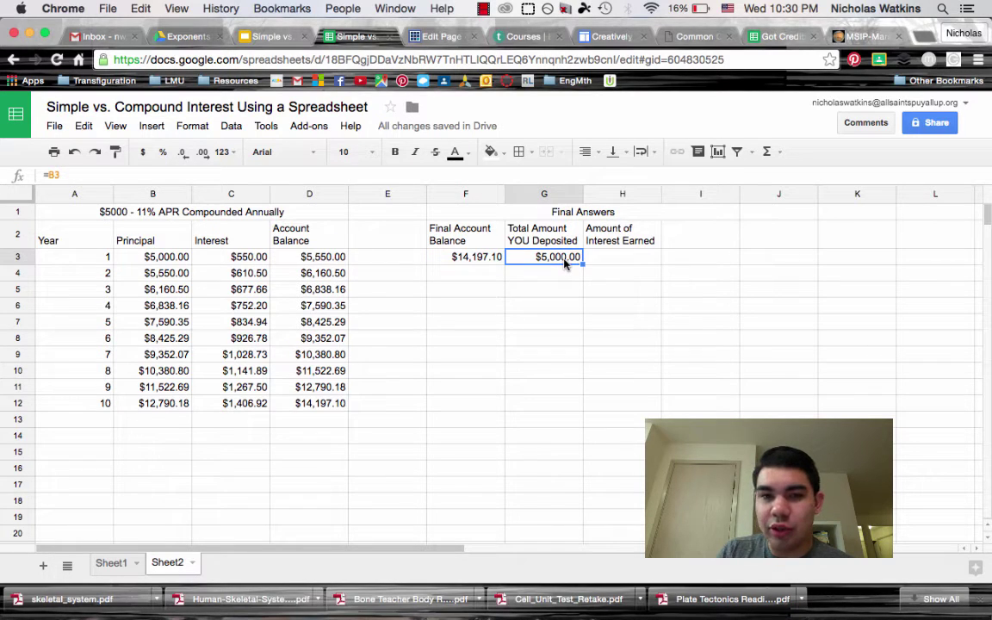
{"action": "left_click", "coordinate": [464, 258]}
{"action": "left_click", "coordinate": [601, 264]}
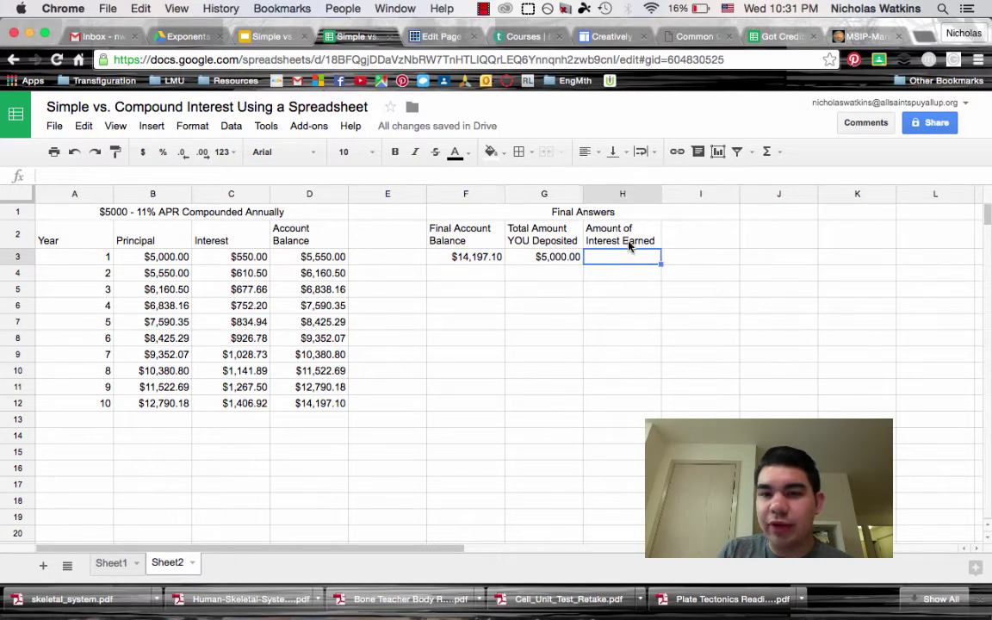
Enter =F3-G3 in H3 so the Amount of Interest Earned is the final balance minus the amount deposited
{"action": "left_click", "coordinate": [491, 259]}
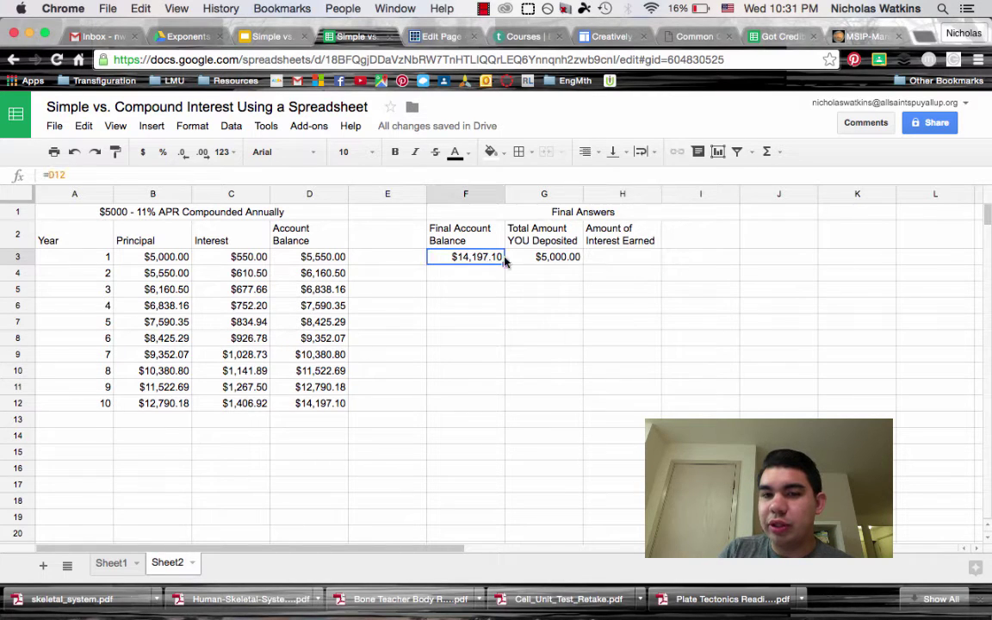
{"action": "left_click", "coordinate": [545, 259]}
{"action": "left_click", "coordinate": [613, 258]}
{"action": "double_click", "coordinate": [612, 257]}
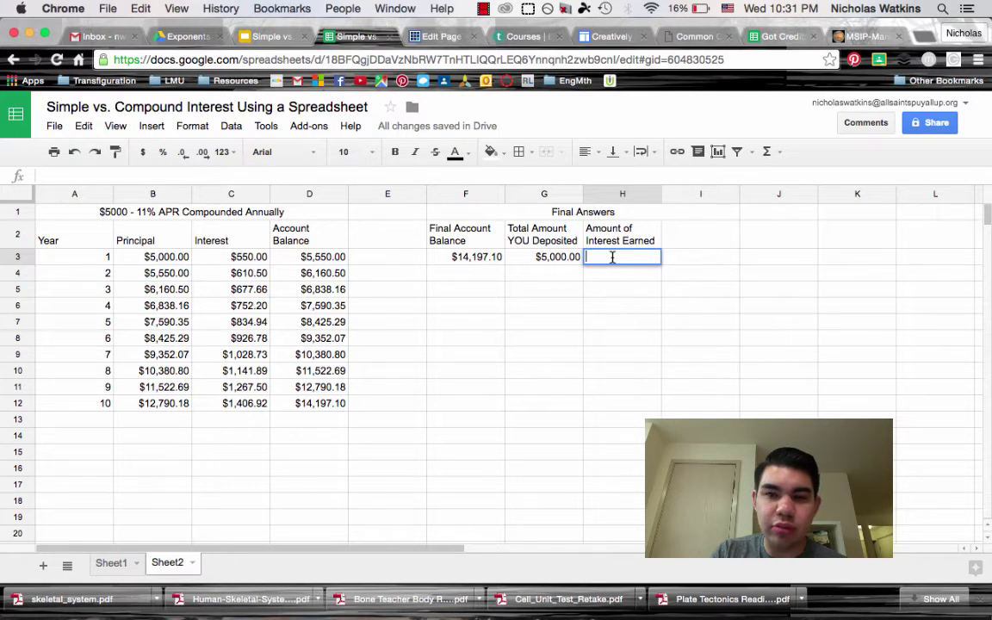
{"action": "type", "text": "="}
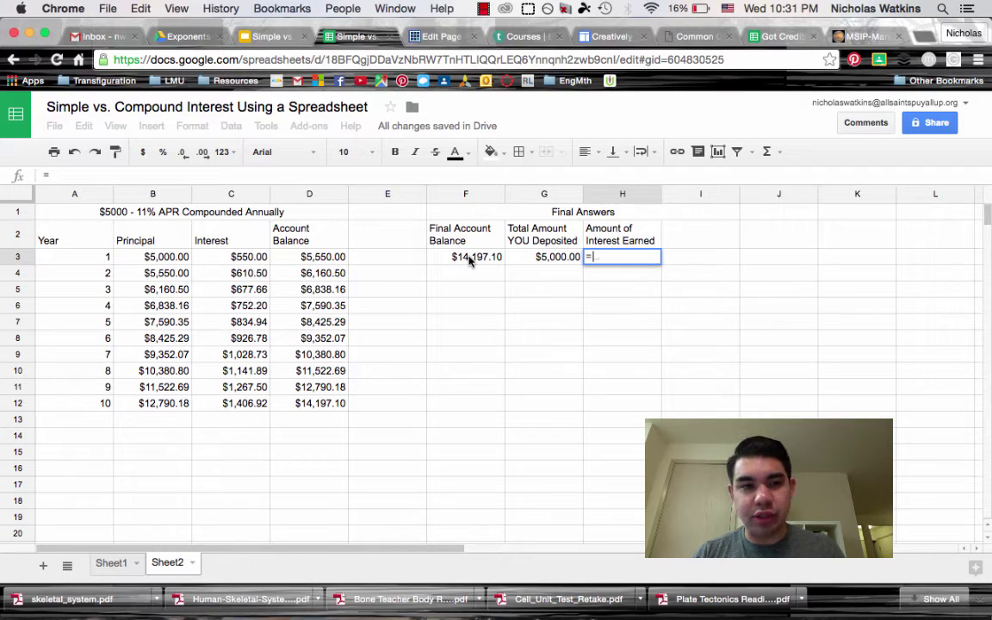
{"action": "type", "text": "F3"}
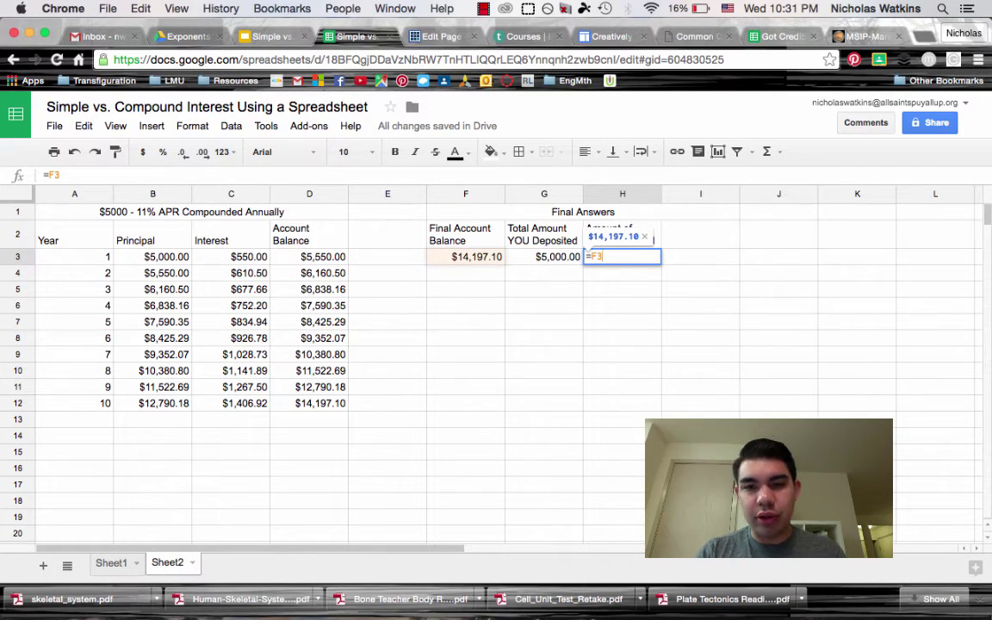
{"action": "type", "text": "-G3"}
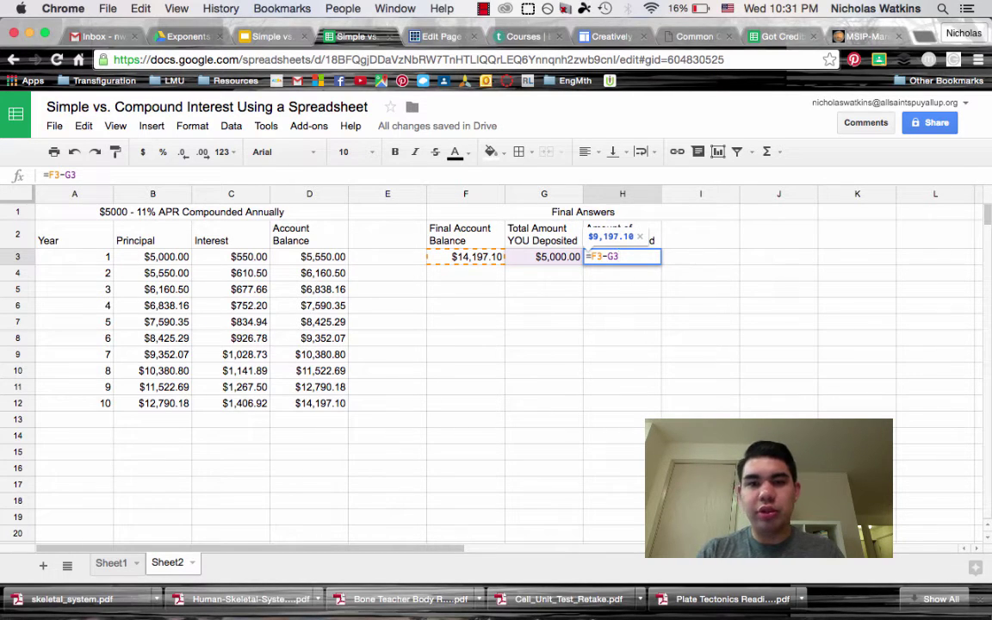
{"action": "key", "text": "Return"}
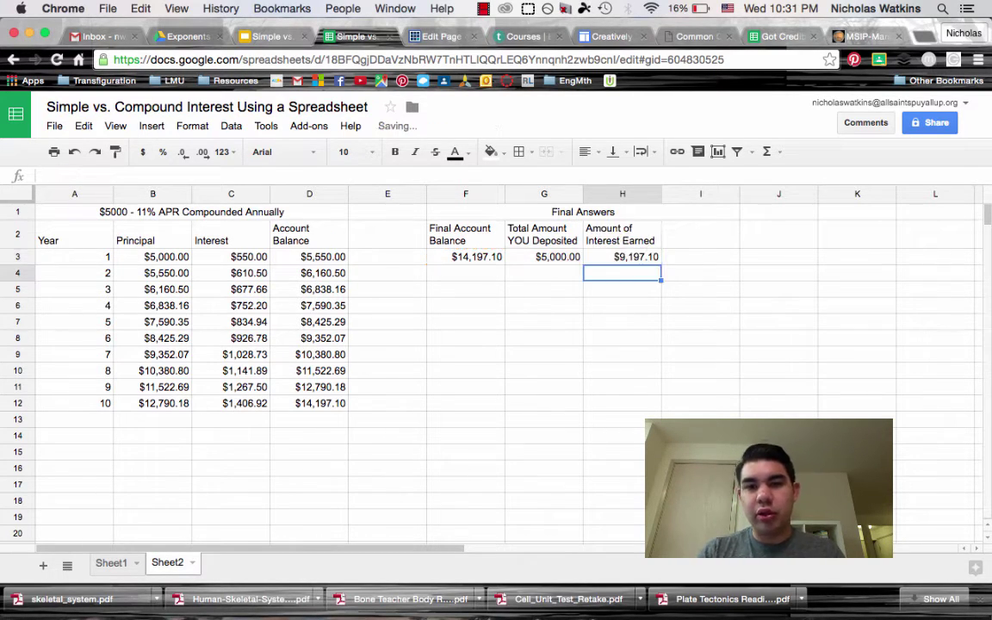
Review the three Final Answers cells, the compounding title and the interest formulas in column C of the annual table
{"action": "left_click", "coordinate": [663, 308]}
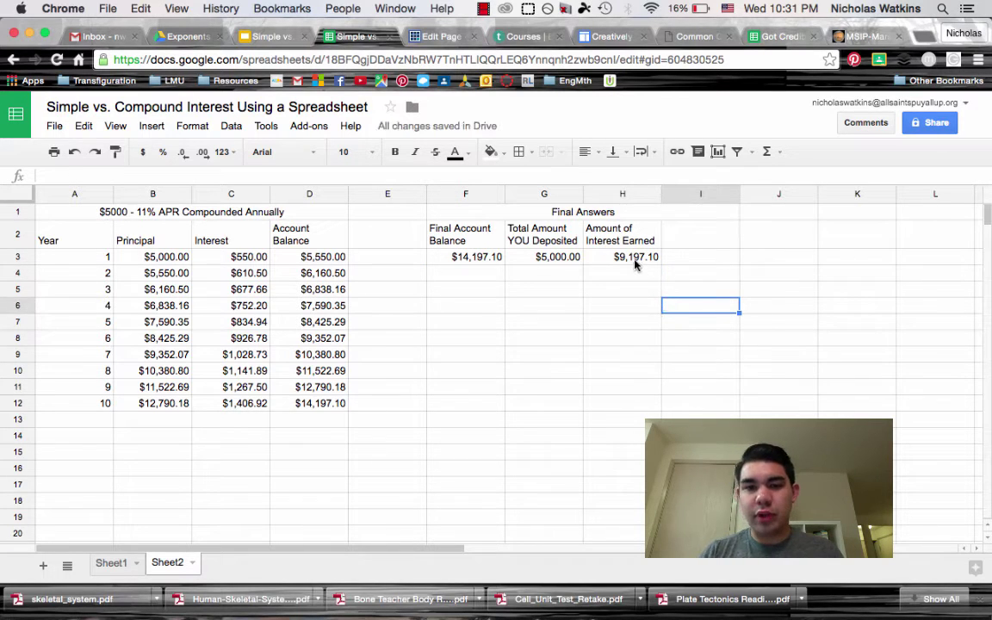
{"action": "left_click", "coordinate": [635, 262]}
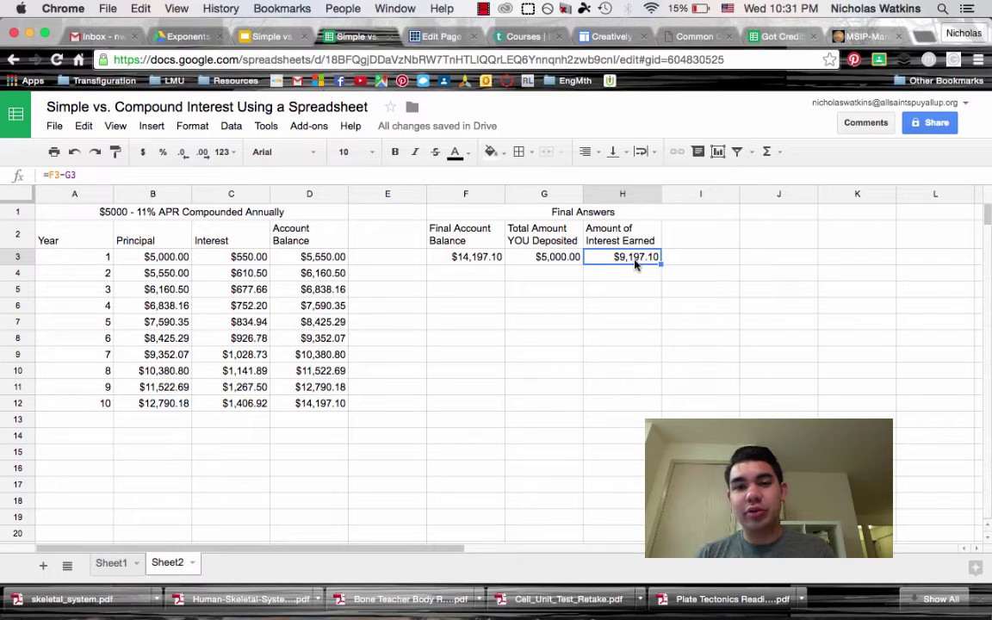
{"action": "left_click", "coordinate": [483, 262]}
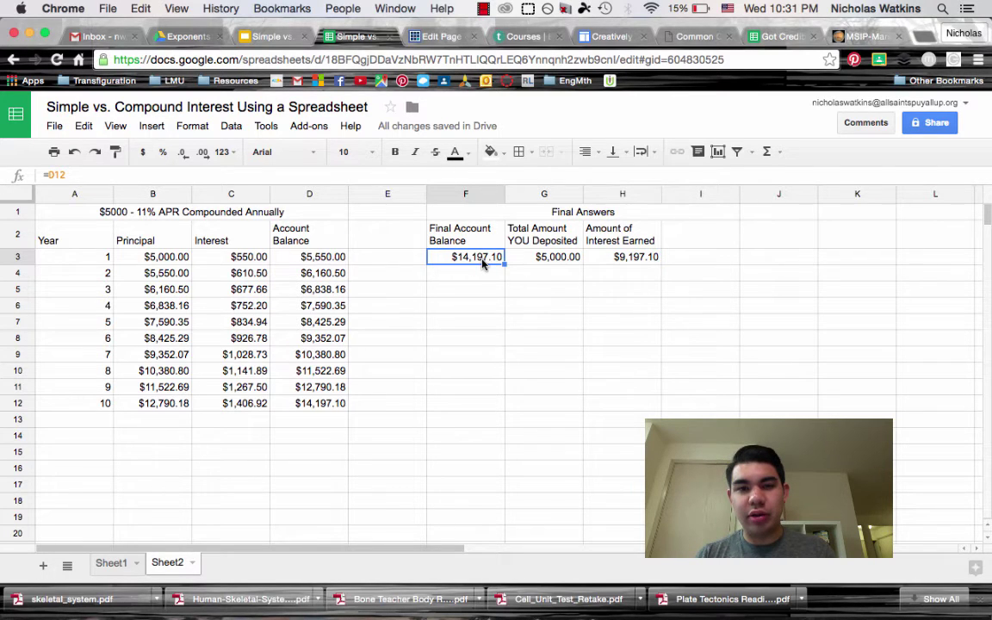
{"action": "left_click", "coordinate": [638, 259]}
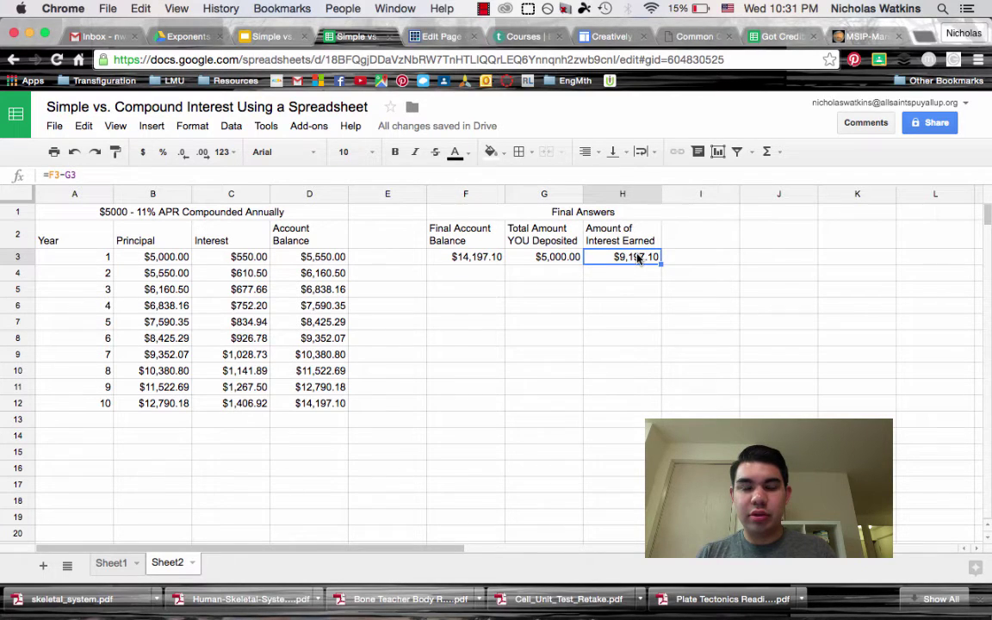
{"action": "left_click", "coordinate": [551, 261]}
{"action": "left_click", "coordinate": [630, 265]}
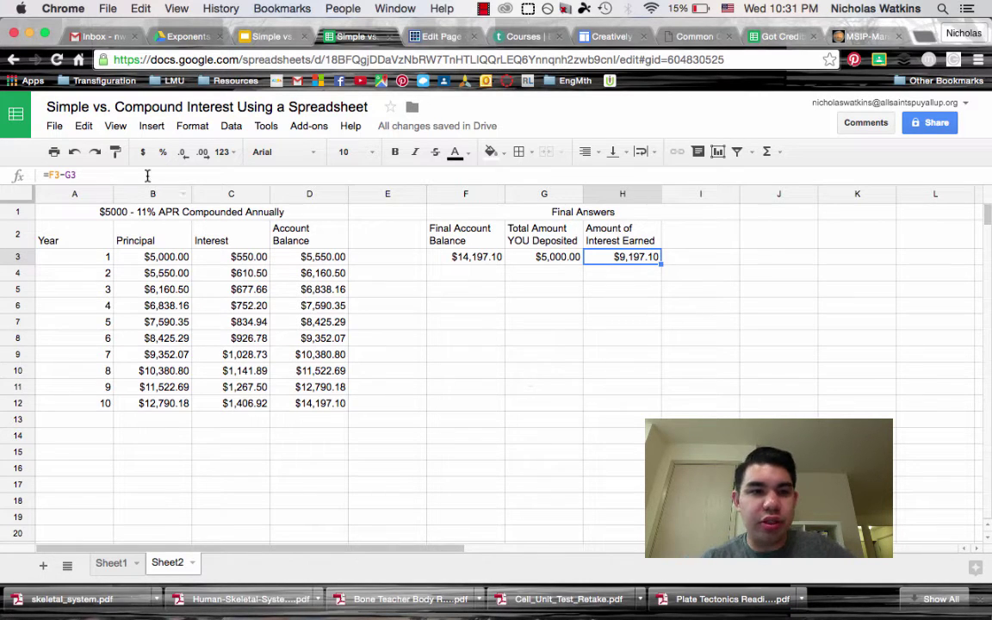
{"action": "left_click", "coordinate": [135, 239]}
{"action": "left_click", "coordinate": [92, 235]}
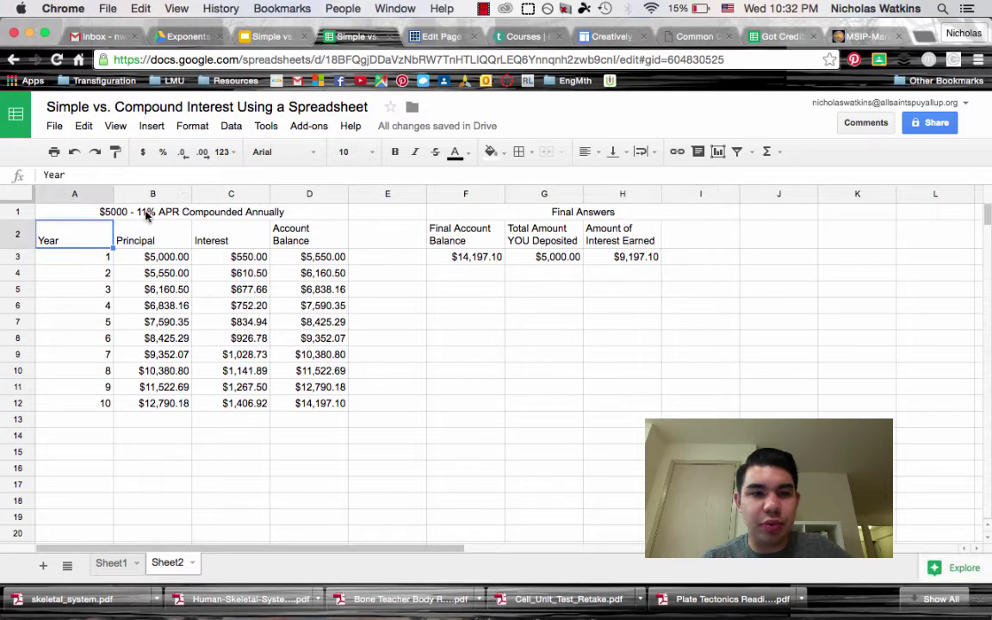
{"action": "left_click", "coordinate": [138, 211]}
{"action": "left_click", "coordinate": [230, 259]}
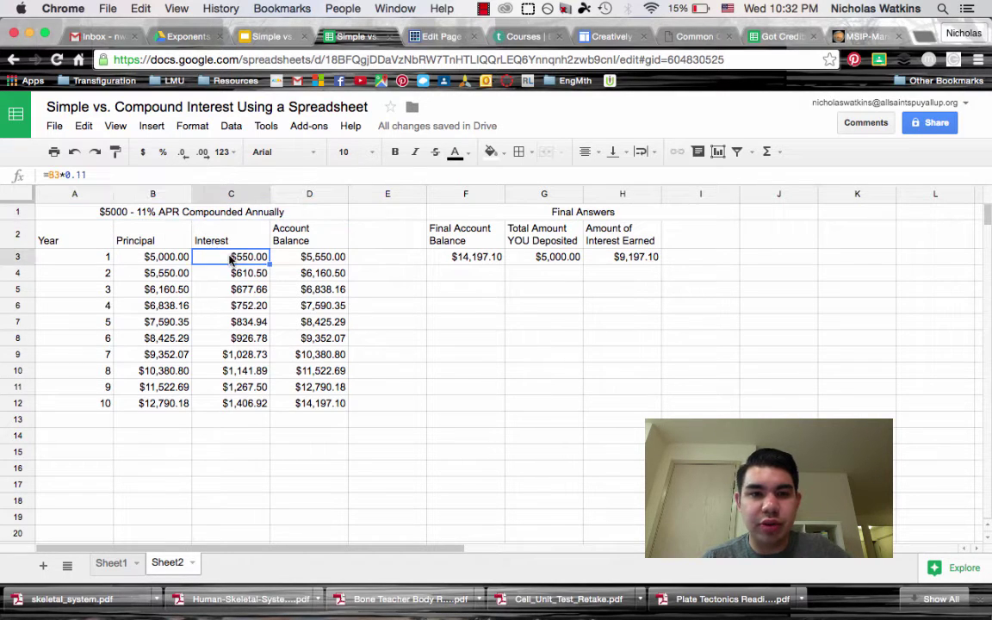
{"action": "left_click", "coordinate": [231, 289]}
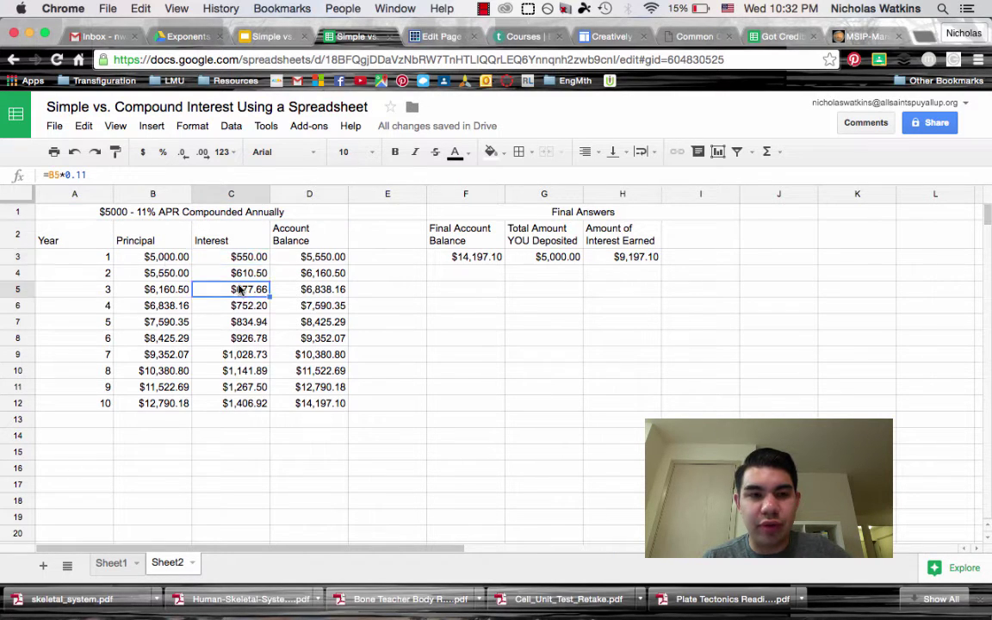
{"action": "left_click", "coordinate": [351, 430]}
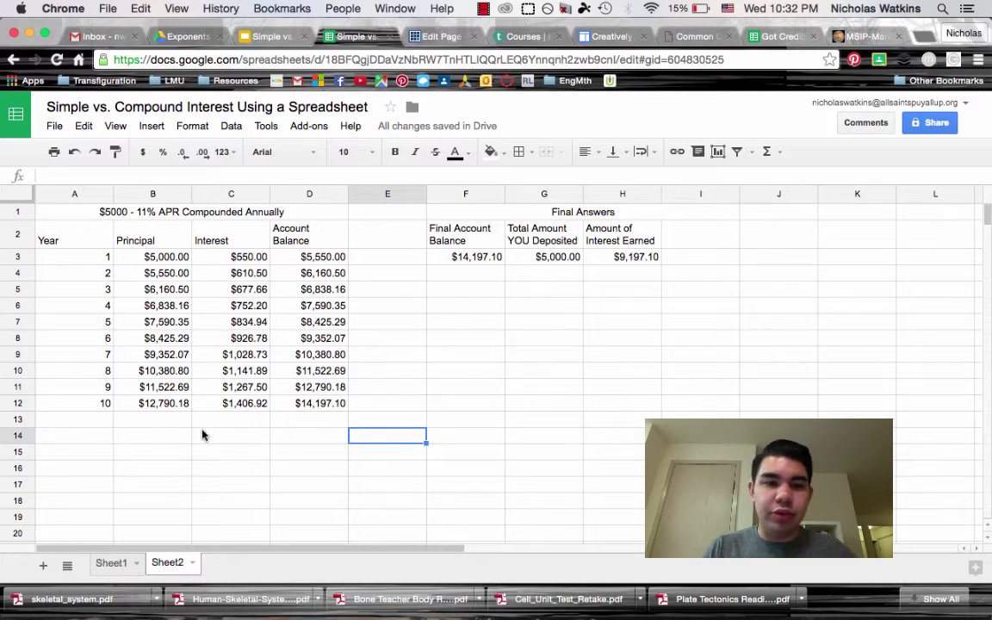
Copy the title and header rows A1:I2 and paste them at A14 to start a second table
{"action": "left_click", "coordinate": [103, 439]}
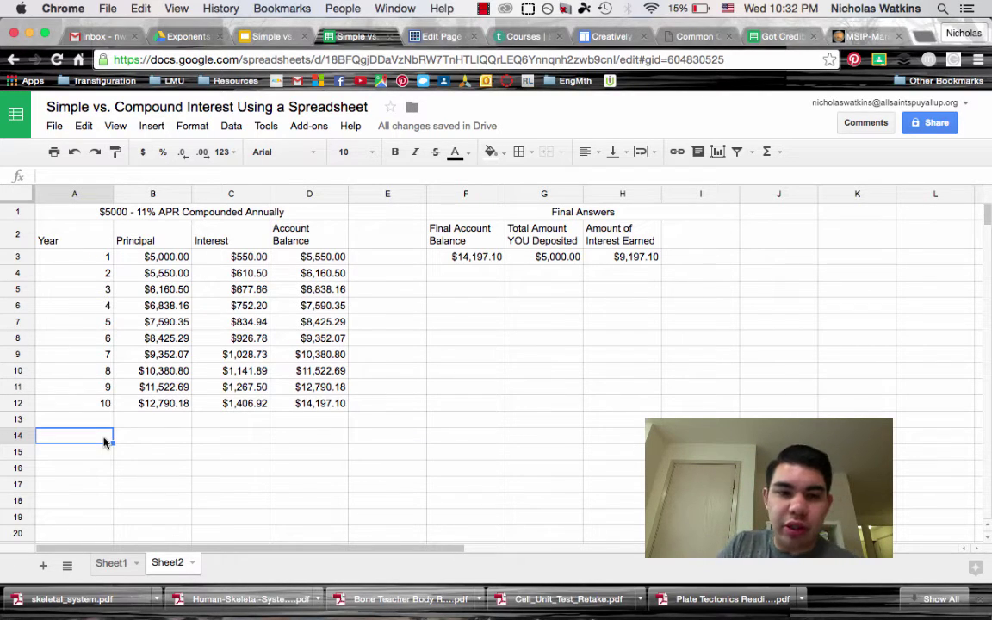
{"action": "left_click", "coordinate": [74, 214]}
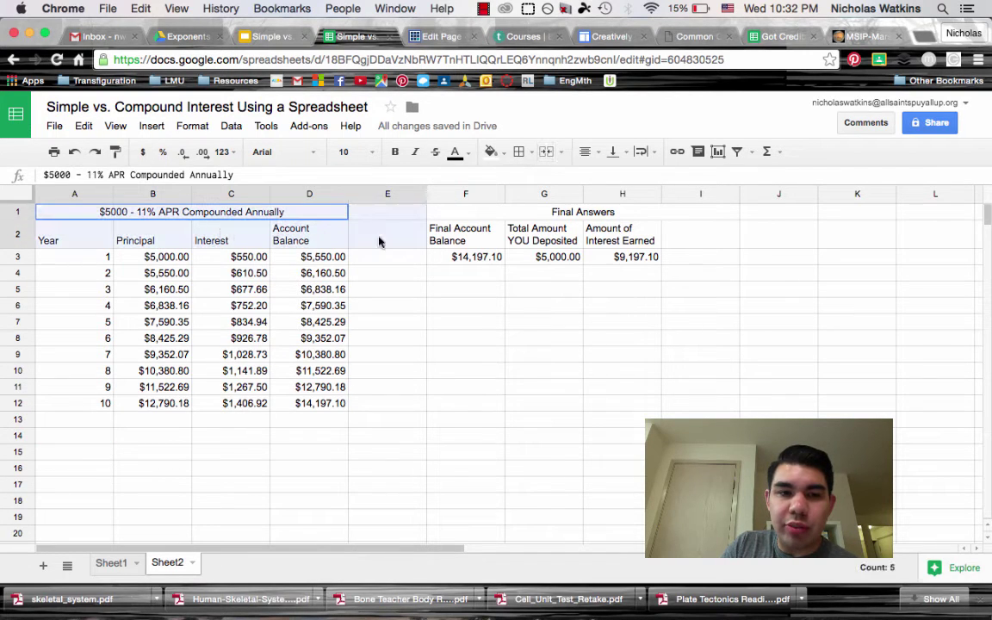
{"action": "left_click_drag", "start_coordinate": [379, 241], "coordinate": [598, 233]}
{"action": "key", "text": "ctrl+c"}
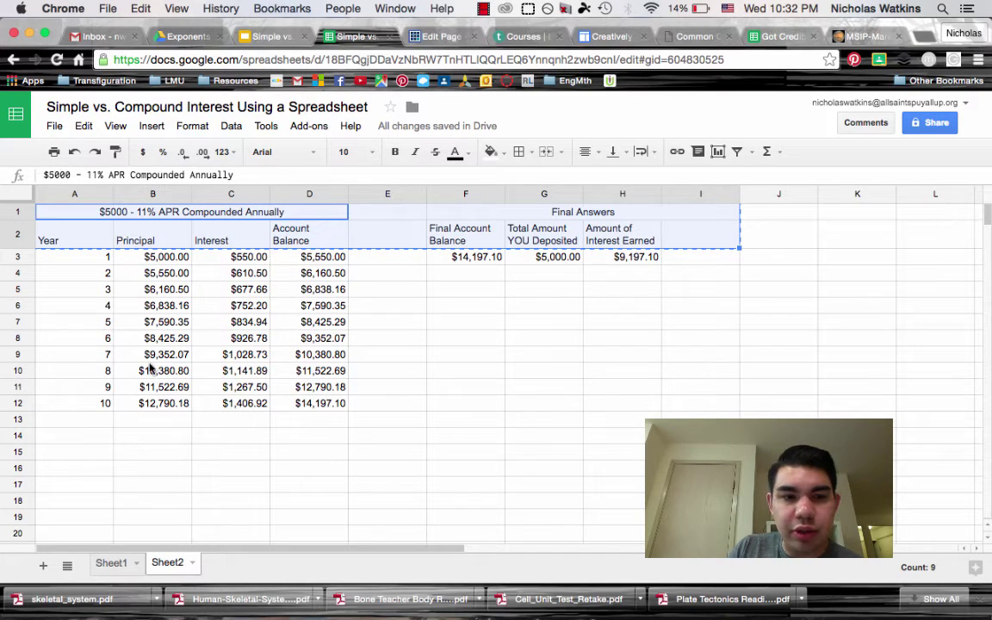
{"action": "left_click", "coordinate": [69, 436]}
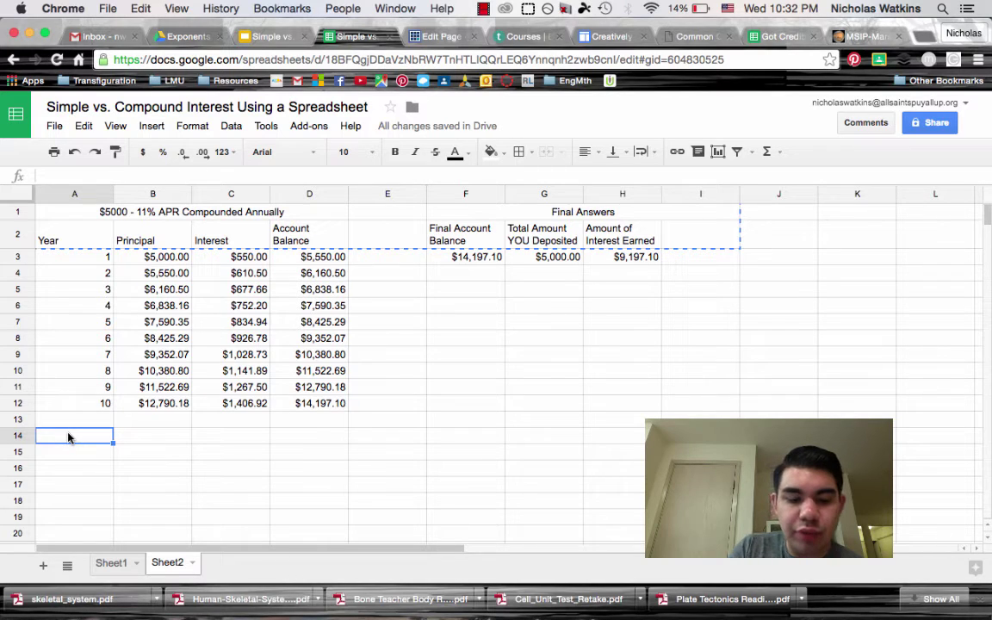
{"action": "key", "text": "ctrl+v"}
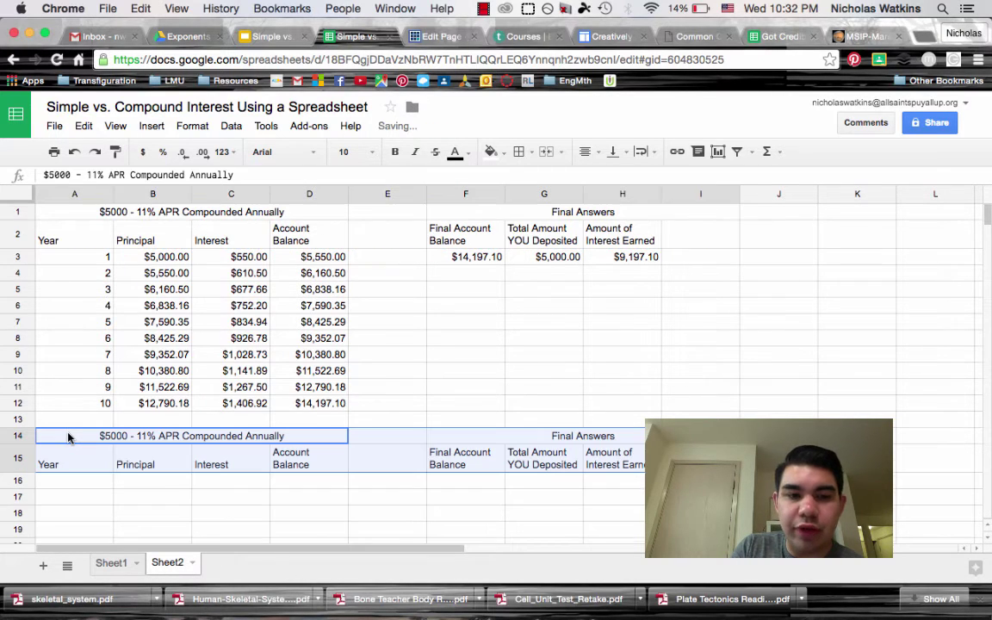
{"action": "left_click", "coordinate": [150, 499]}
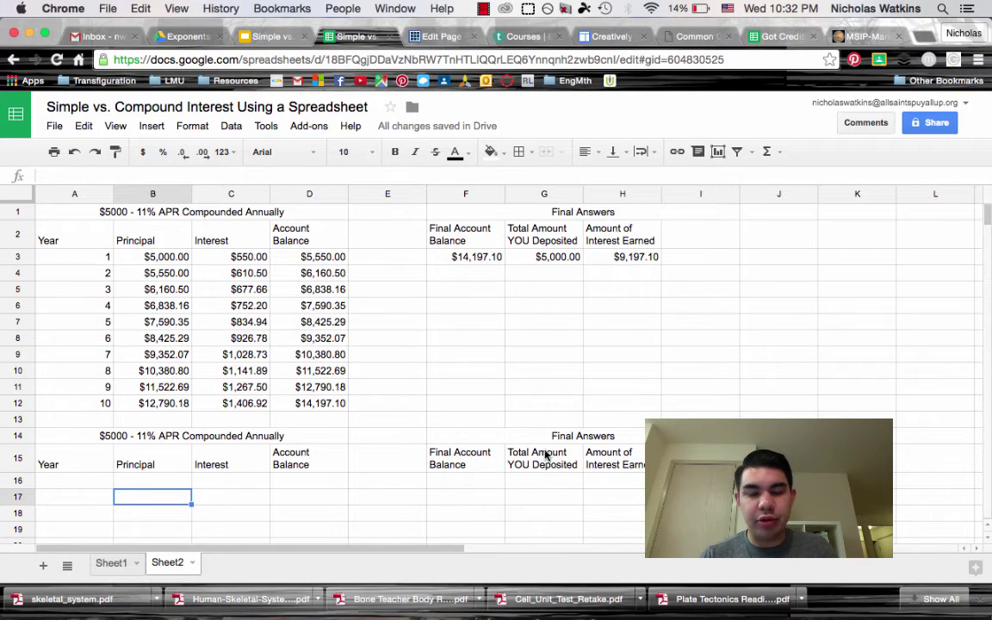
Number the years 1 to 10 in A16:A25 by entering 1, 2 and 3 and extending the series
{"action": "left_click", "coordinate": [79, 484]}
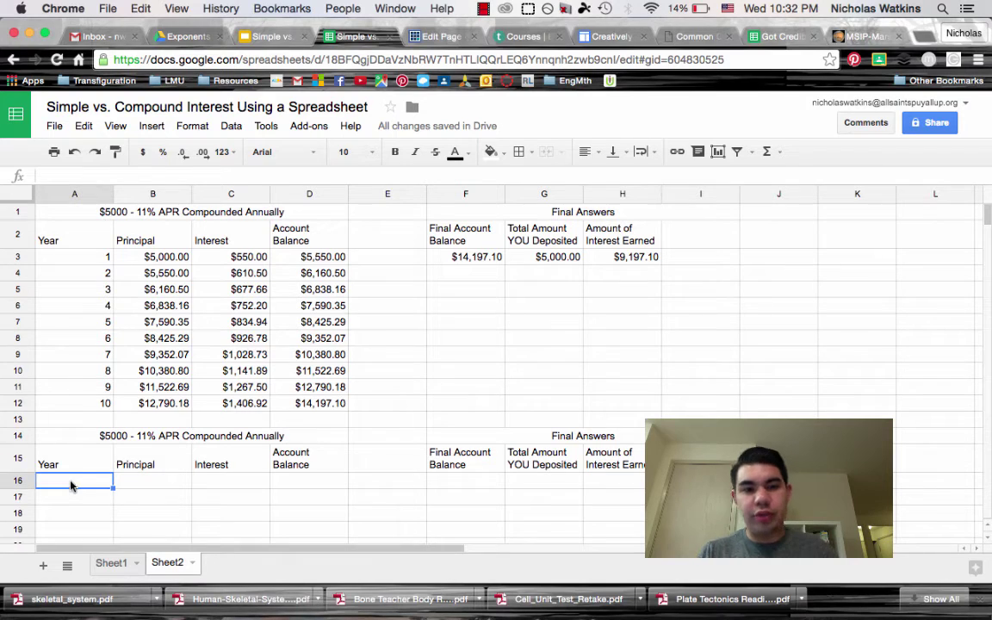
{"action": "type", "text": "1"}
{"action": "key", "text": "Return"}
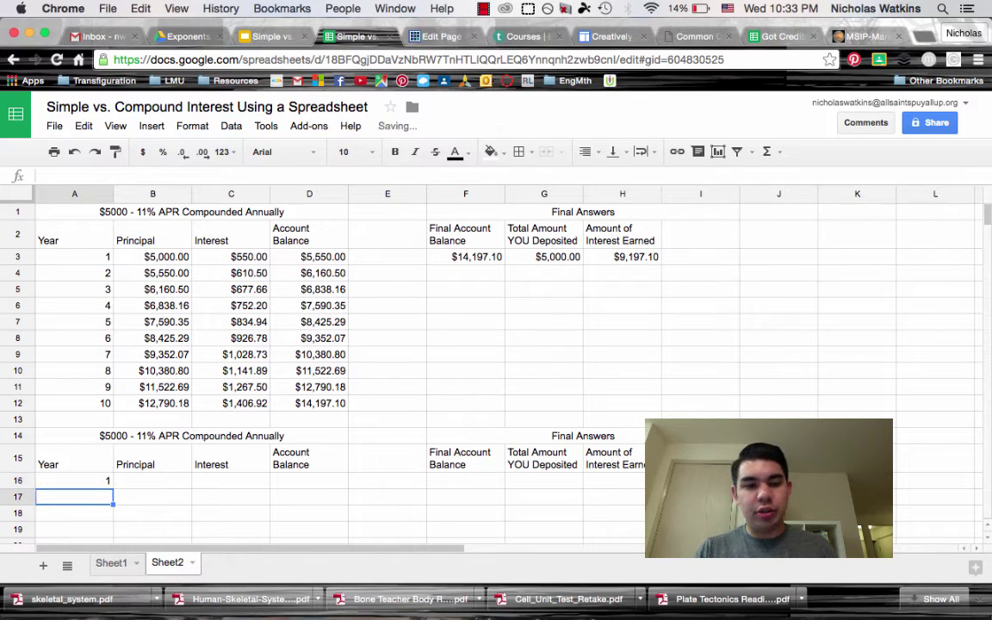
{"action": "type", "text": "2"}
{"action": "key", "text": "Return"}
{"action": "type", "text": "3"}
{"action": "scroll", "coordinate": [236, 508], "scroll_direction": "down", "scroll_amount": 3}
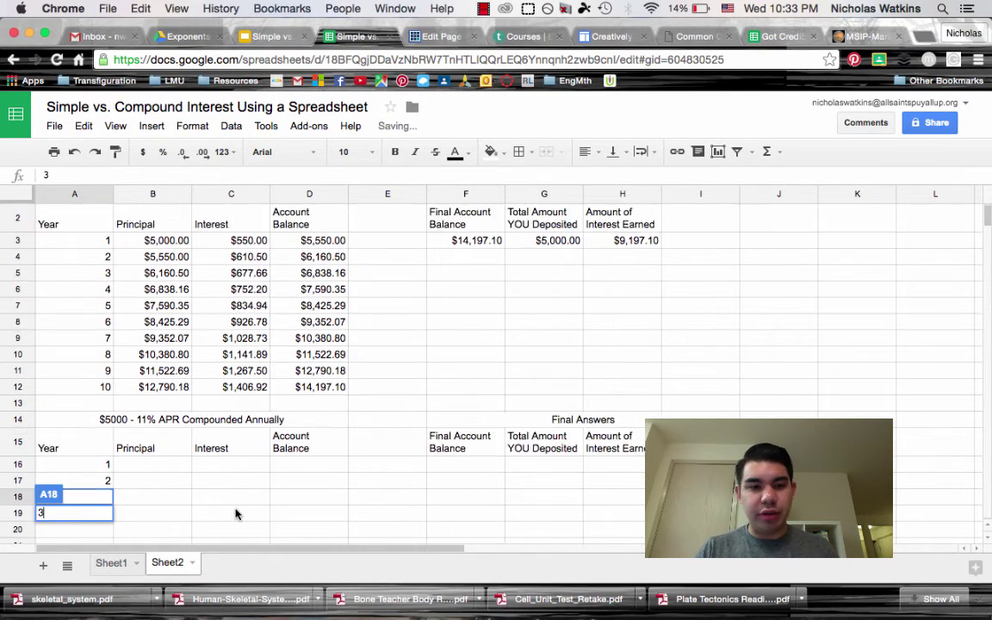
{"action": "left_click", "coordinate": [235, 509]}
{"action": "scroll", "coordinate": [162, 372], "scroll_direction": "down", "scroll_amount": 3}
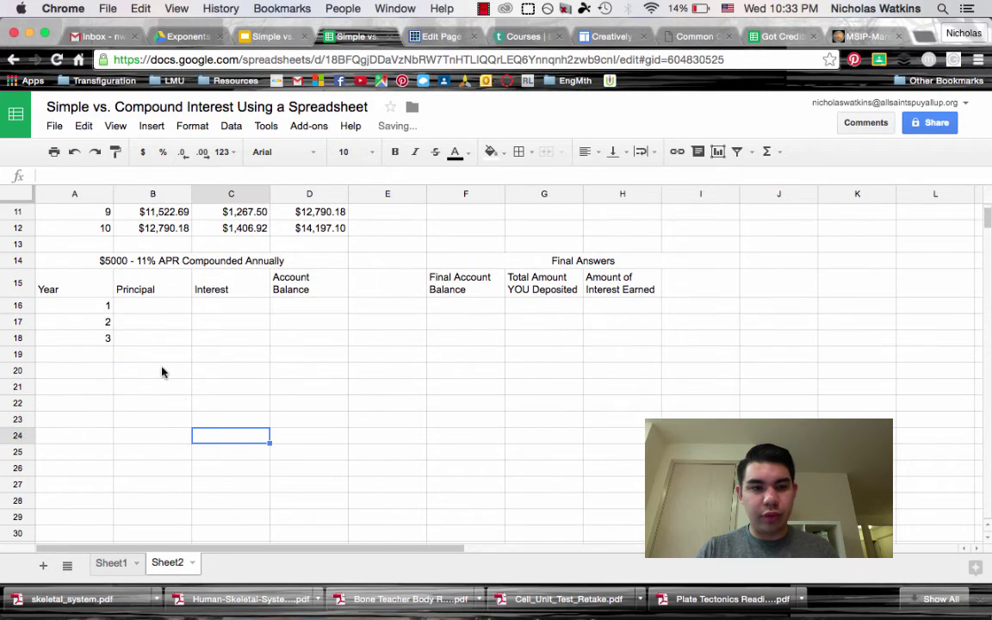
{"action": "left_click", "coordinate": [93, 306]}
{"action": "left_click_drag", "start_coordinate": [93, 305], "coordinate": [89, 454]}
Enter 5000 in B16 as the year 1 principal of the second table
{"action": "left_click", "coordinate": [158, 309]}
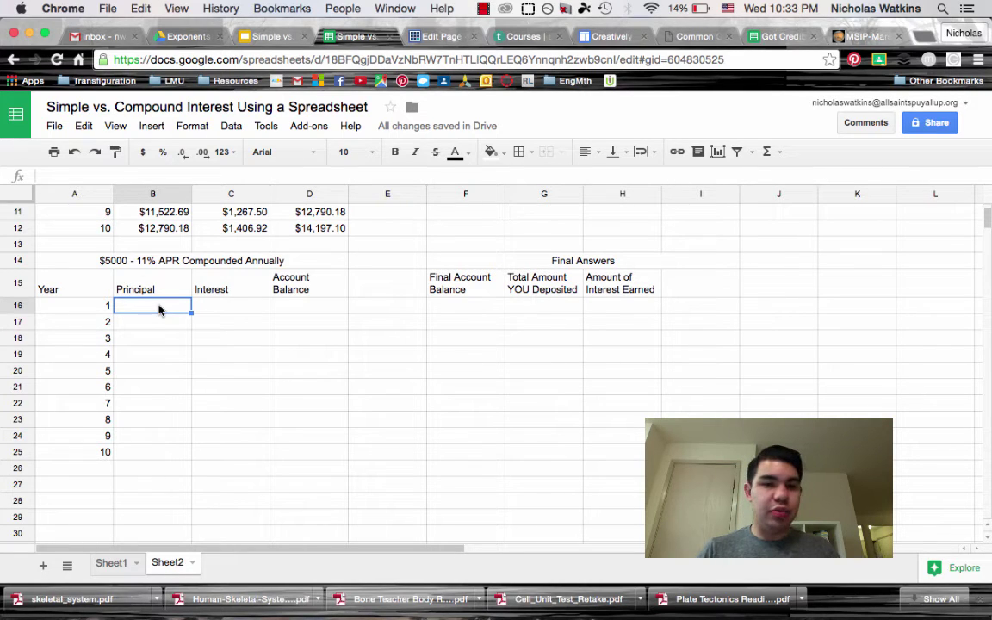
{"action": "type", "text": "5000"}
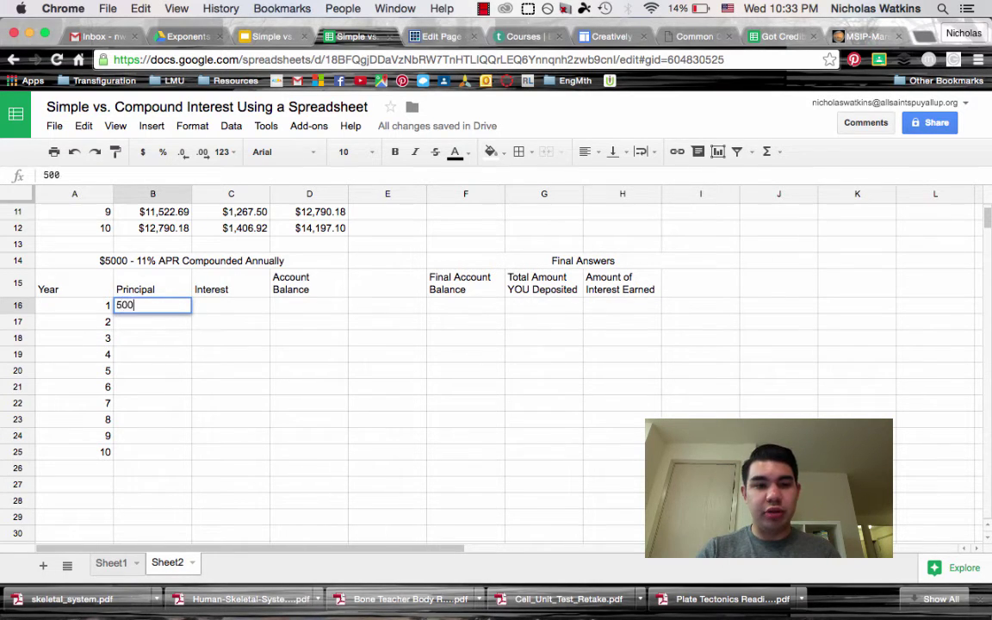
{"action": "left_click", "coordinate": [252, 356]}
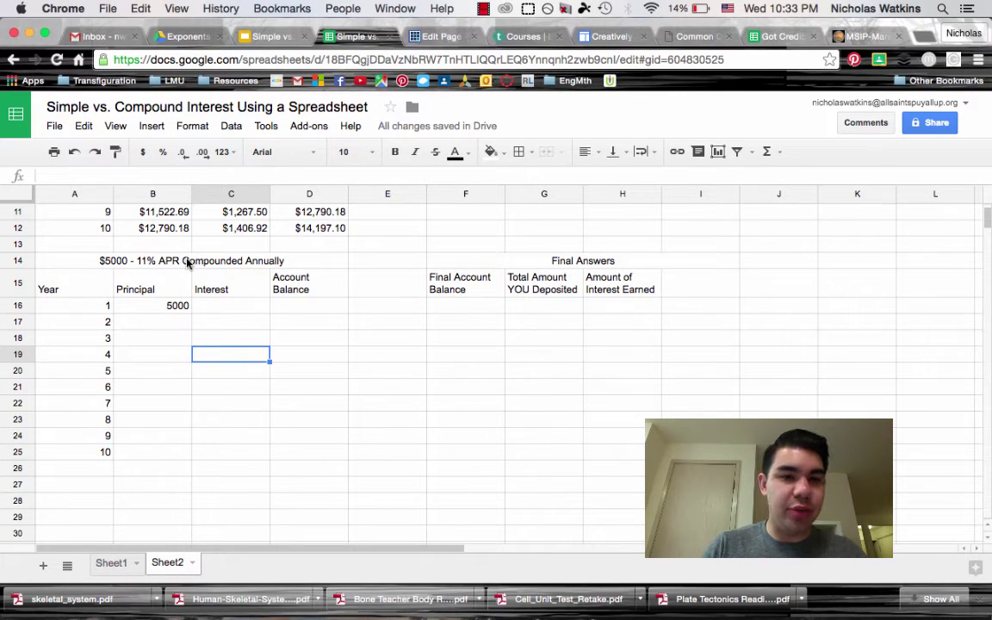
Change the second table's title in row 14 to "$5000 - 11% APR Compounded Semiannually"
{"action": "left_click", "coordinate": [248, 259]}
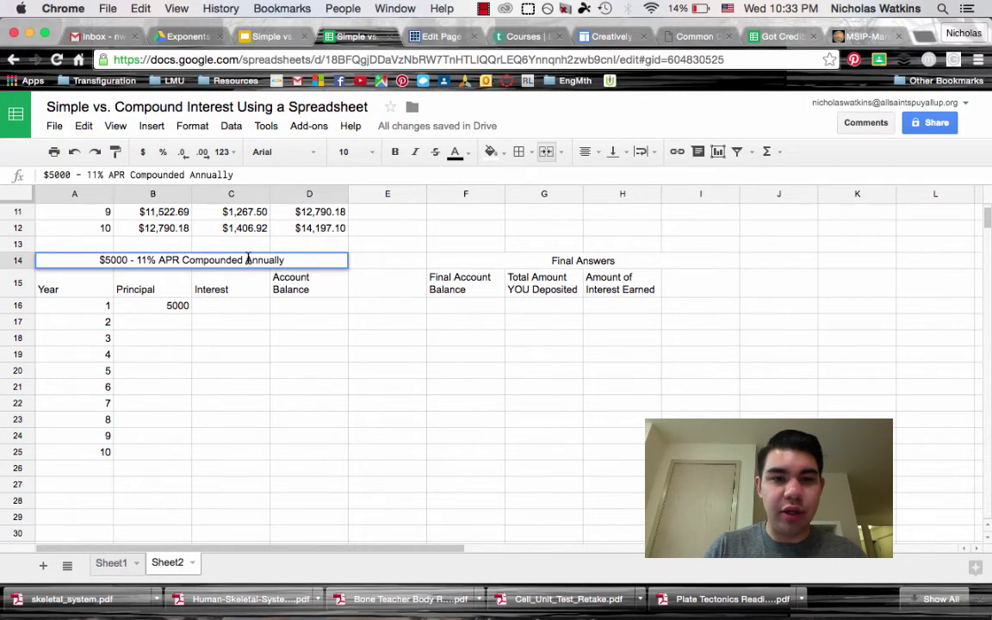
{"action": "double_click", "coordinate": [248, 259]}
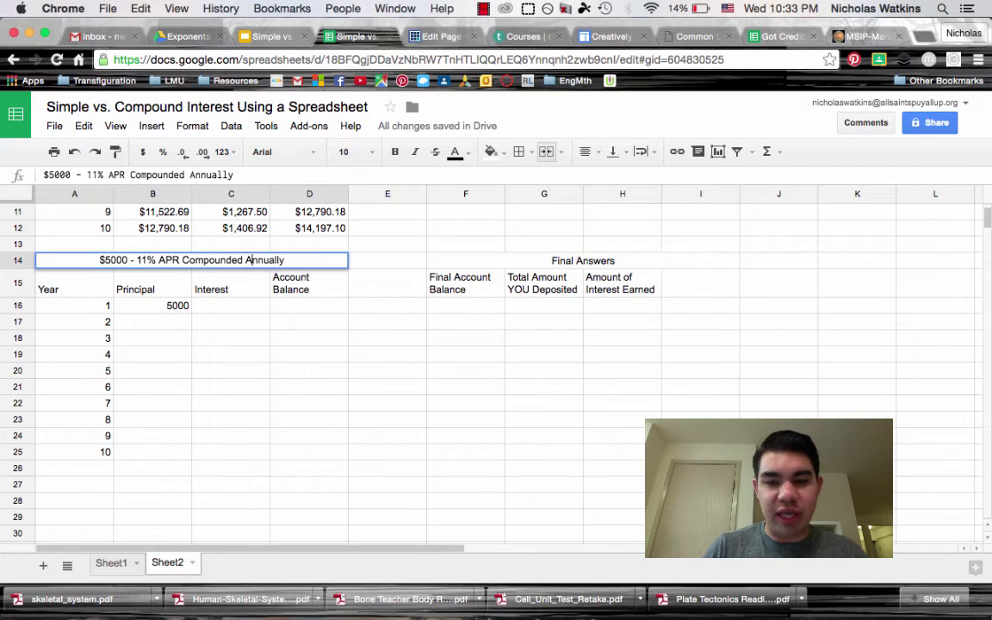
{"action": "key", "text": "BackSpace"}
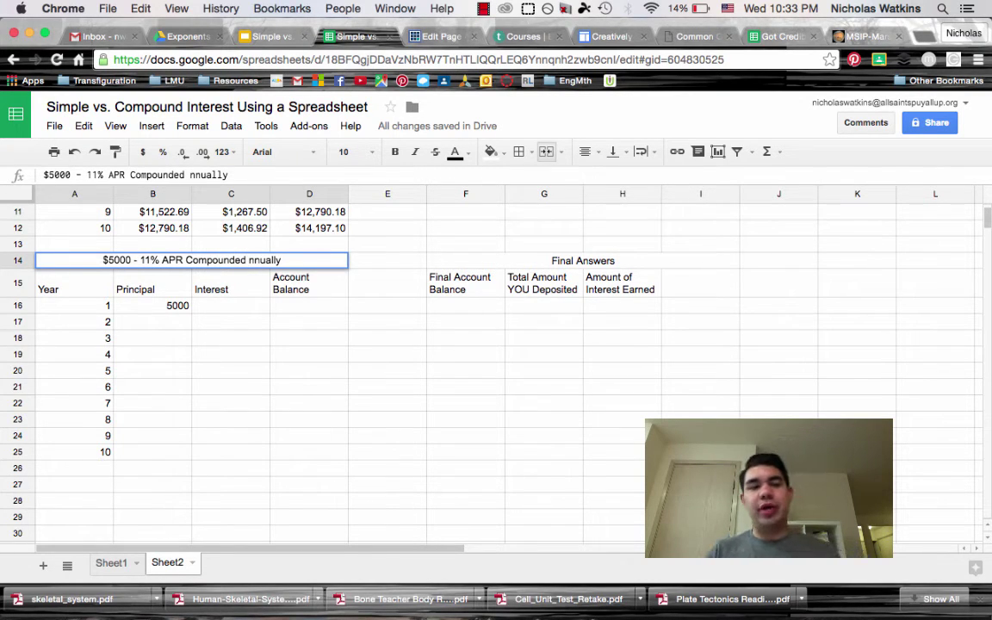
{"action": "type", "text": "Semia"}
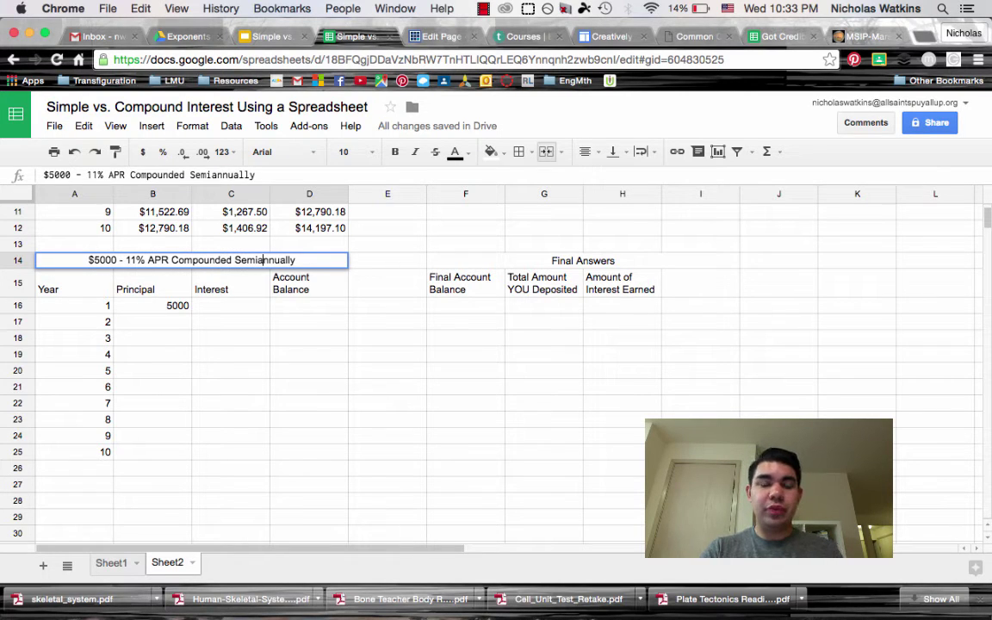
{"action": "left_click", "coordinate": [372, 420]}
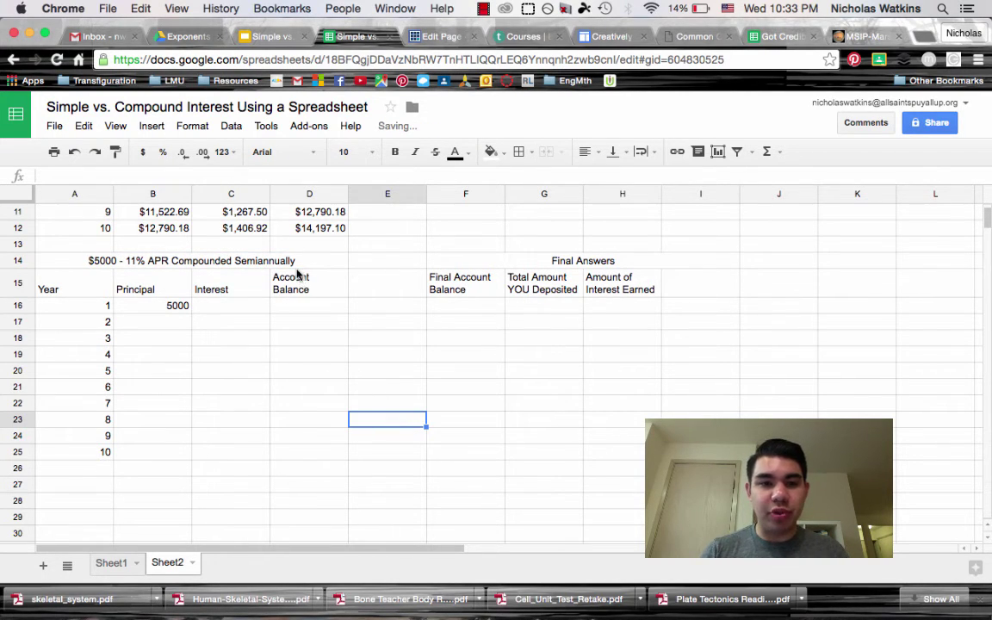
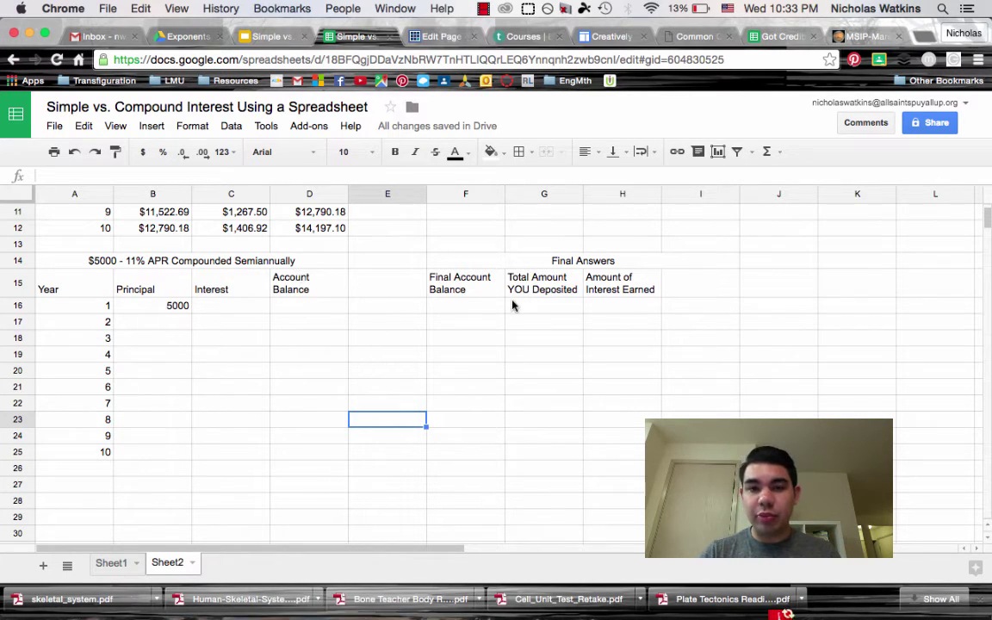
{"action": "left_click", "coordinate": [224, 308]}
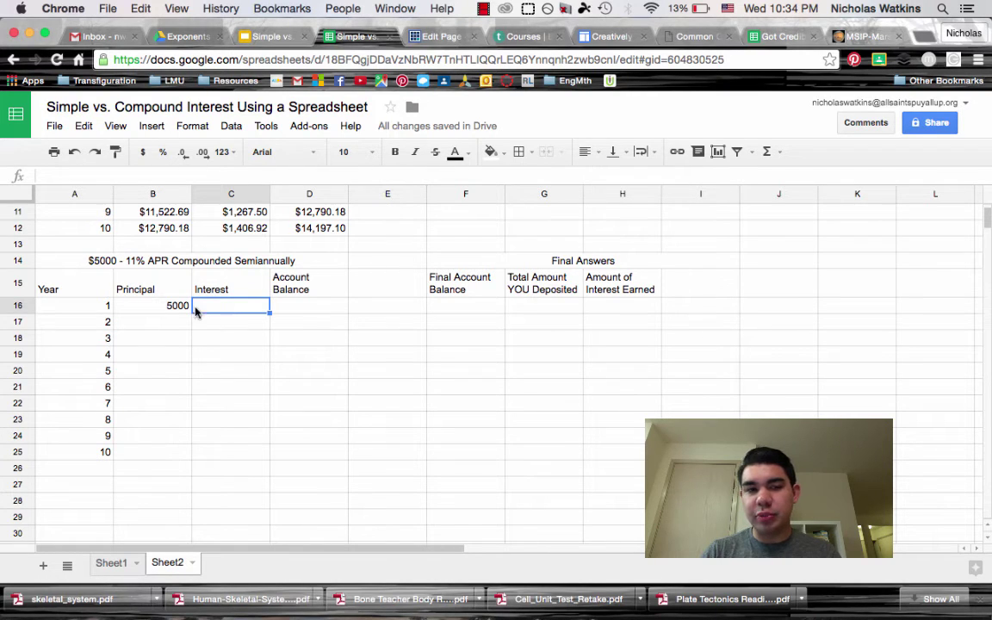
{"action": "left_click", "coordinate": [182, 307]}
{"action": "left_click", "coordinate": [219, 312]}
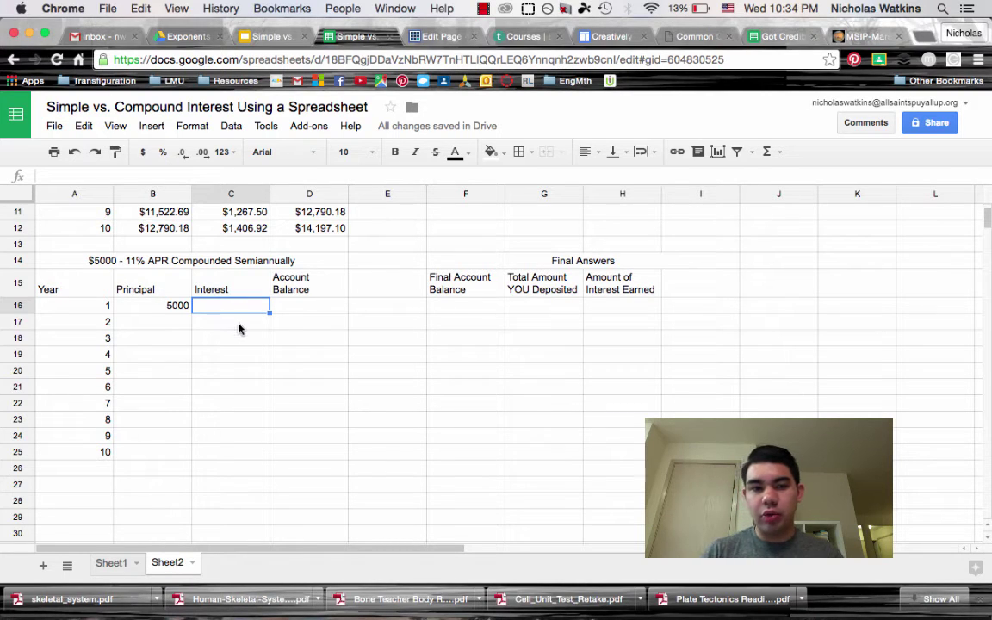
{"action": "left_click", "coordinate": [239, 325]}
{"action": "left_click", "coordinate": [246, 305]}
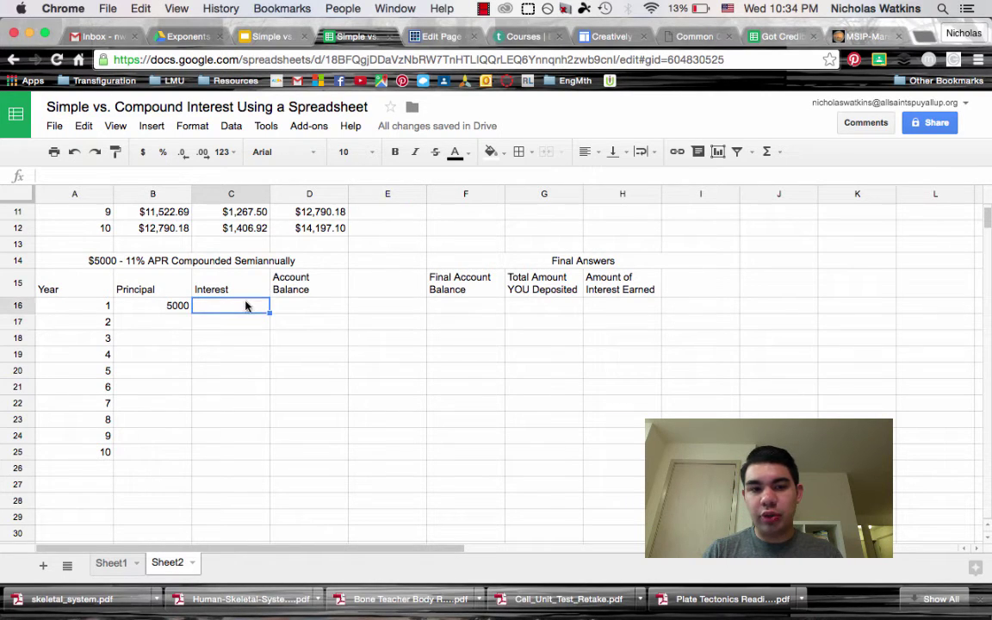
Enter the semiannual compounding formula =B16*(1+.11/2)^(2*1) in D16 as the year 1 account balance of the second table
{"action": "left_click", "coordinate": [305, 308]}
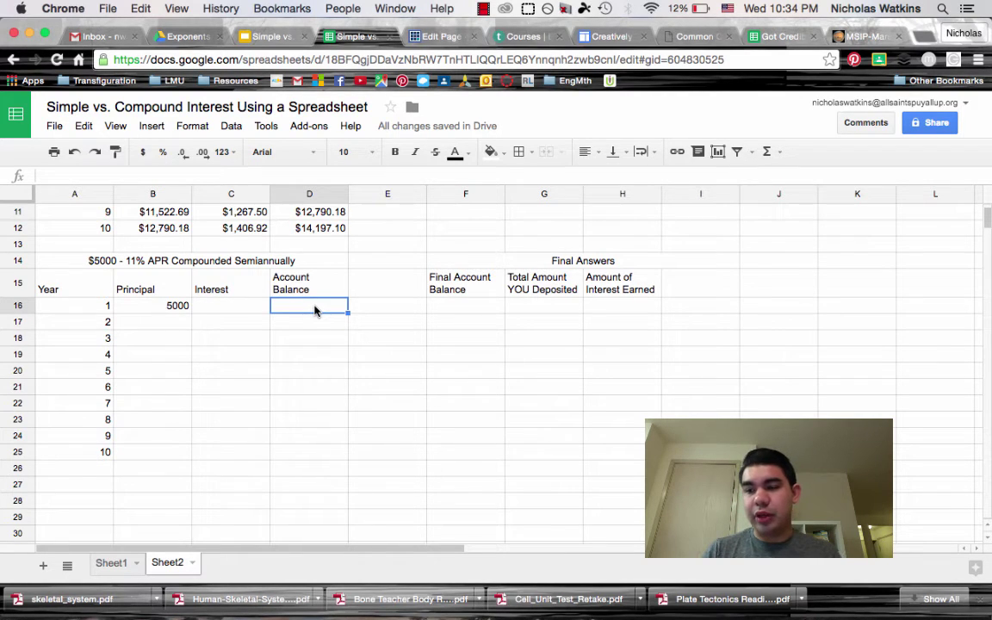
{"action": "type", "text": "="}
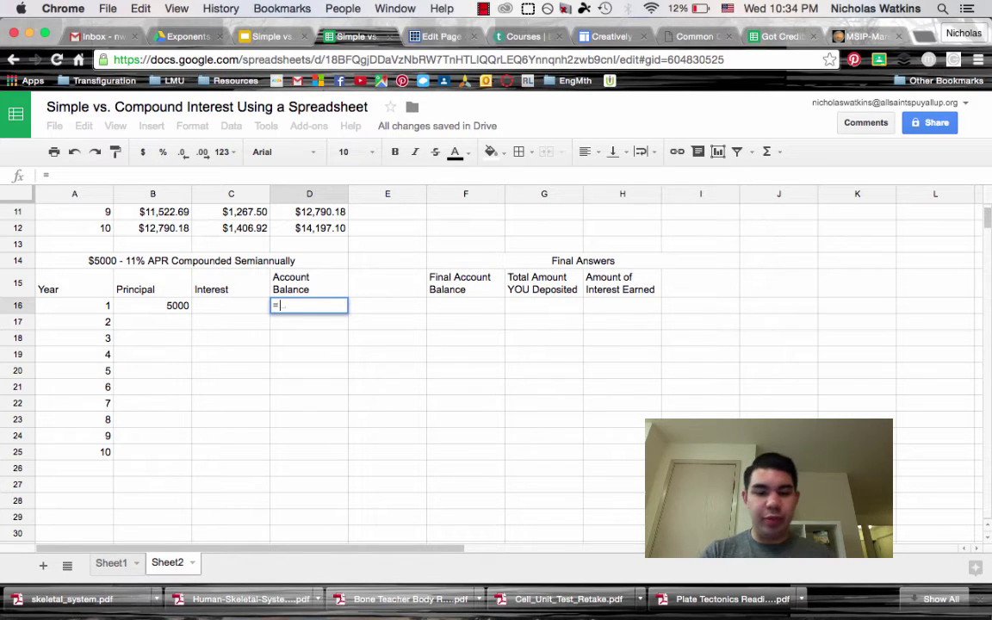
{"action": "type", "text": "B16"}
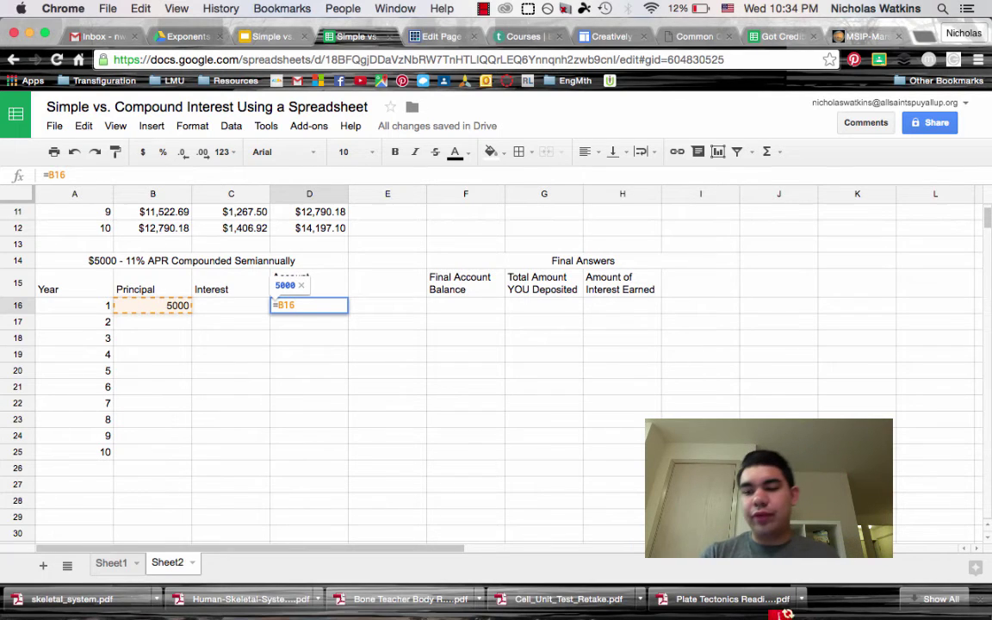
{"action": "type", "text": "*"}
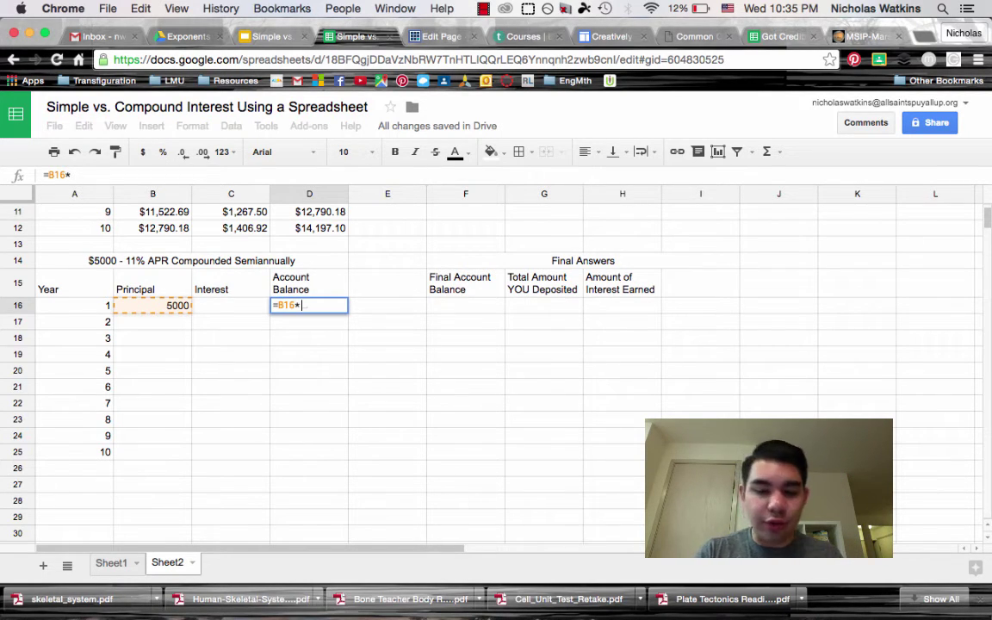
{"action": "type", "text": "("}
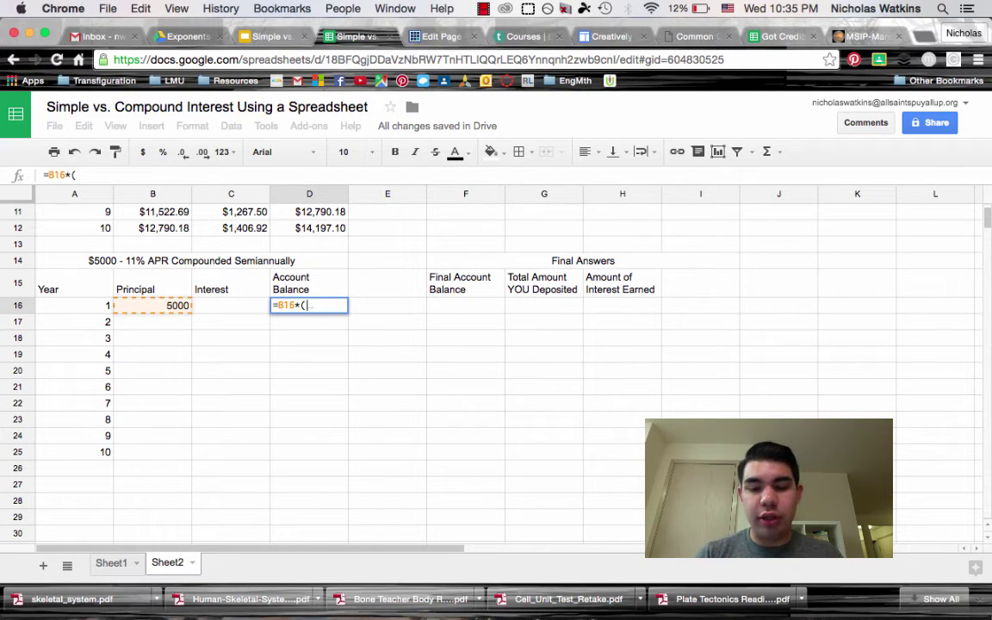
{"action": "type", "text": "1+"}
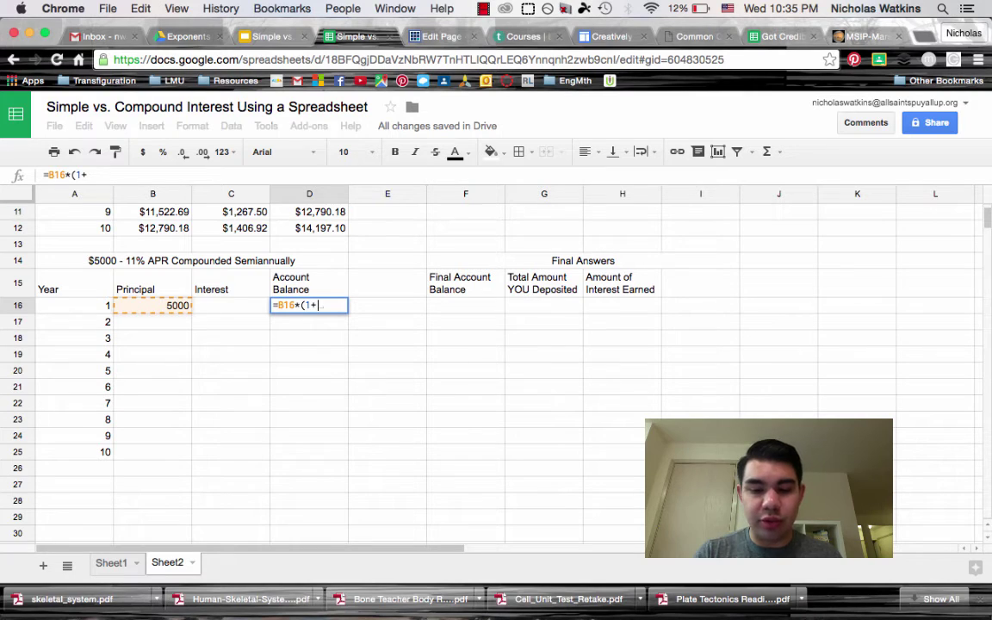
{"action": "type", "text": ".11"}
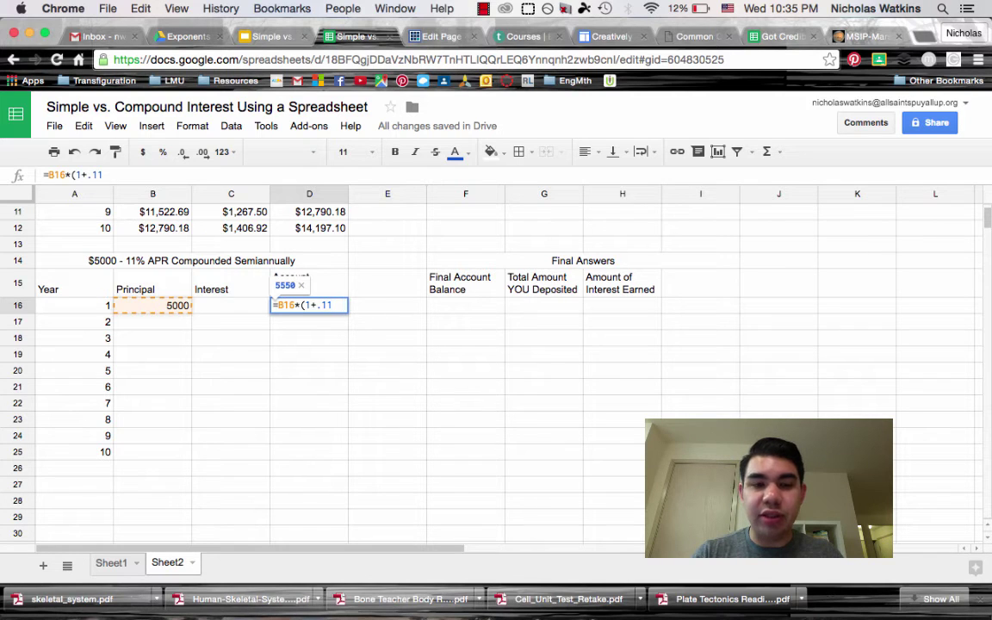
{"action": "type", "text": "/2"}
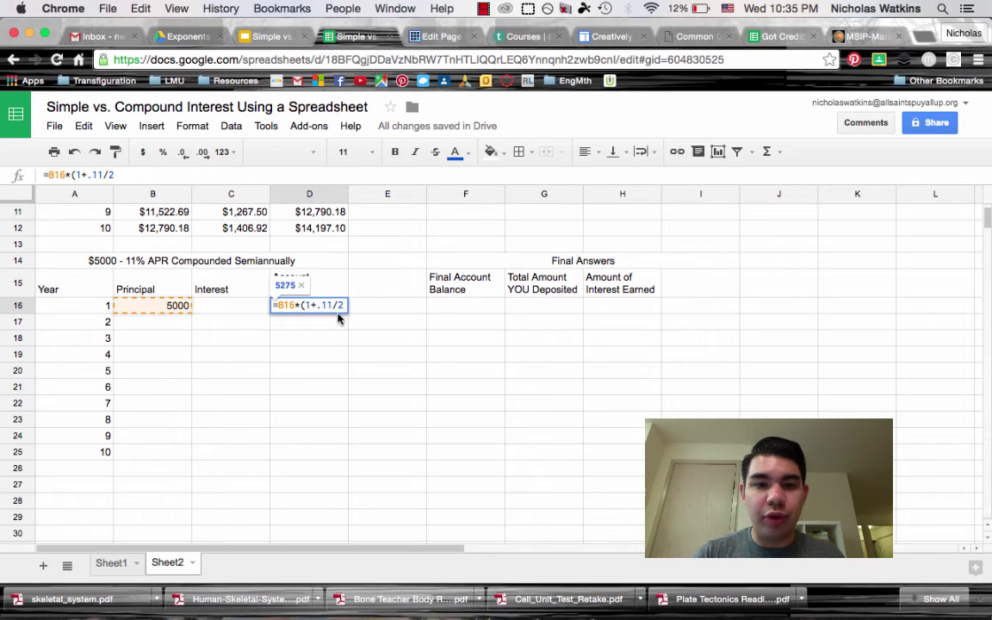
{"action": "type", "text": ")"}
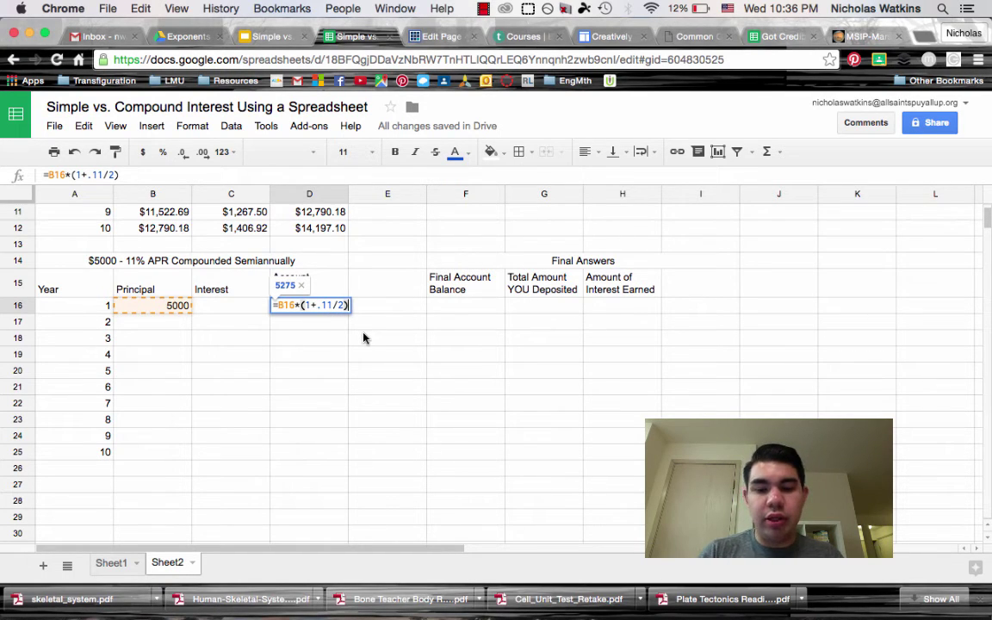
{"action": "type", "text": "^"}
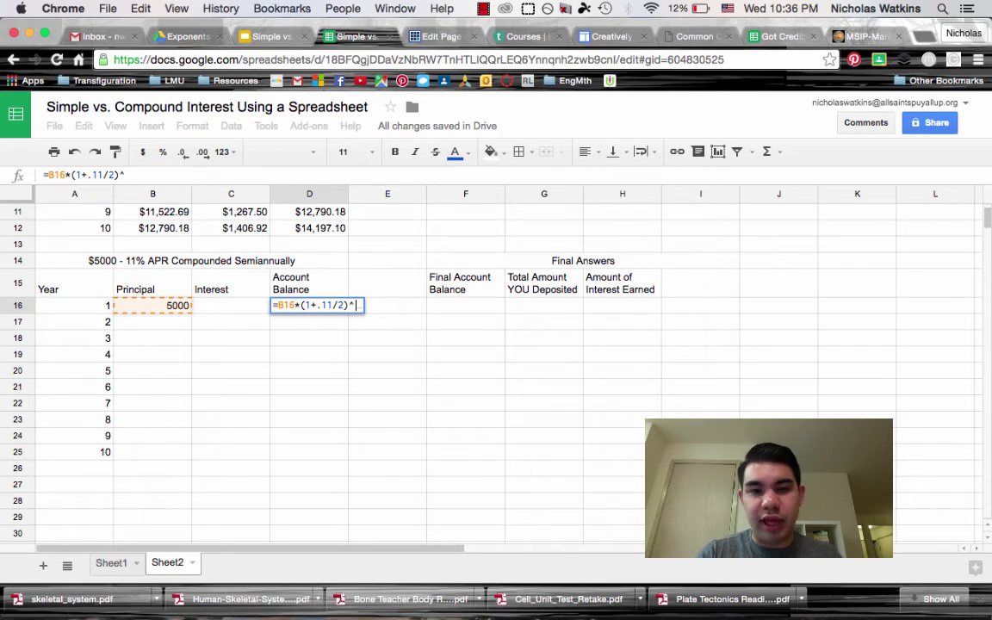
{"action": "type", "text": "("}
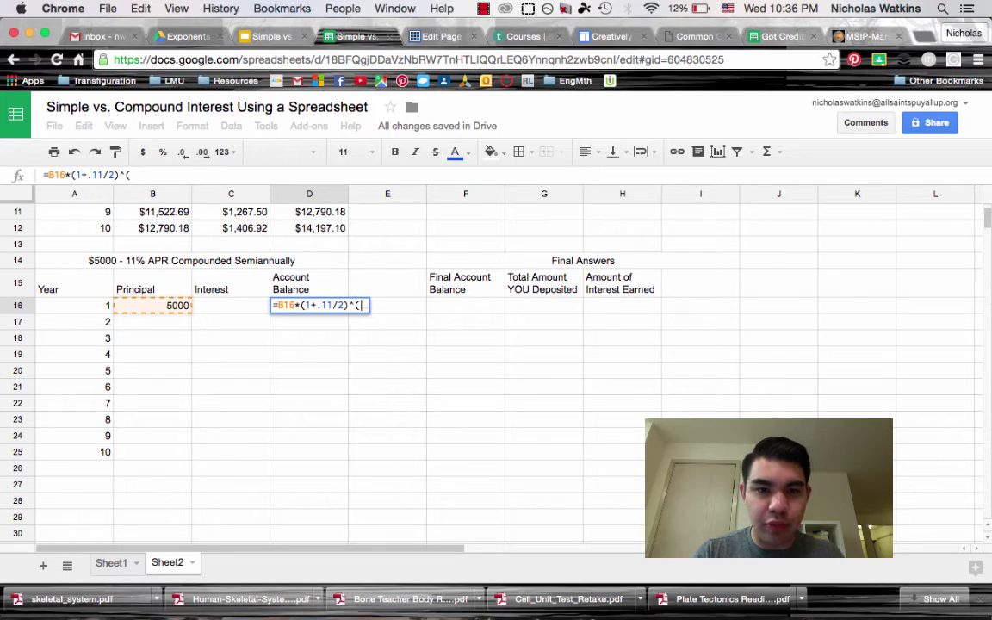
{"action": "type", "text": "2"}
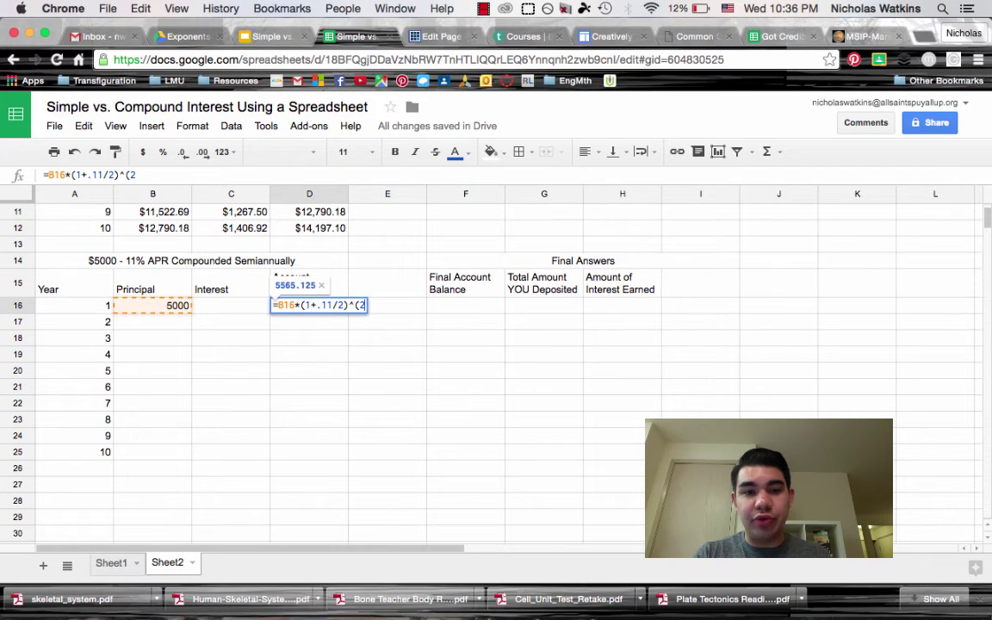
{"action": "type", "text": "*1)"}
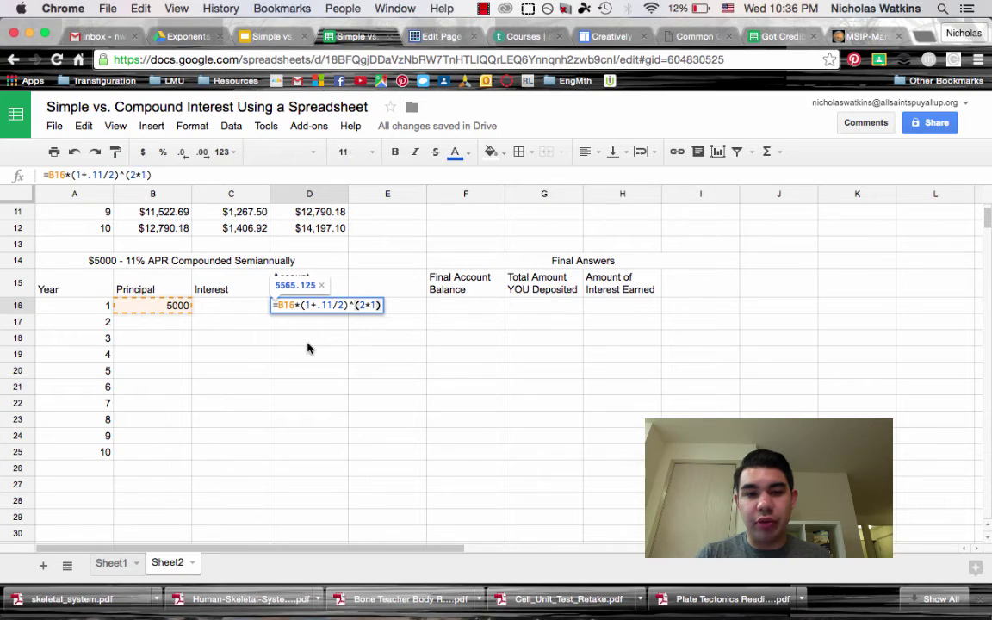
{"action": "key", "text": "Return"}
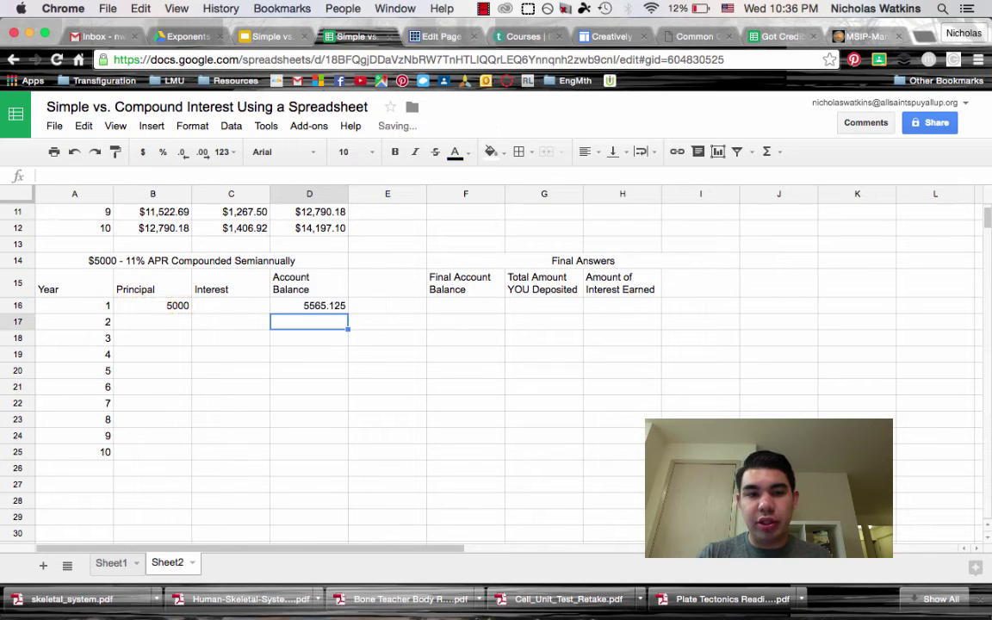
Review the year 1 account balance formula in D16 and the interest-earned formula in H3 of the annual table
{"action": "left_click", "coordinate": [304, 306]}
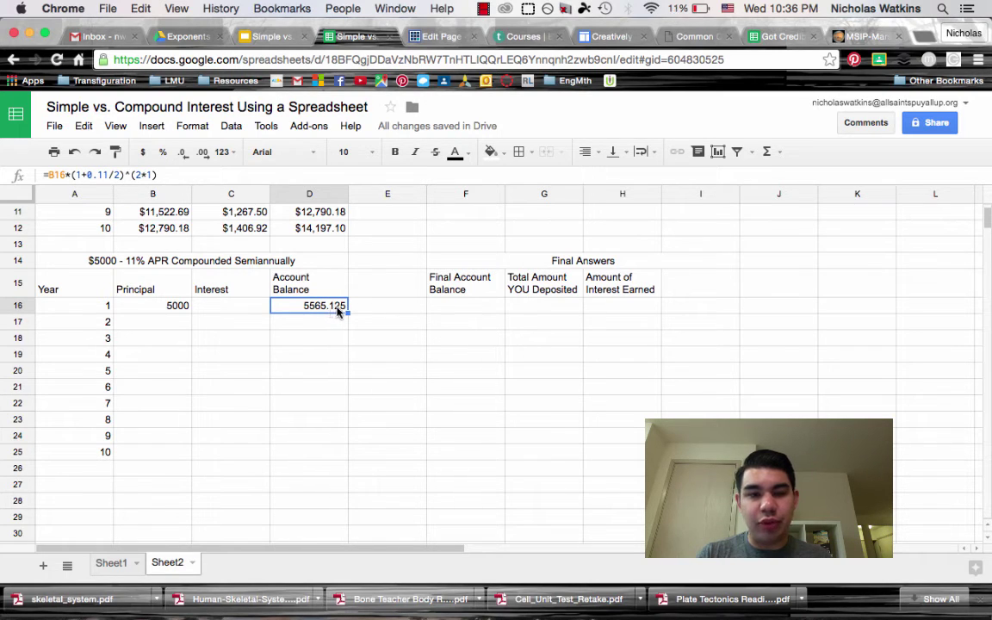
{"action": "left_click", "coordinate": [178, 176]}
{"action": "left_click_drag", "start_coordinate": [157, 176], "coordinate": [36, 175]}
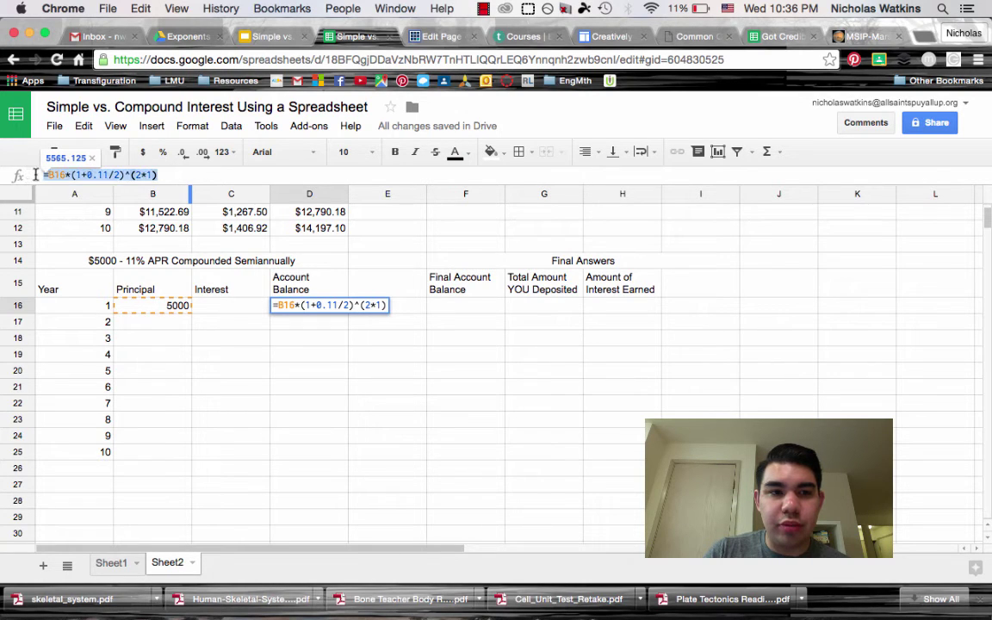
{"action": "left_click", "coordinate": [168, 175]}
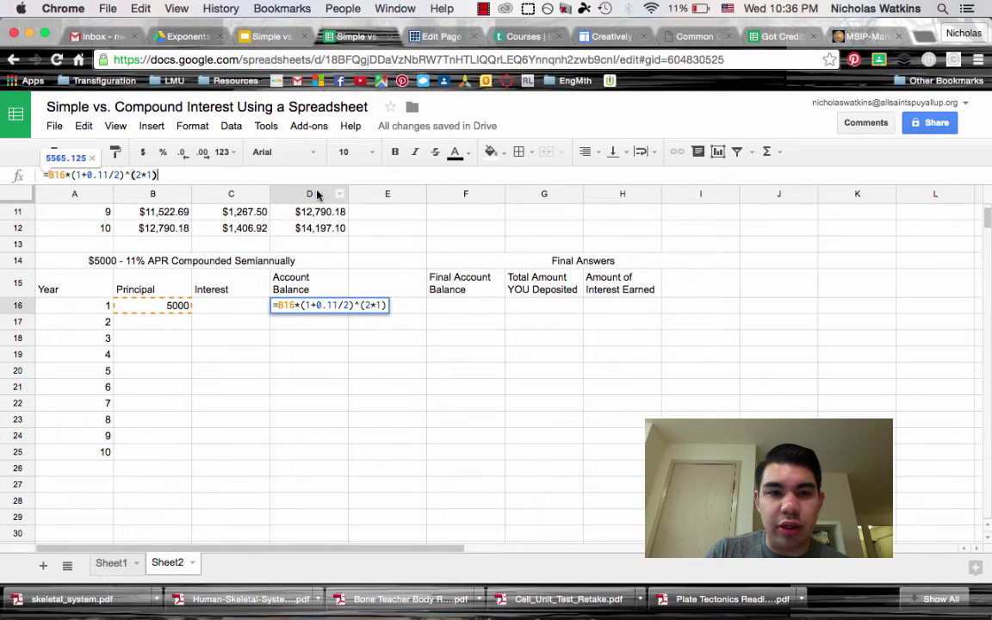
{"action": "key", "text": "Return"}
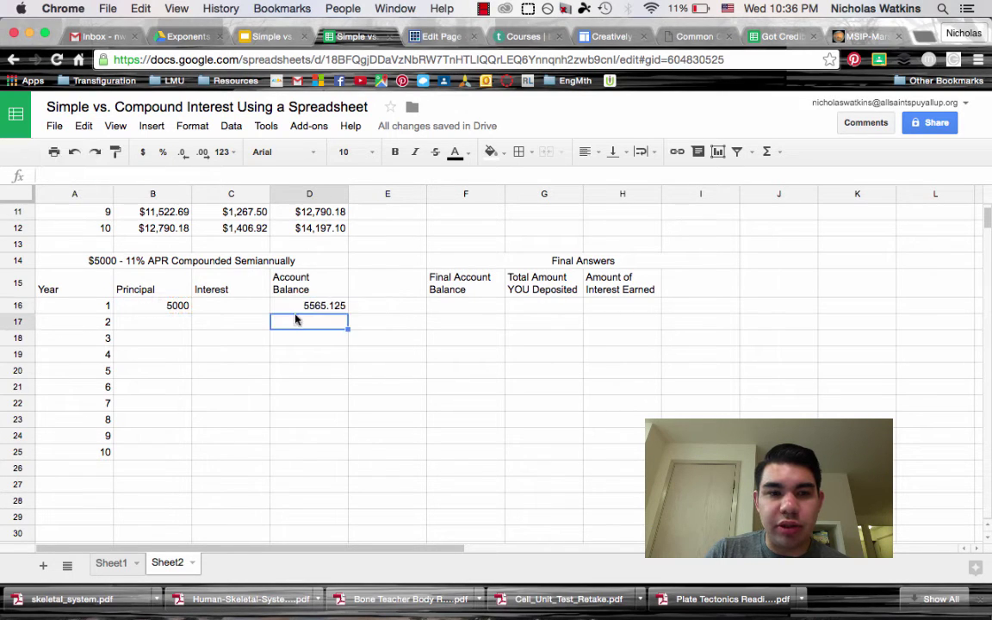
{"action": "left_click", "coordinate": [233, 308]}
{"action": "left_click", "coordinate": [317, 339]}
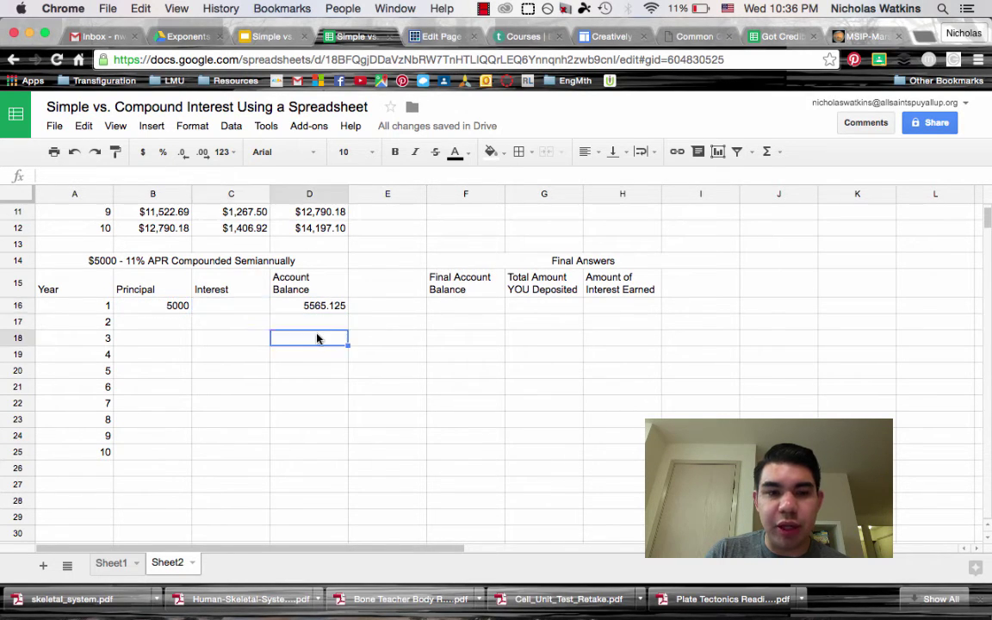
{"action": "left_click", "coordinate": [245, 310]}
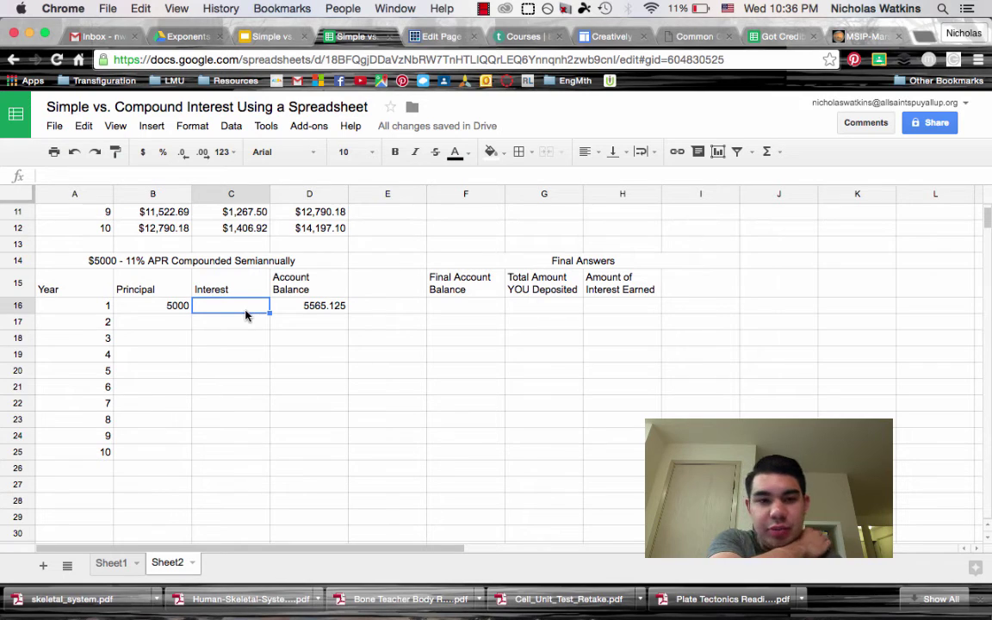
{"action": "scroll", "coordinate": [245, 315], "scroll_direction": "up", "scroll_amount": 5}
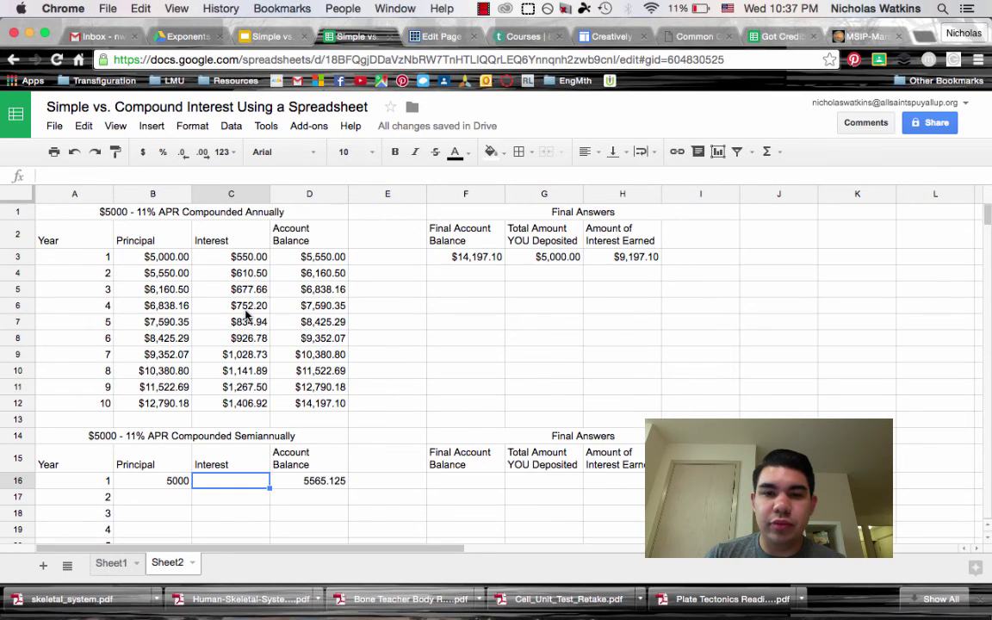
{"action": "left_click", "coordinate": [597, 258]}
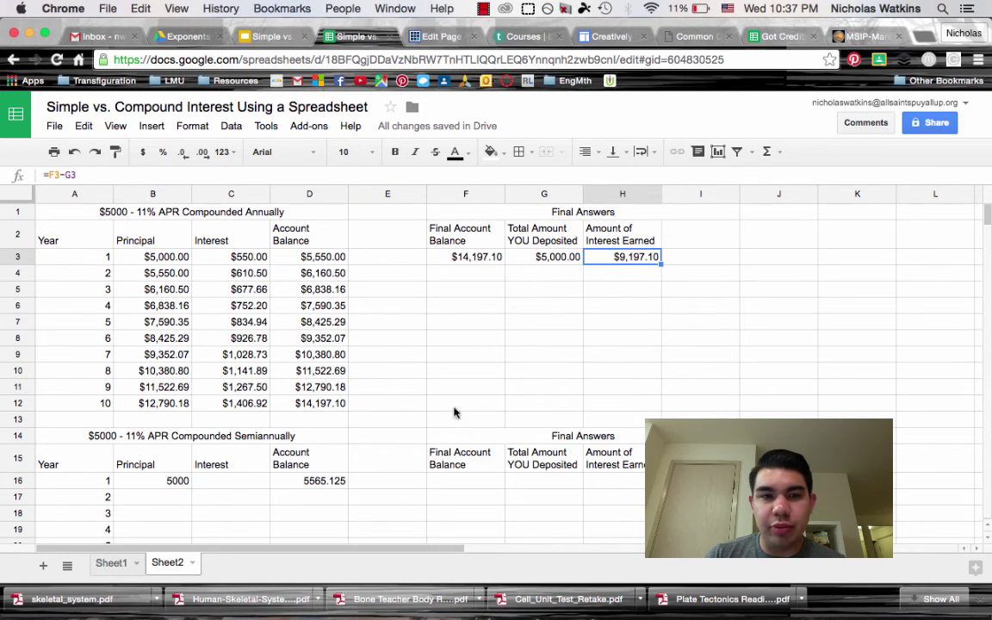
{"action": "scroll", "coordinate": [455, 413], "scroll_direction": "down", "scroll_amount": 3}
{"action": "left_click", "coordinate": [307, 421]}
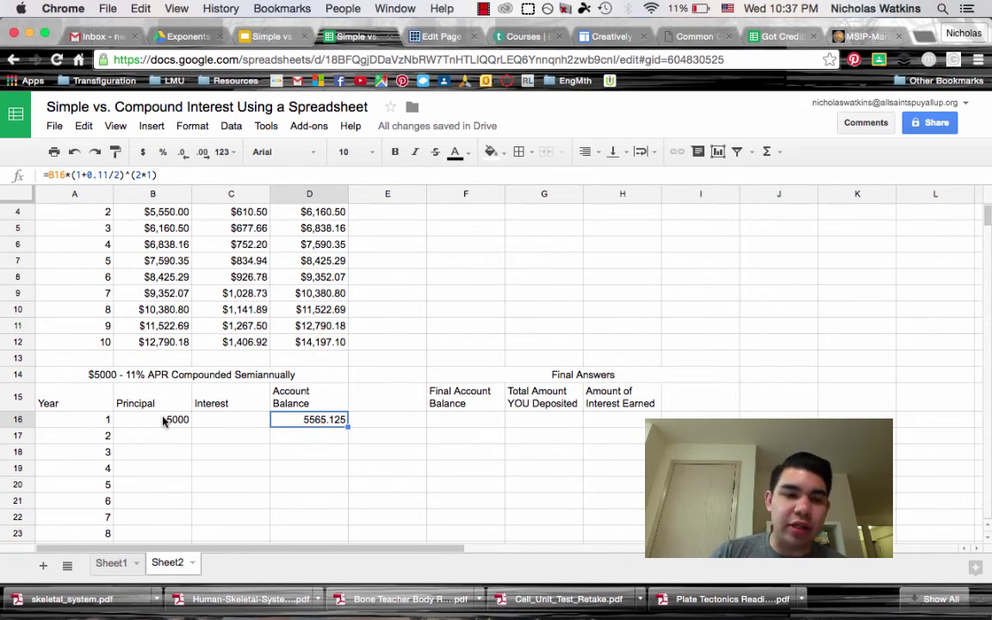
Calculate the year 1 interest of the semiannual table in C16 with the formula =D16-B16
{"action": "left_click", "coordinate": [241, 425]}
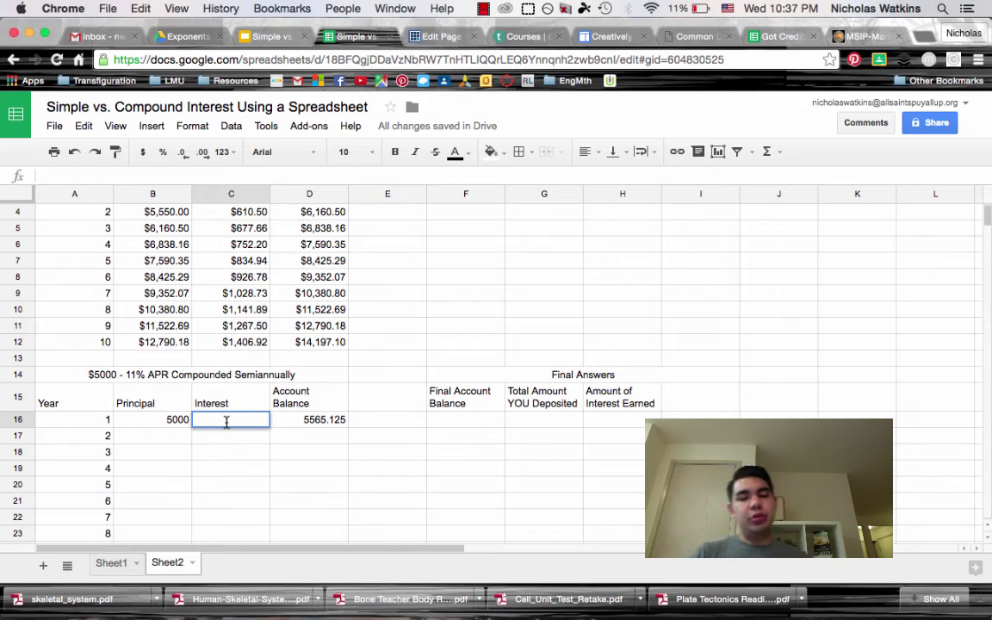
{"action": "type", "text": "="}
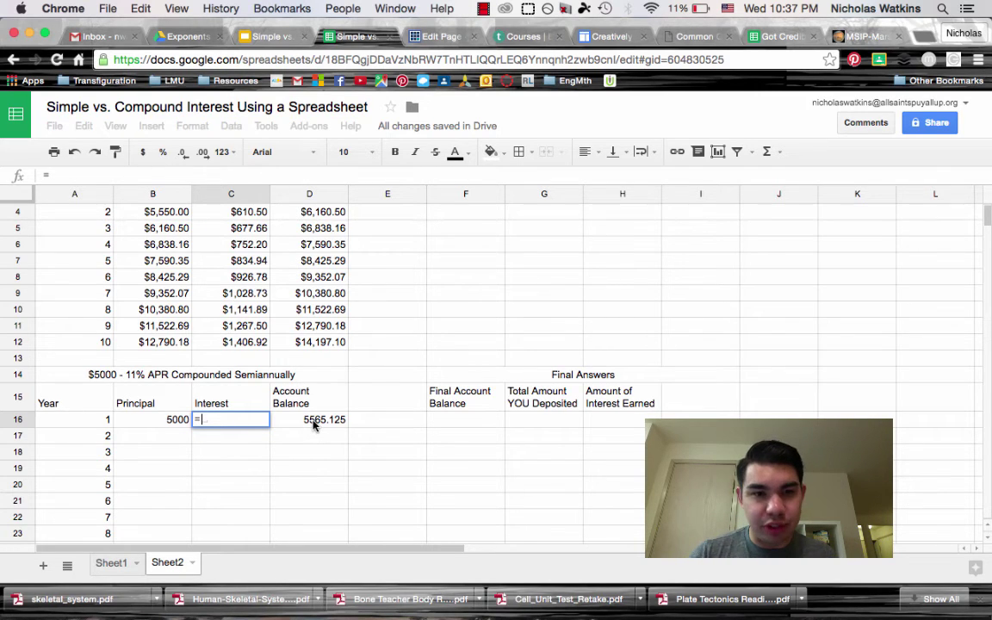
{"action": "type", "text": "D16"}
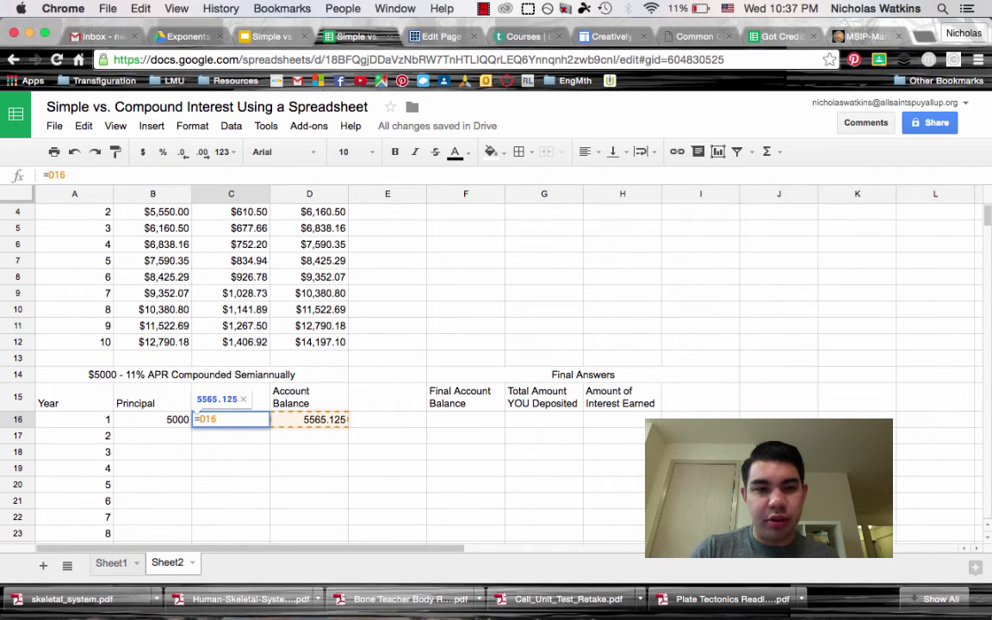
{"action": "type", "text": "-"}
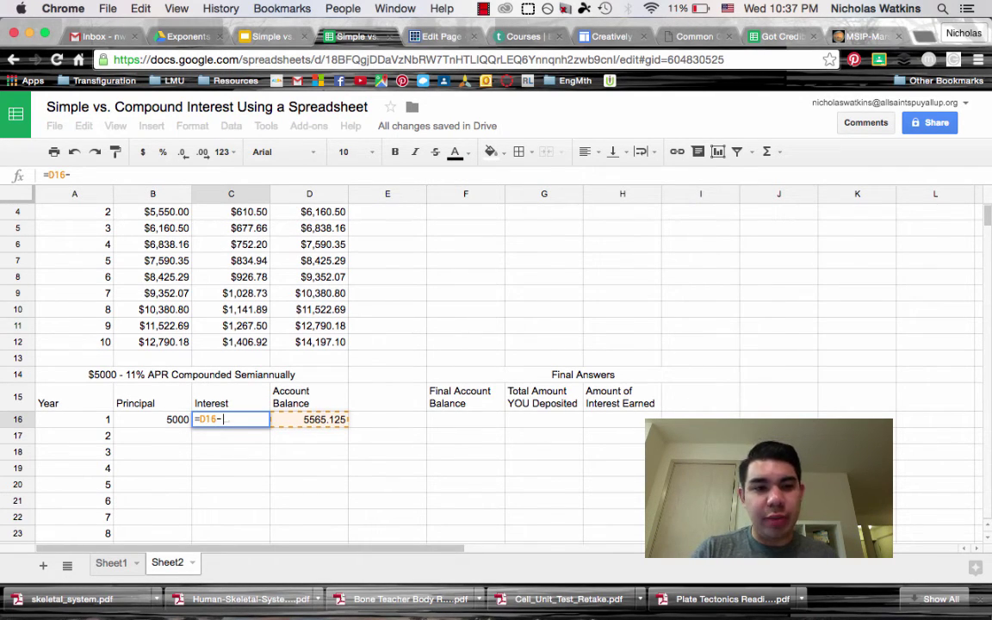
{"action": "type", "text": "B16"}
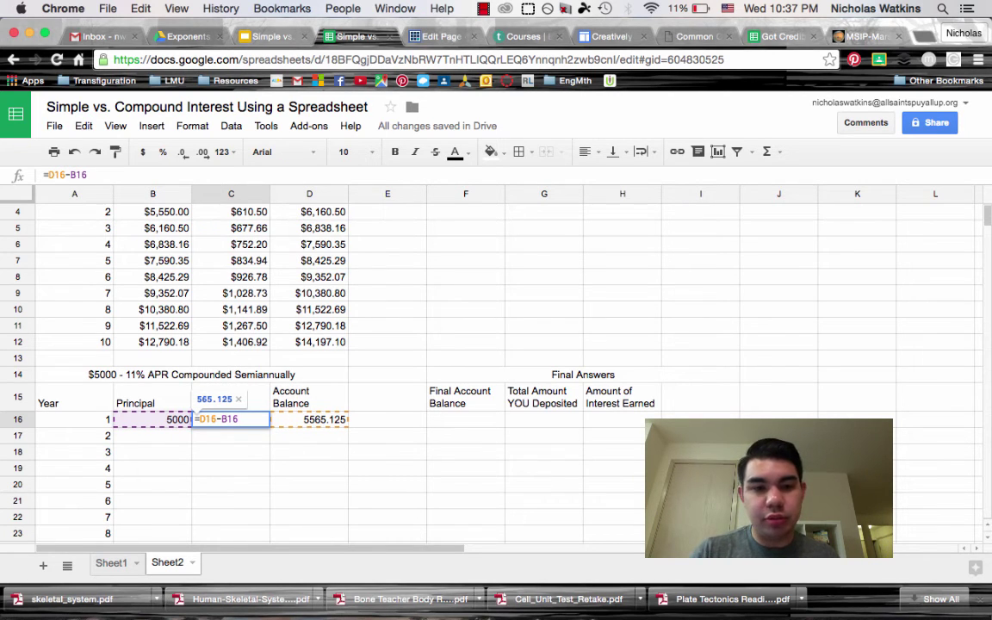
{"action": "key", "text": "Return"}
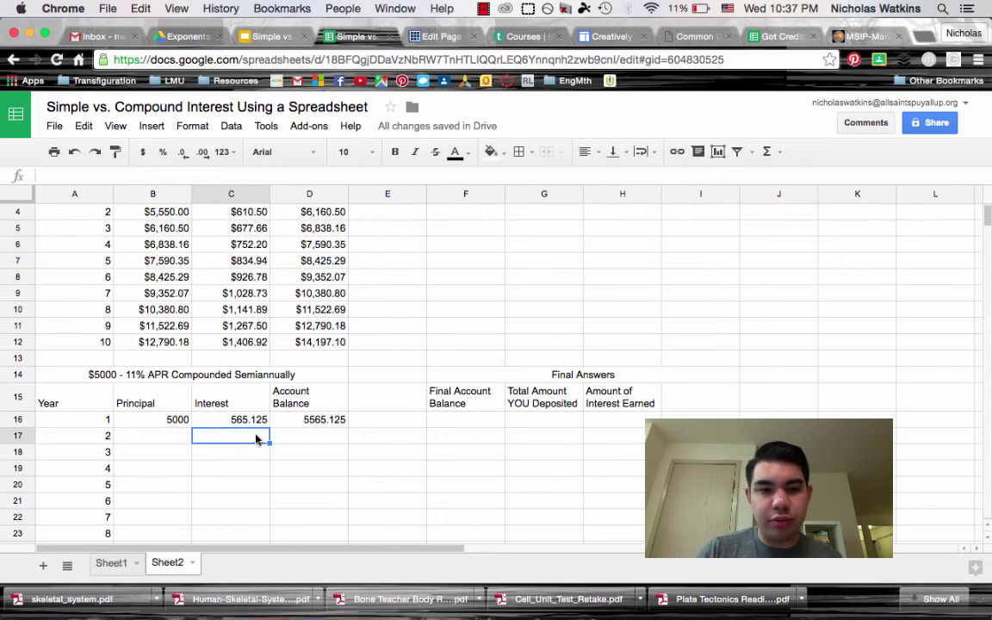
Set the year 2 principal of the semiannual table in B17 to the previous account balance with =D16
{"action": "left_click", "coordinate": [176, 436]}
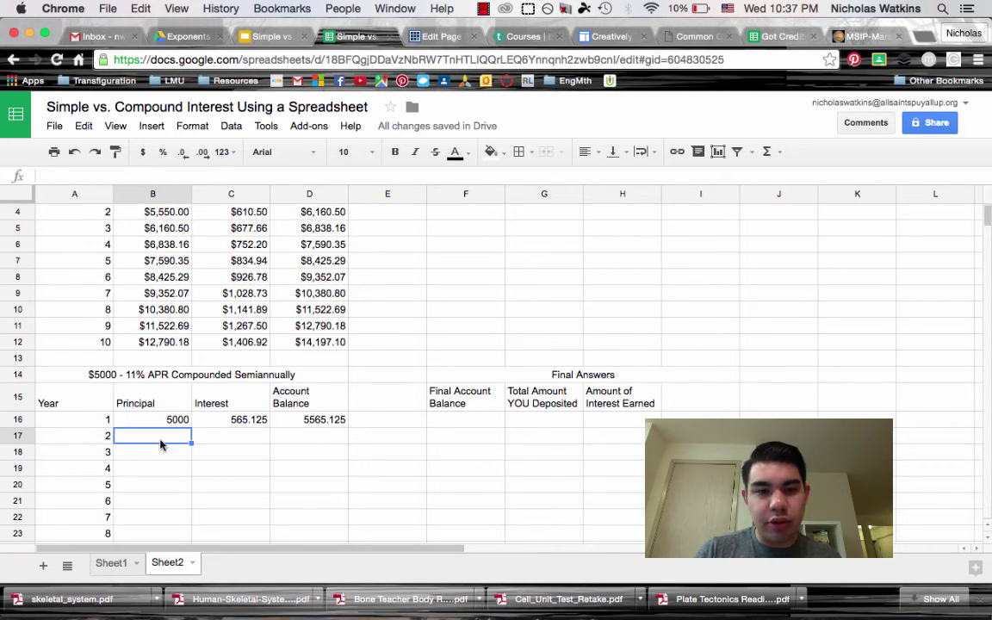
{"action": "type", "text": "="}
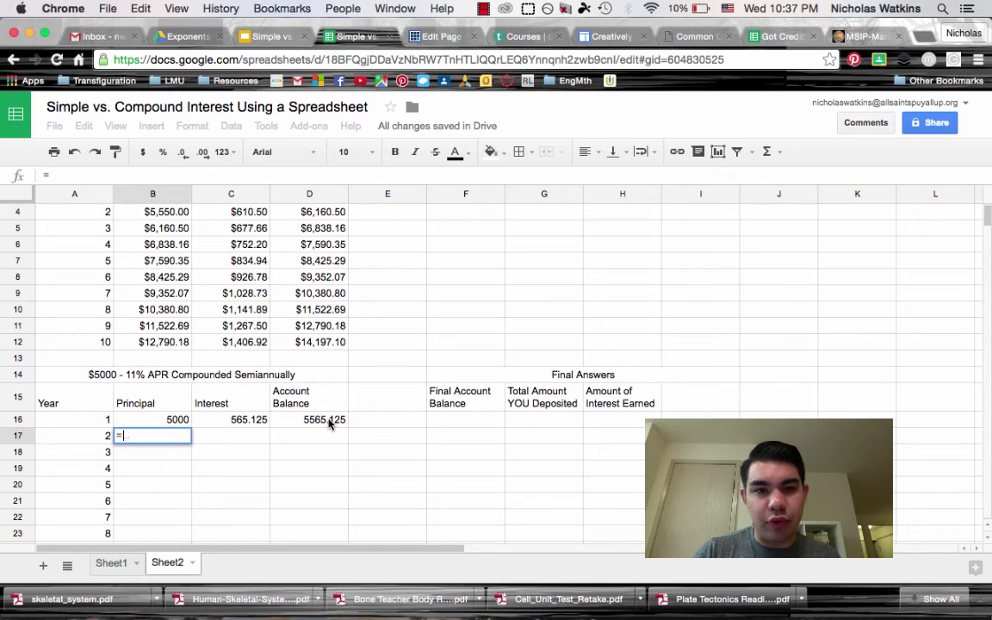
{"action": "type", "text": "D"}
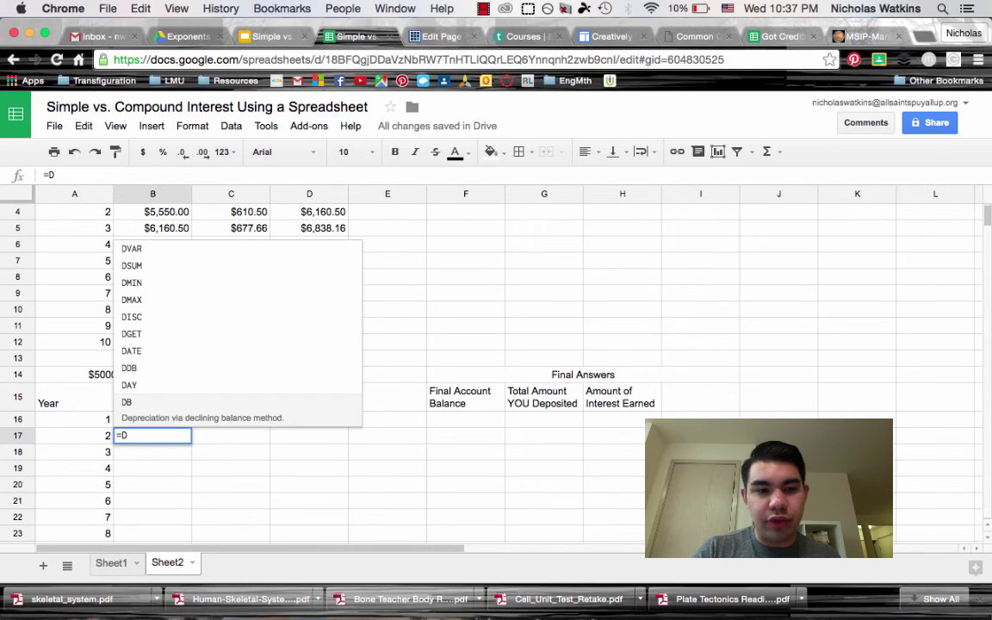
{"action": "type", "text": "16"}
{"action": "key", "text": "Return"}
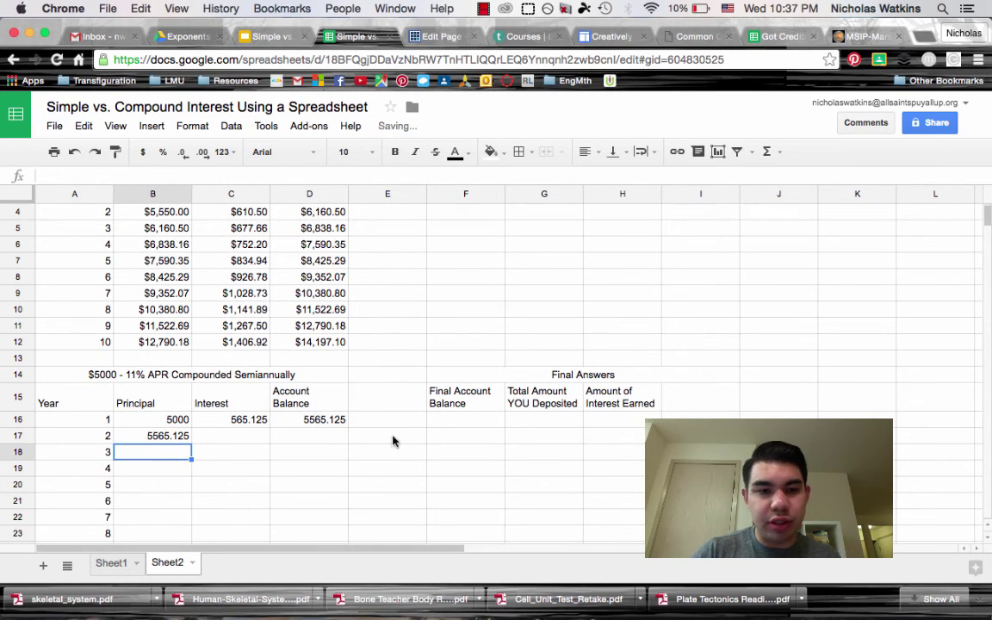
{"action": "left_click", "coordinate": [403, 444]}
Fill the interest formula from C16 and the account balance formula from D16 down through year 10 in row 25
{"action": "scroll", "coordinate": [403, 444], "scroll_direction": "down", "scroll_amount": 4}
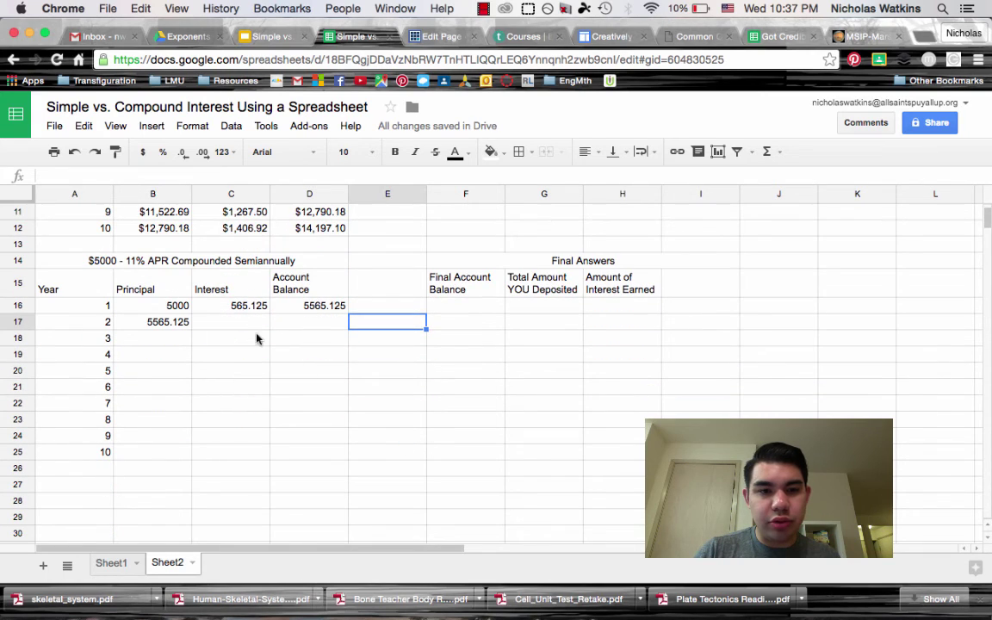
{"action": "left_click", "coordinate": [241, 310]}
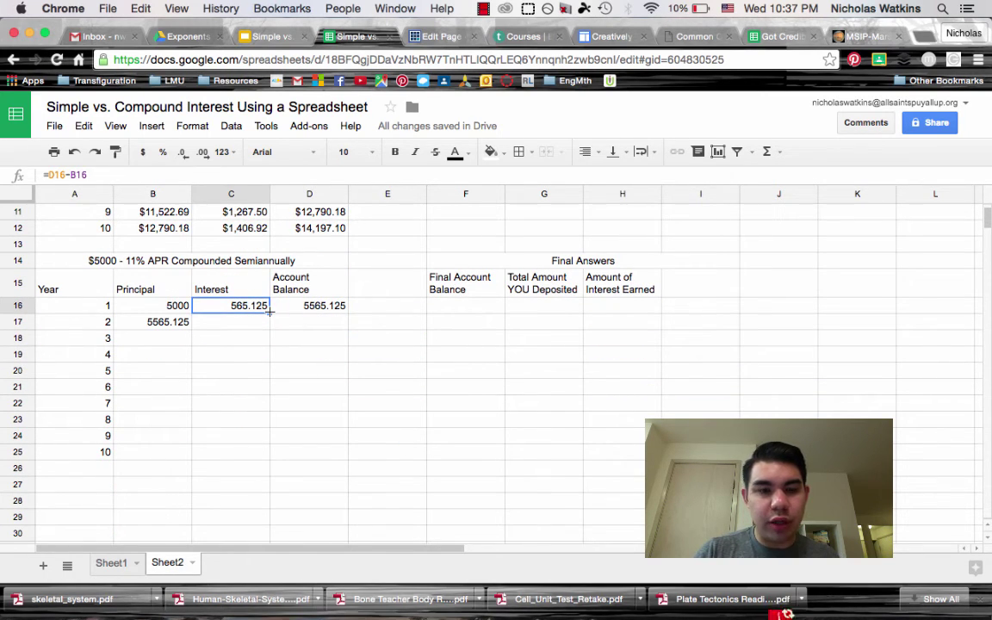
{"action": "left_click_drag", "start_coordinate": [269, 312], "coordinate": [255, 457]}
{"action": "left_click", "coordinate": [335, 335]}
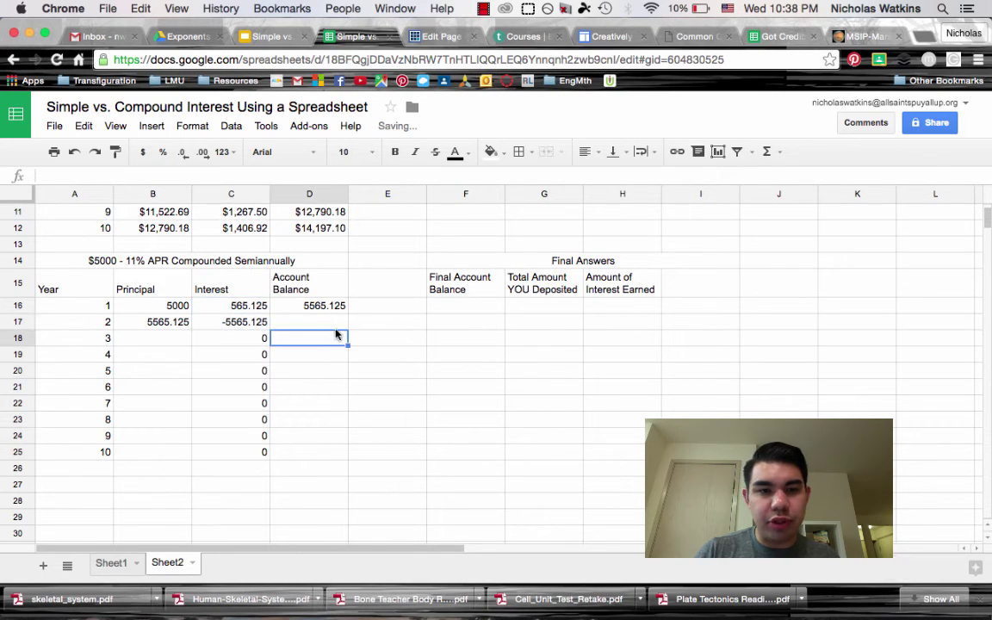
{"action": "left_click", "coordinate": [339, 310]}
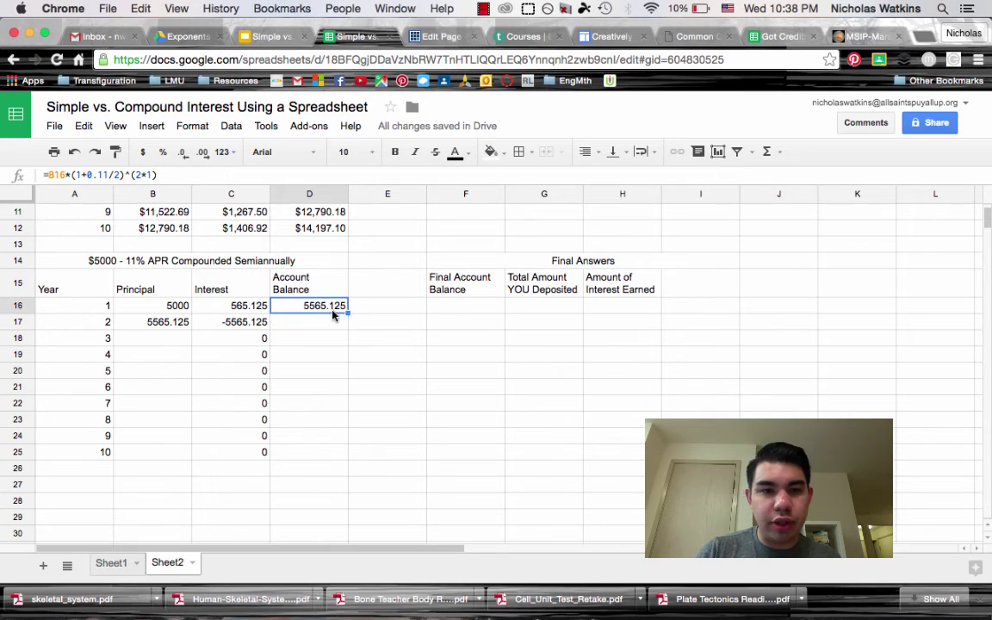
{"action": "left_click_drag", "start_coordinate": [347, 314], "coordinate": [331, 456]}
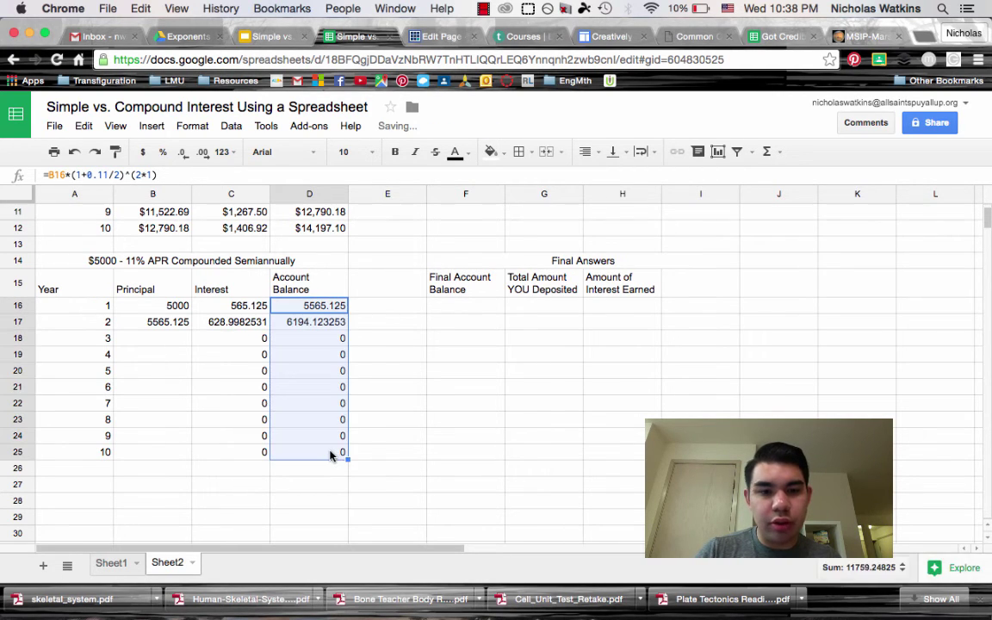
{"action": "left_click", "coordinate": [398, 404]}
Fill the principal formula from B17 down through year 10 in B25
{"action": "left_click", "coordinate": [163, 321]}
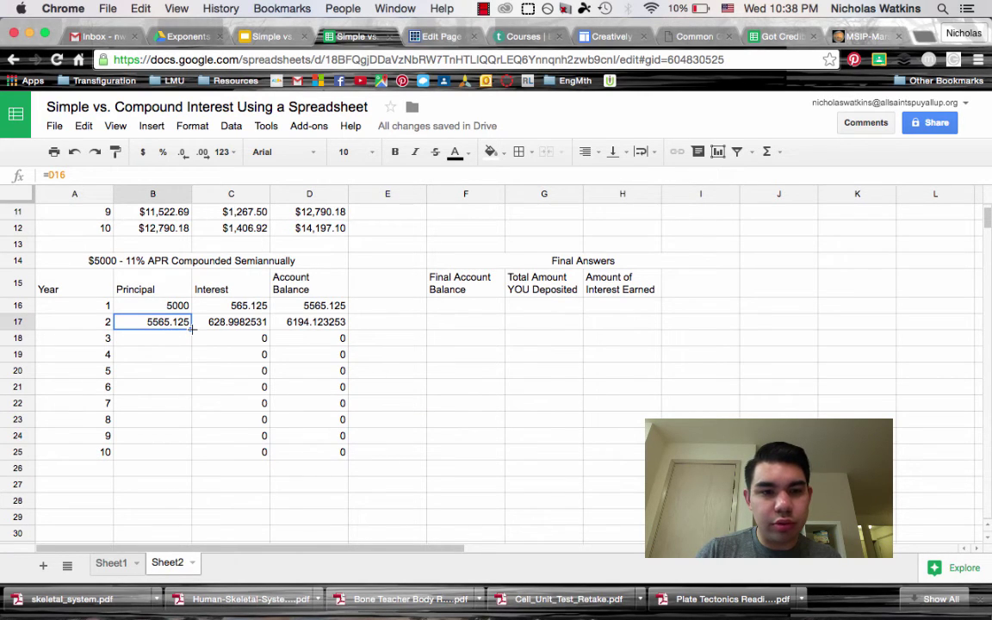
{"action": "left_click_drag", "start_coordinate": [191, 327], "coordinate": [175, 458]}
{"action": "left_click", "coordinate": [396, 442]}
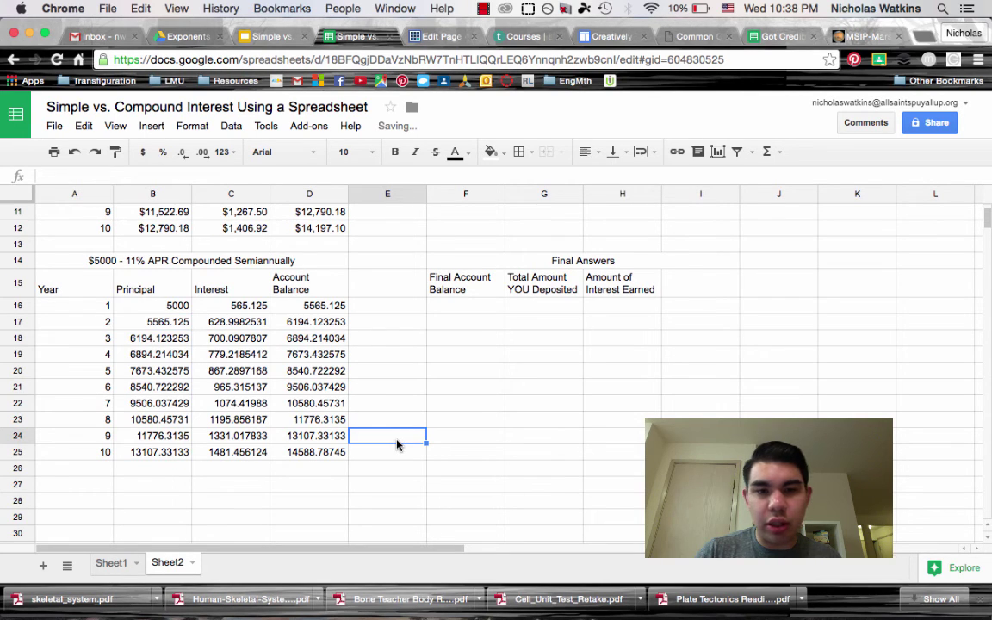
Format the range B16:I25, covering the semiannual table's amounts and its Final Answers cells, as currency
{"action": "left_click", "coordinate": [167, 306]}
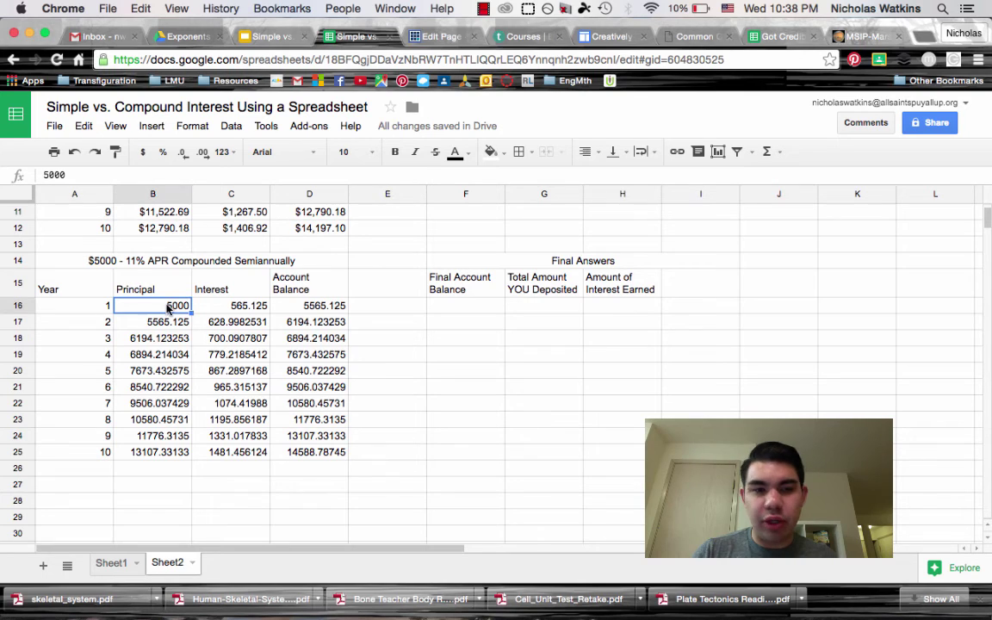
{"action": "left_click", "coordinate": [428, 390]}
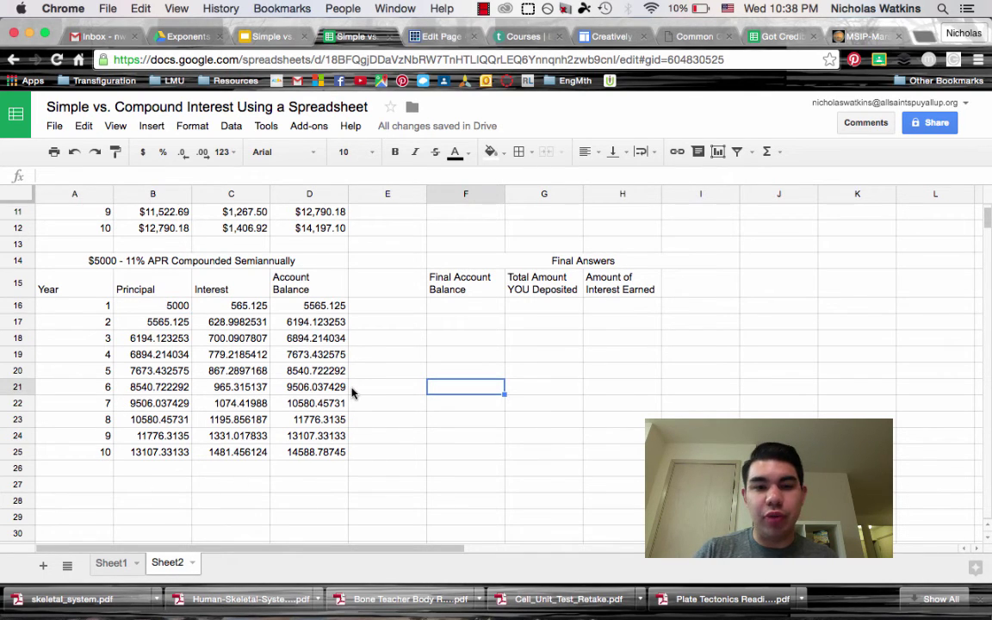
{"action": "left_click", "coordinate": [163, 306]}
{"action": "left_click_drag", "start_coordinate": [163, 307], "coordinate": [680, 451]}
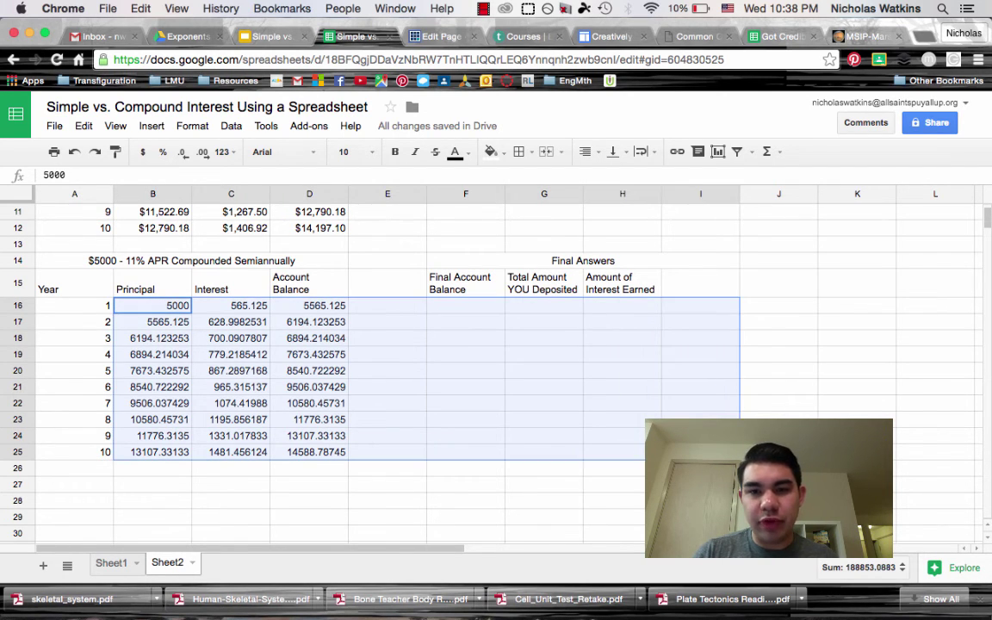
{"action": "left_click", "coordinate": [143, 152]}
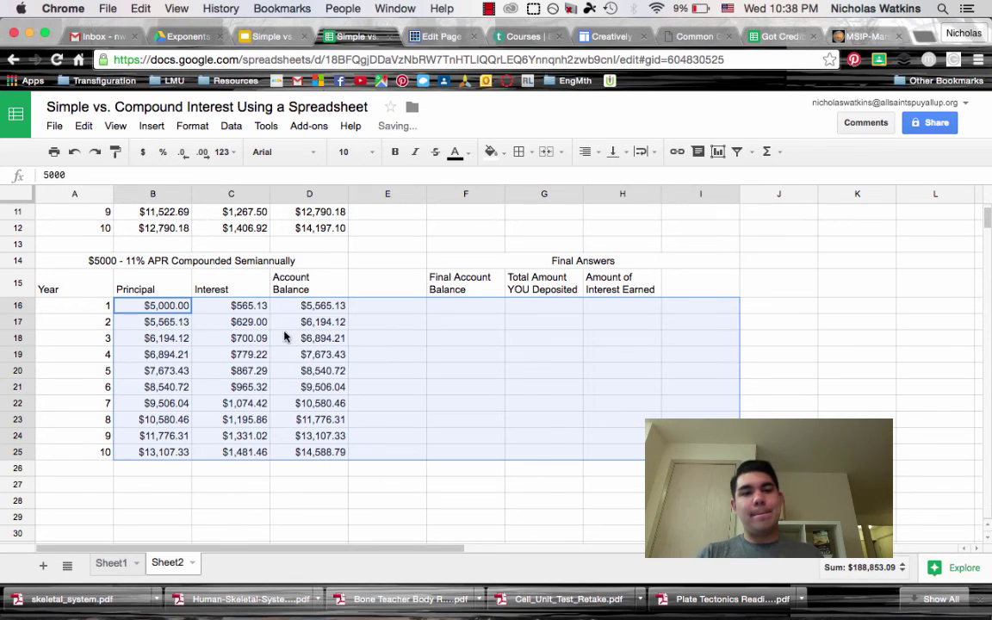
{"action": "left_click", "coordinate": [401, 361]}
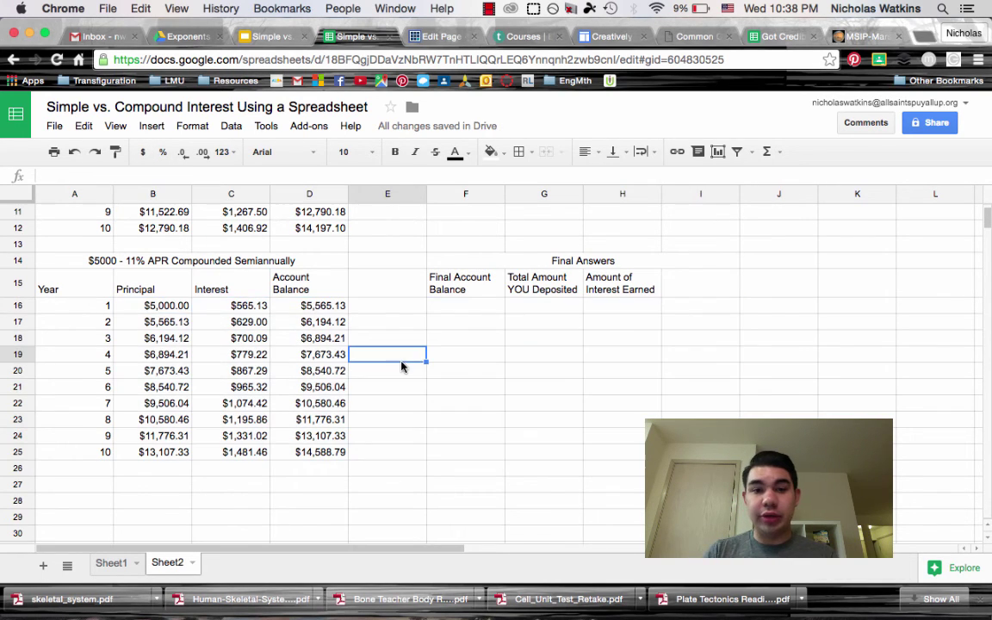
Enter =D25 in F16 as the semiannual table's Final Account Balance
{"action": "left_click", "coordinate": [462, 305]}
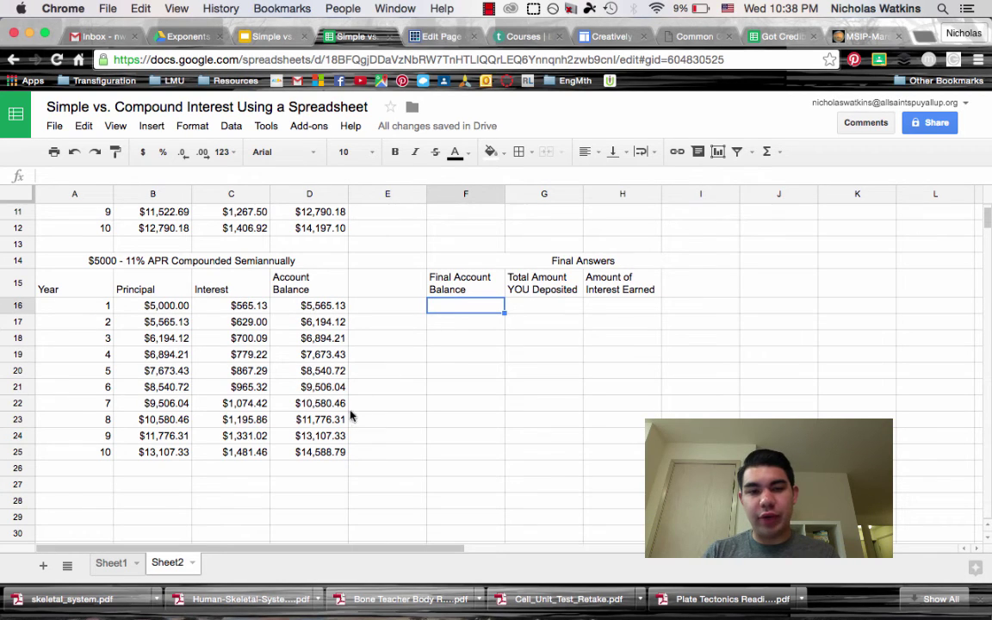
{"action": "left_click", "coordinate": [317, 456]}
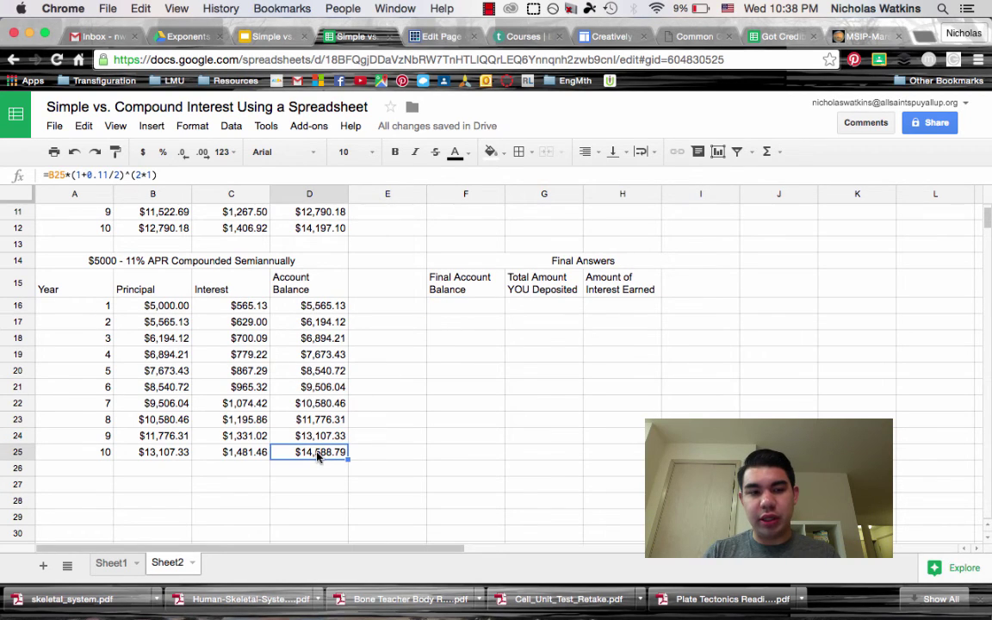
{"action": "left_click", "coordinate": [457, 308]}
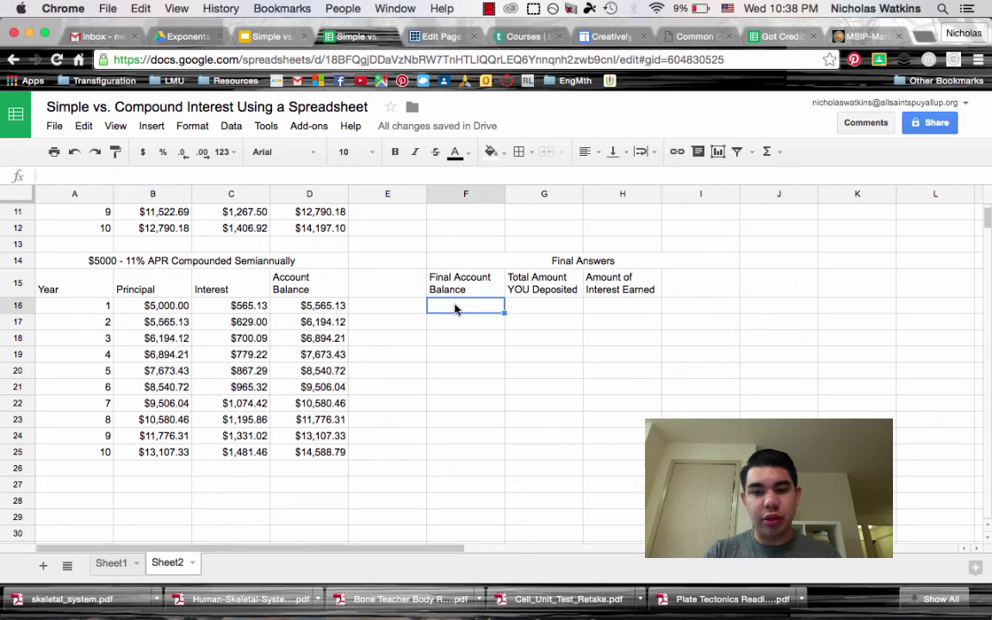
{"action": "type", "text": "="}
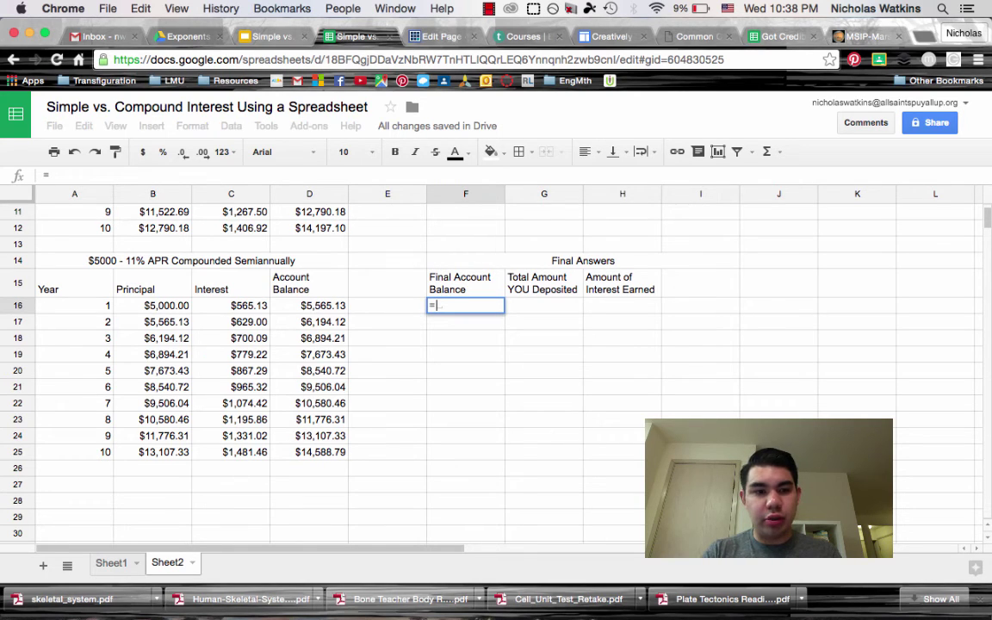
{"action": "type", "text": "D25"}
{"action": "key", "text": "Return"}
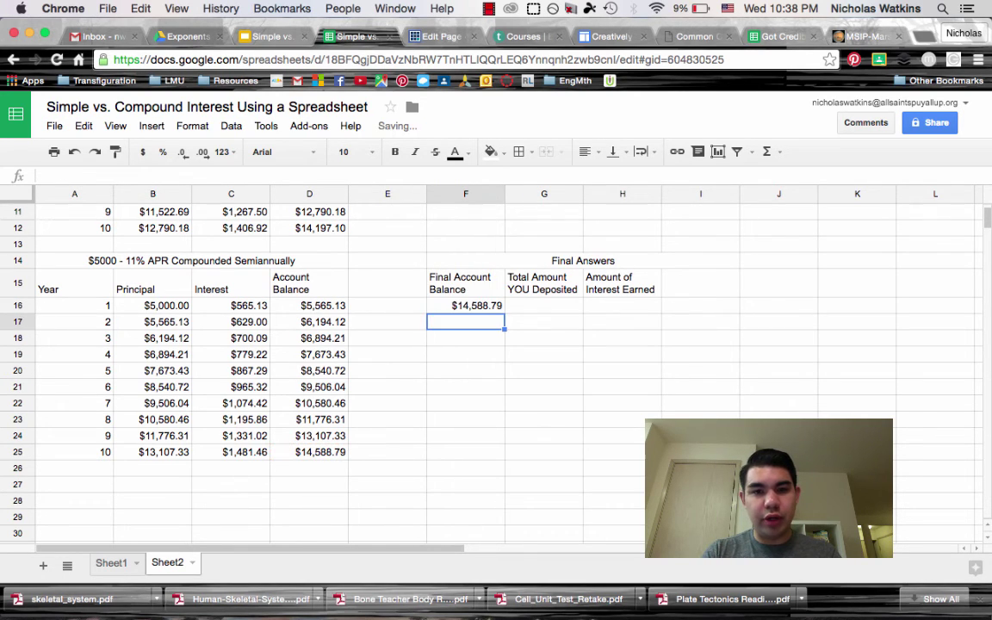
Enter =B16 in G16 as the Total Amount YOU Deposited for the semiannual table
{"action": "left_click", "coordinate": [555, 306]}
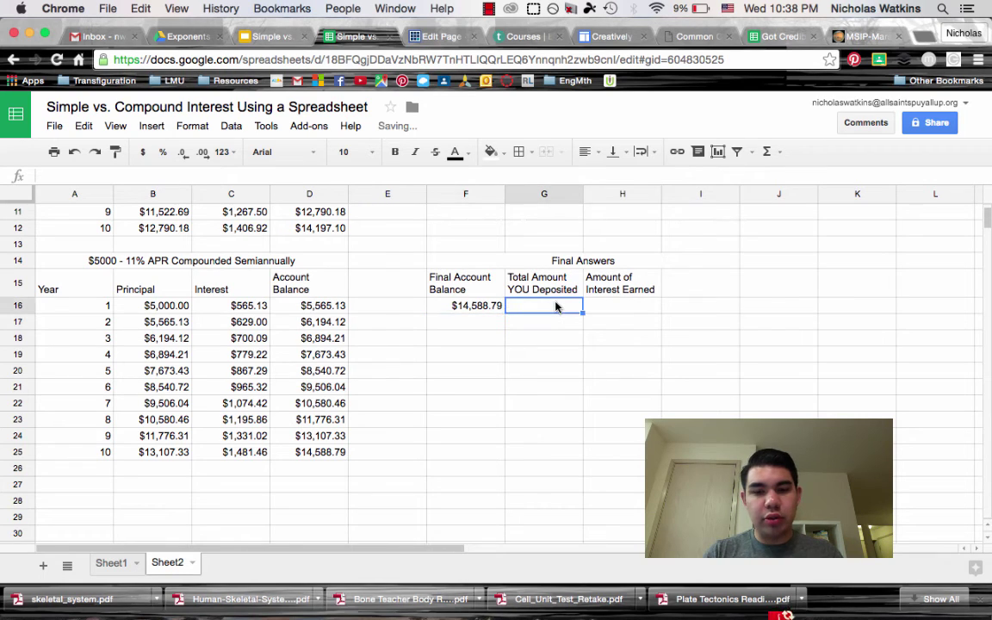
{"action": "type", "text": "+"}
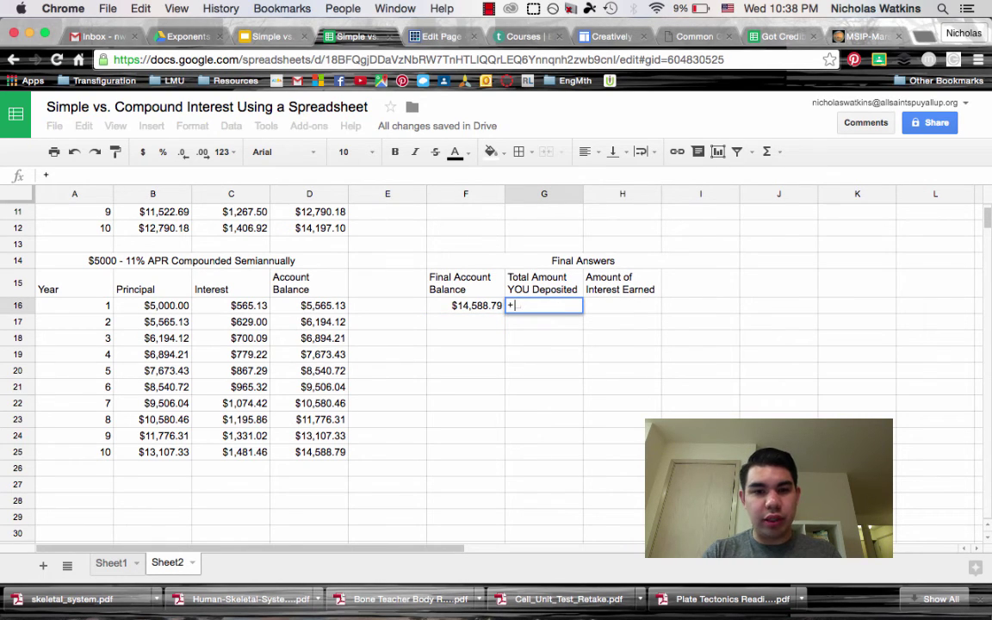
{"action": "key", "text": "BackSpace"}
{"action": "type", "text": "="}
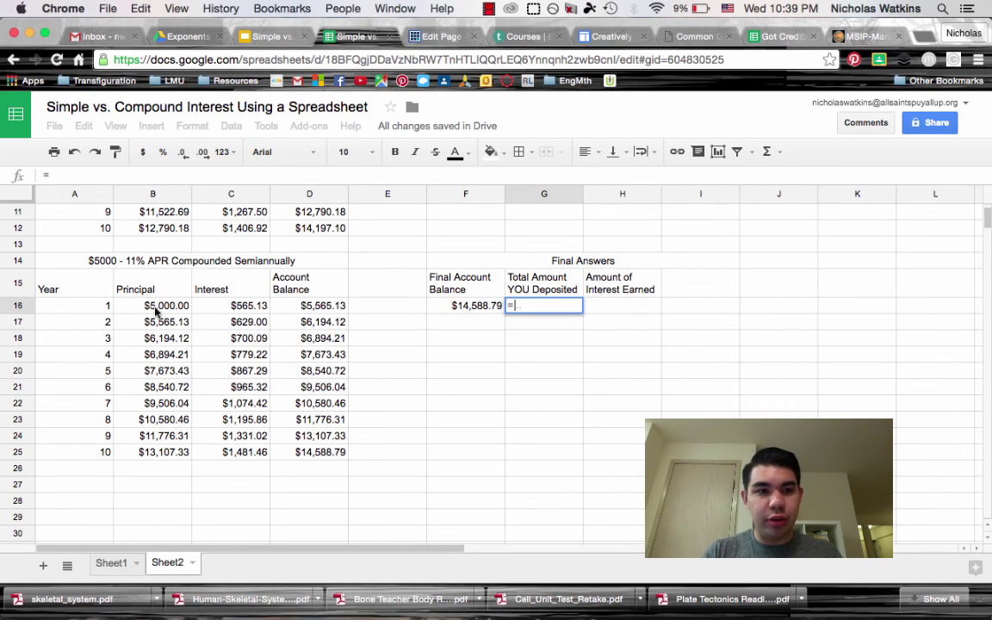
{"action": "type", "text": "B1"}
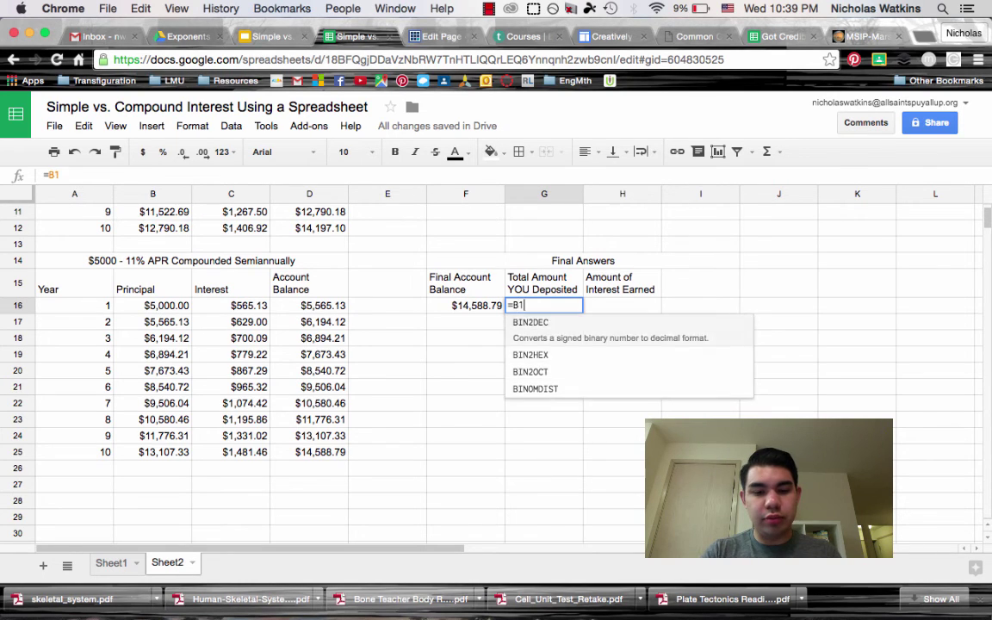
{"action": "type", "text": "6"}
{"action": "key", "text": "Return"}
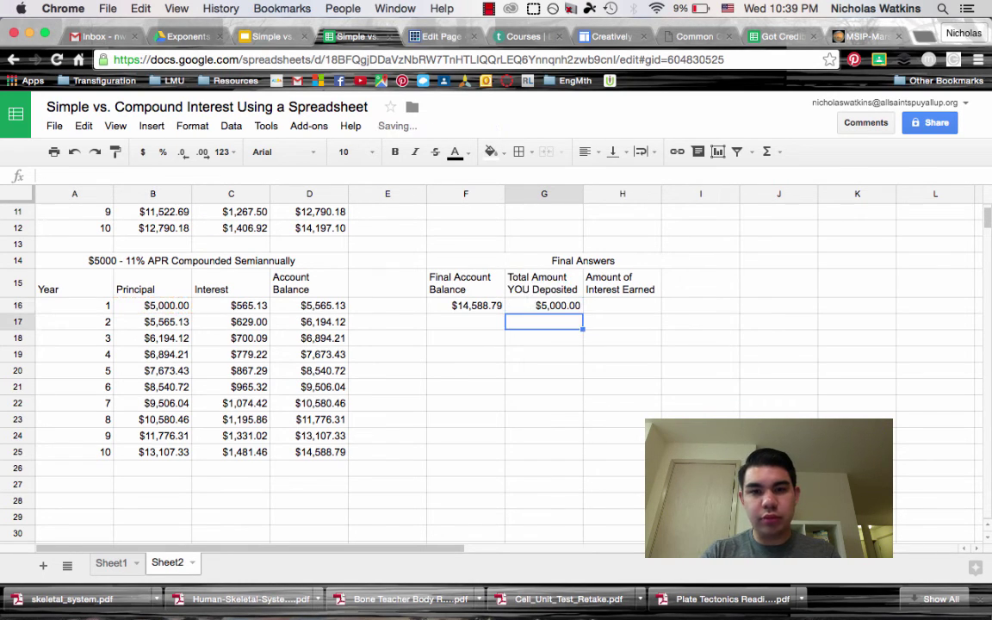
Calculate the semiannual table's Amount of Interest Earned in H16 with the formula =F16-G16
{"action": "left_click", "coordinate": [644, 311]}
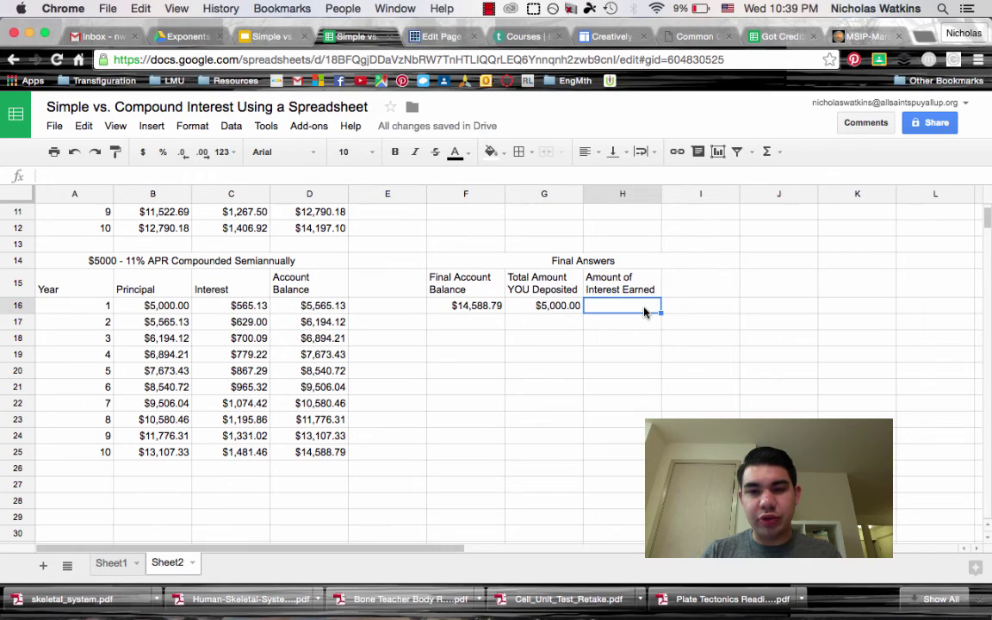
{"action": "left_click", "coordinate": [480, 308]}
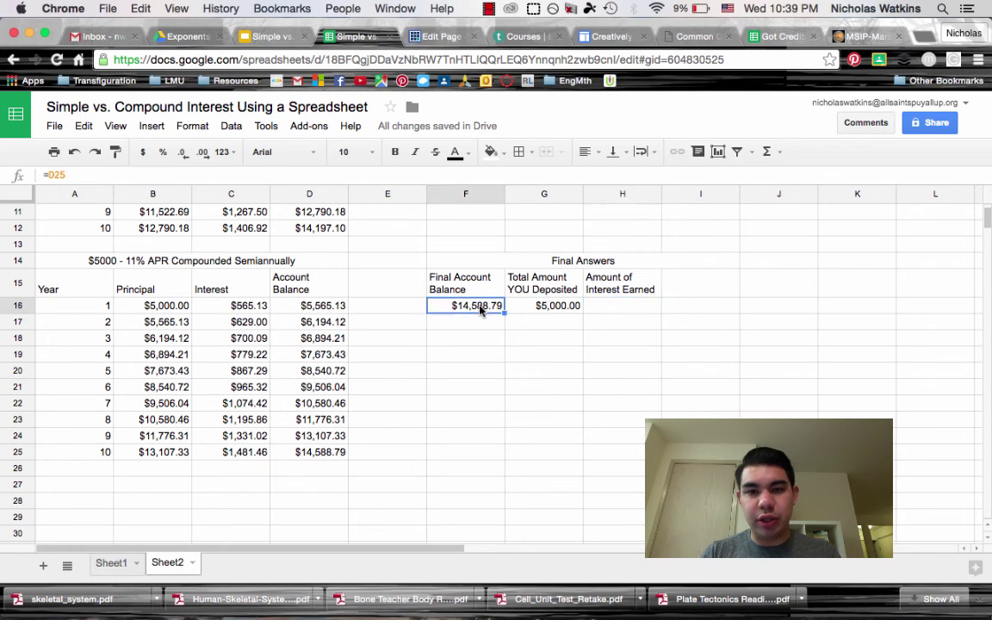
{"action": "left_click", "coordinate": [541, 306]}
{"action": "left_click", "coordinate": [617, 313]}
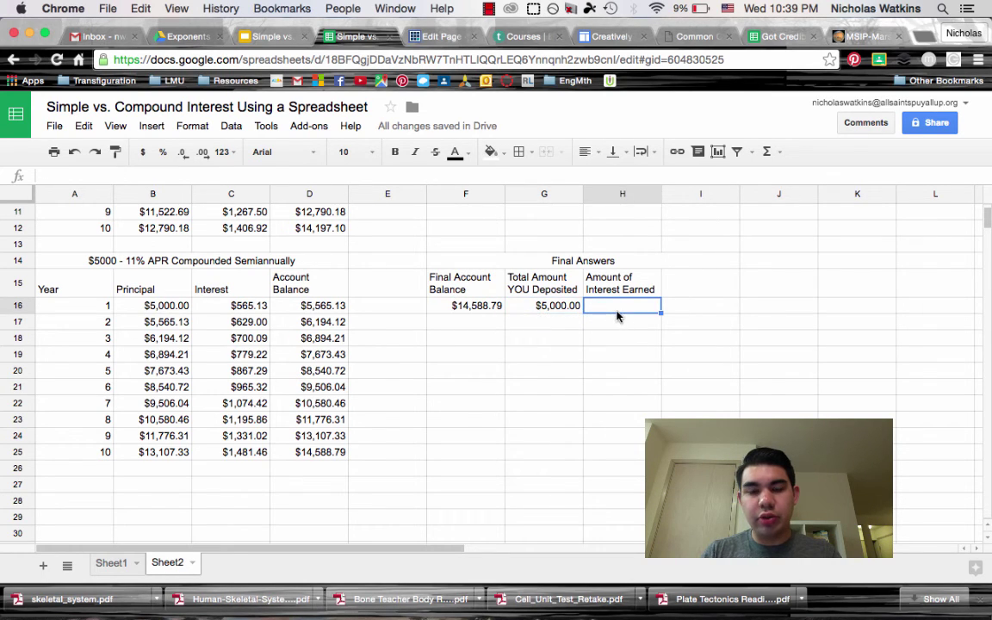
{"action": "left_click", "coordinate": [482, 308]}
{"action": "left_click", "coordinate": [521, 307]}
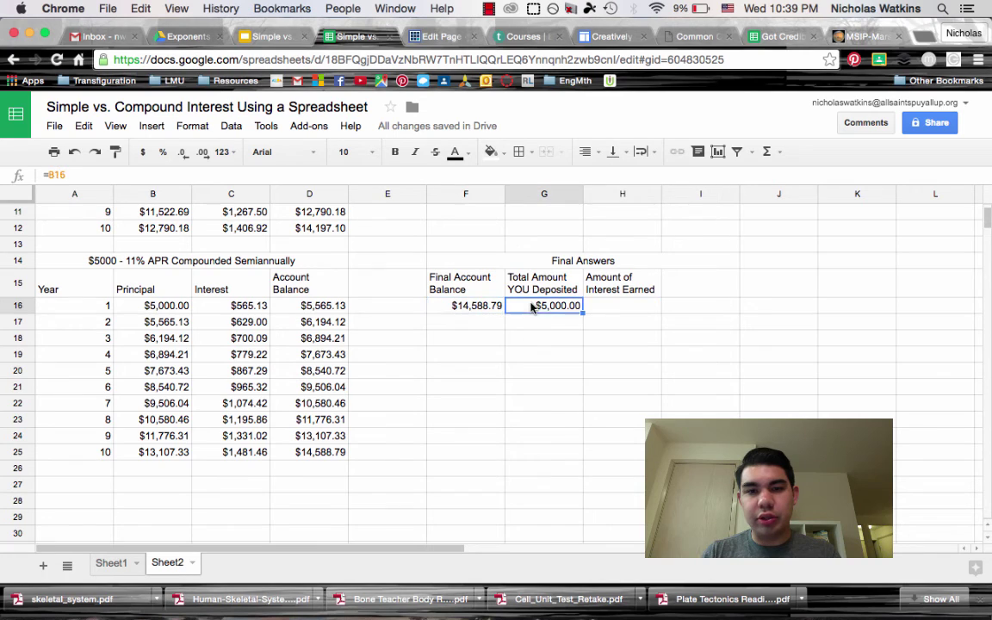
{"action": "left_click", "coordinate": [619, 313]}
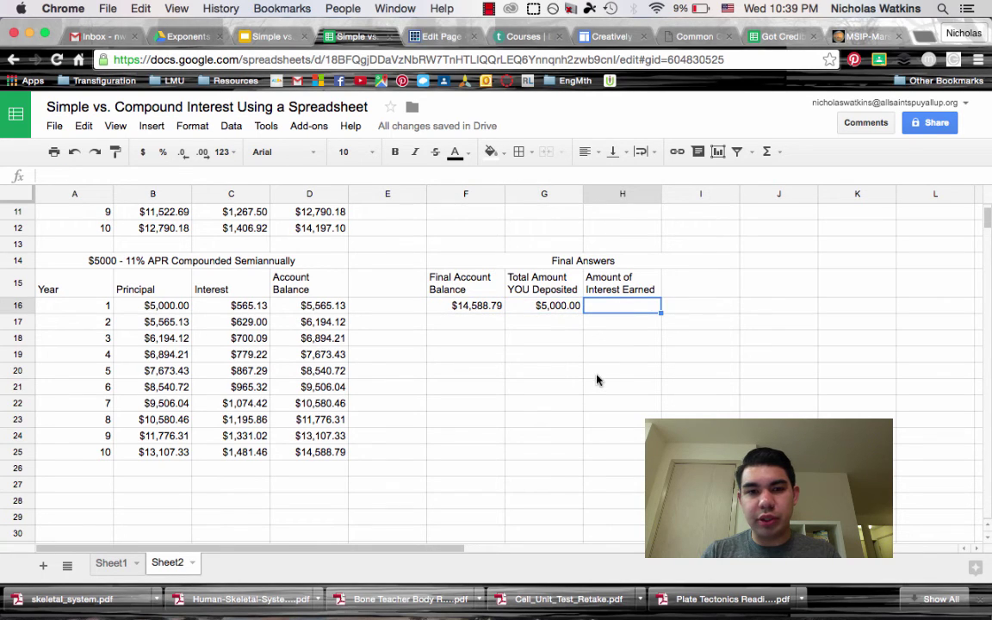
{"action": "type", "text": "=F"}
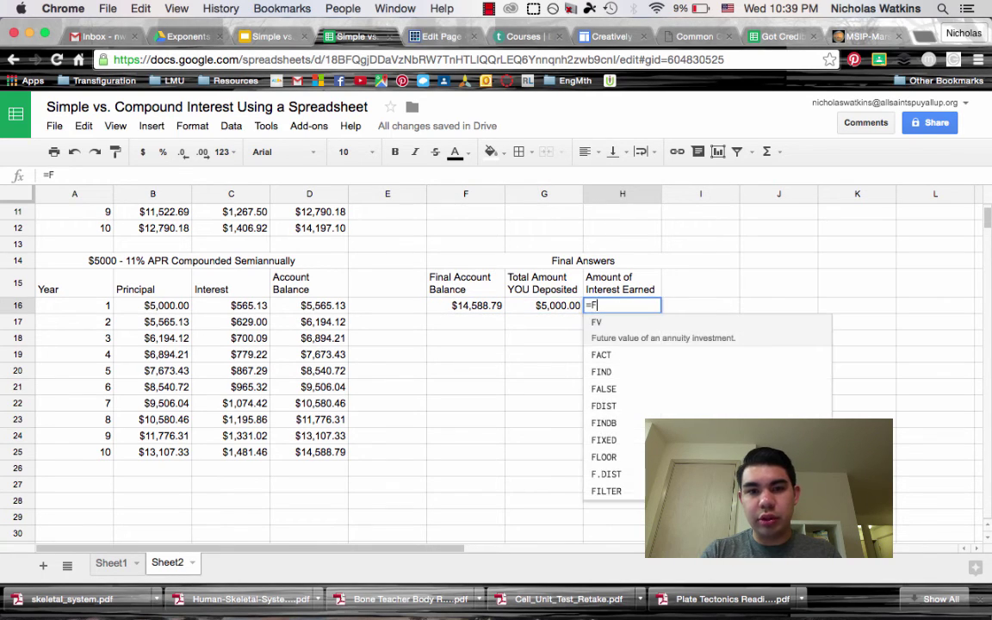
{"action": "type", "text": "16-"}
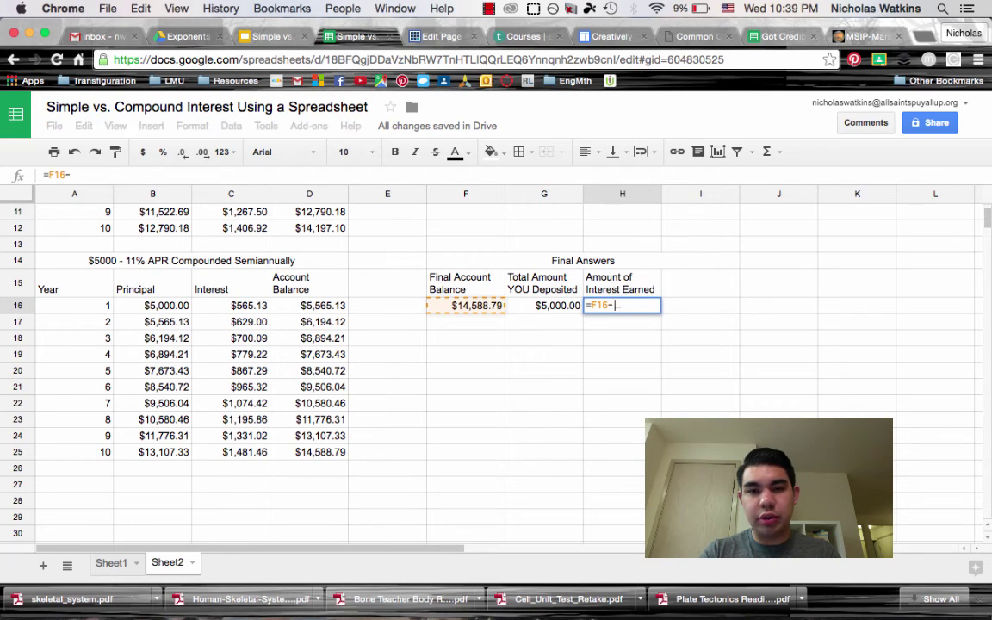
{"action": "type", "text": "G"}
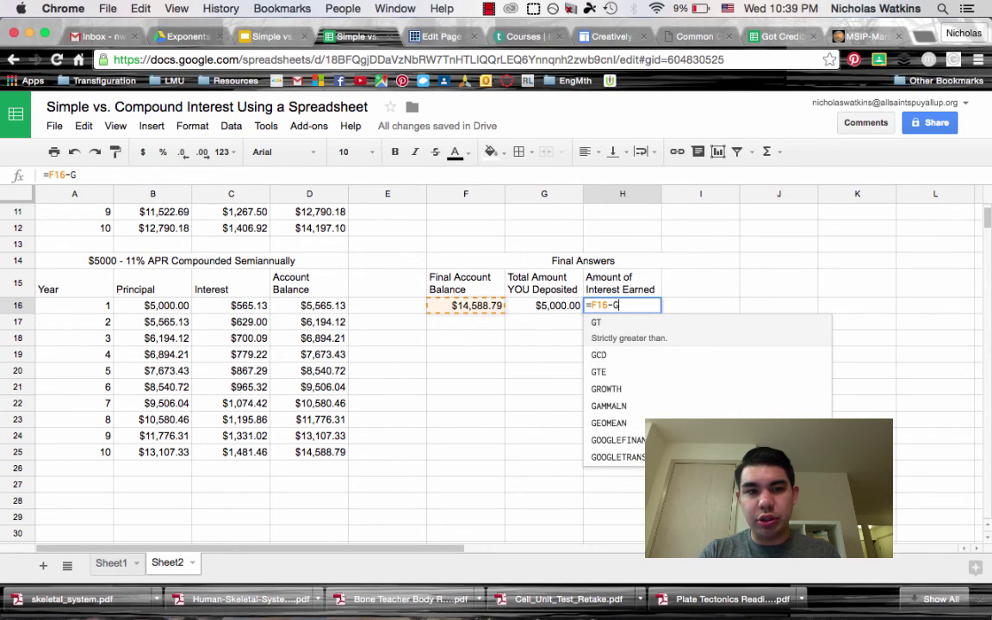
{"action": "type", "text": "16"}
{"action": "key", "text": "Return"}
{"action": "left_click", "coordinate": [689, 434]}
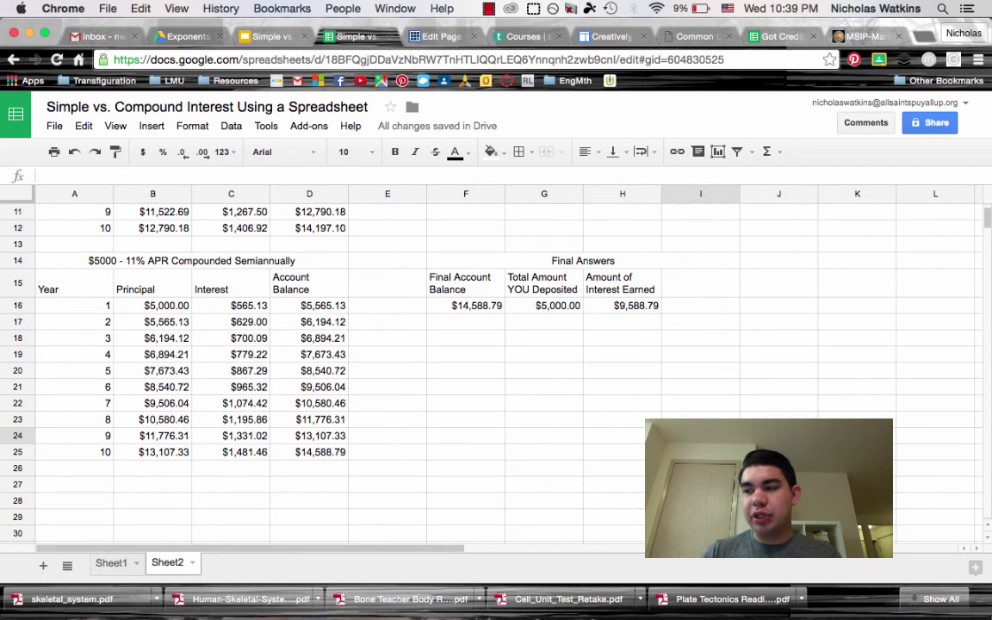
Add the column header "How much more interest have you earned?" in I15 beside the semiannual table's Final Answers
{"action": "double_click", "coordinate": [690, 276]}
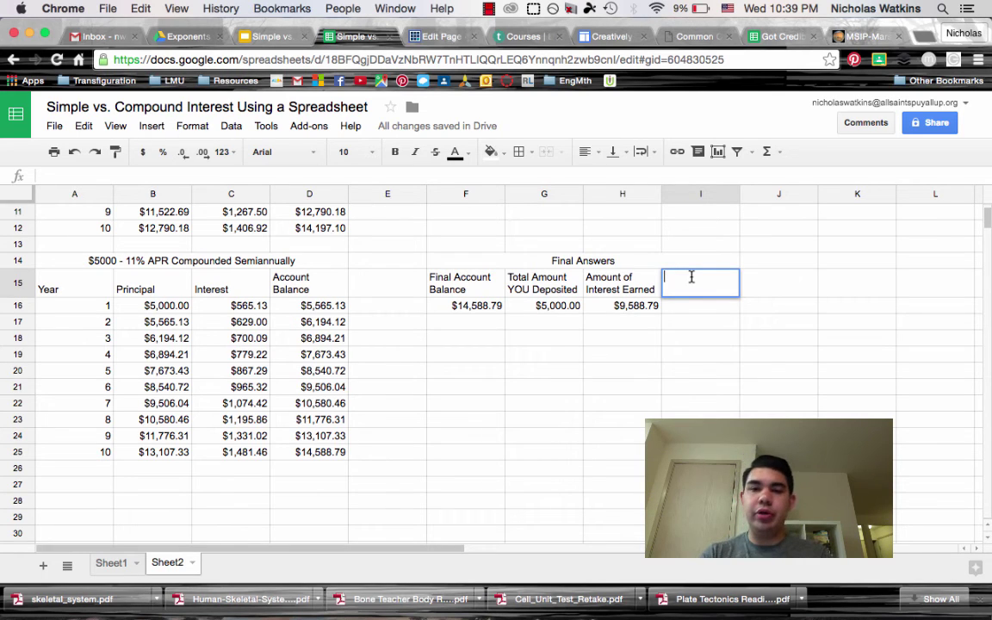
{"action": "type", "text": "How m"}
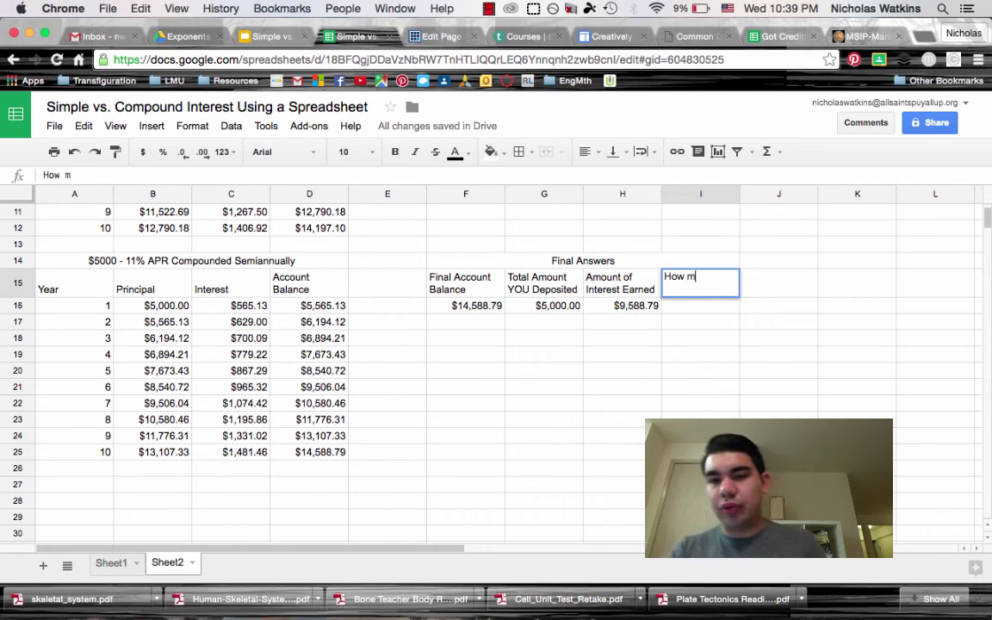
{"action": "type", "text": "uch more int"}
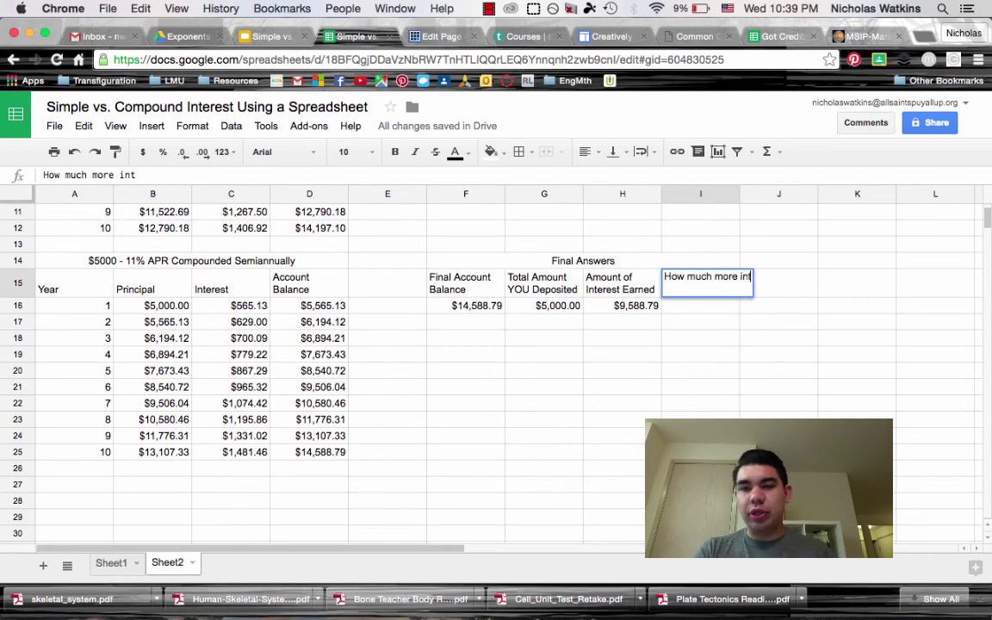
{"action": "type", "text": "erest have you "}
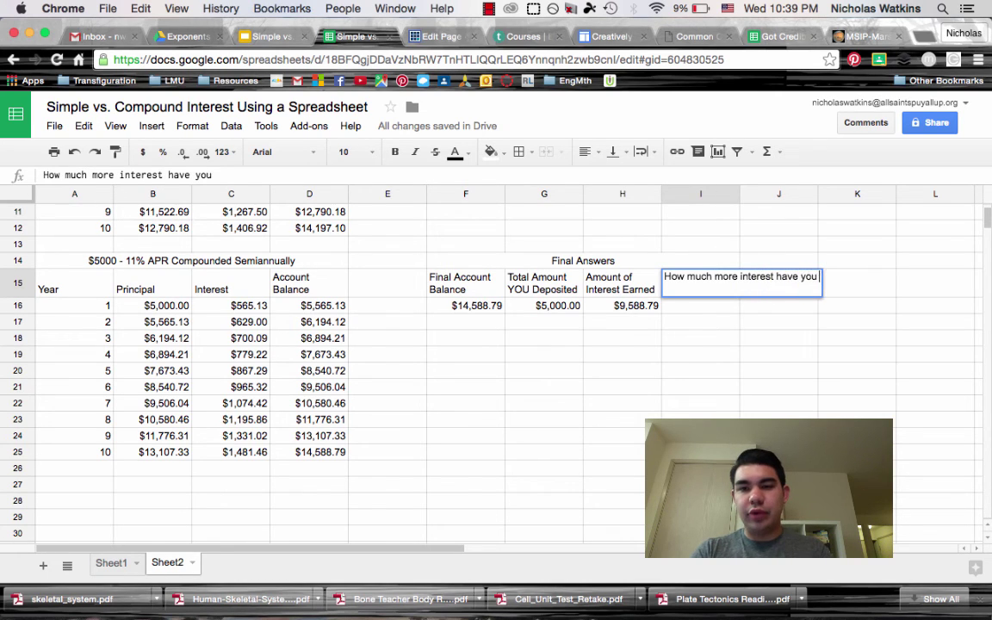
{"action": "type", "text": "earned?"}
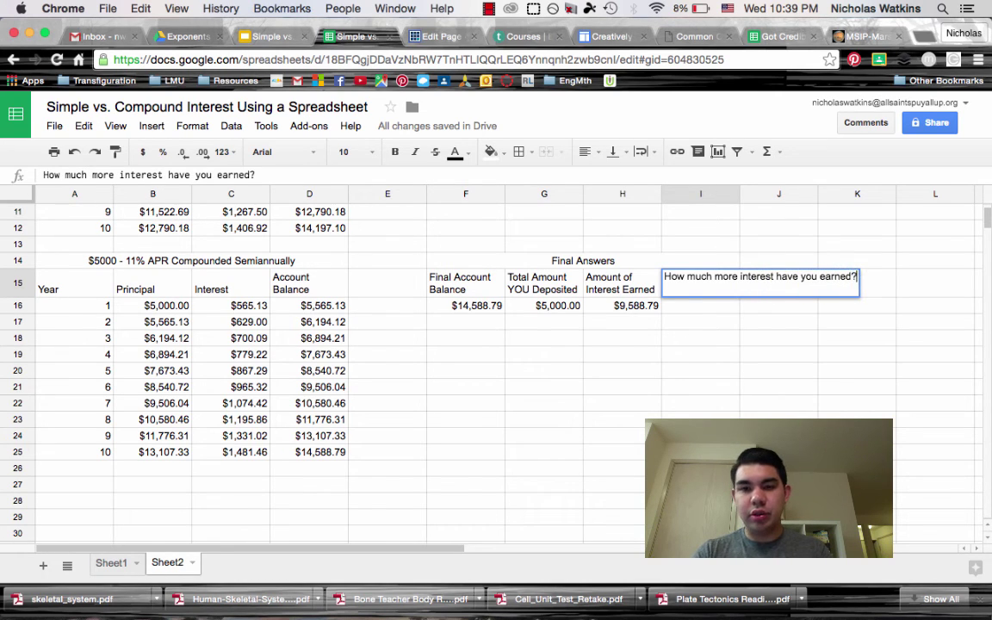
{"action": "left_click", "coordinate": [680, 384]}
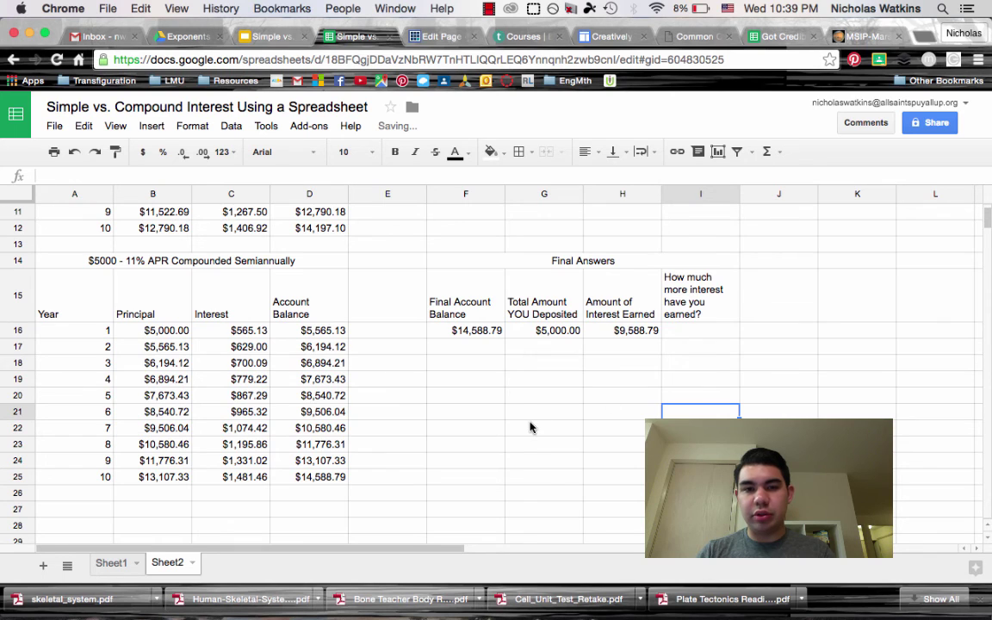
Compare the Amount of Interest Earned in H3 for annual compounding with the one in H16 for semiannual compounding
{"action": "scroll", "coordinate": [531, 425], "scroll_direction": "up", "scroll_amount": 5}
{"action": "scroll", "coordinate": [531, 425], "scroll_direction": "down", "scroll_amount": 5}
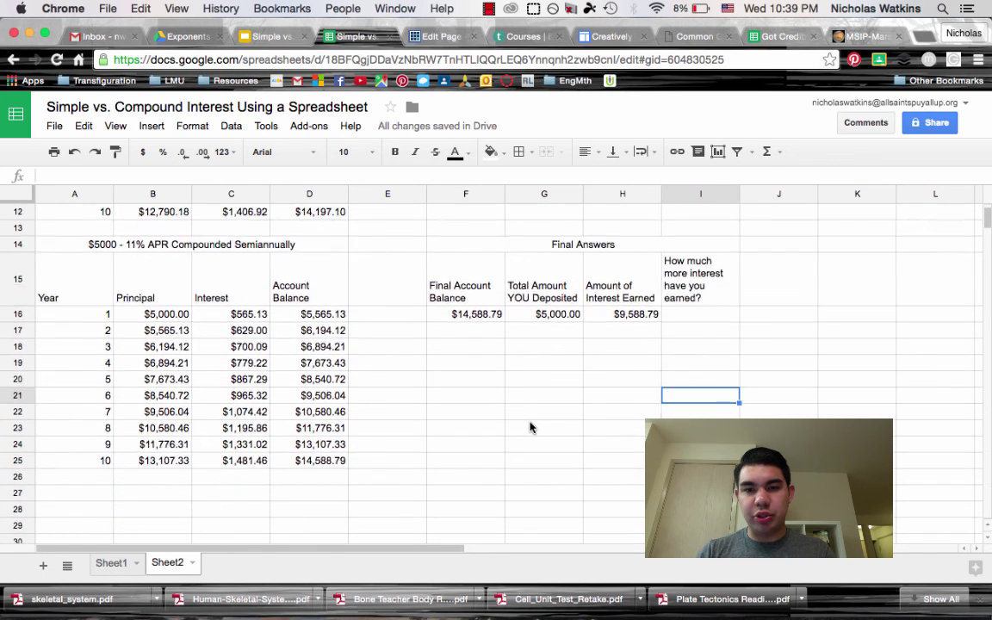
{"action": "scroll", "coordinate": [531, 425], "scroll_direction": "up", "scroll_amount": 5}
{"action": "scroll", "coordinate": [531, 425], "scroll_direction": "right", "scroll_amount": 1}
{"action": "scroll", "coordinate": [531, 425], "scroll_direction": "down", "scroll_amount": 1}
{"action": "scroll", "coordinate": [531, 426], "scroll_direction": "left", "scroll_amount": 1}
{"action": "scroll", "coordinate": [532, 425], "scroll_direction": "up", "scroll_amount": 1}
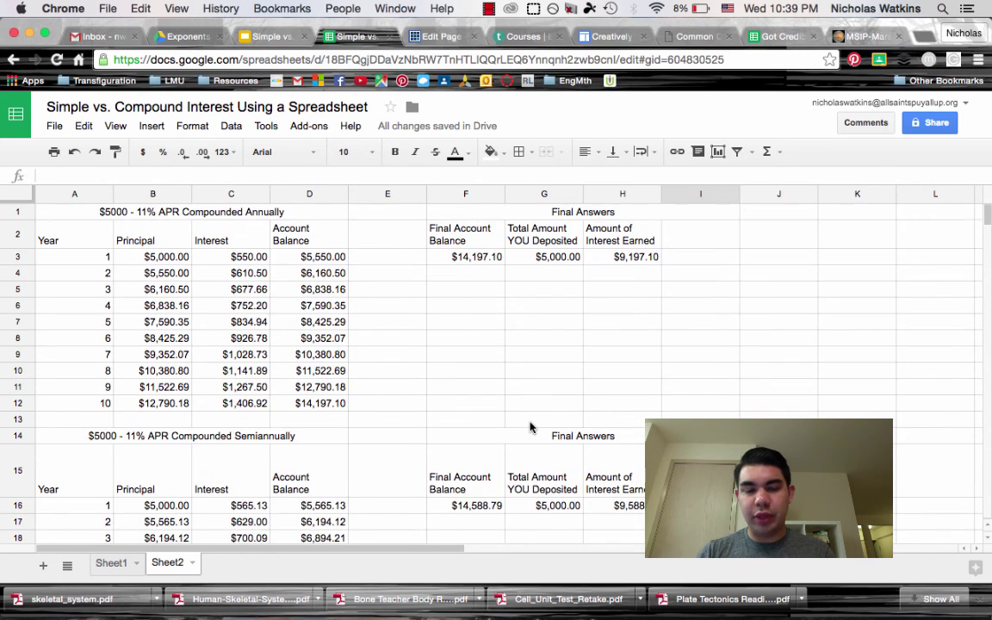
{"action": "left_click", "coordinate": [614, 505]}
{"action": "left_click", "coordinate": [622, 257]}
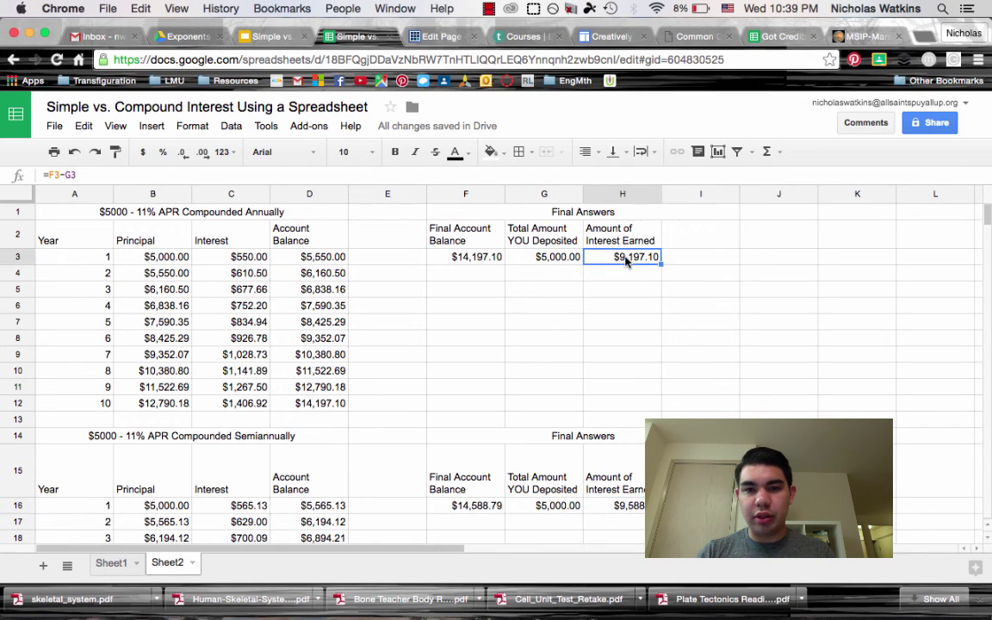
{"action": "left_click", "coordinate": [621, 508]}
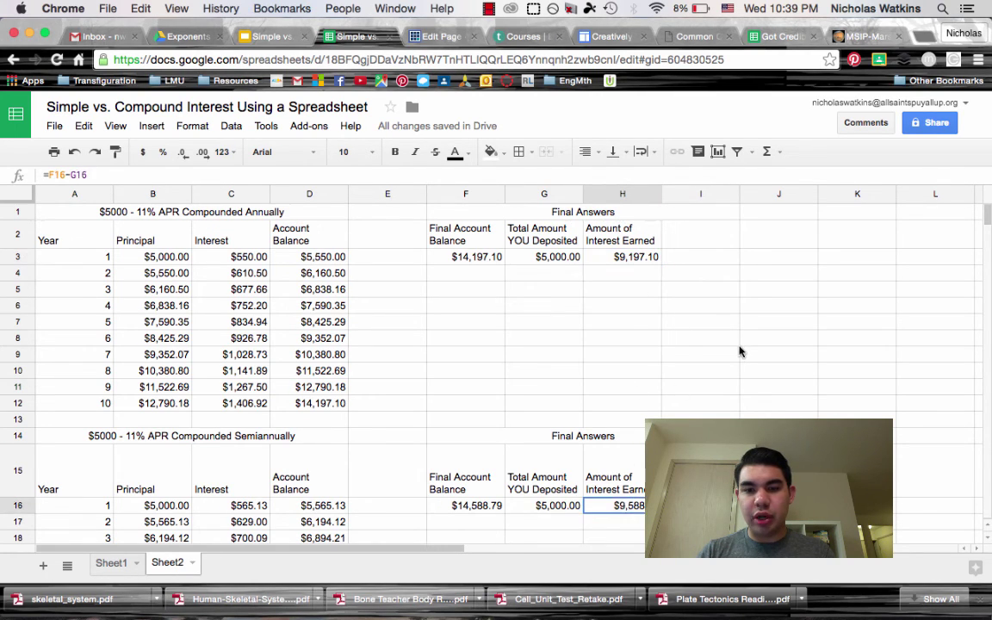
{"action": "left_click", "coordinate": [722, 368]}
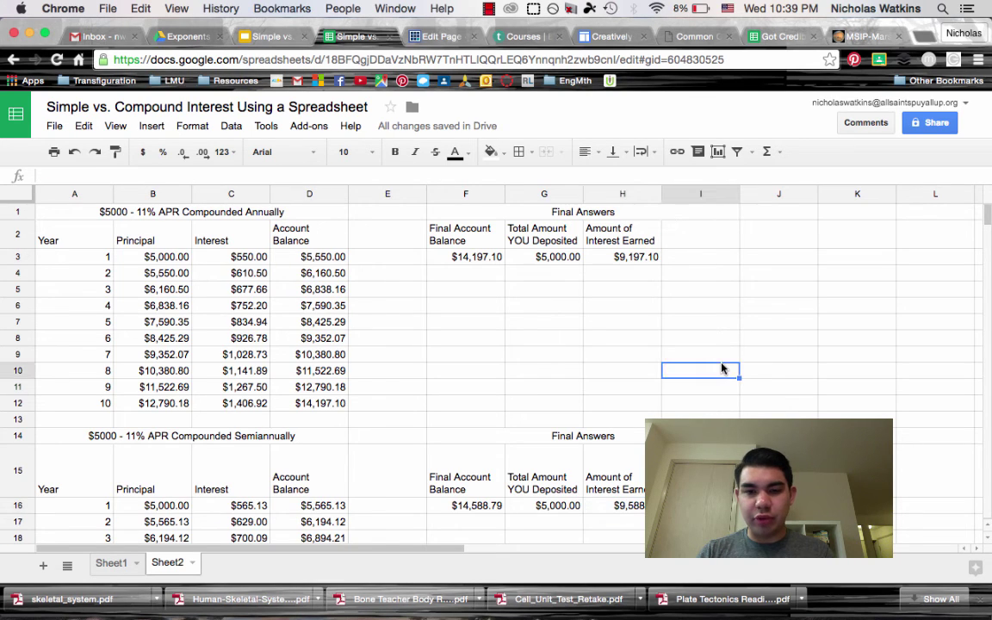
{"action": "left_click", "coordinate": [626, 510]}
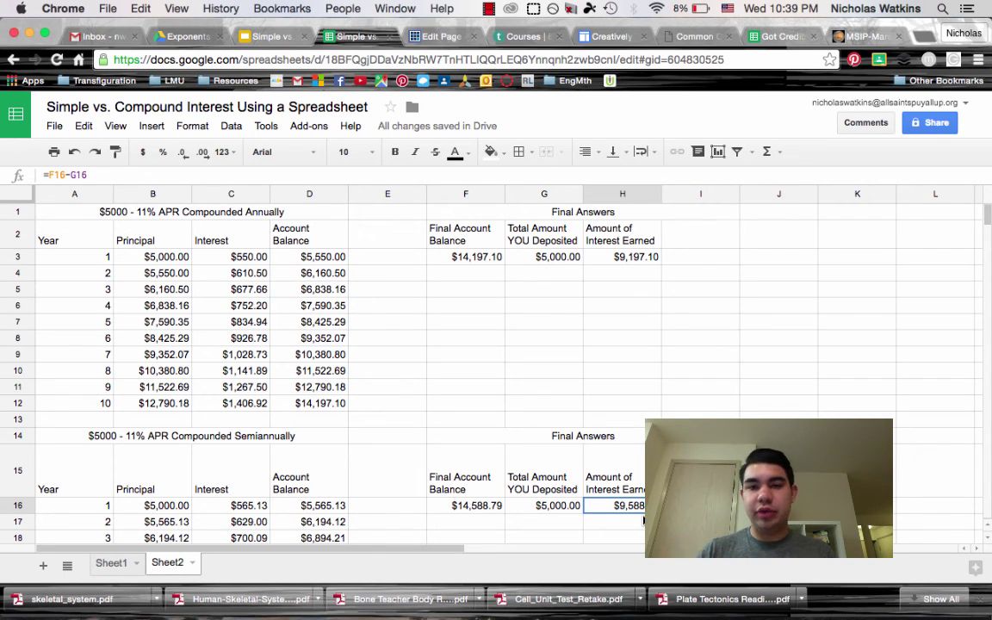
Calculate in I16 how much more interest semiannual compounding earns with the formula =H16-H3
{"action": "left_click", "coordinate": [689, 508]}
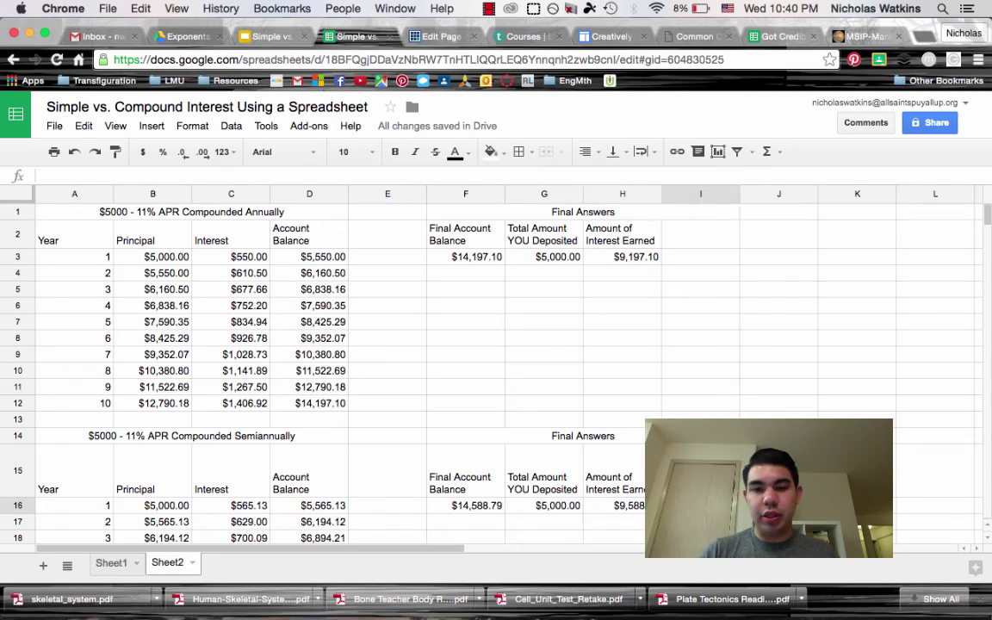
{"action": "type", "text": "+"}
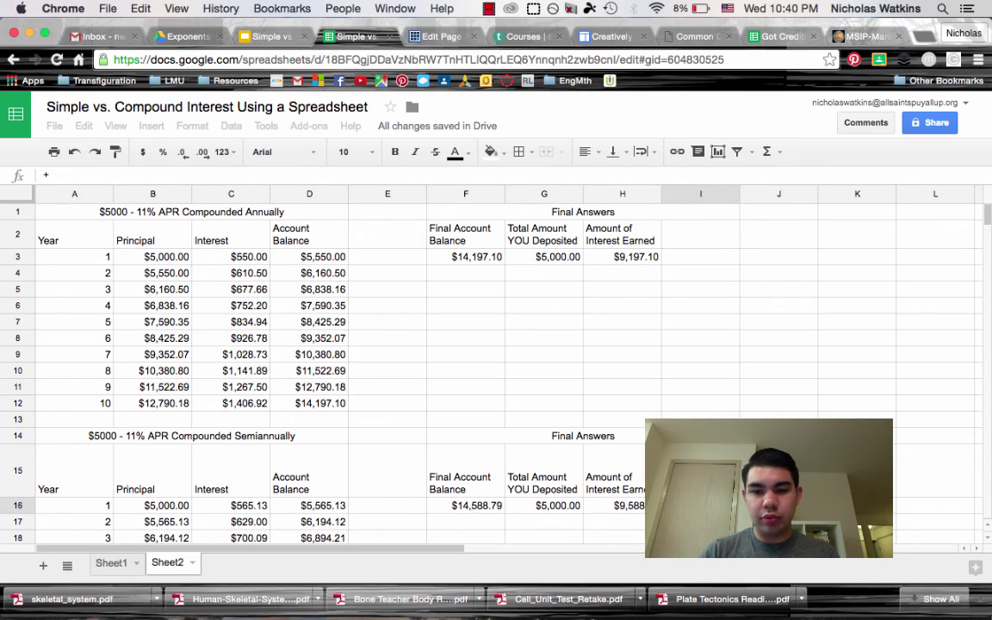
{"action": "key", "text": "BackSpace"}
{"action": "type", "text": "="}
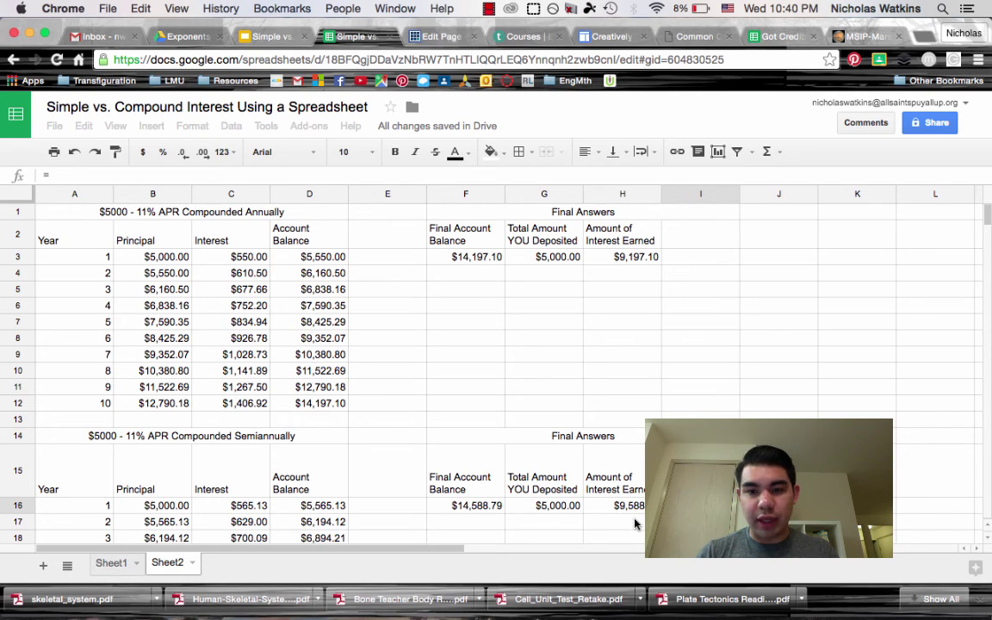
{"action": "type", "text": "H16"}
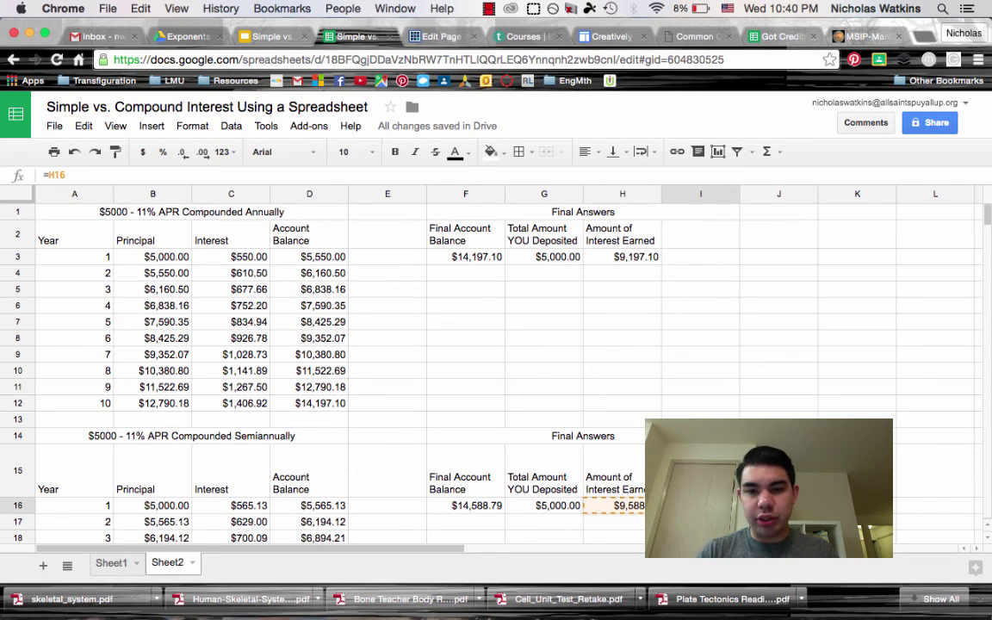
{"action": "type", "text": "-H"}
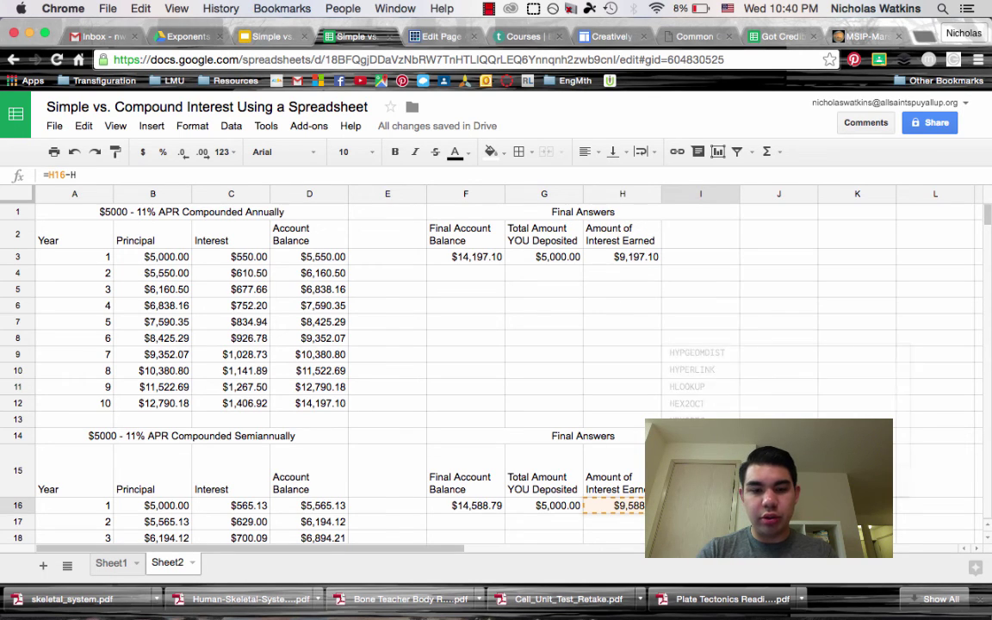
{"action": "left_click", "coordinate": [622, 257]}
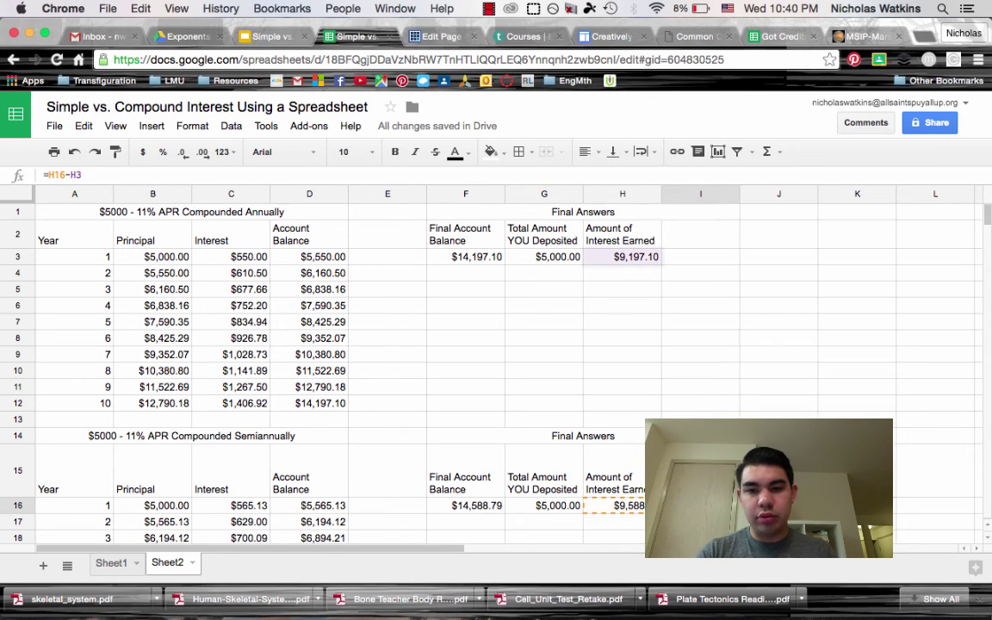
{"action": "key", "text": "Return"}
{"action": "left_click", "coordinate": [779, 505]}
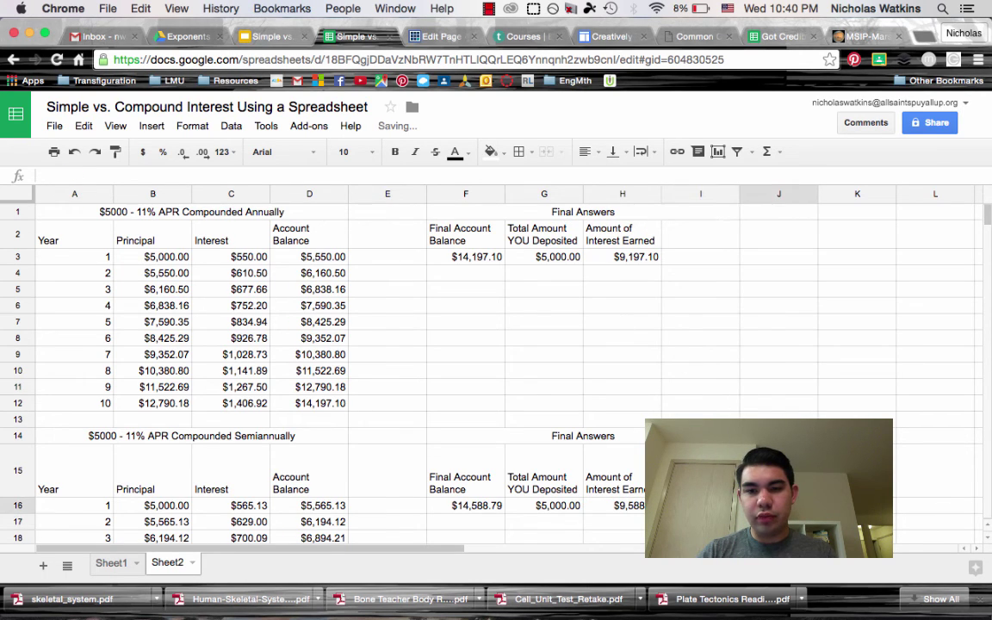
{"action": "left_click", "coordinate": [701, 505]}
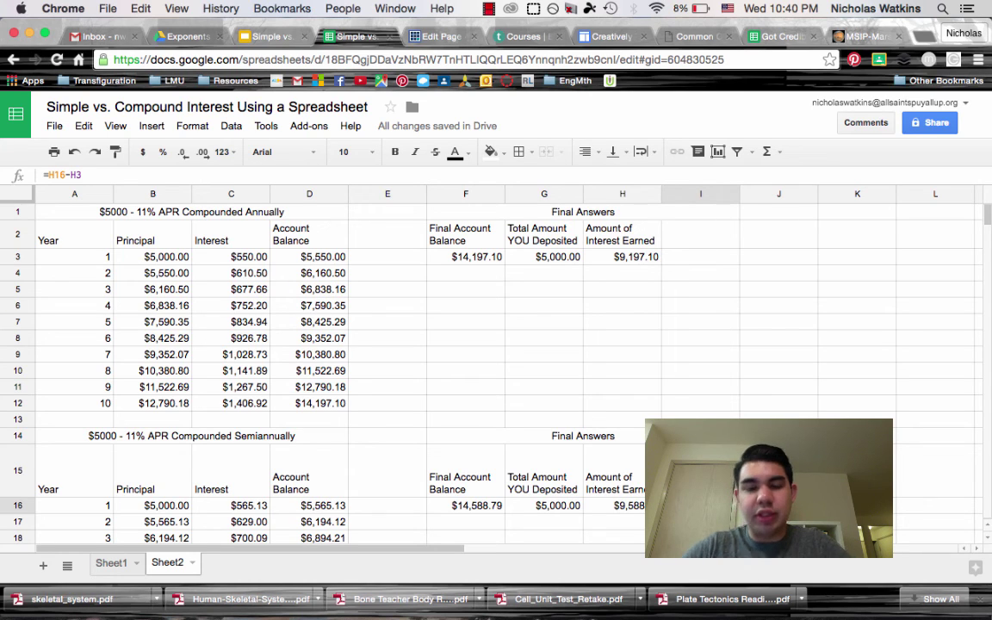
{"action": "left_click", "coordinate": [700, 470]}
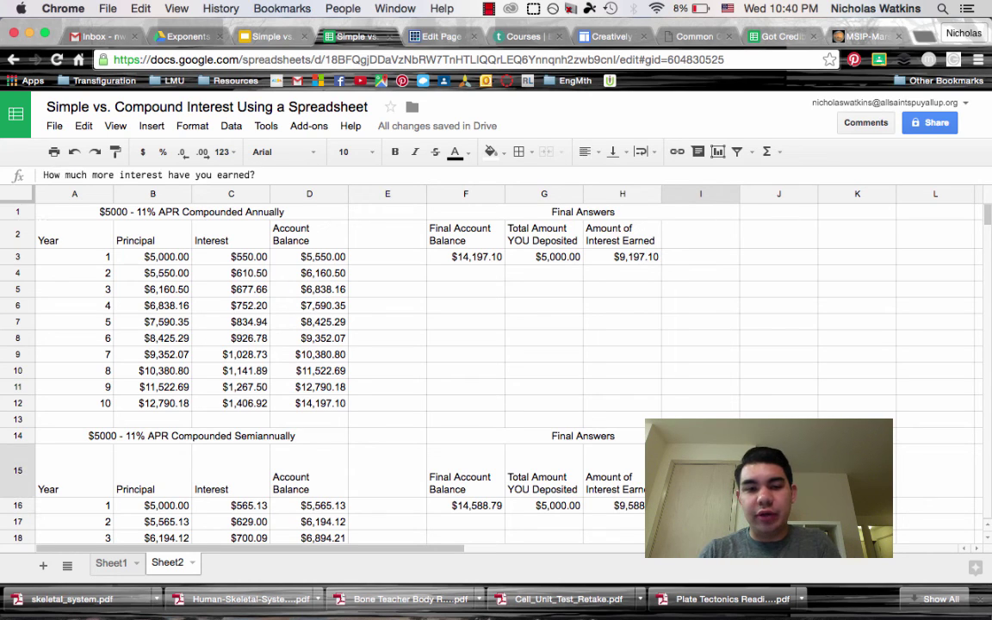
{"action": "left_click", "coordinate": [700, 505]}
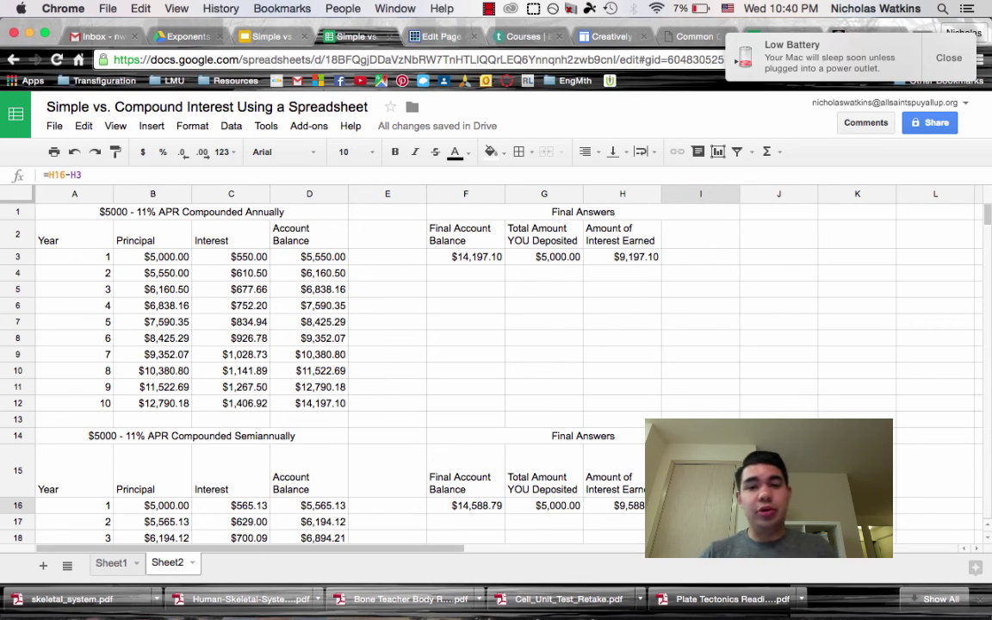
Set the semiannual table's year 1 principal in B16 to 7000 and check the interest difference in I16
{"action": "left_click", "coordinate": [256, 369]}
{"action": "scroll", "coordinate": [404, 408], "scroll_direction": "down", "scroll_amount": 2}
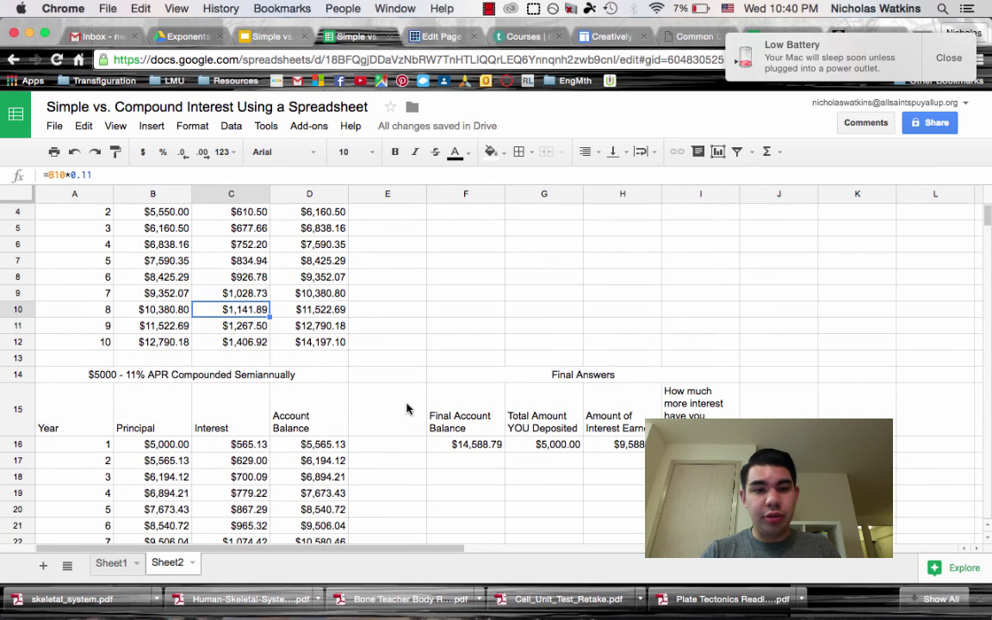
{"action": "double_click", "coordinate": [162, 445]}
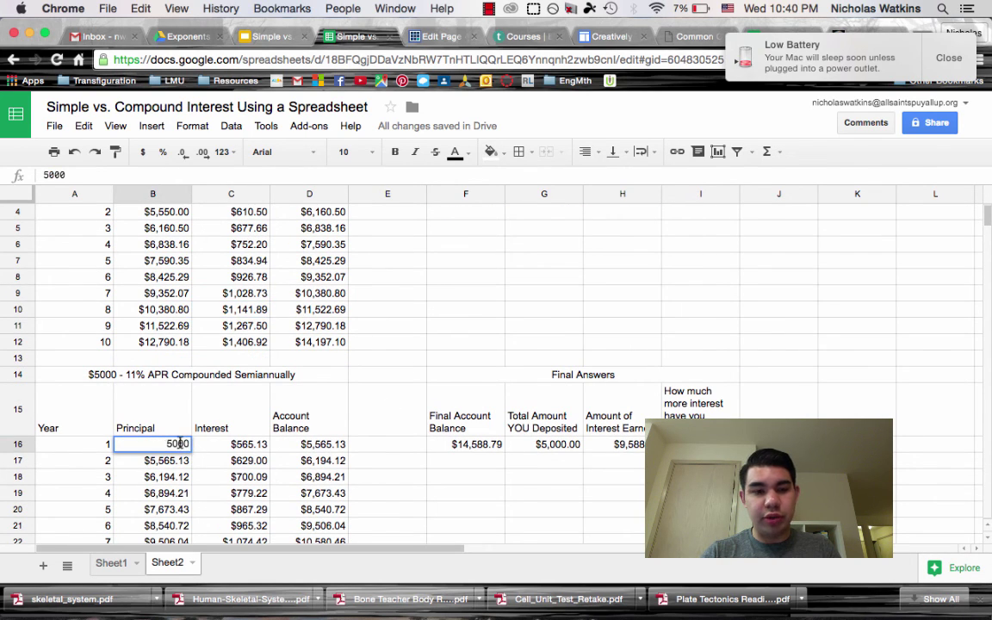
{"action": "double_click", "coordinate": [180, 443]}
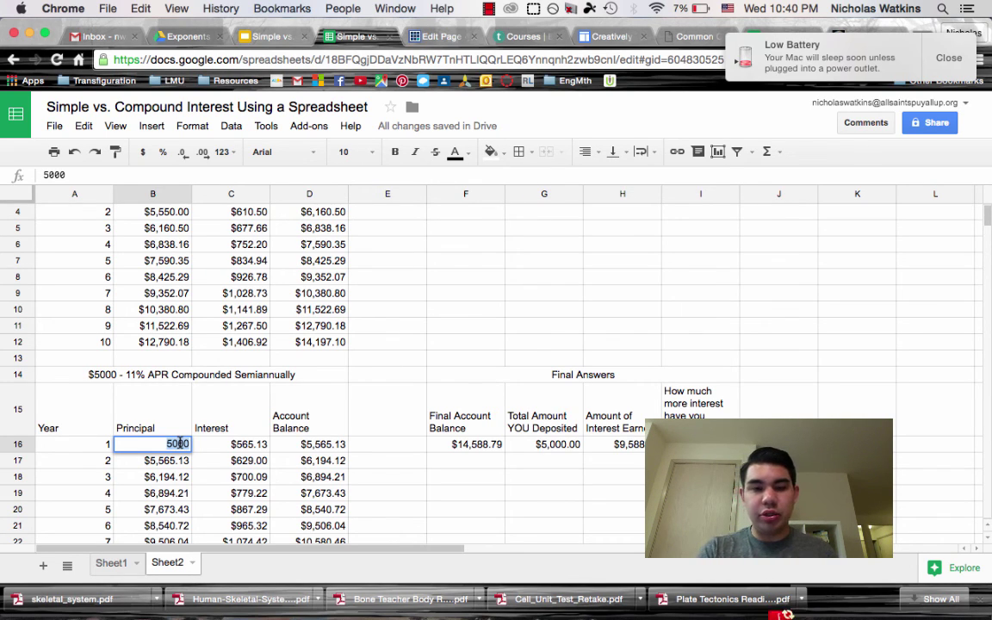
{"action": "type", "text": "7000"}
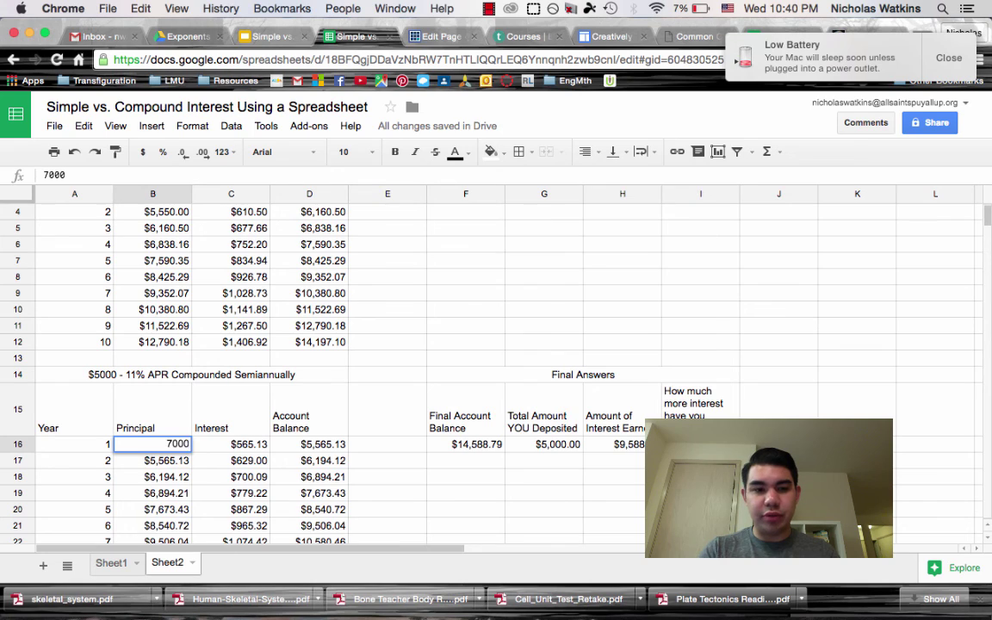
{"action": "key", "text": "Return"}
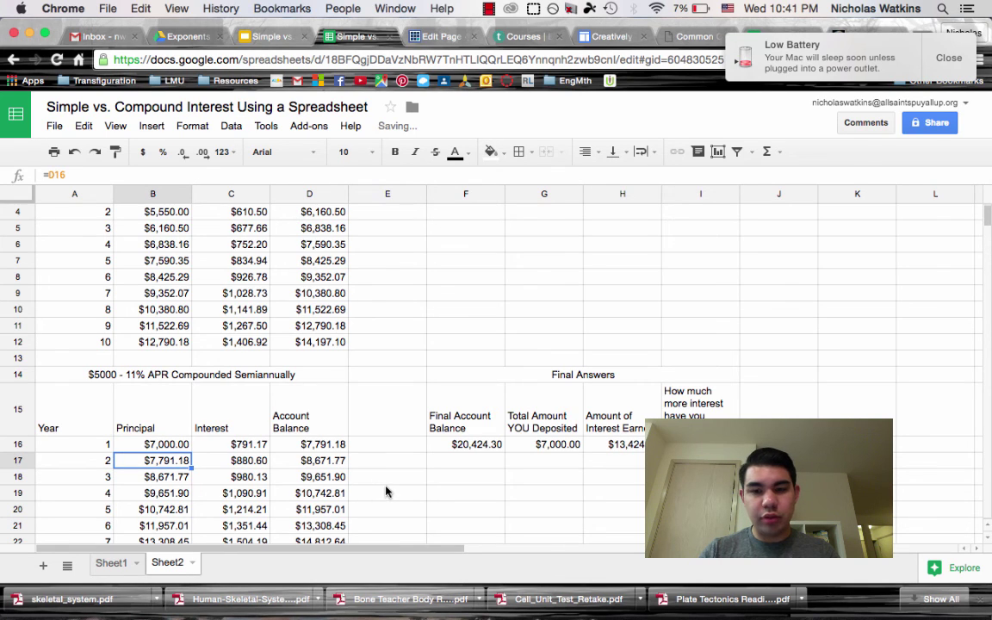
{"action": "left_click", "coordinate": [693, 444]}
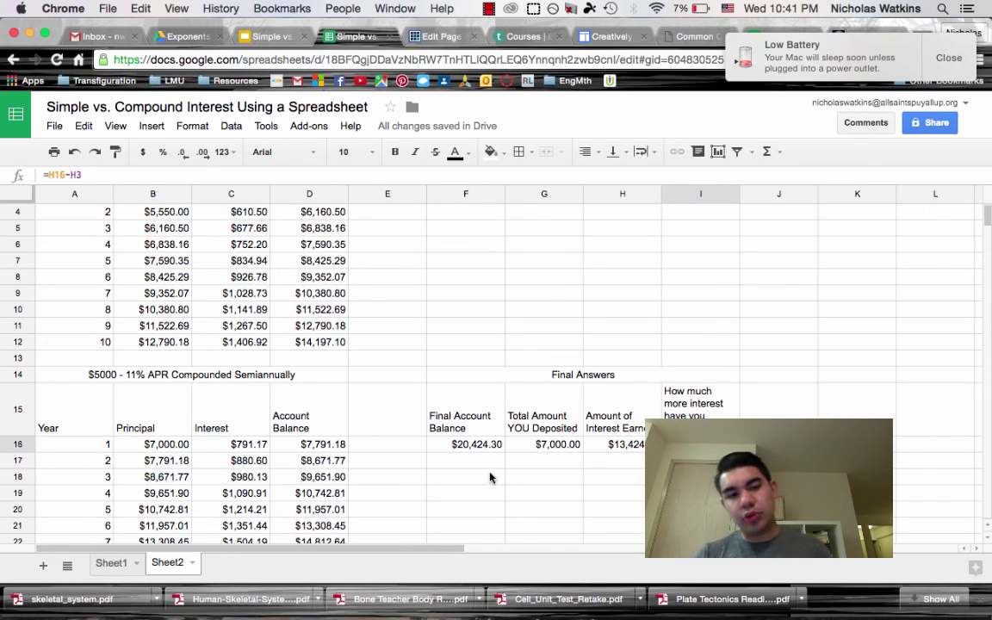
Set the year 1 principal in B16 to 100 and check the Final Account Balance in F16
{"action": "left_click", "coordinate": [156, 445]}
{"action": "double_click", "coordinate": [156, 444]}
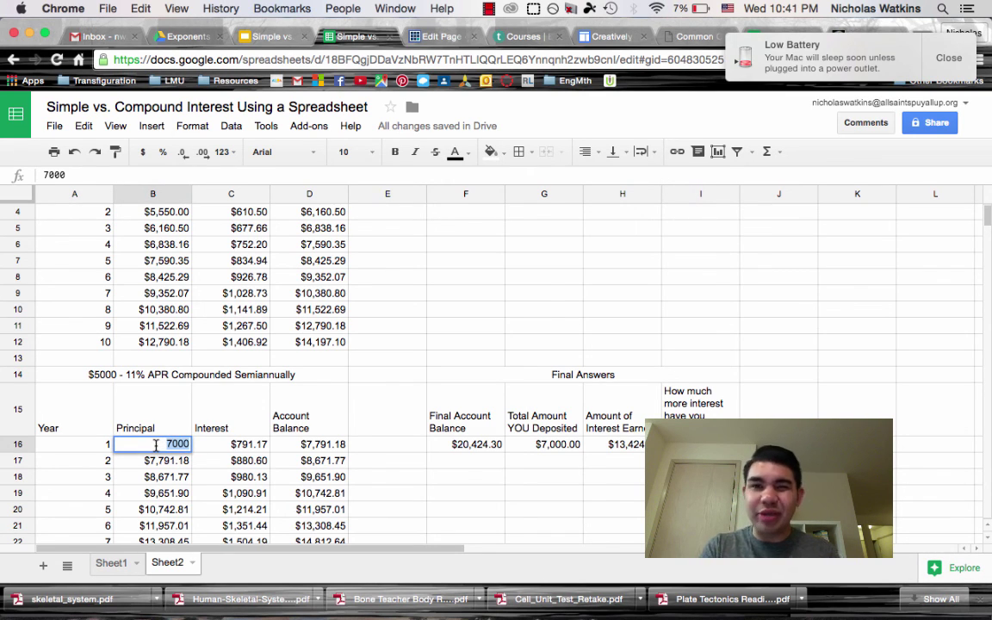
{"action": "type", "text": "100"}
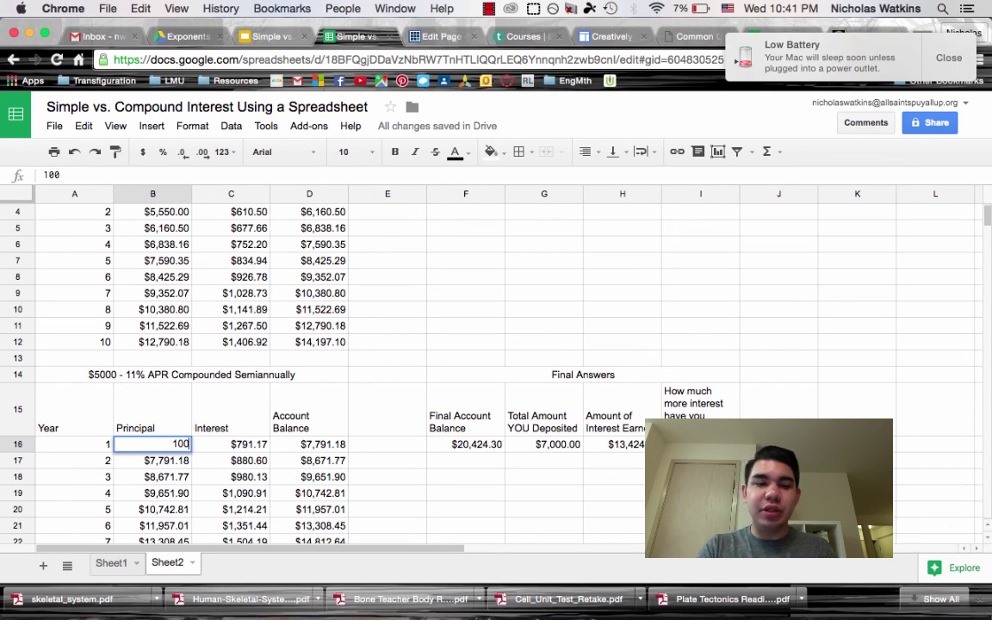
{"action": "key", "text": "Return"}
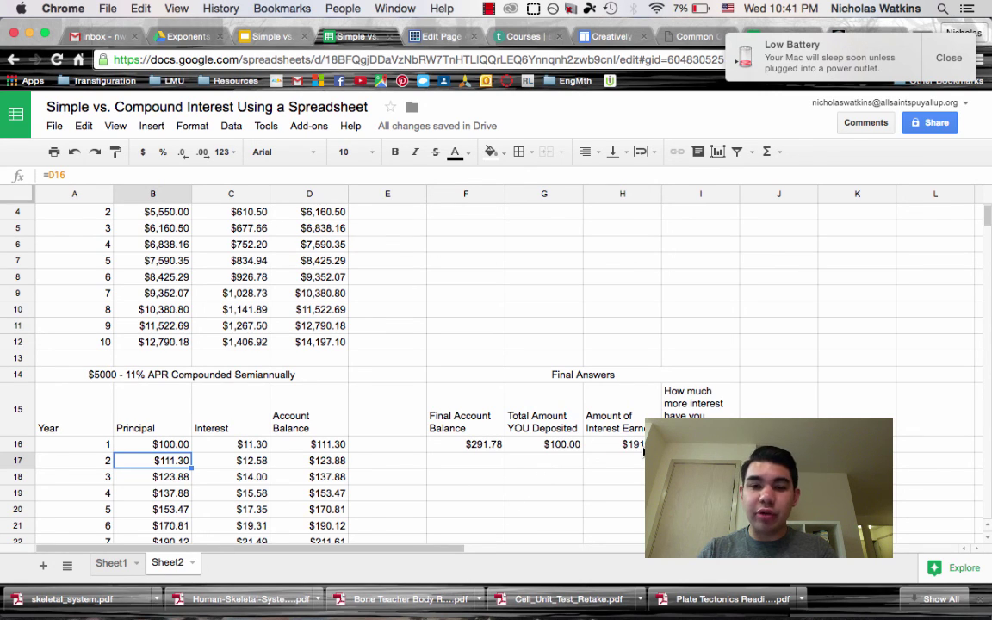
{"action": "left_click", "coordinate": [493, 450]}
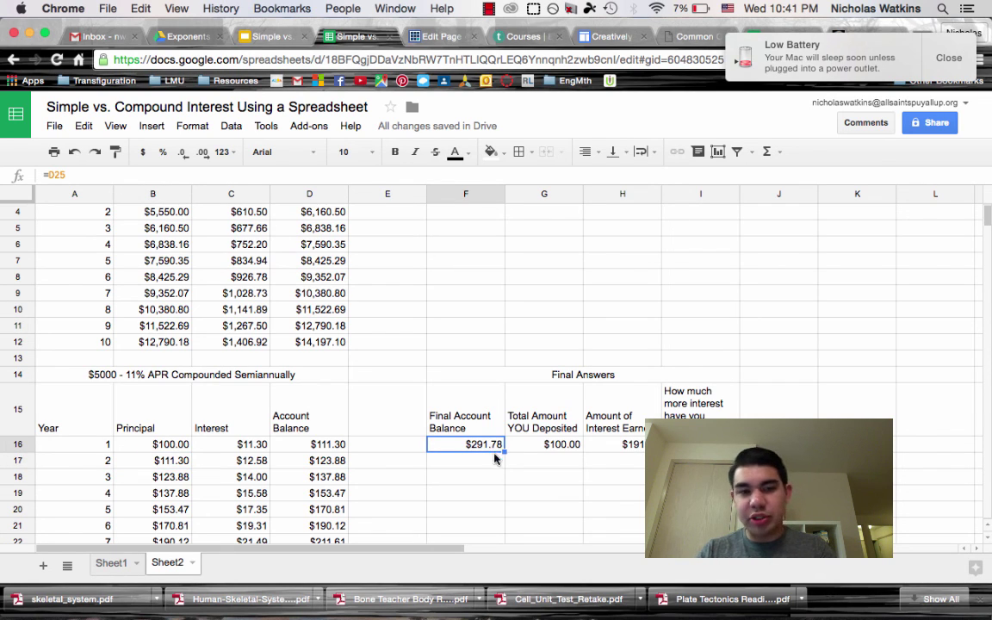
Set the semiannual table's year 1 principal in B16 to 1000000
{"action": "double_click", "coordinate": [171, 445]}
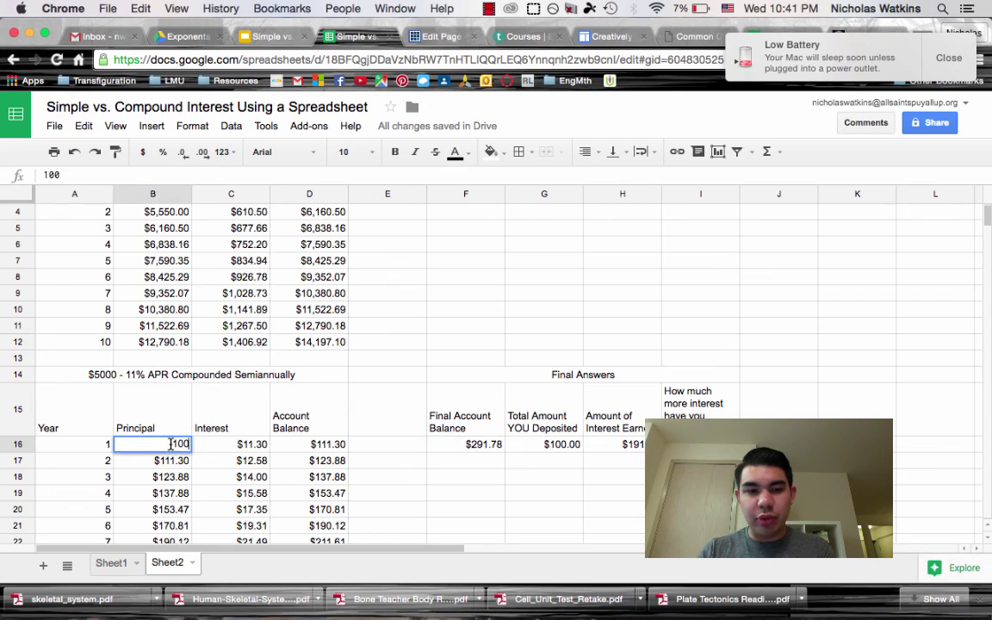
{"action": "type", "text": "0000"}
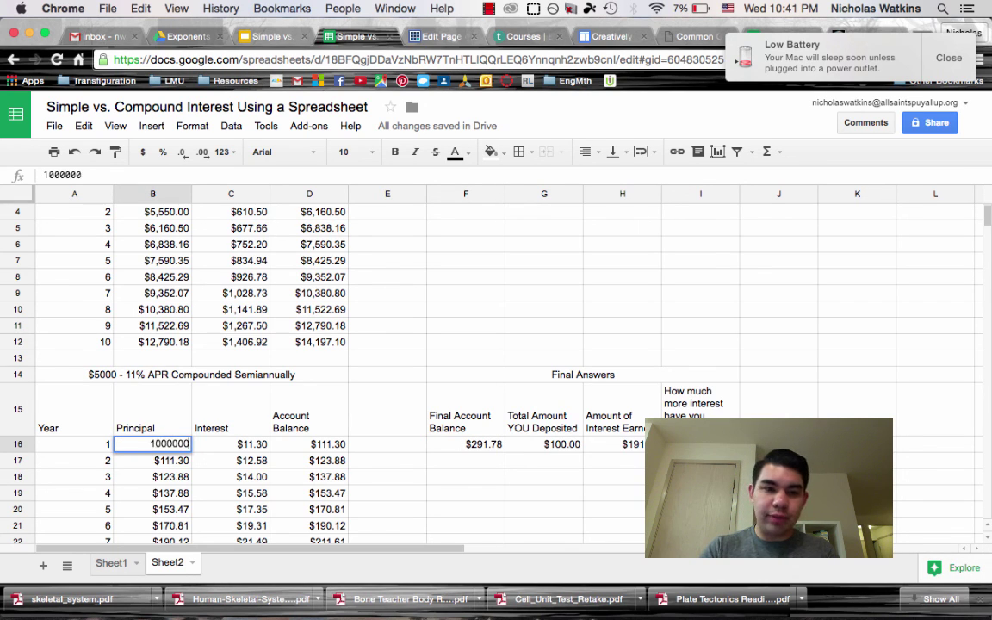
{"action": "left_click", "coordinate": [464, 493]}
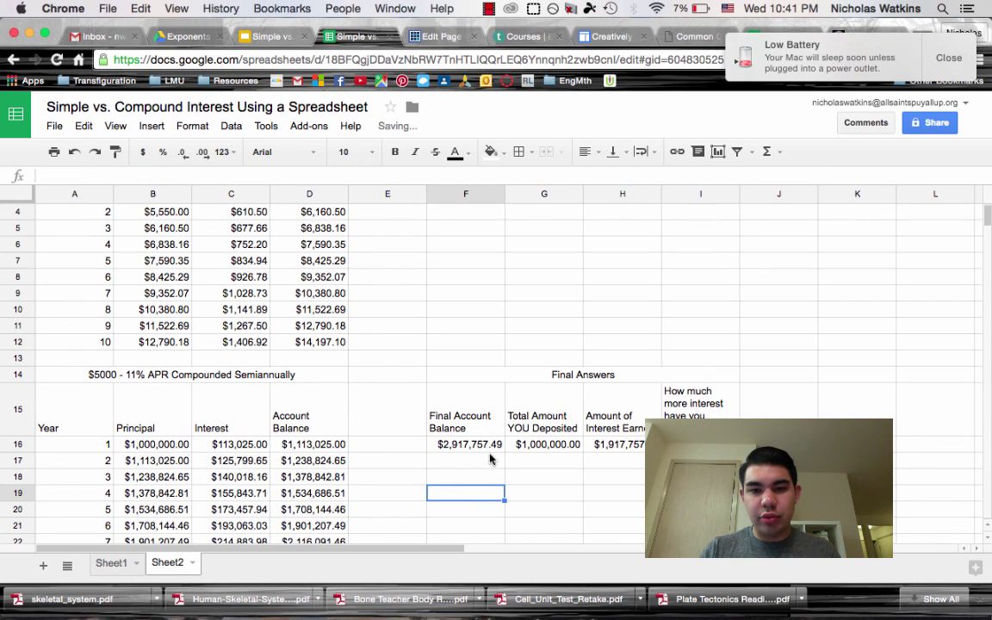
Set the semiannual table's year 1 principal in B16 to 5000
{"action": "double_click", "coordinate": [148, 443]}
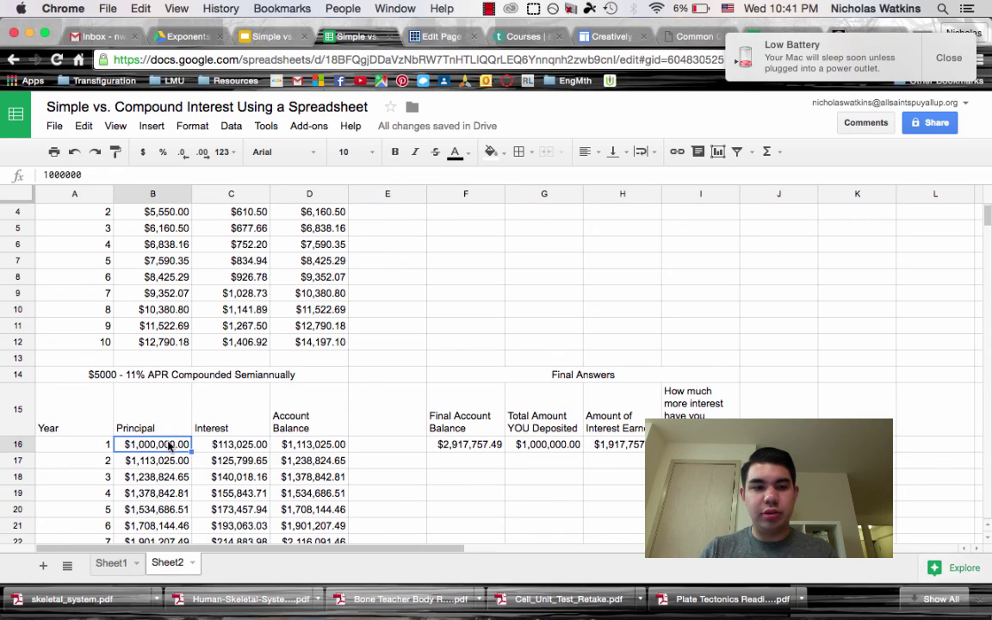
{"action": "left_click_drag", "start_coordinate": [150, 442], "coordinate": [169, 441]}
{"action": "type", "text": "5000"}
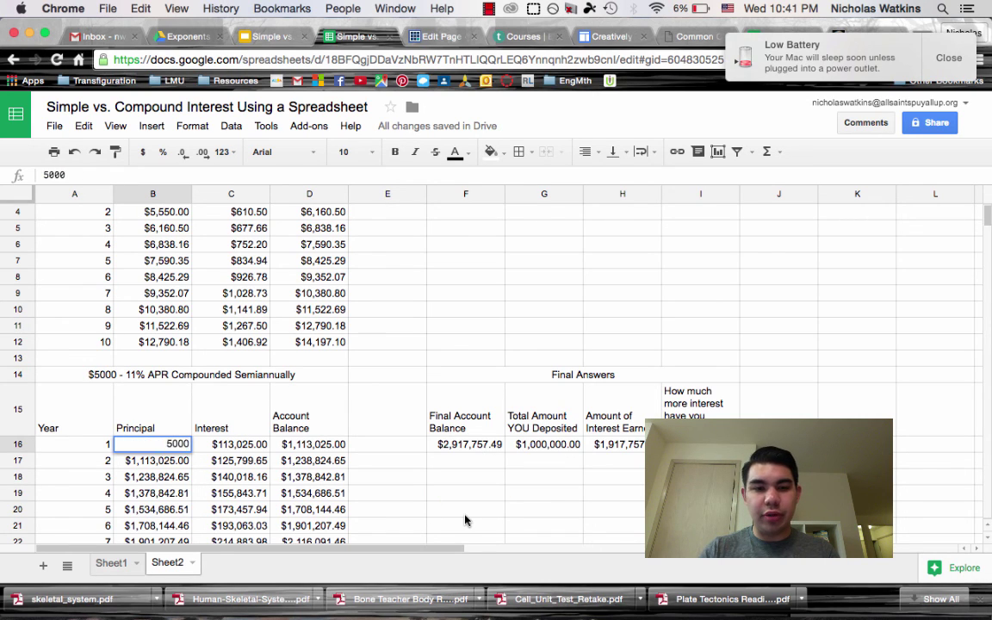
{"action": "left_click", "coordinate": [465, 519]}
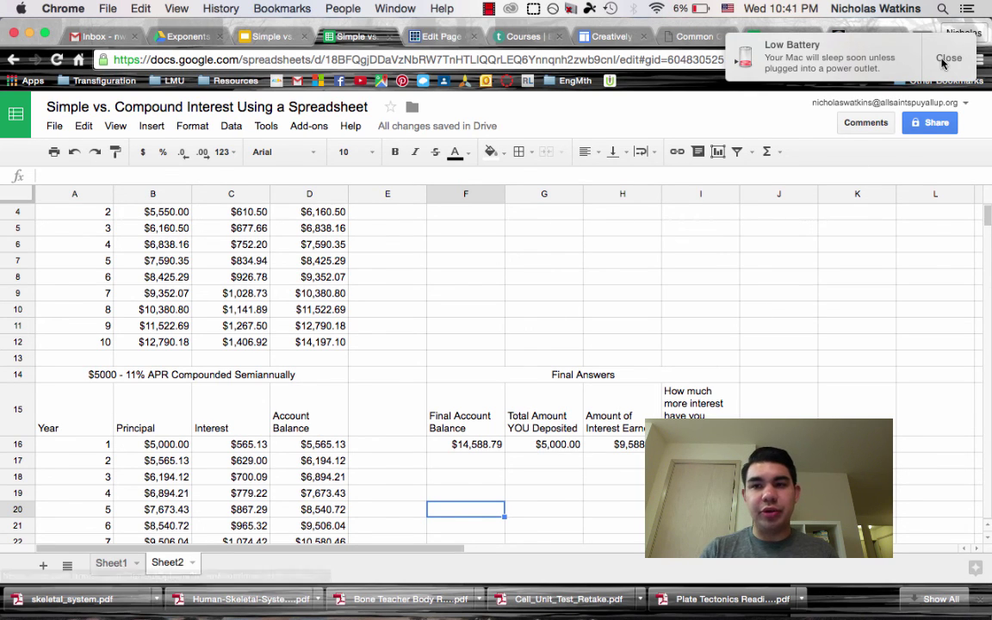
Make the annual table's title and header rows A1:I2 bold and fill them with golden yellow
{"action": "scroll", "coordinate": [700, 349], "scroll_direction": "up", "scroll_amount": 2}
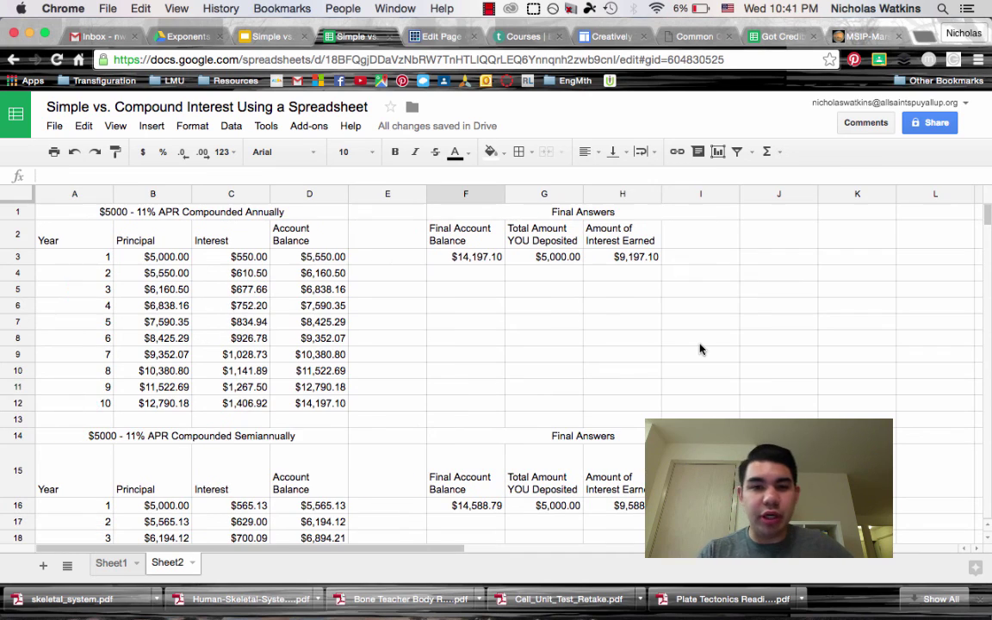
{"action": "left_click", "coordinate": [59, 213]}
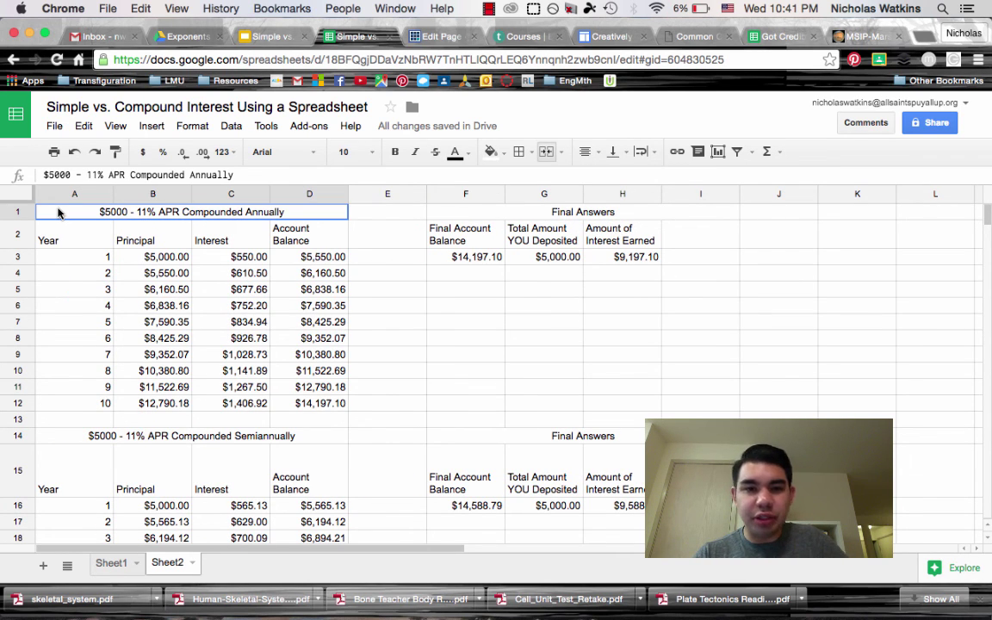
{"action": "left_click_drag", "start_coordinate": [58, 212], "coordinate": [652, 234]}
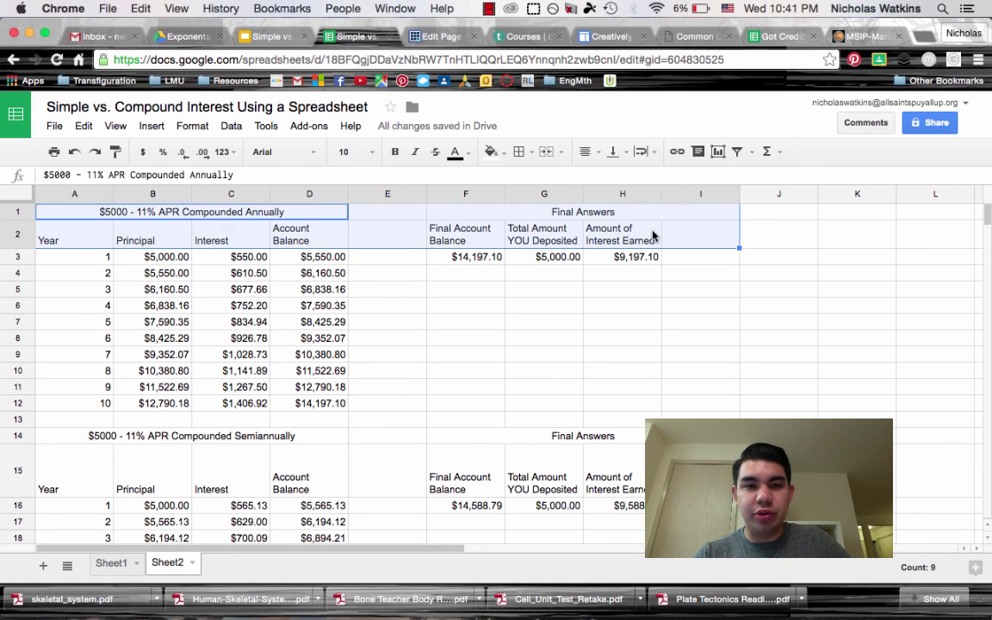
{"action": "left_click", "coordinate": [395, 152]}
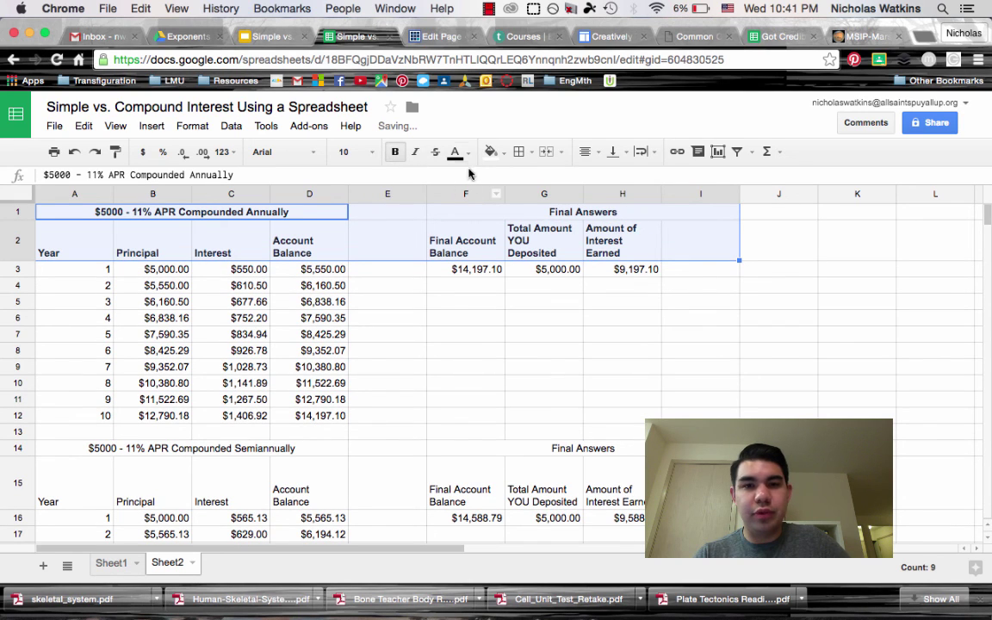
{"action": "left_click", "coordinate": [491, 152]}
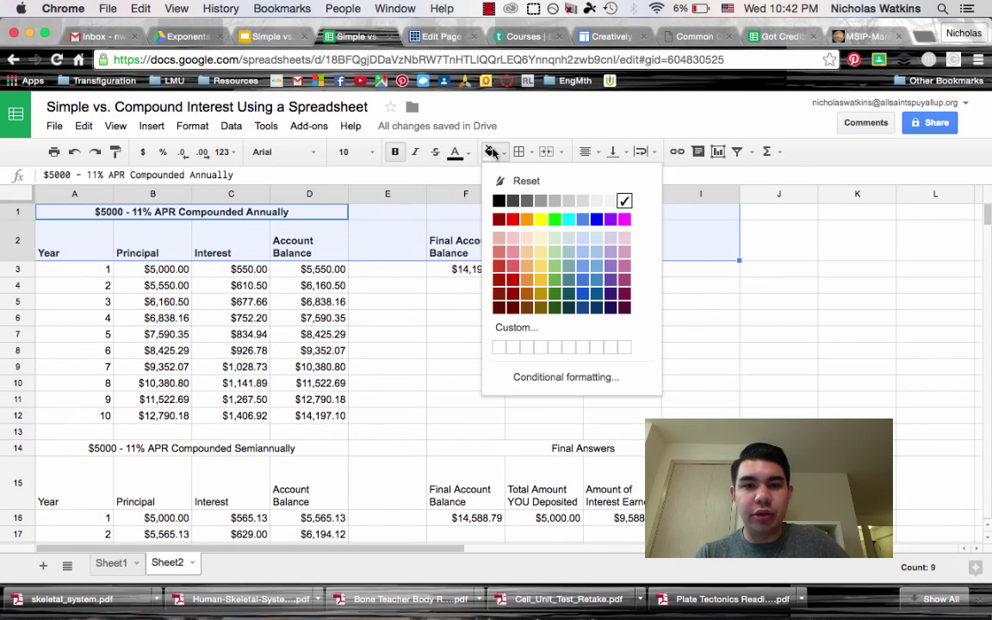
{"action": "left_click", "coordinate": [540, 264]}
{"action": "left_click", "coordinate": [416, 337]}
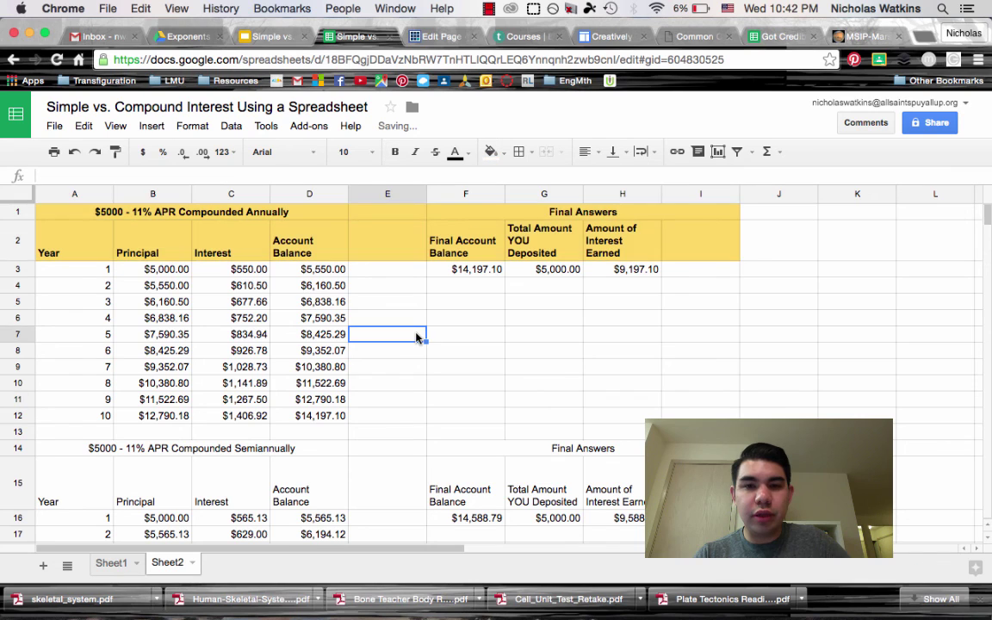
Fill the semiannual table's title and header rows A14:I15 with the same golden yellow and make their text bold
{"action": "scroll", "coordinate": [414, 337], "scroll_direction": "down", "scroll_amount": 2}
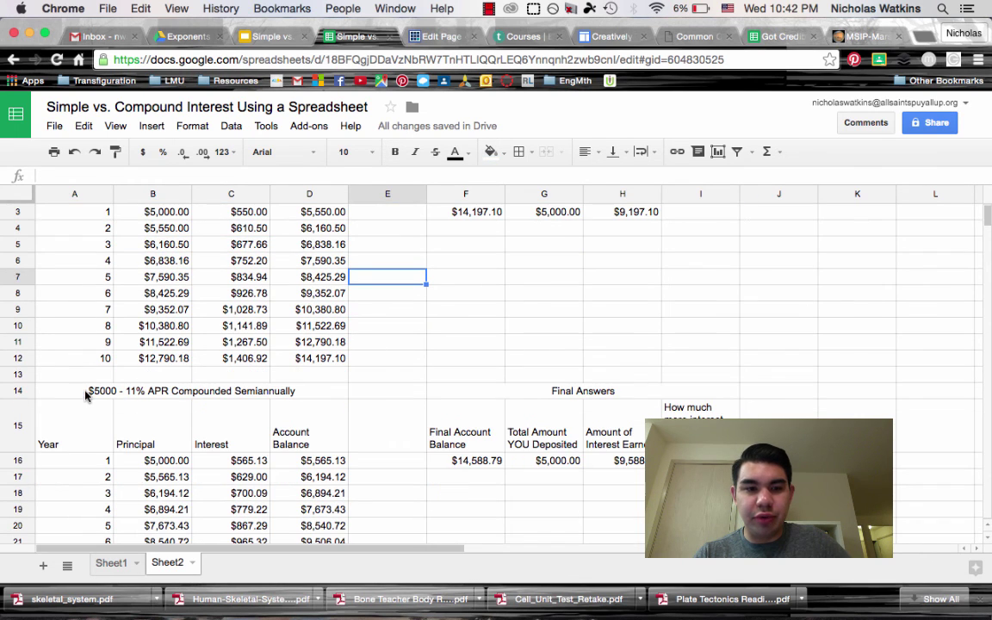
{"action": "left_click", "coordinate": [88, 390]}
{"action": "left_click_drag", "start_coordinate": [291, 433], "coordinate": [693, 435]}
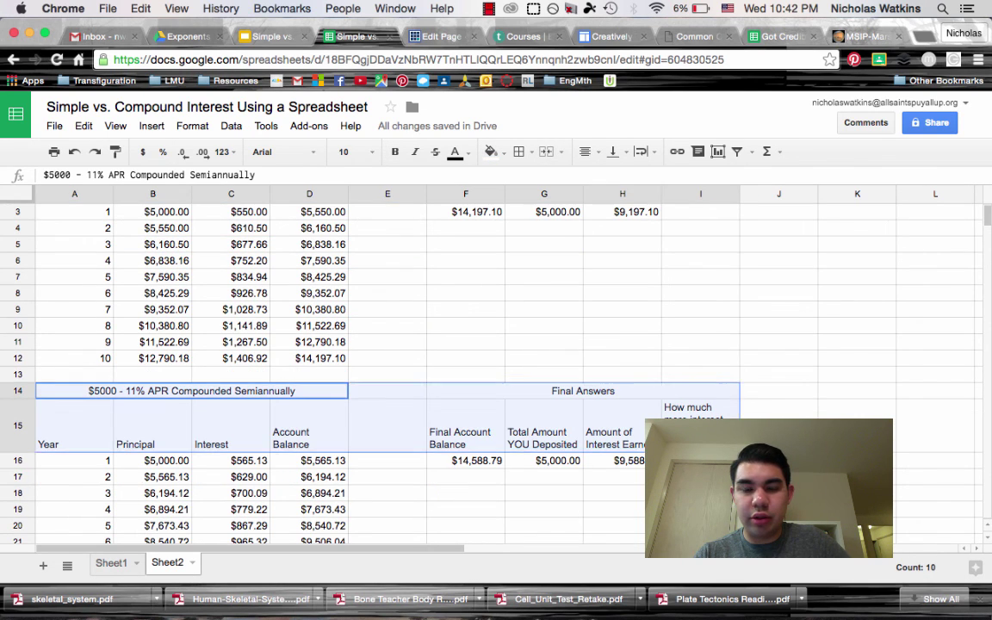
{"action": "left_click", "coordinate": [491, 151]}
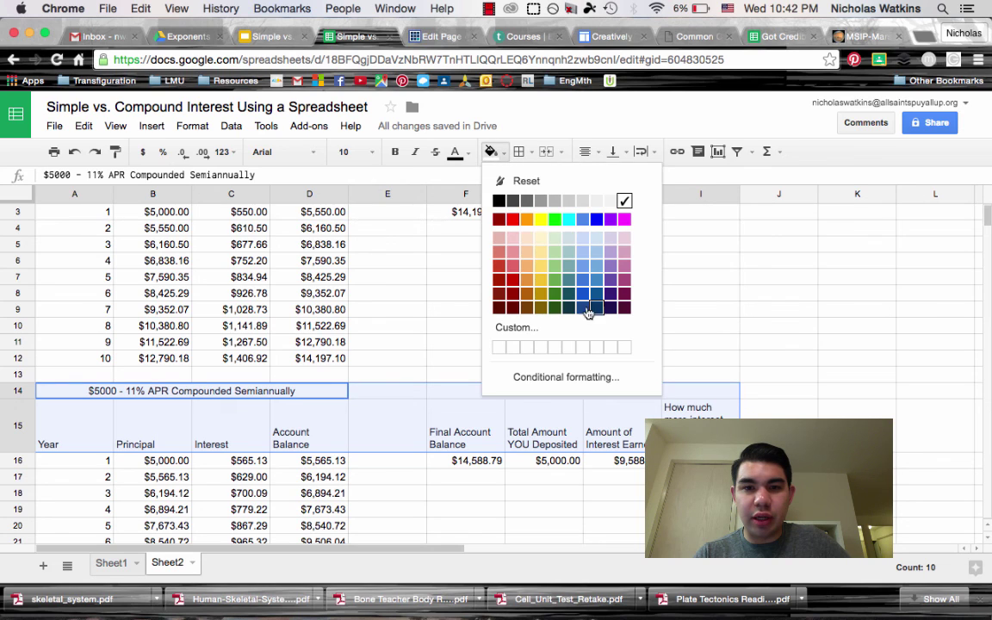
{"action": "left_click", "coordinate": [537, 265]}
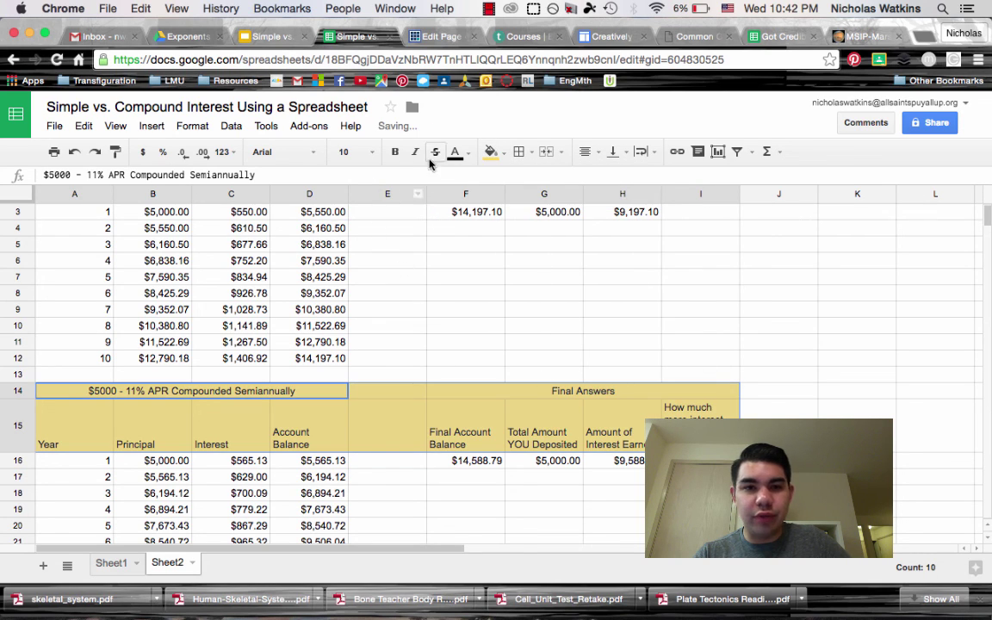
{"action": "left_click", "coordinate": [393, 153]}
{"action": "left_click", "coordinate": [508, 324]}
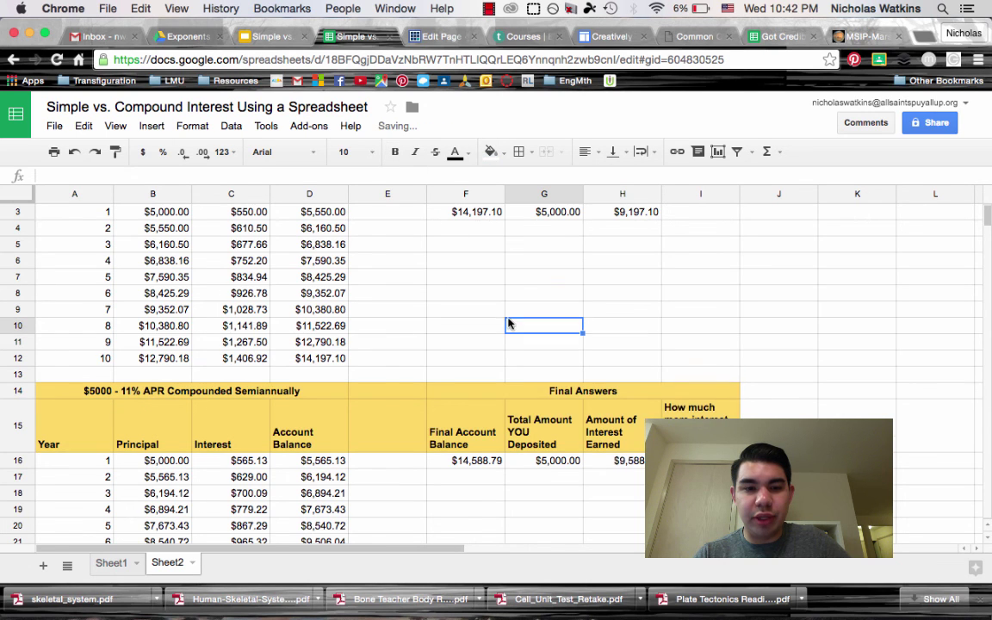
{"action": "scroll", "coordinate": [509, 322], "scroll_direction": "down", "scroll_amount": 3}
{"action": "scroll", "coordinate": [509, 323], "scroll_direction": "down", "scroll_amount": 1}
{"action": "scroll", "coordinate": [509, 323], "scroll_direction": "up", "scroll_amount": 5}
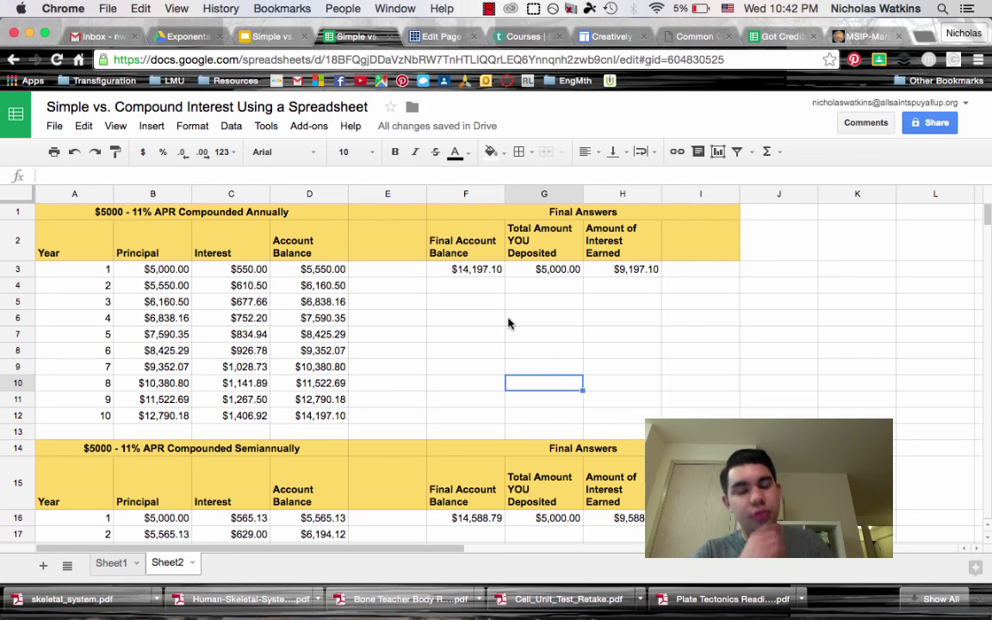
{"action": "left_click", "coordinate": [545, 337]}
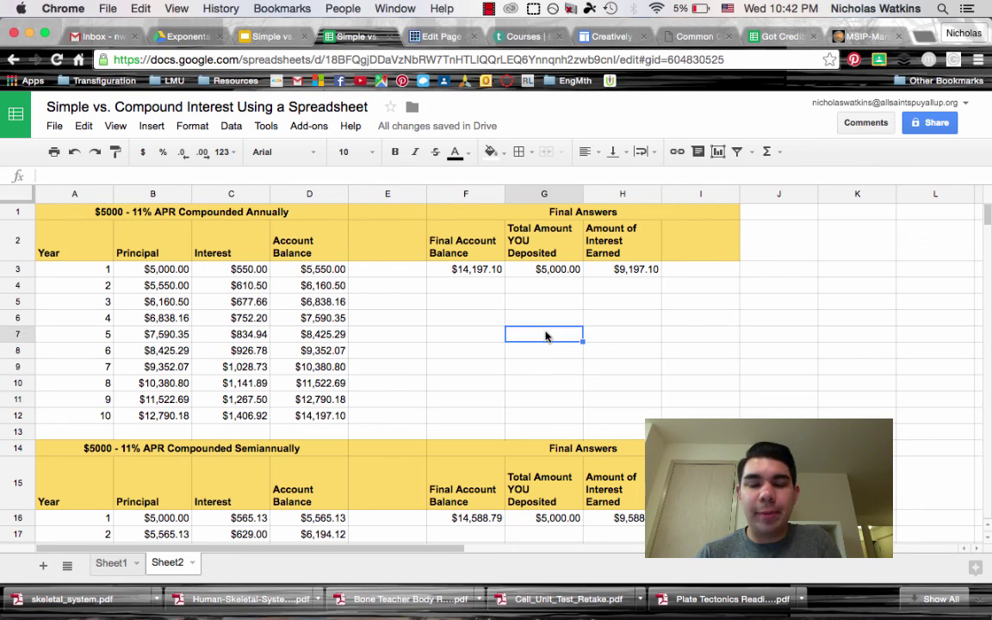
{"action": "left_click", "coordinate": [489, 8]}
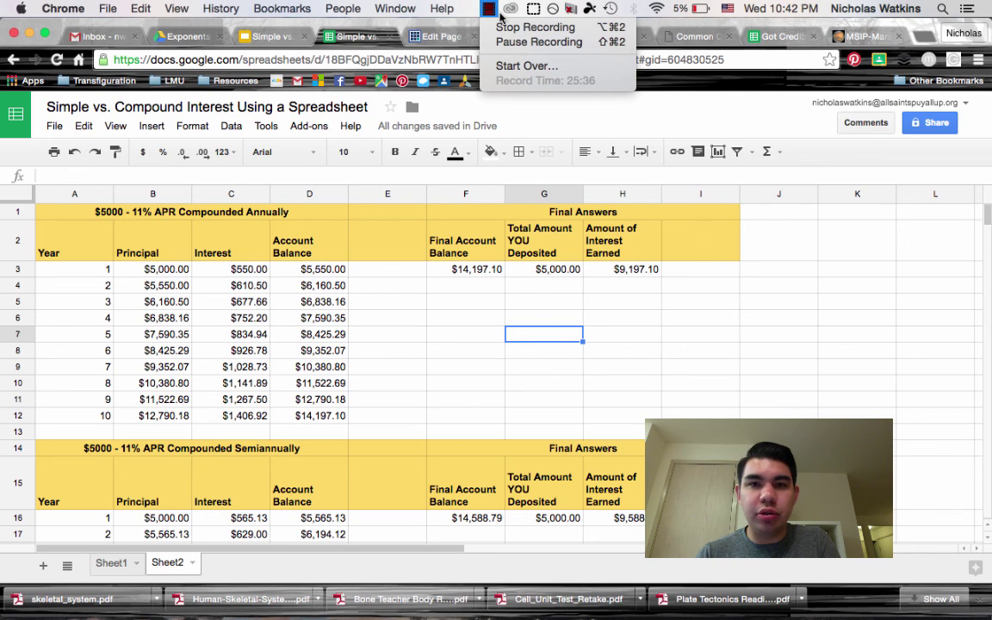